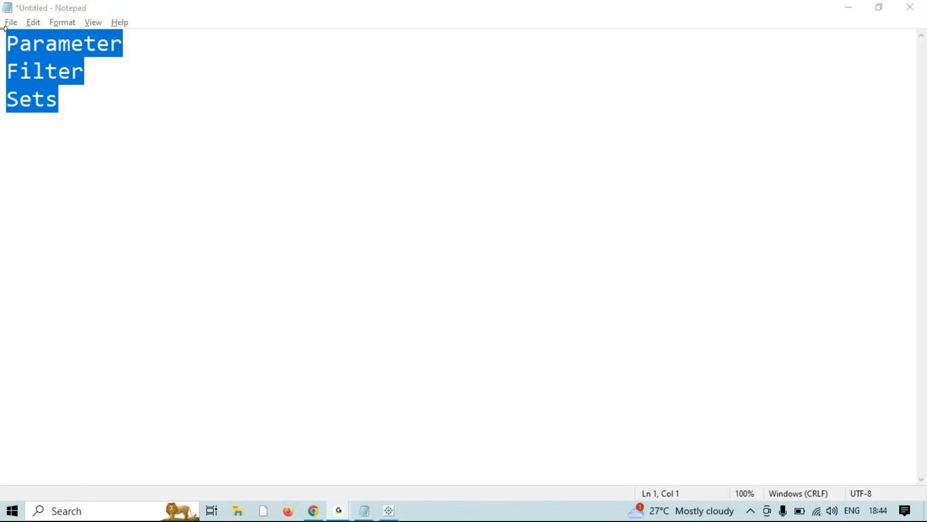
- Switch to Tableau and build a bar chart of Sales by Sub-Category on Sheet 1
click(864, 6)
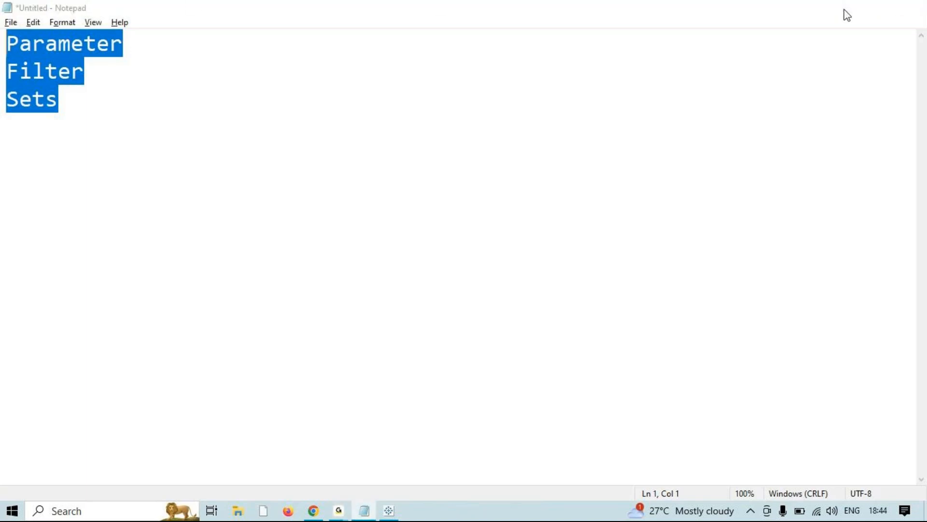
click(846, 10)
click(132, 268)
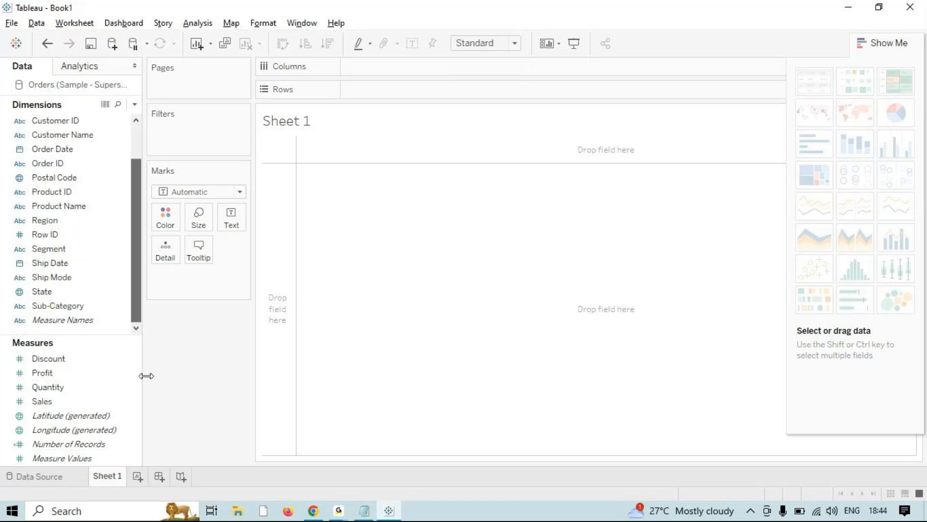
click(80, 306)
click(68, 401)
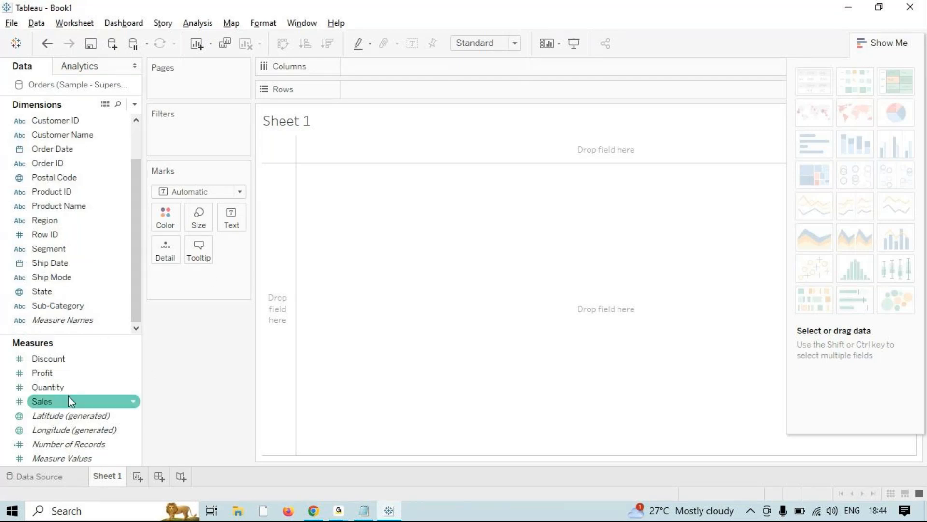
double_click(77, 307)
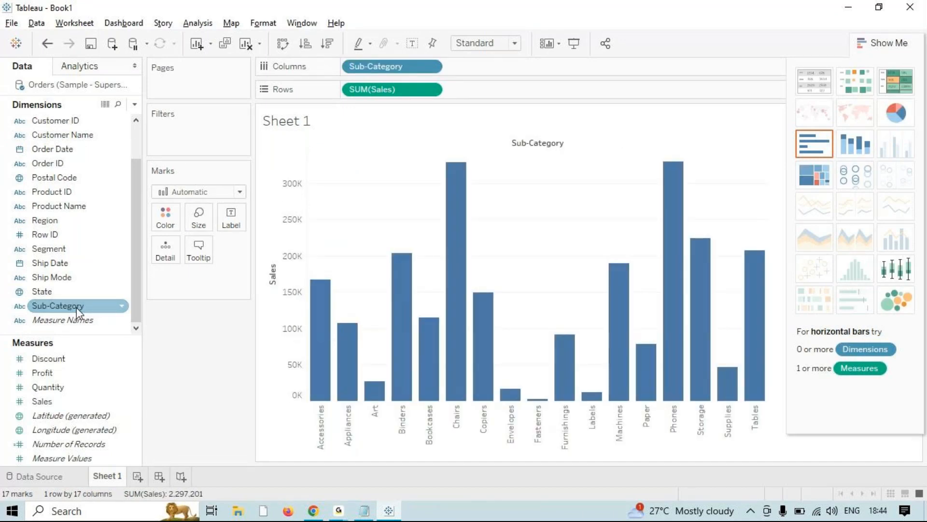
- Swap the chart's rows and columns to make the bars horizontal, and hide the chart type suggestions
key(ctrl+w)
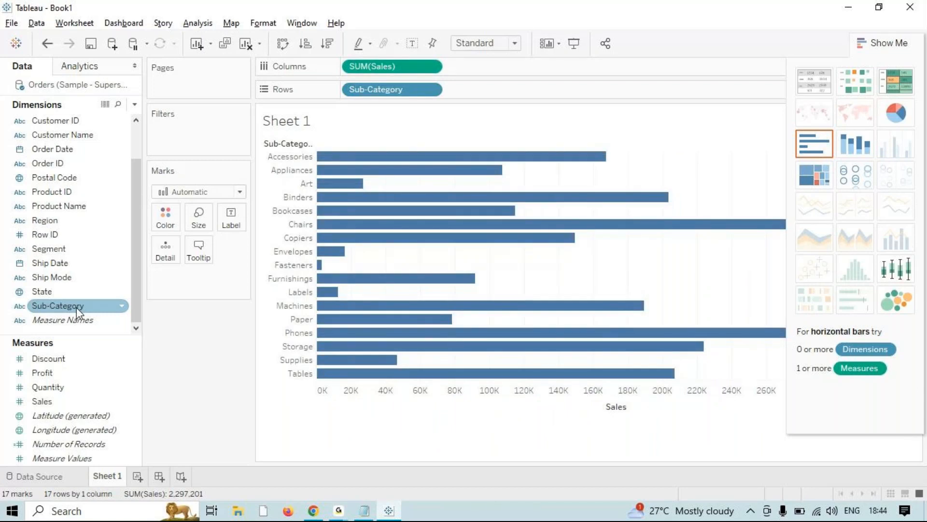
key(alt+Tab)
key(alt+Tab)
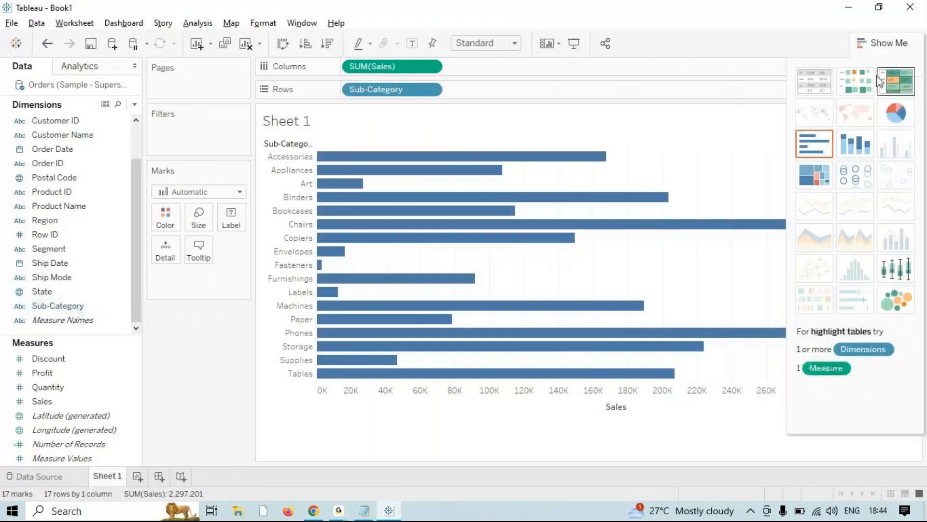
click(891, 51)
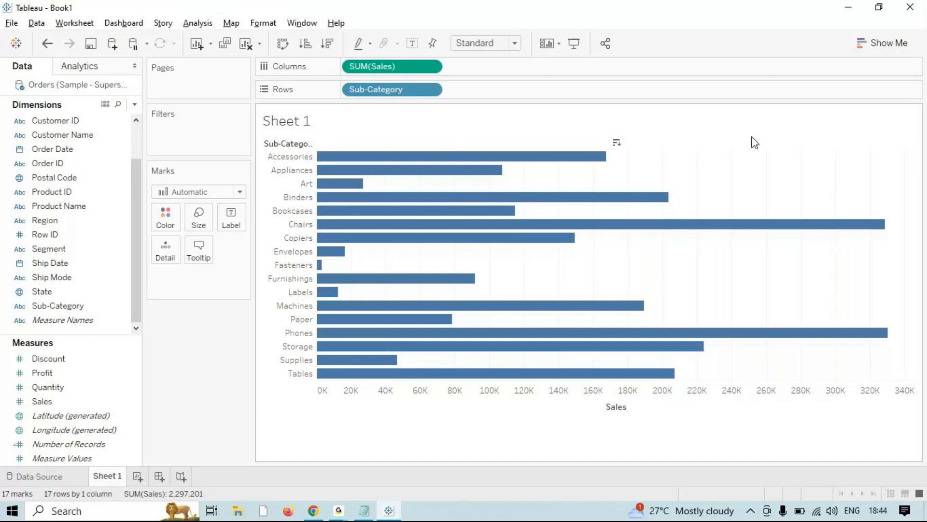
- Create a set named "My set" from the Binders, Chairs and Phones bars
mouse_move(662, 204)
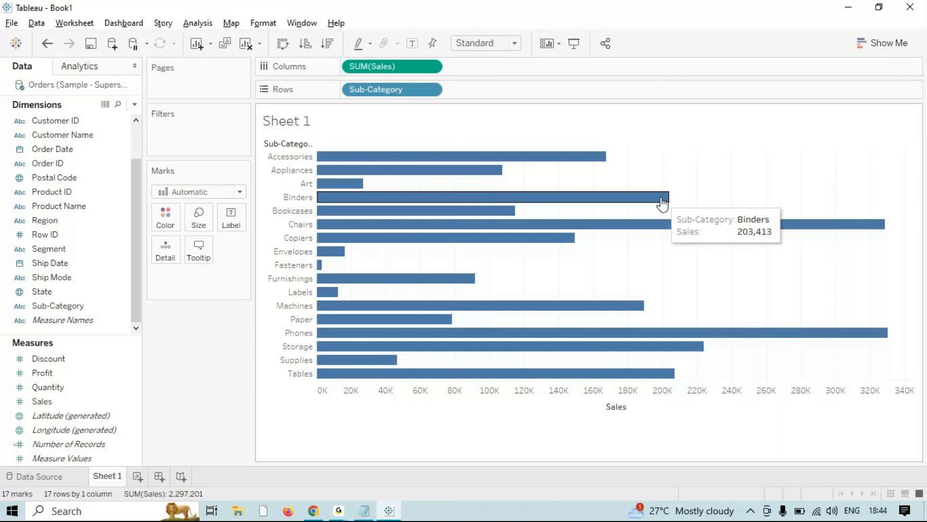
click(662, 198)
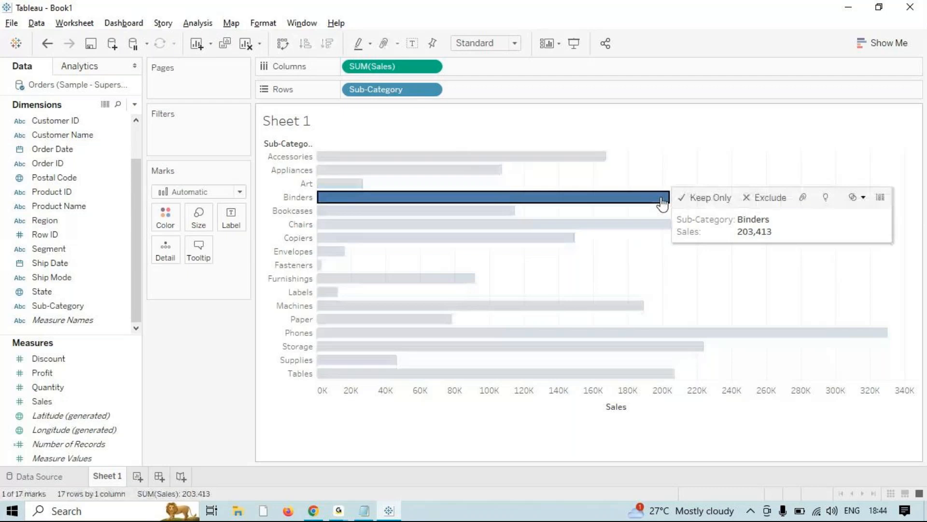
ctrl+click(653, 225)
ctrl+click(752, 335)
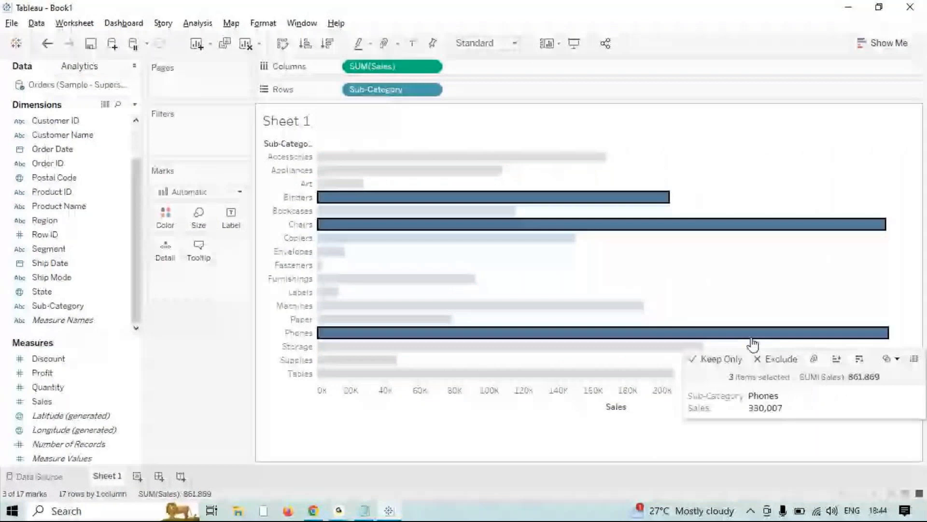
click(896, 359)
right_click(741, 223)
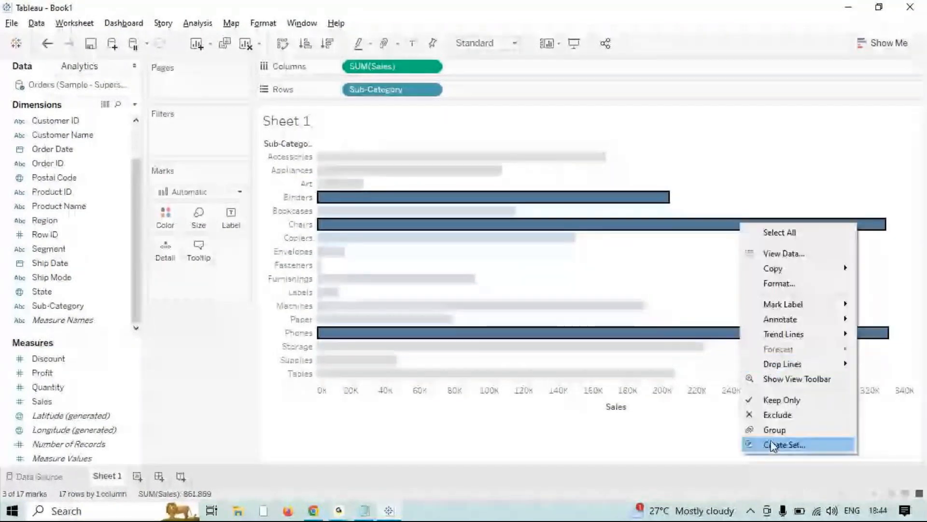
click(773, 445)
key(Return)
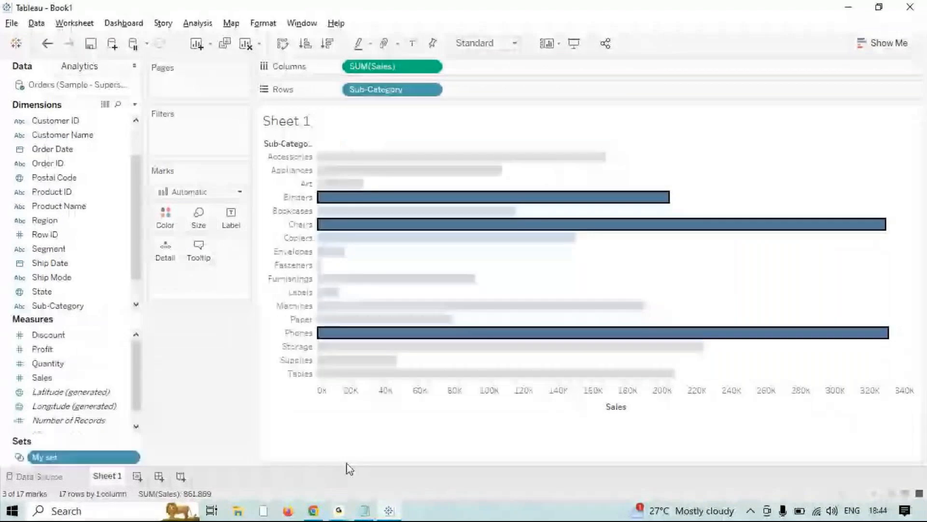
- Clear the bar selection and color the bars by membership in My set
click(346, 464)
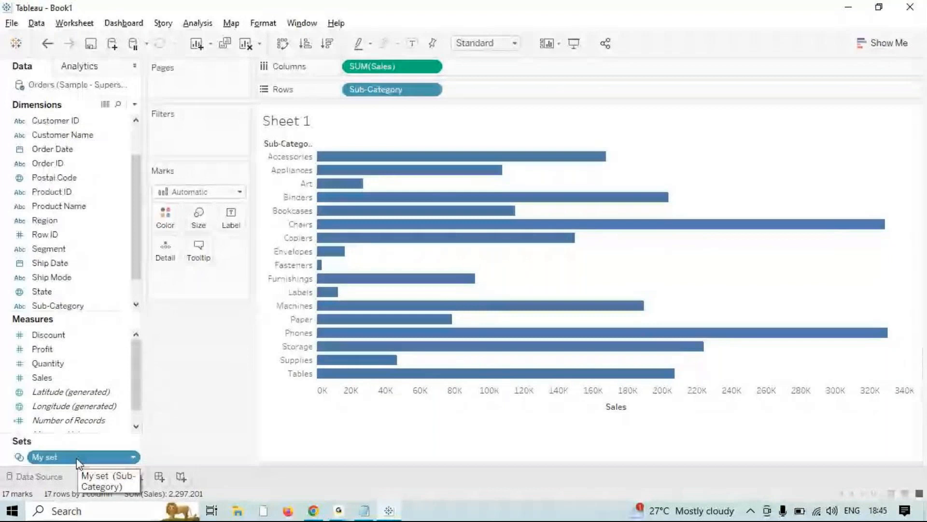
drag(76, 457, 165, 221)
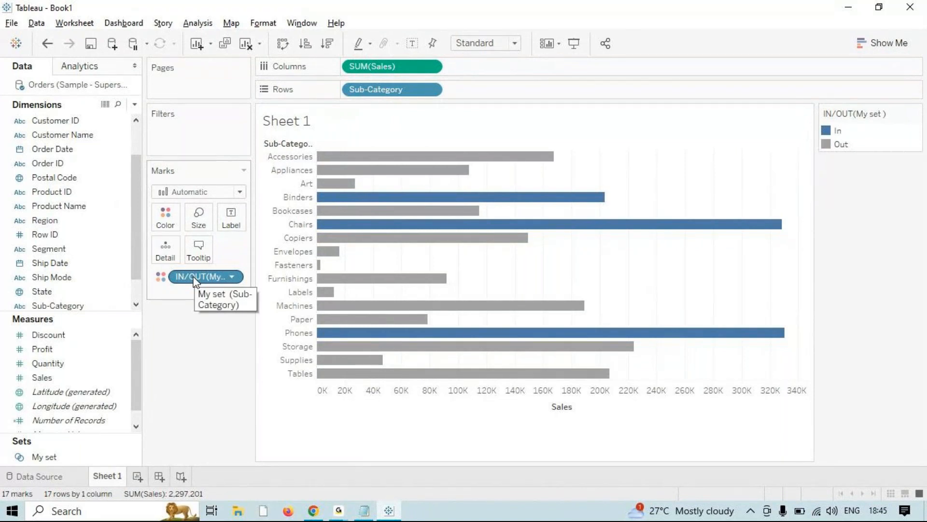
- Examine the members listed in My set's definition and close it without changes
right_click(45, 457)
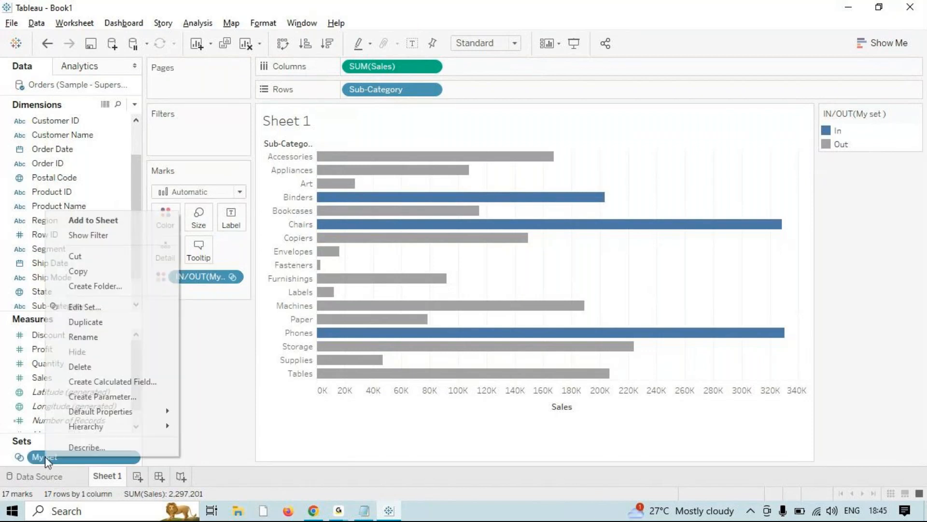
click(82, 308)
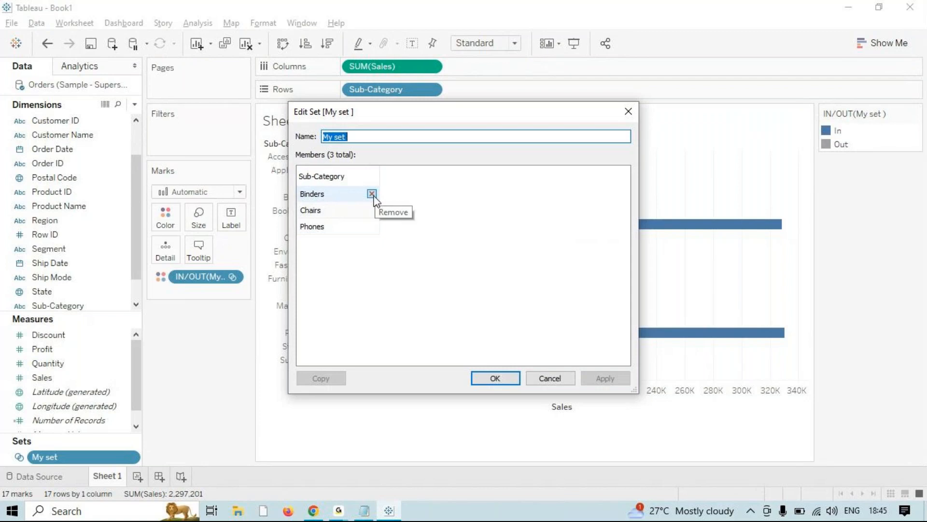
click(361, 261)
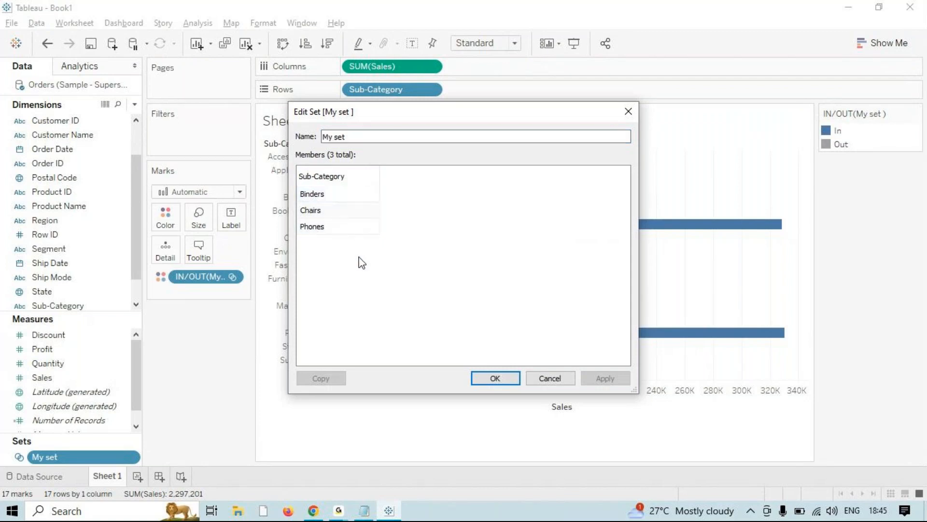
click(322, 197)
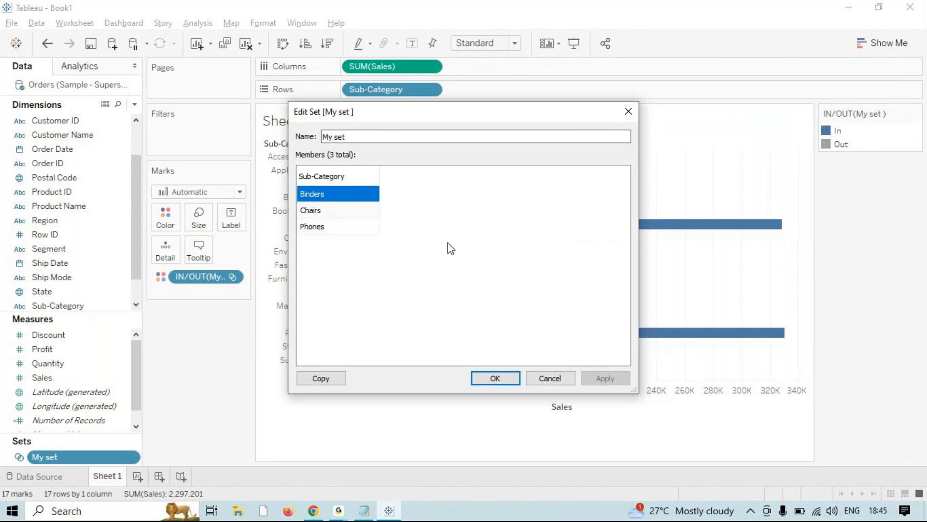
click(624, 110)
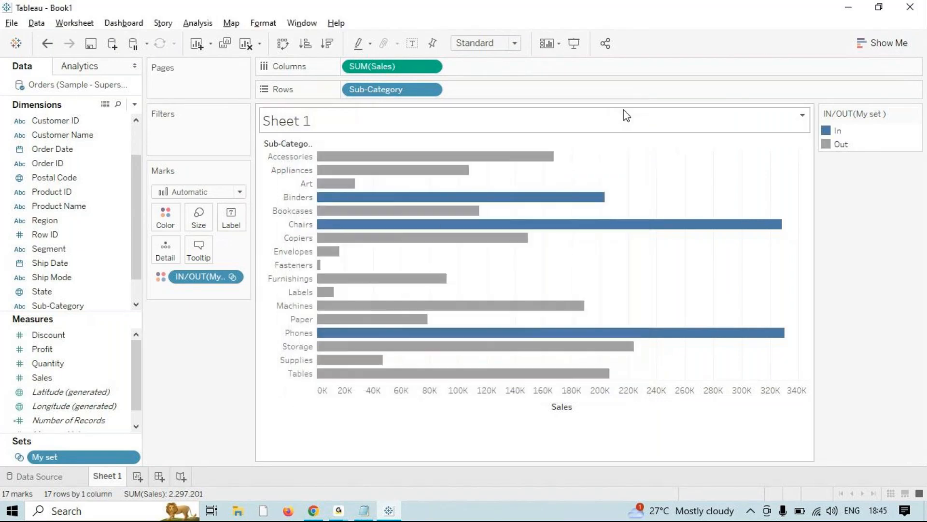
right_click(70, 457)
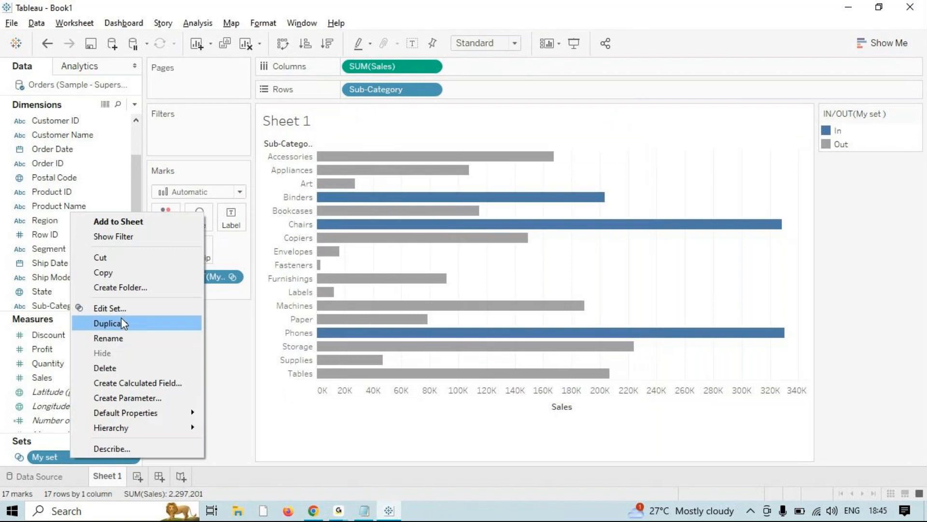
click(232, 385)
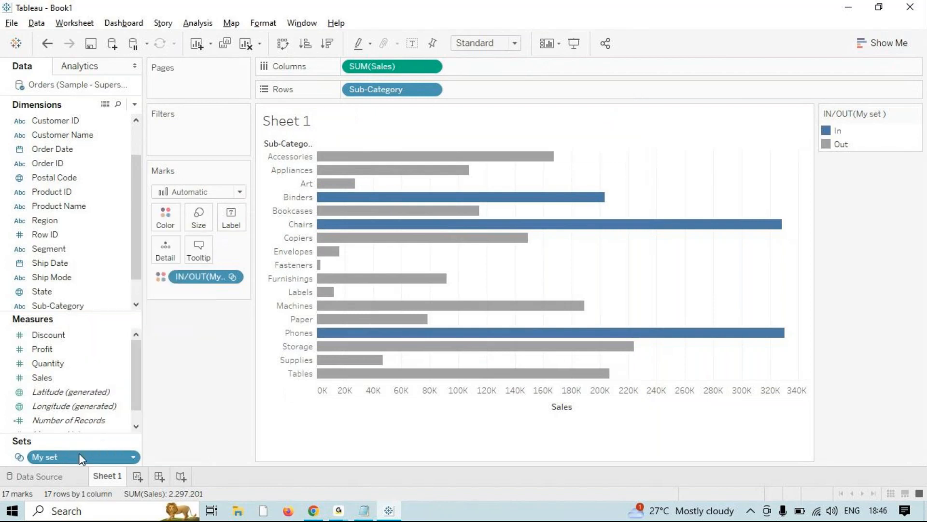
- Add My set to the rows and highlight its Out and In members in turn using the color legend
double_click(80, 457)
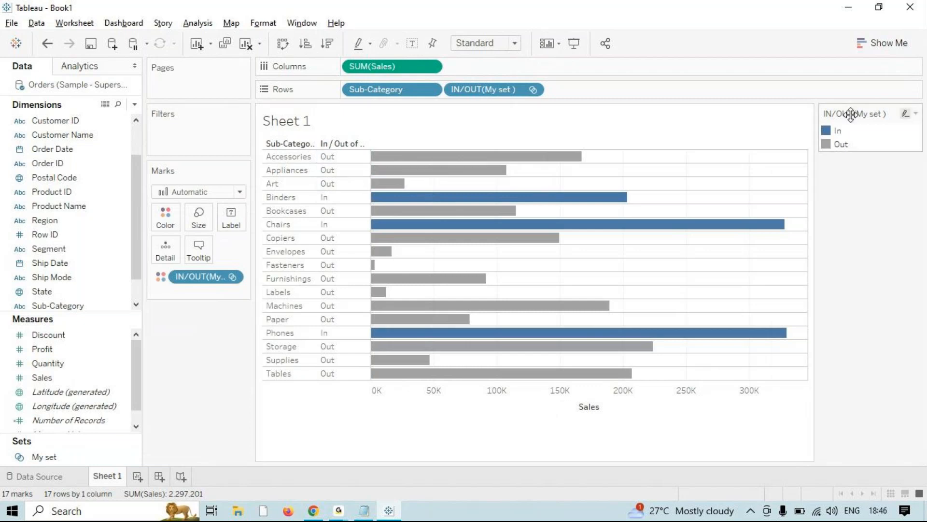
click(834, 146)
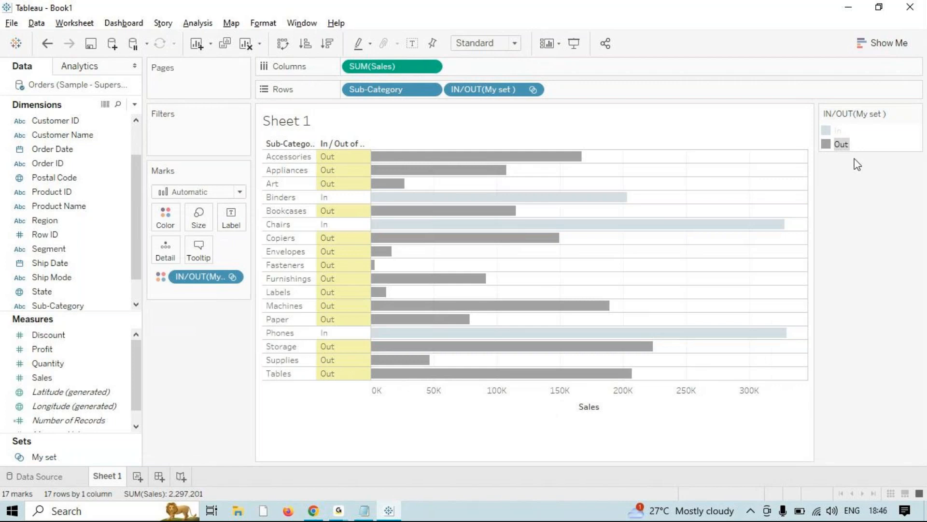
click(826, 130)
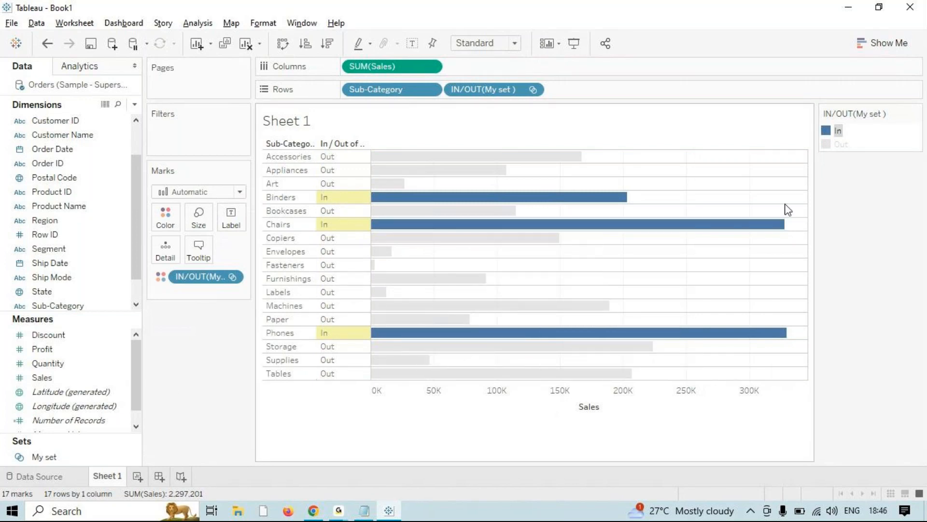
click(840, 144)
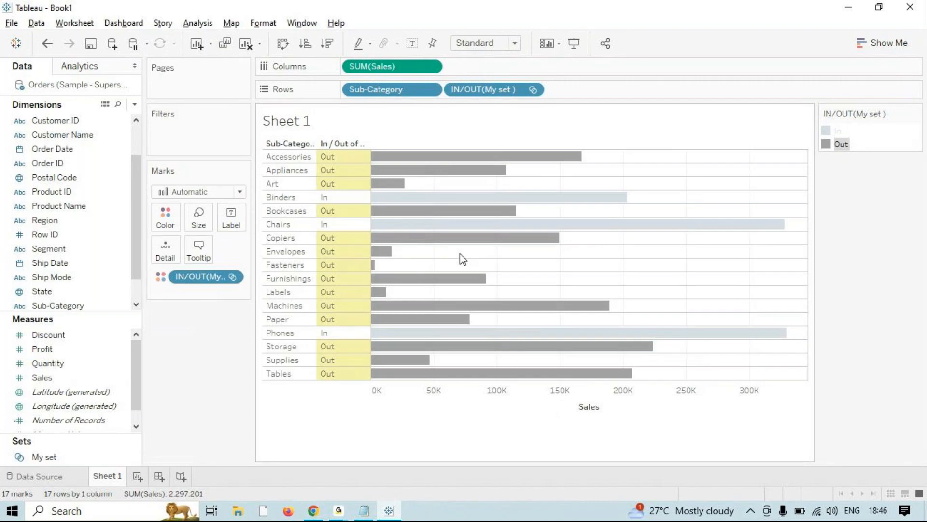
- Reopen My set's definition to check its Sub-Category members again, leaving them as they are
scroll(140, 411, down, 1)
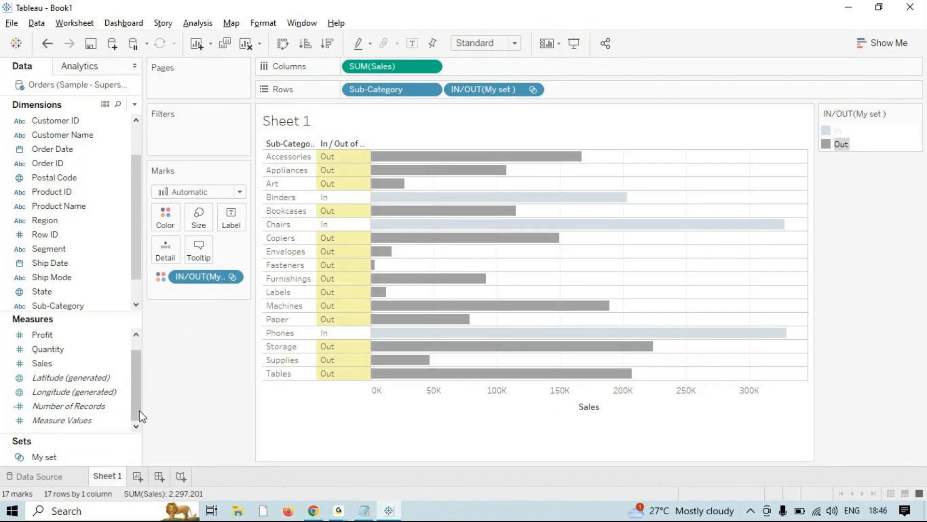
scroll(137, 271, down, 2)
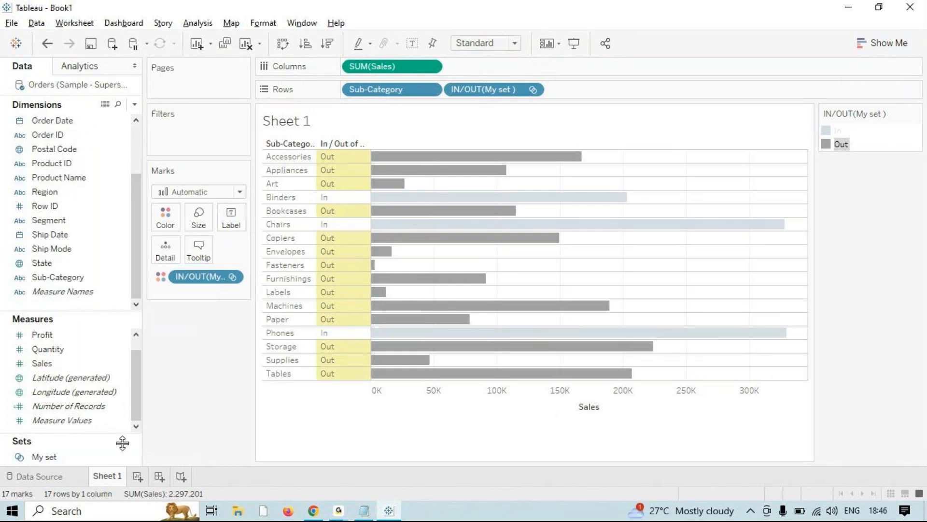
right_click(87, 456)
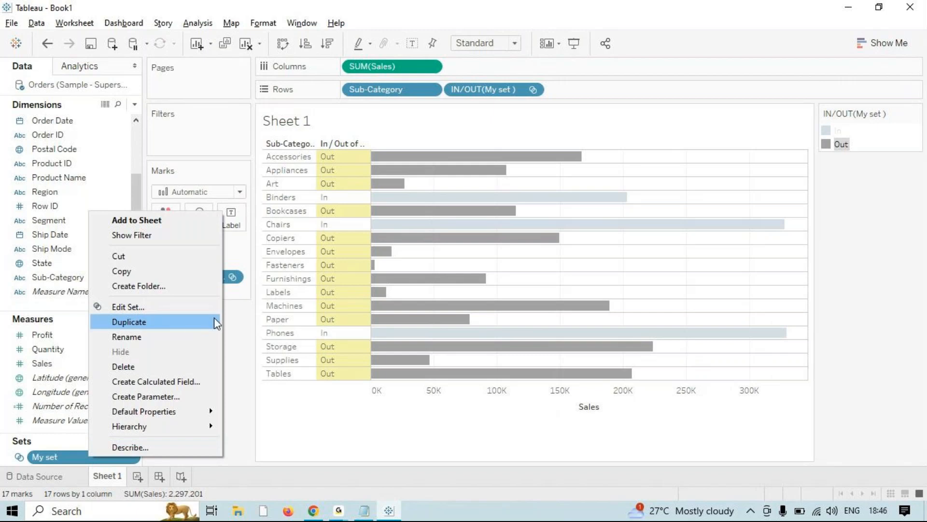
click(144, 309)
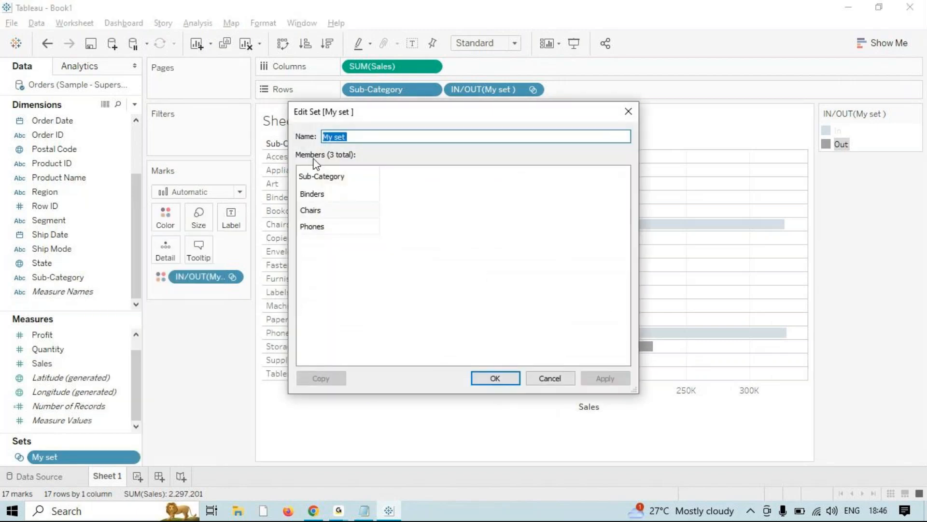
click(627, 113)
- Remove My set from the rows and delete the set from the data source
drag(482, 89, 222, 400)
right_click(50, 457)
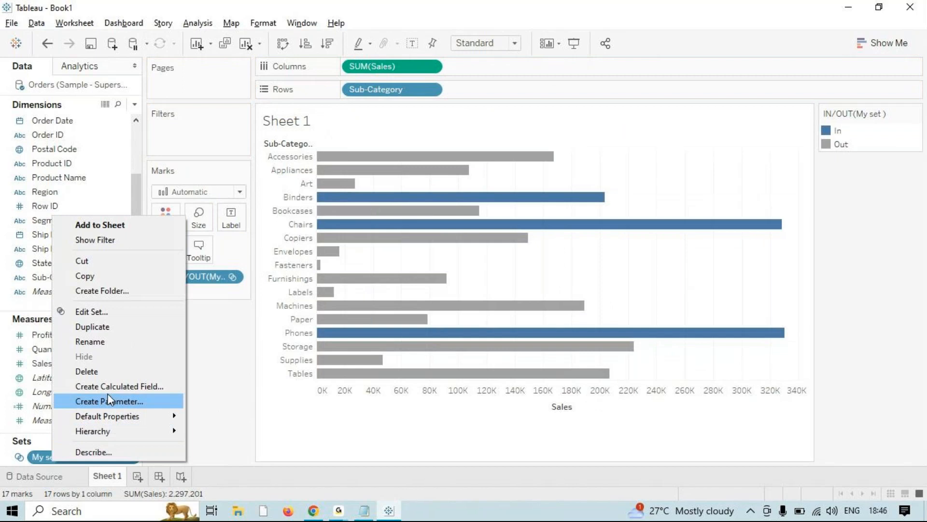
click(94, 370)
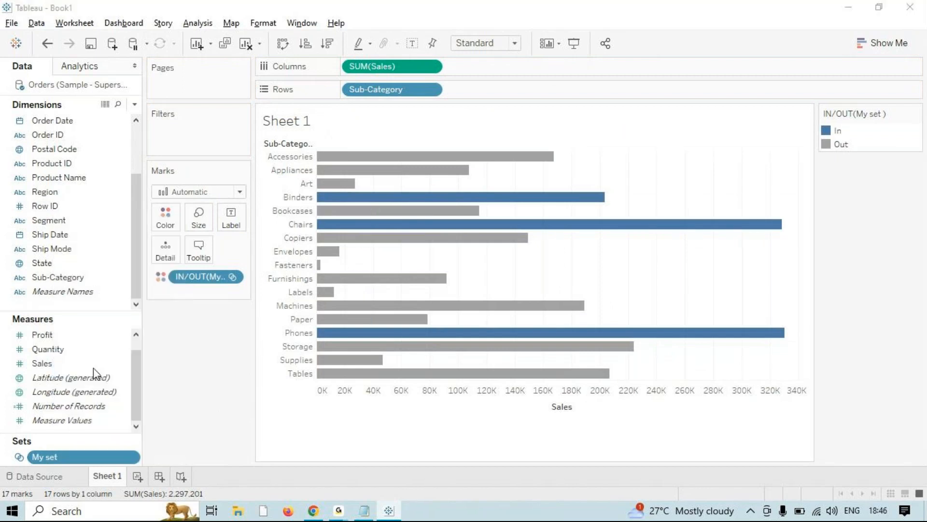
click(550, 304)
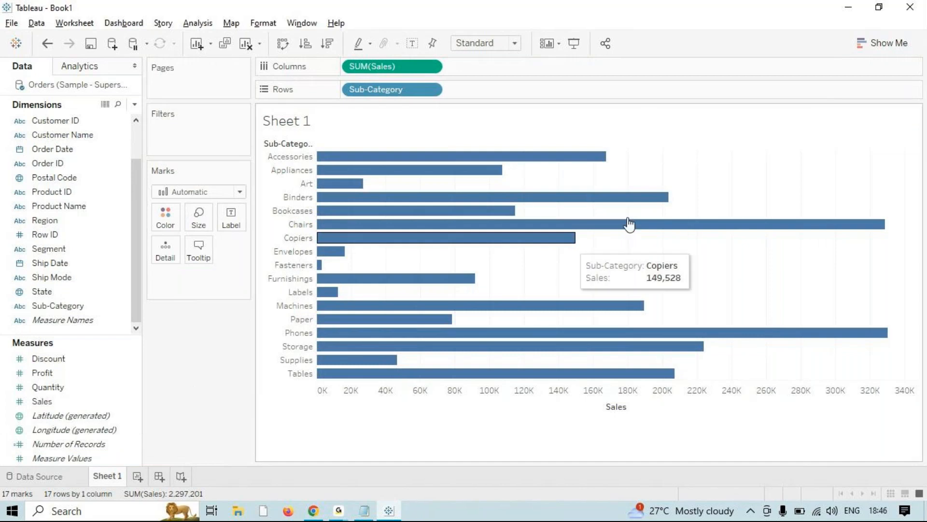
click(598, 197)
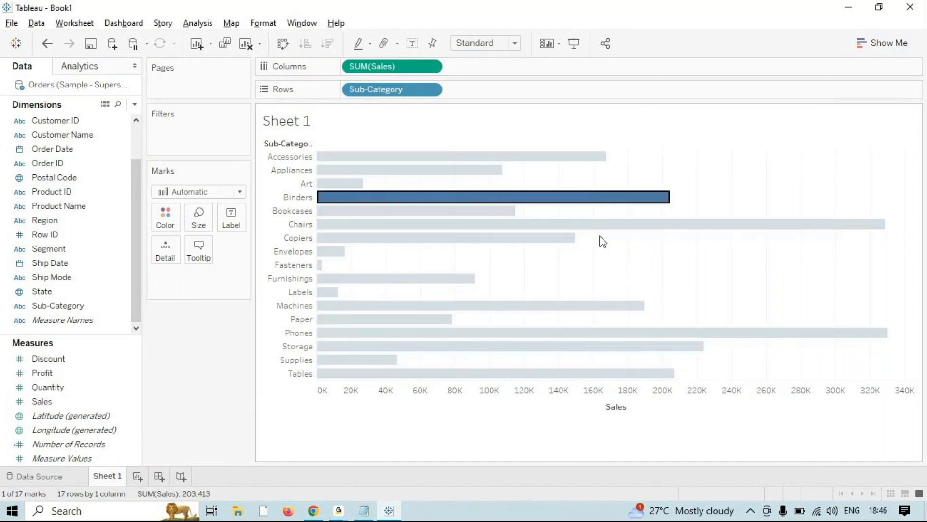
click(203, 353)
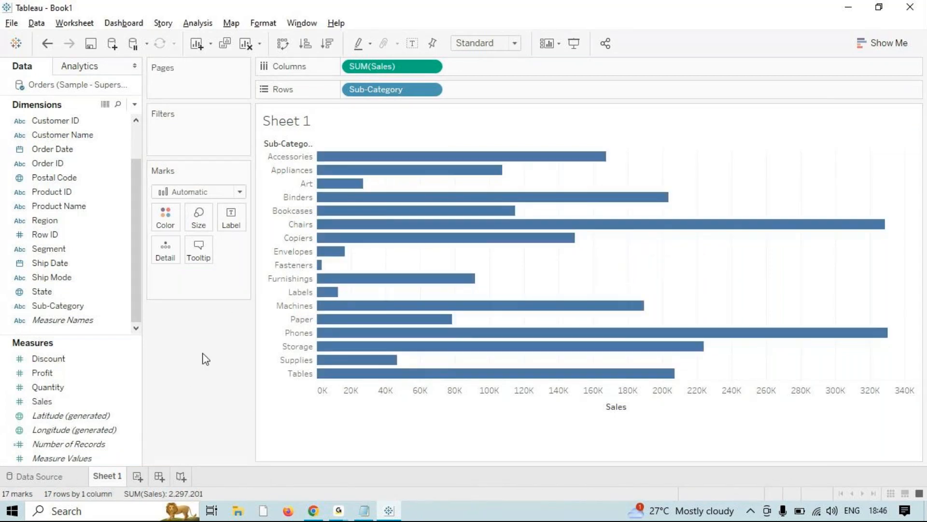
right_click(118, 331)
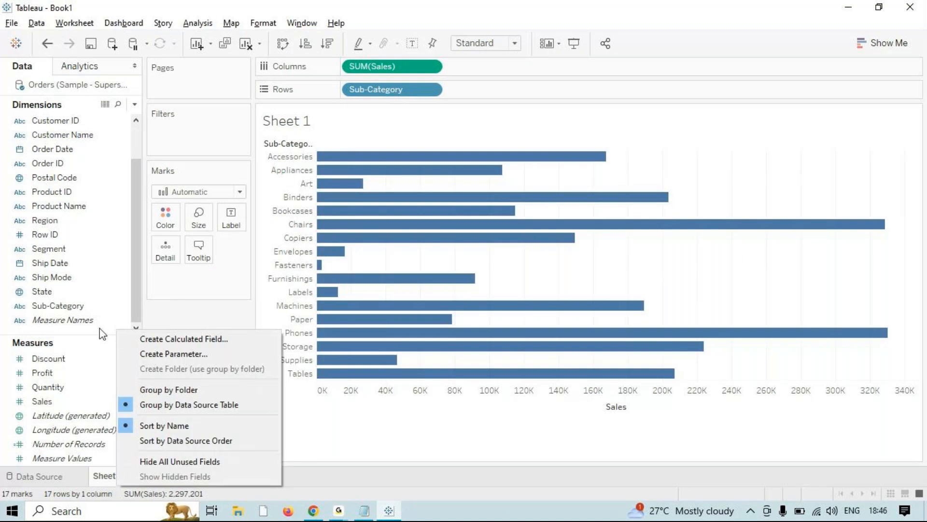
right_click(97, 327)
right_click(97, 327)
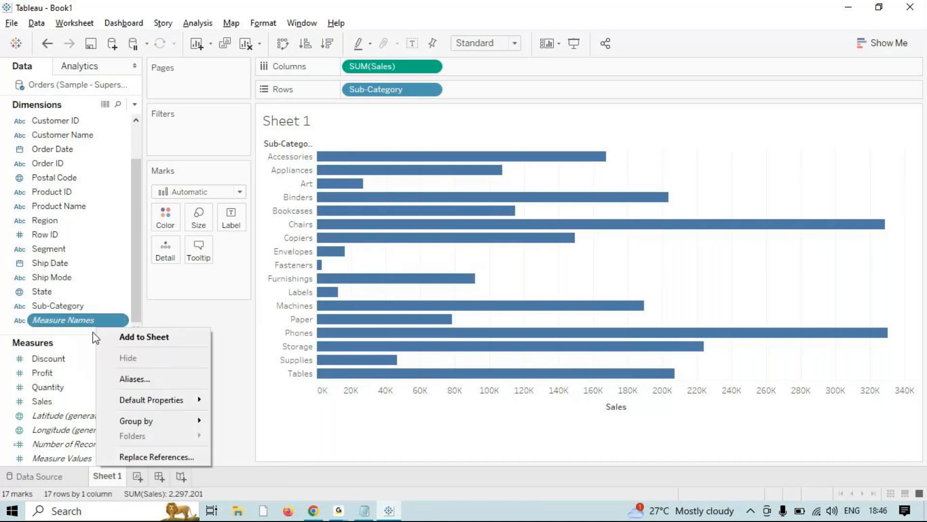
right_click(90, 332)
right_click(89, 332)
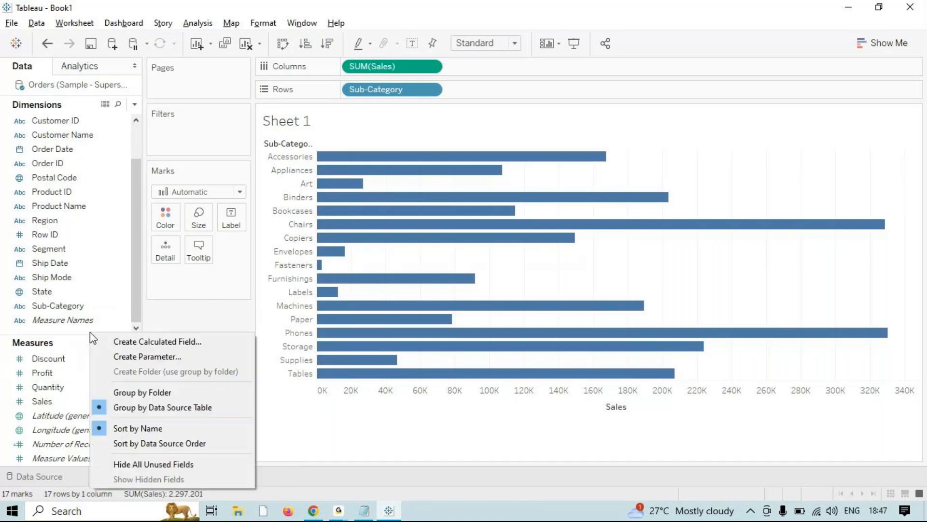
click(325, 405)
- Create a set named My set2 from the Binders, Chairs and Phones bars and add it to the filters
click(635, 198)
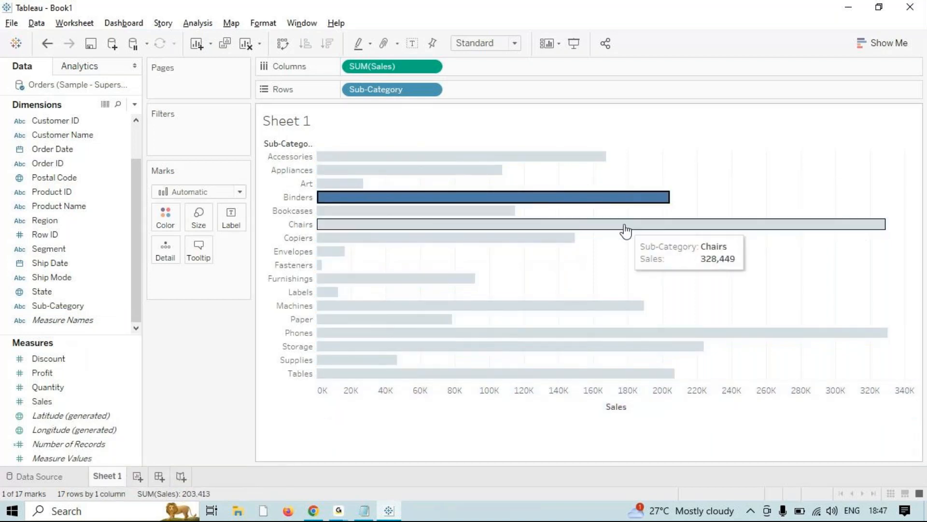
ctrl+click(625, 225)
ctrl+click(644, 333)
right_click(643, 334)
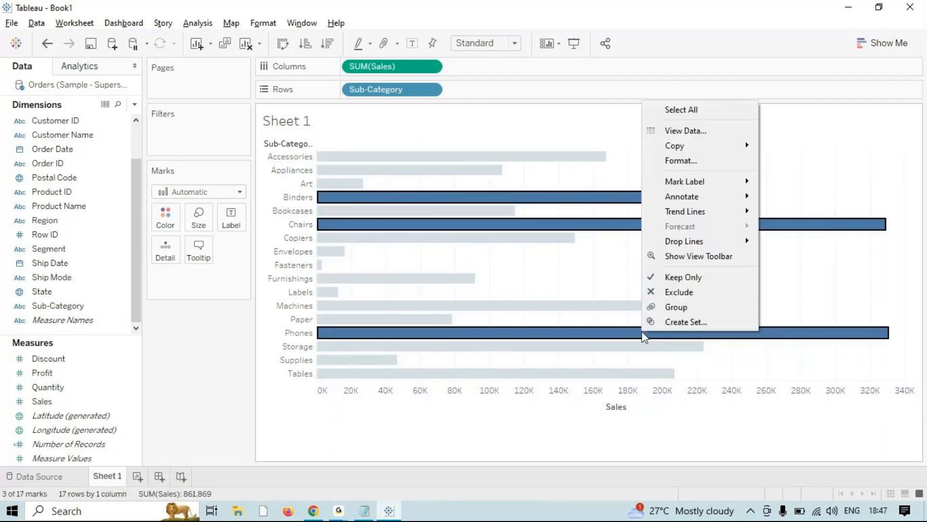
click(727, 317)
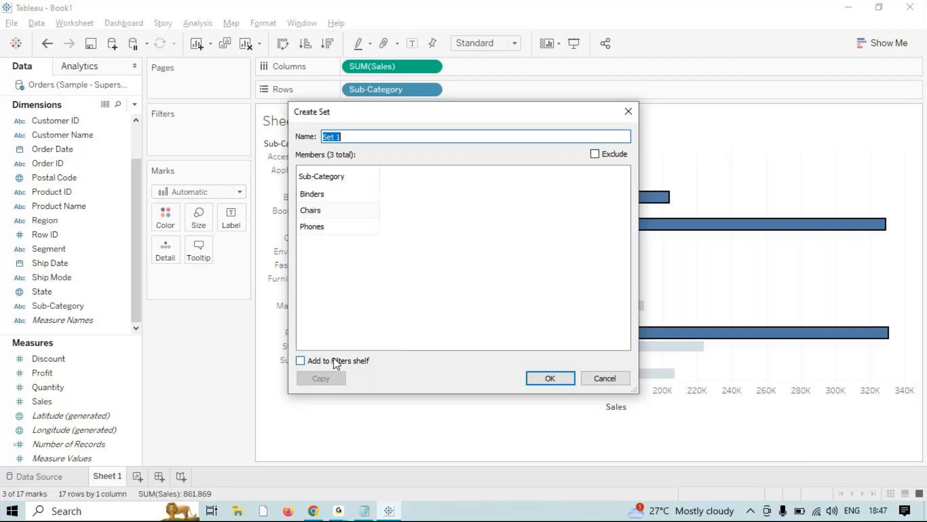
click(353, 366)
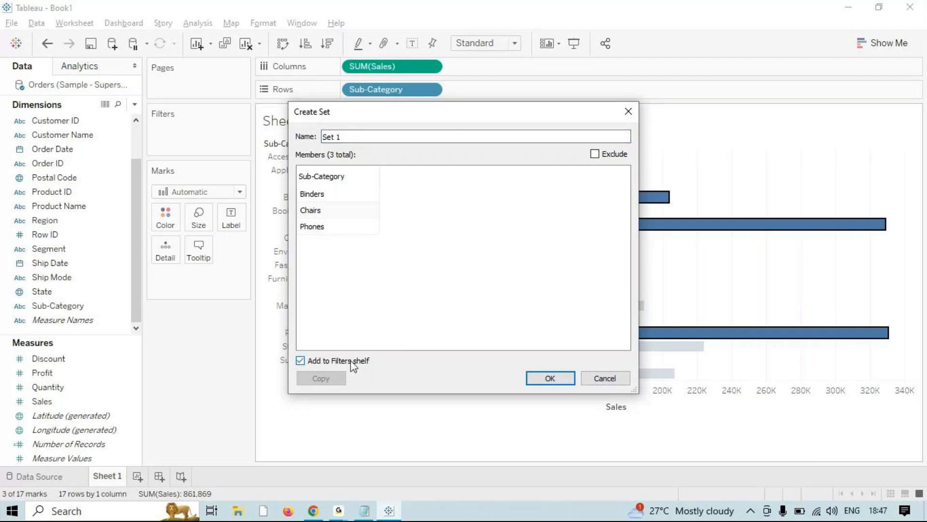
drag(410, 137, 273, 135)
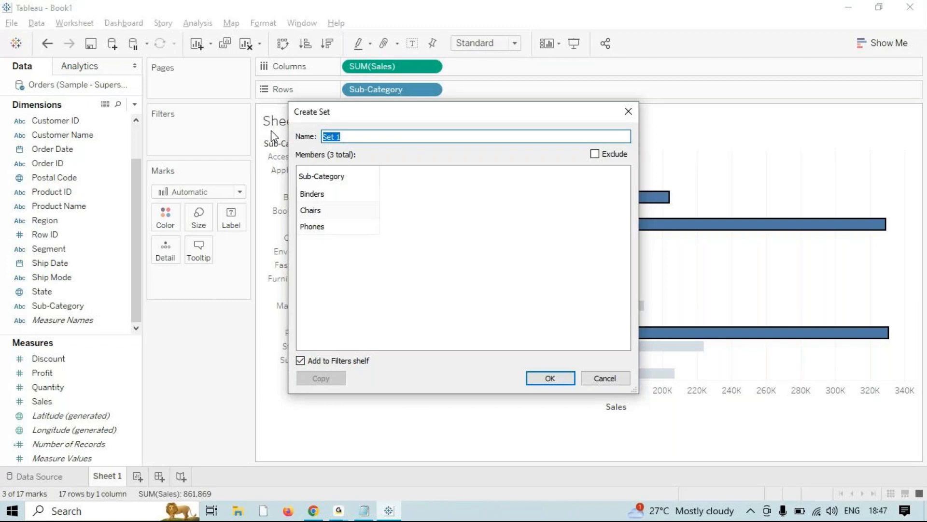
text(My set2)
click(540, 383)
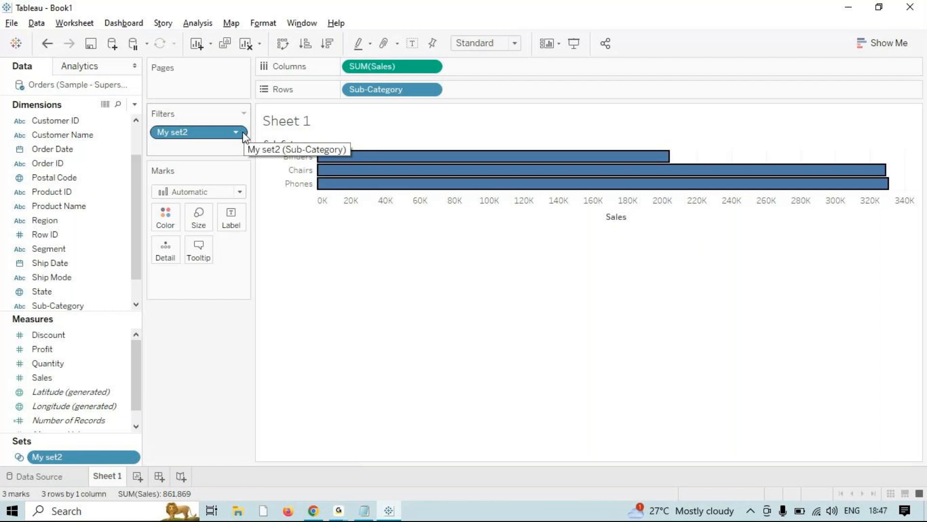
click(483, 286)
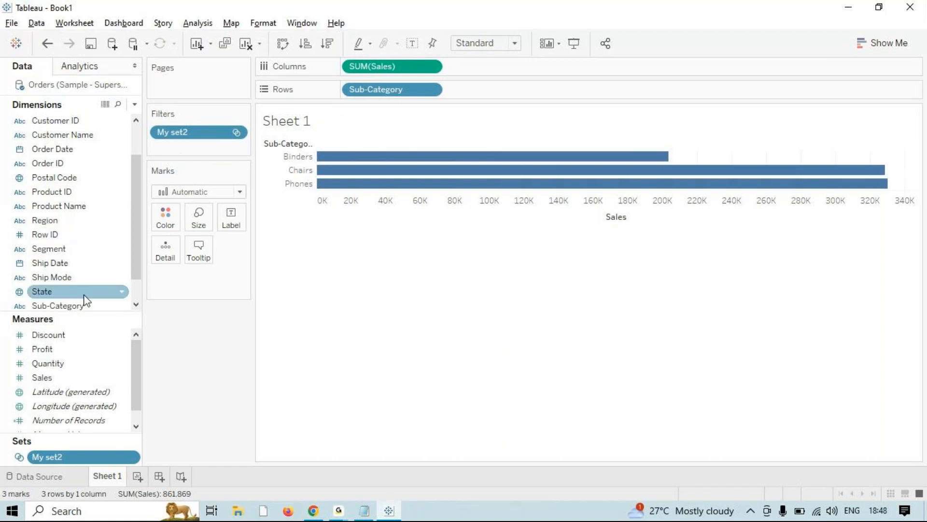
- Color the bars by My set2 membership and remove that color encoding again
mouse_move(184, 135)
mouse_down()
mouse_move(164, 193)
mouse_move(184, 141)
mouse_up()
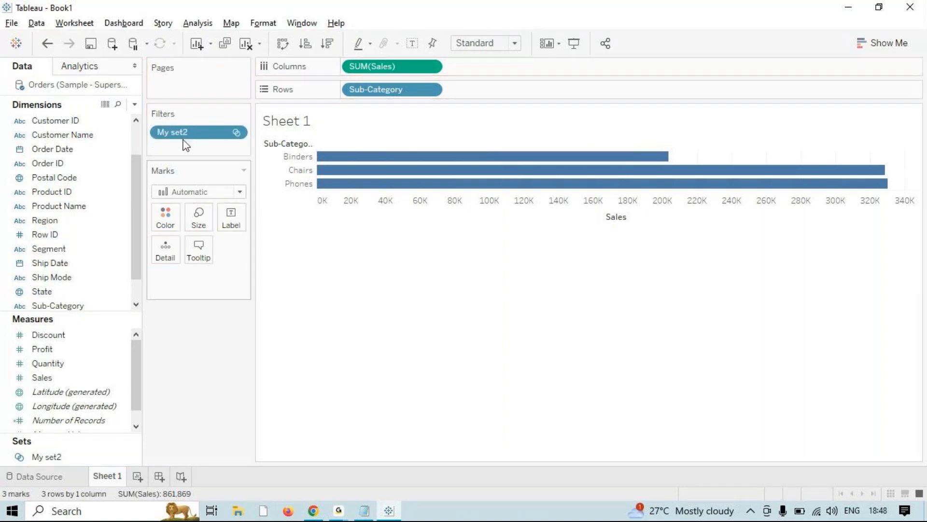
drag(60, 454, 165, 227)
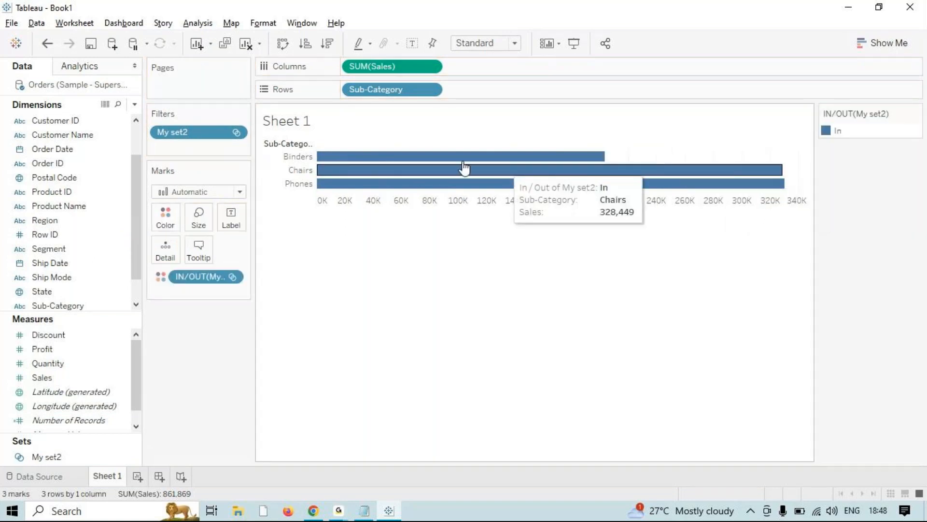
drag(191, 280, 189, 342)
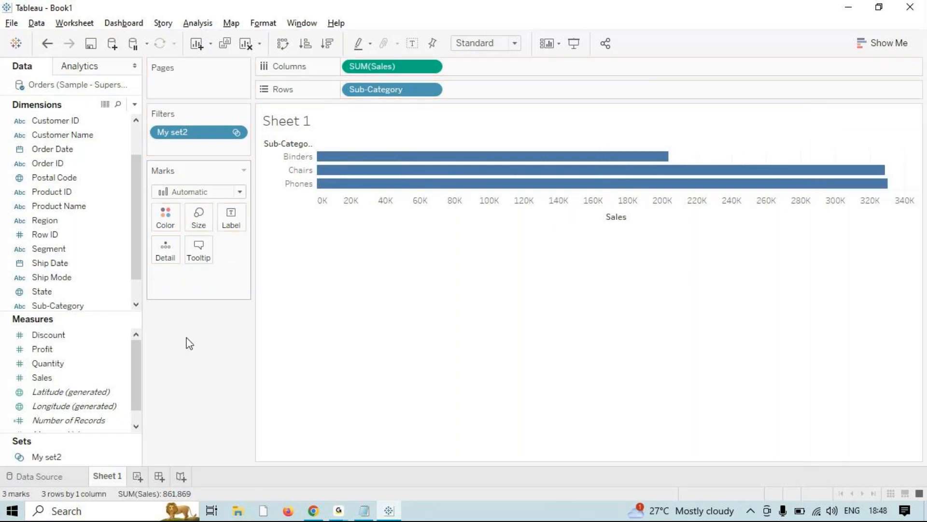
key(alt+Tab)
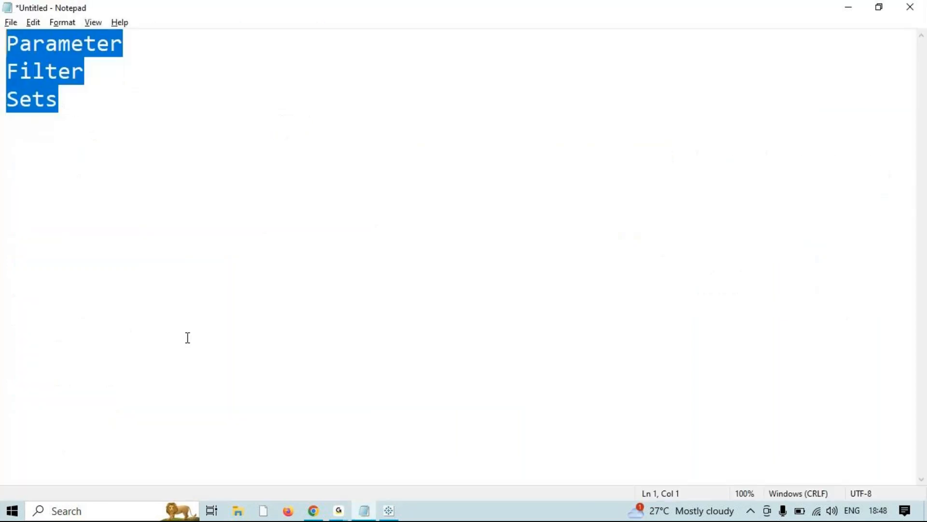
key(alt+Tab)
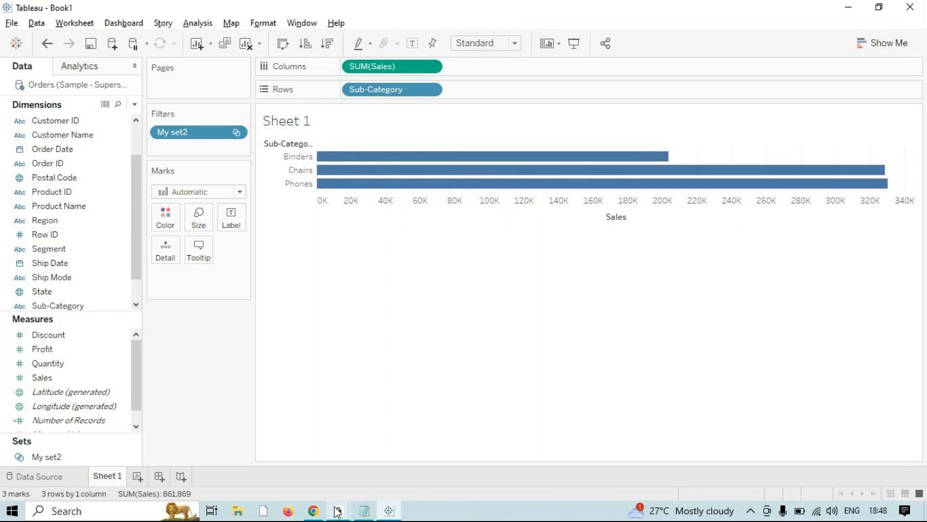
mouse_move(337, 512)
click(383, 480)
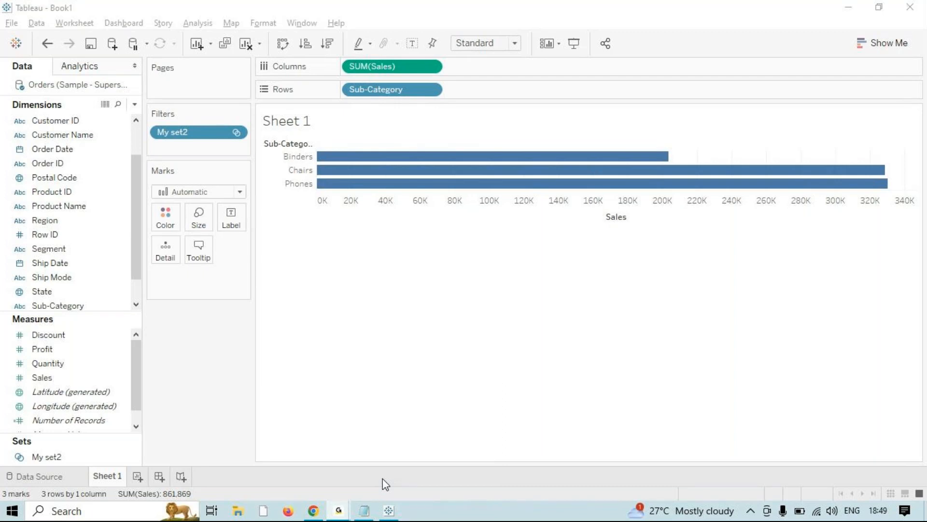
click(385, 484)
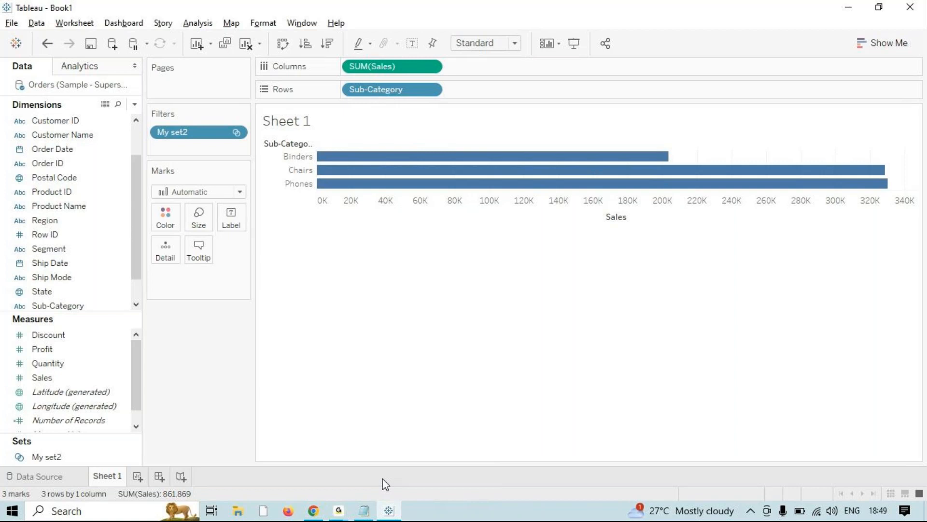
- Clear the sheet and rebuild the Sales by Sub-Category view as a horizontal bar chart
click(247, 45)
click(75, 306)
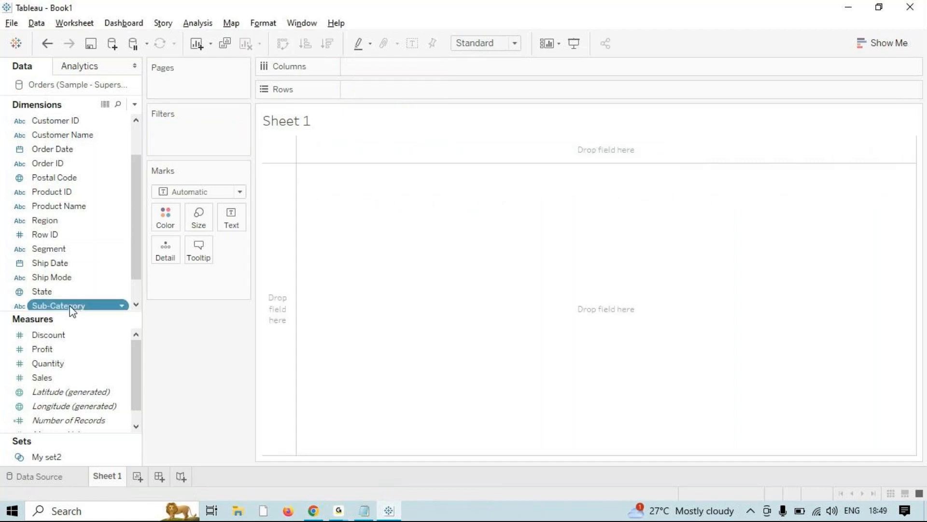
double_click(72, 306)
double_click(58, 377)
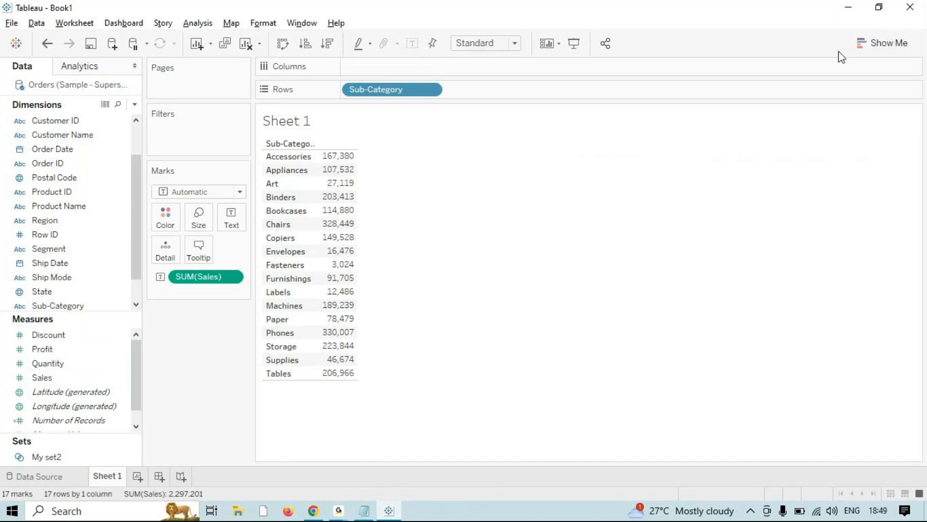
click(910, 43)
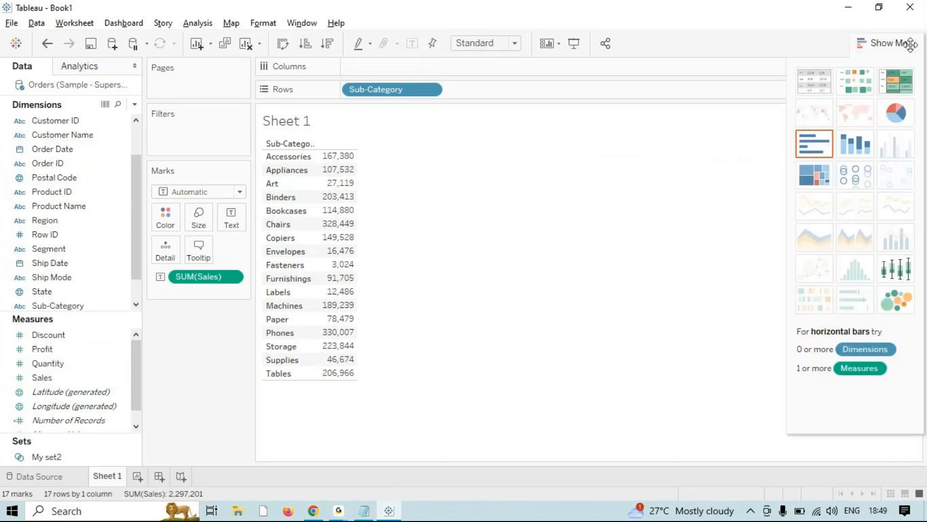
click(811, 151)
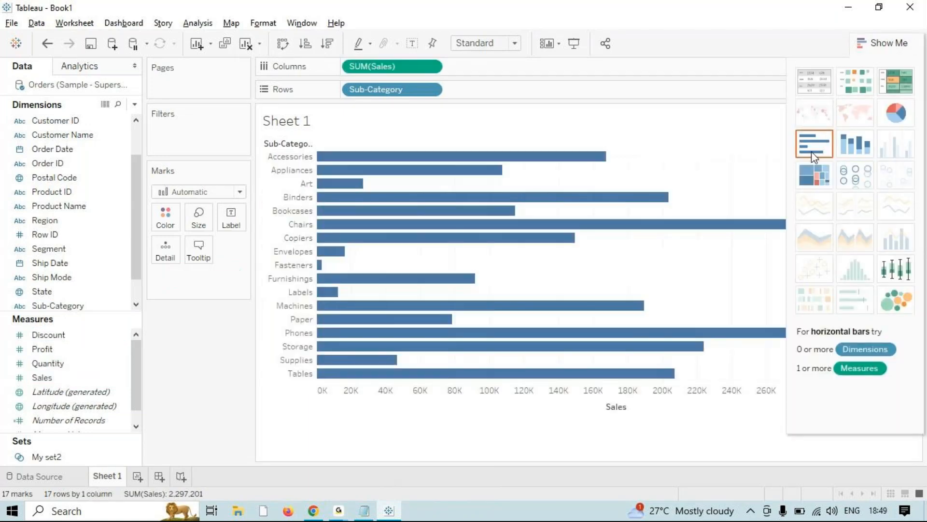
click(891, 48)
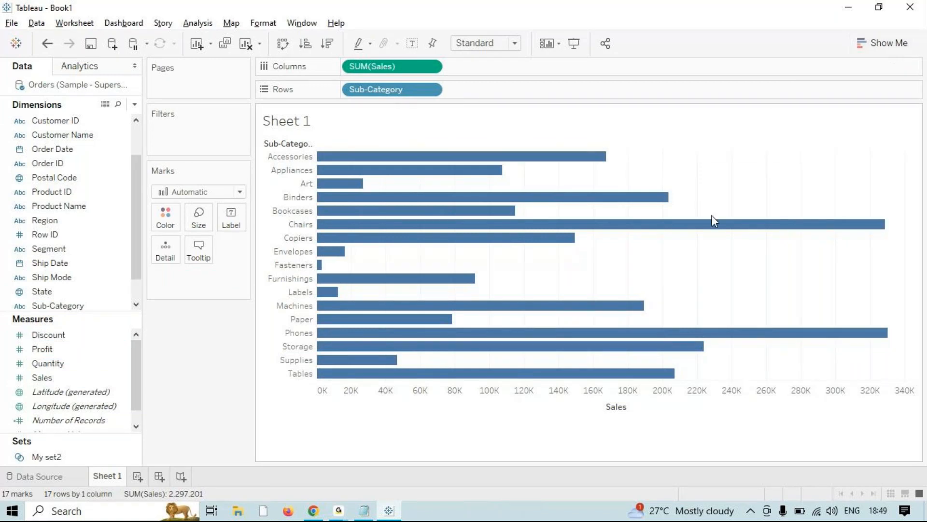
mouse_move(711, 225)
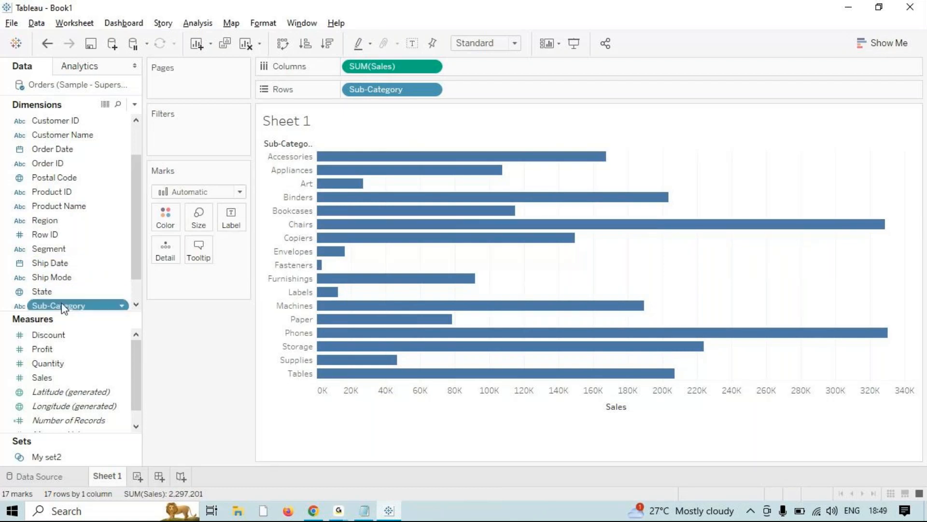
scroll(67, 308, down, 1)
drag(68, 305, 220, 362)
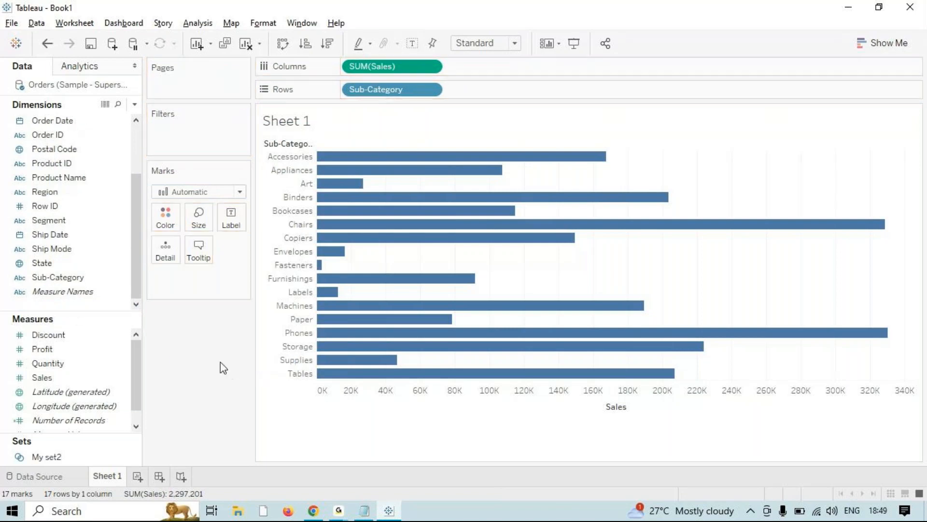
click(74, 291)
drag(73, 291, 200, 139)
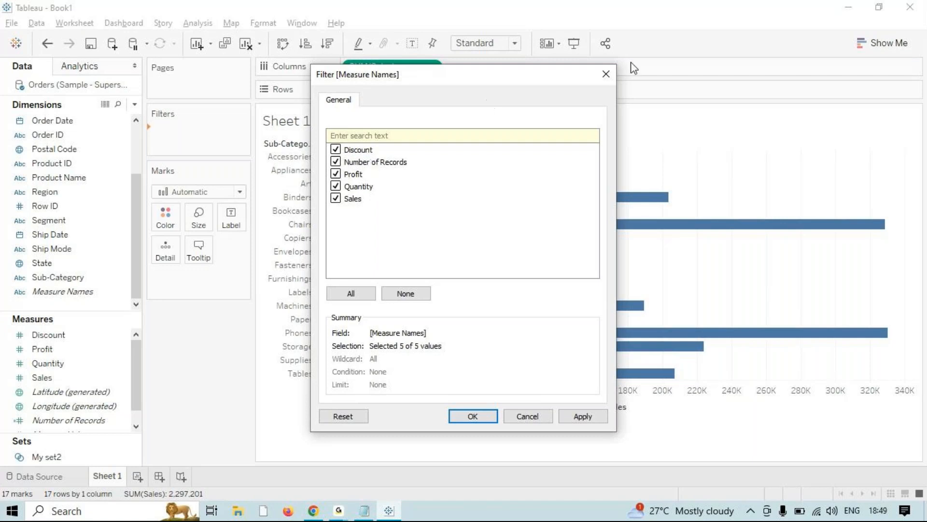
click(605, 74)
- Filter the chart by Sub-Category, leaving out Copiers, Furnishings, Labels, Paper and Phones
drag(70, 278, 196, 142)
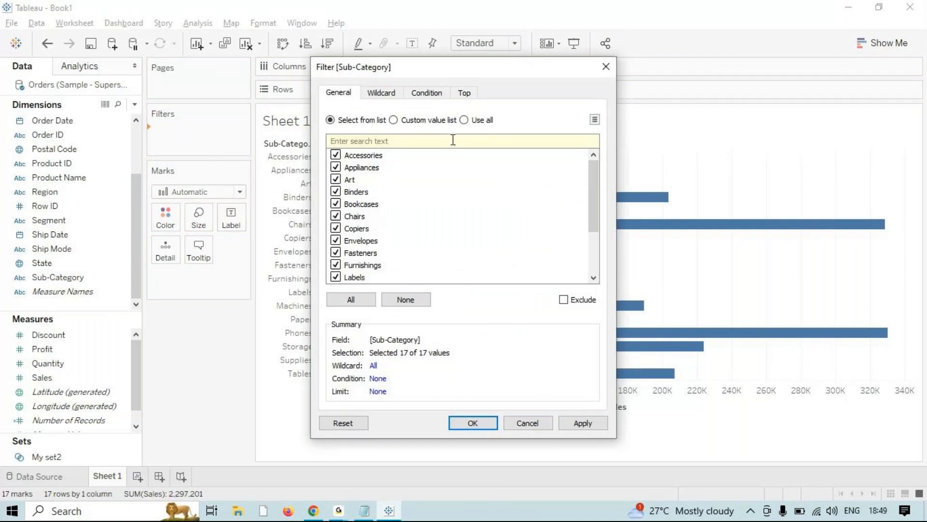
drag(592, 190, 587, 246)
click(336, 192)
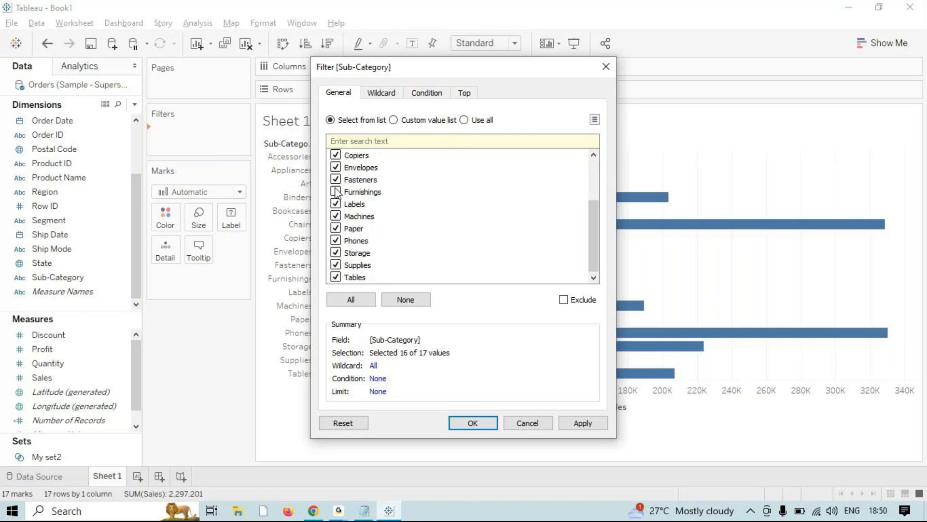
click(335, 204)
click(336, 228)
click(335, 240)
click(336, 155)
click(593, 428)
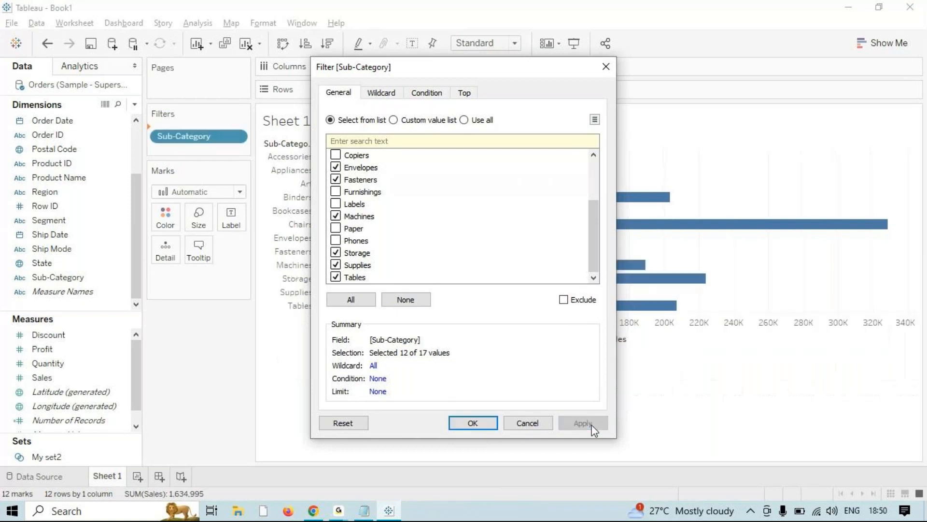
click(490, 425)
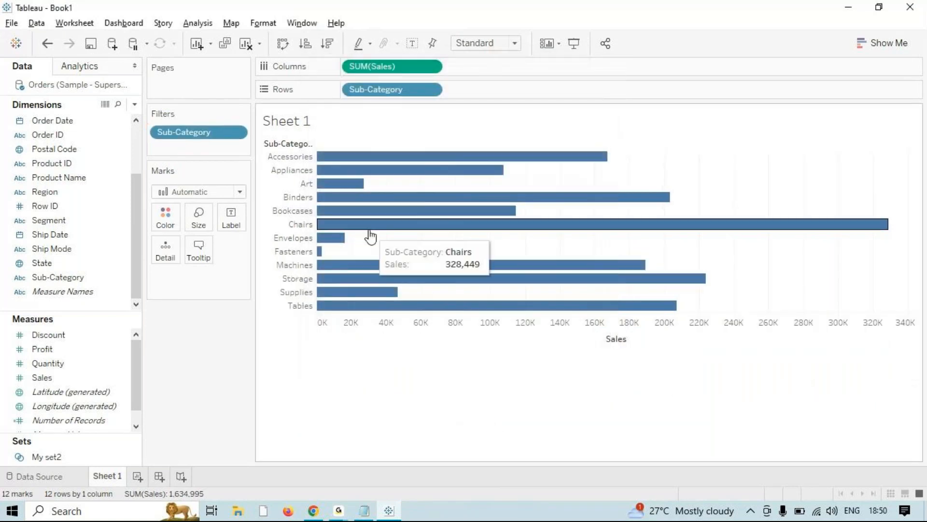
- Edit the Sub-Category filter to also leave out Accessories, Appliances and Art
right_click(196, 136)
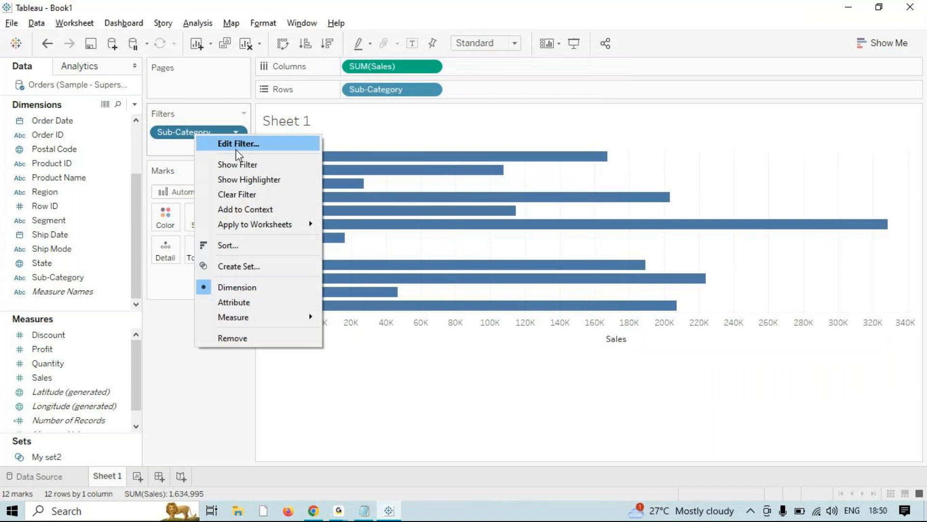
click(245, 144)
click(343, 155)
click(343, 167)
click(344, 179)
click(582, 423)
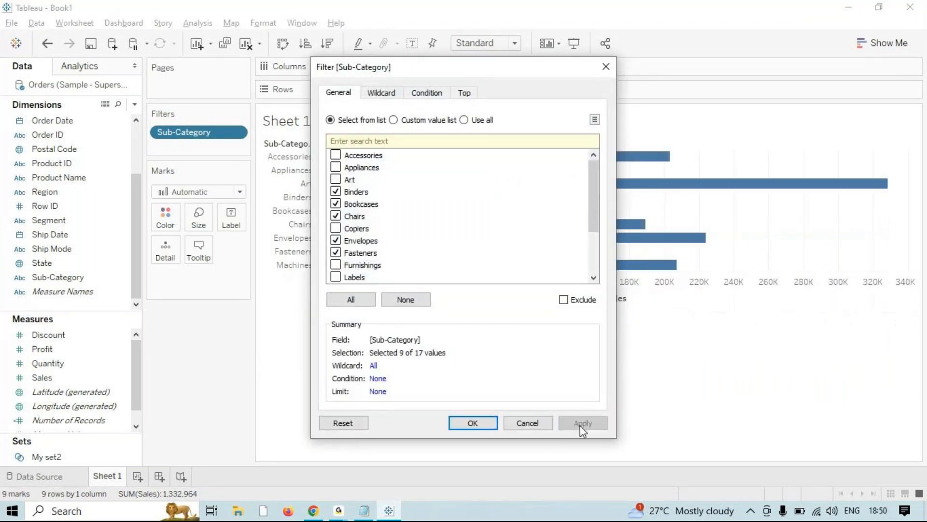
click(475, 424)
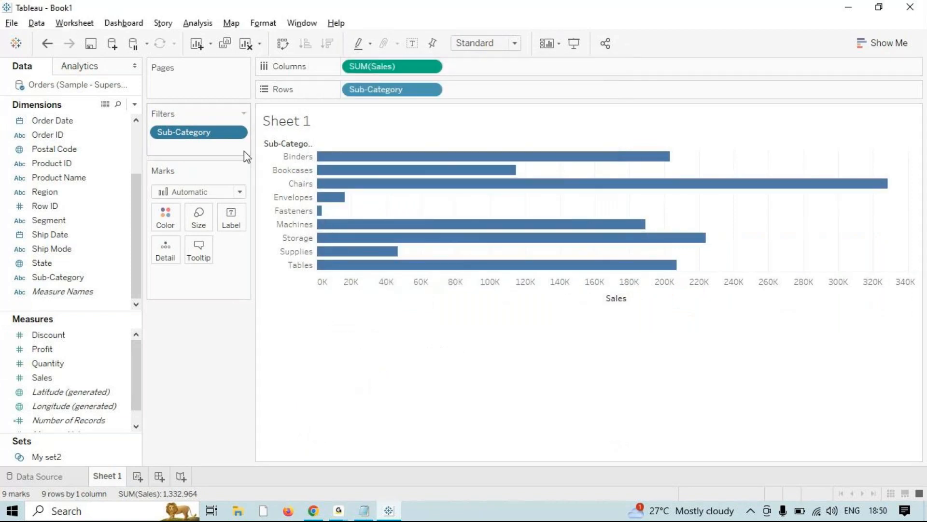
- Clear the Sub-Category filter
right_click(220, 134)
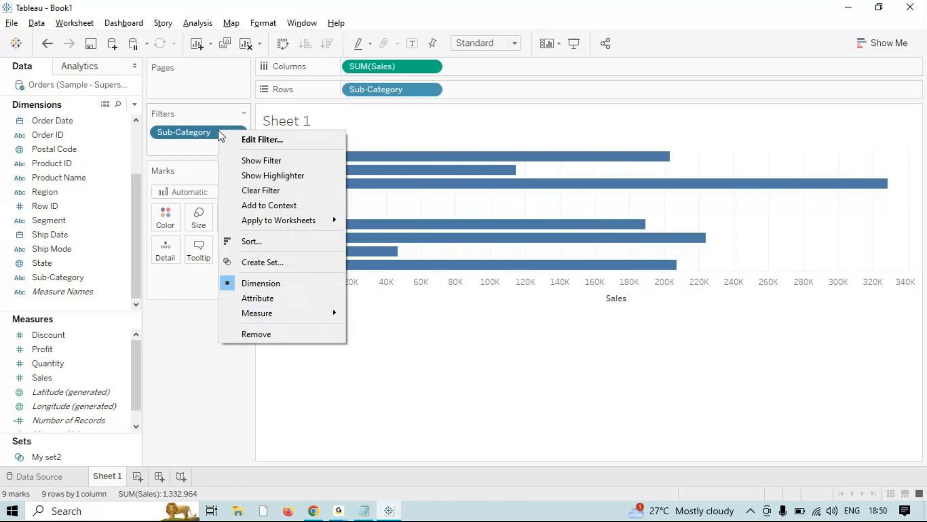
click(260, 191)
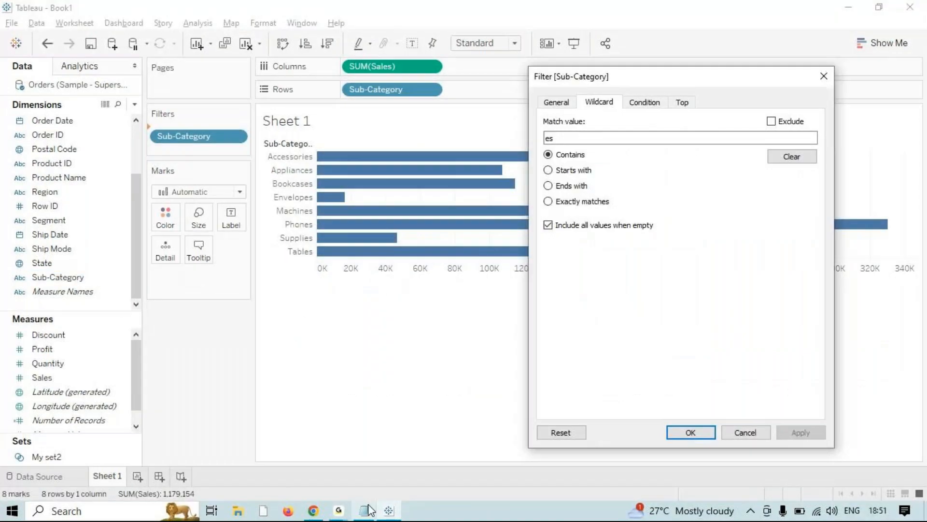
click(339, 510)
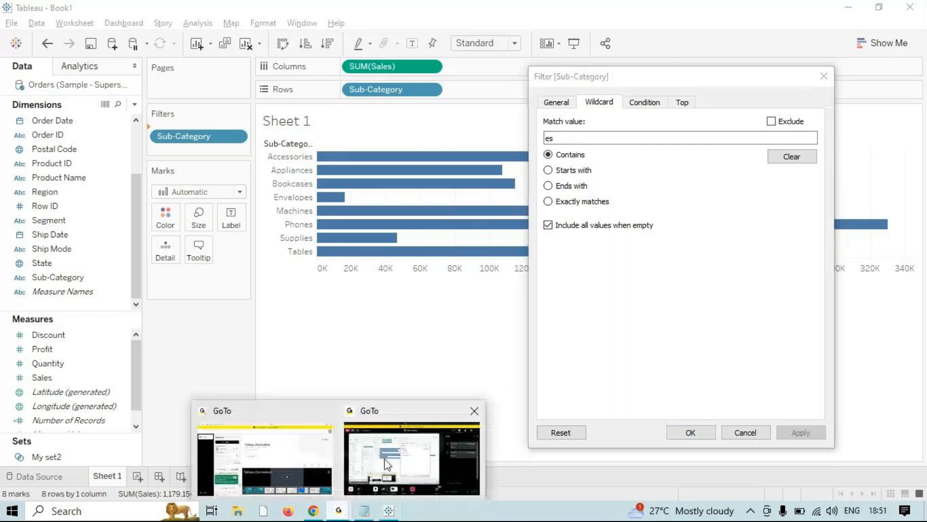
mouse_move(388, 465)
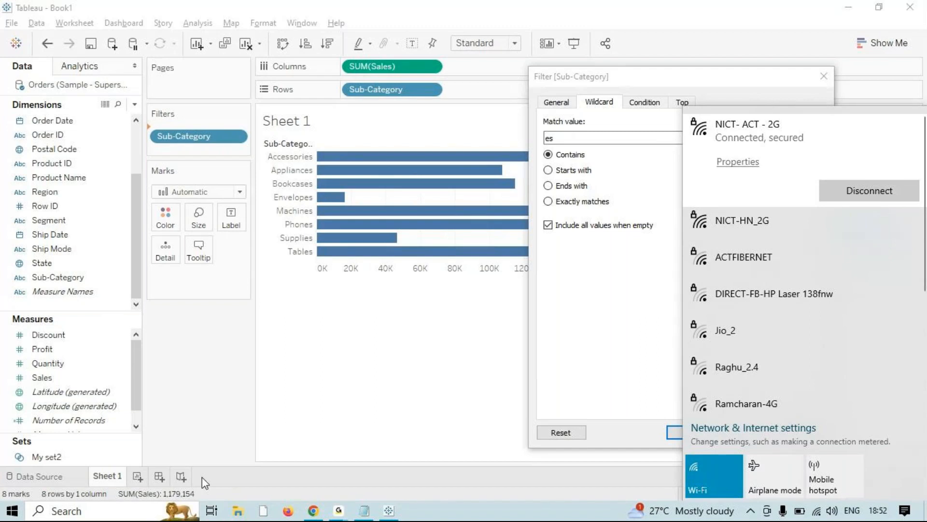
- Close the wildcard settings, remove the existing Sub-Category filter, and open a fresh filter for that field
click(219, 466)
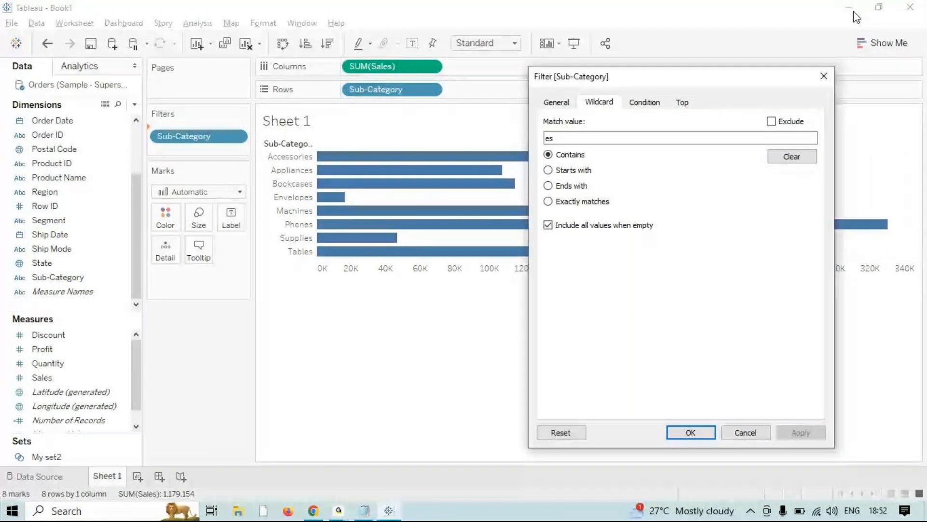
click(824, 76)
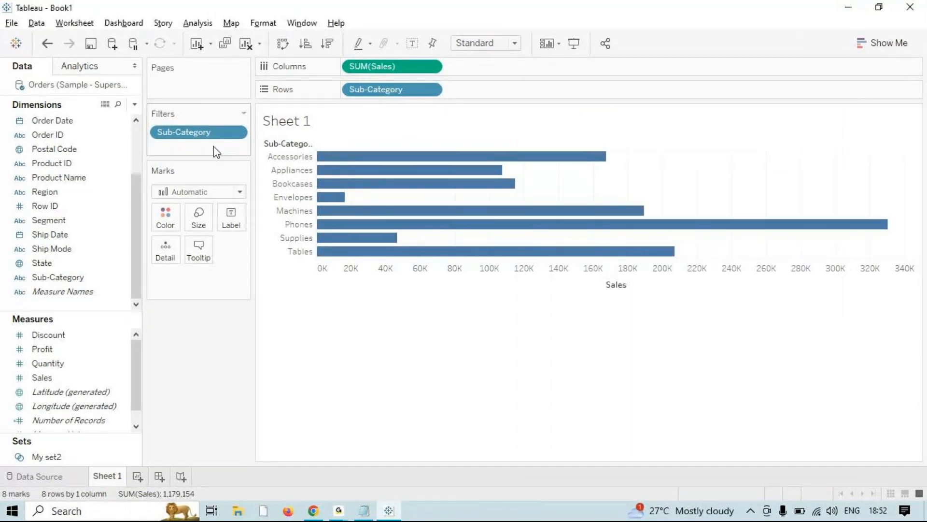
mouse_move(214, 140)
mouse_down()
mouse_move(123, 276)
mouse_move(202, 134)
mouse_up()
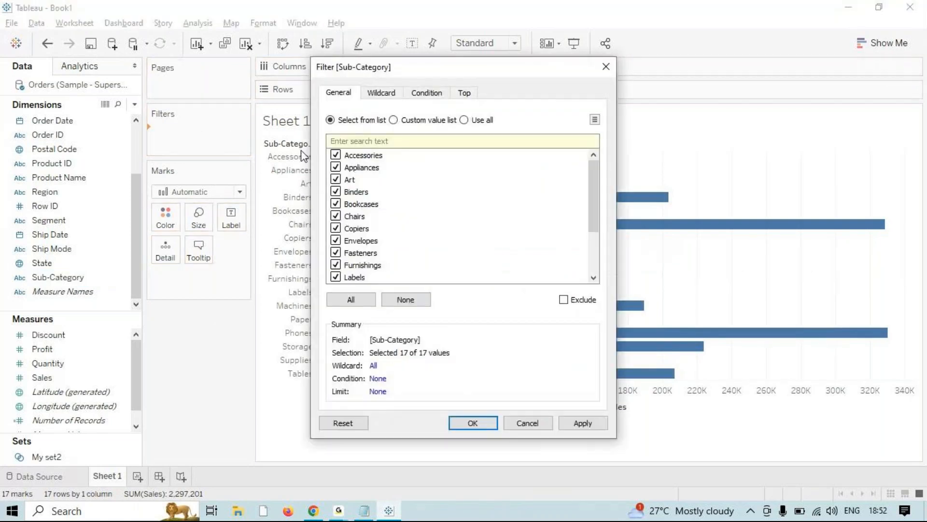
- Filter Sub-Category by list, leaving out Accessories, Appliances, Art, Bookcases, Fasteners and Furnishings, and apply it to the chart
click(335, 155)
click(335, 167)
click(335, 179)
click(335, 204)
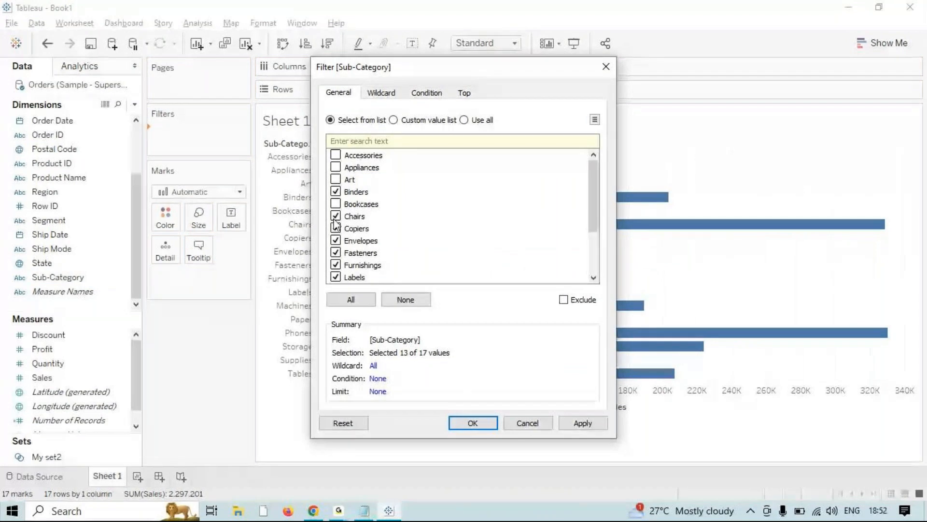
click(335, 253)
click(336, 266)
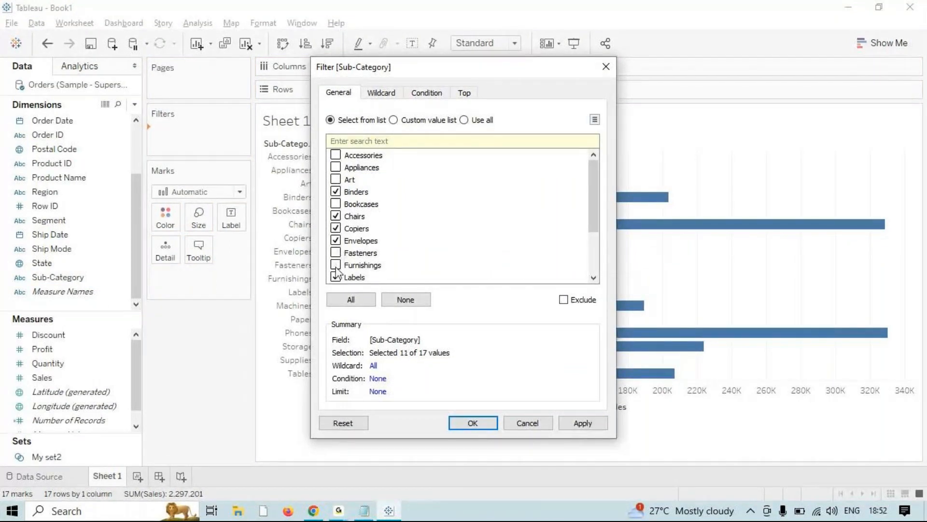
click(583, 423)
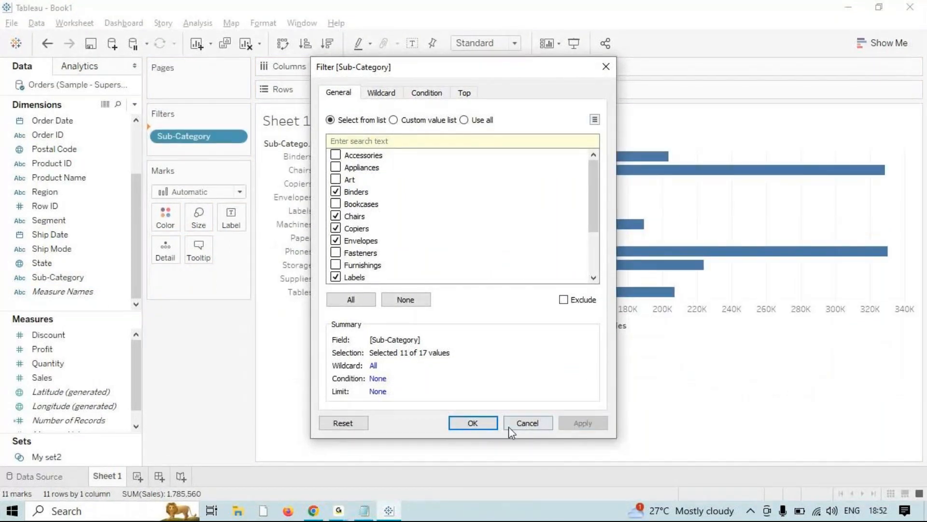
- Uncover the chart behind the filter dialog and also leave out Chairs and Copiers from the Sub-Category filter
drag(476, 66, 754, 54)
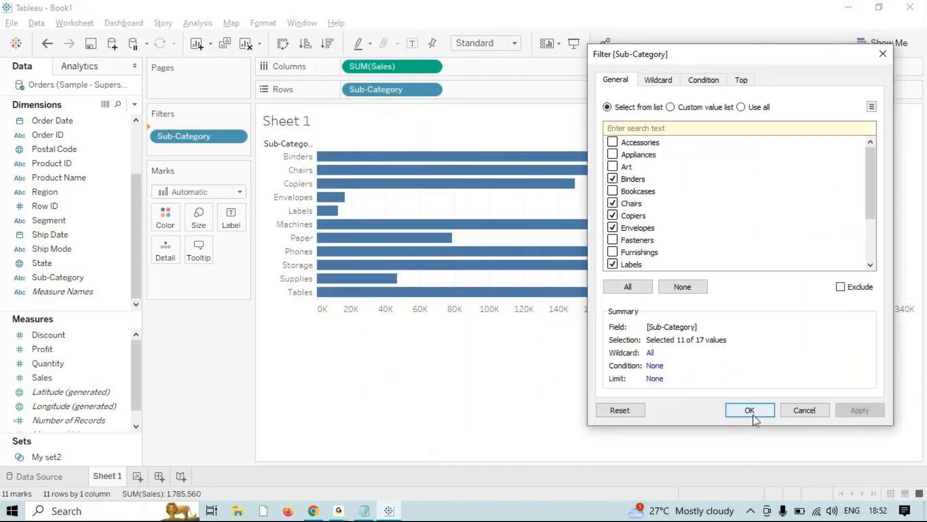
click(612, 203)
click(613, 215)
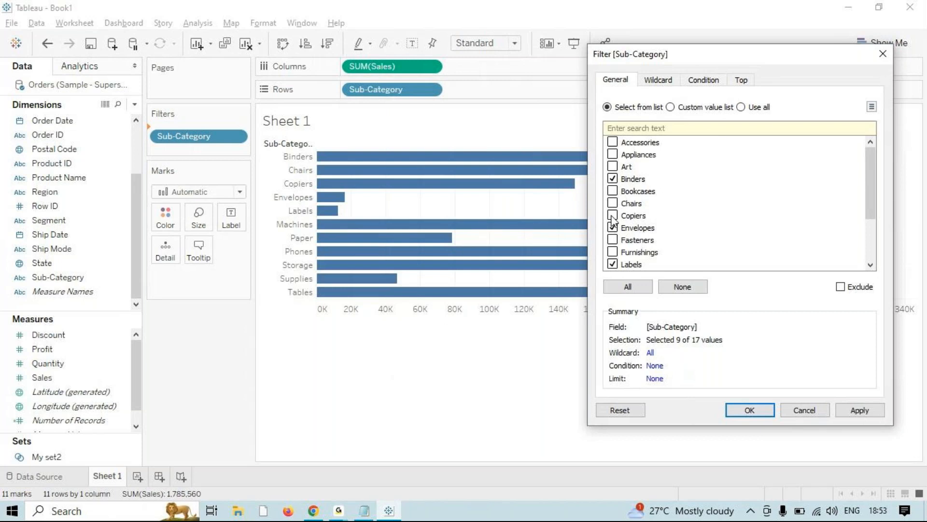
click(857, 412)
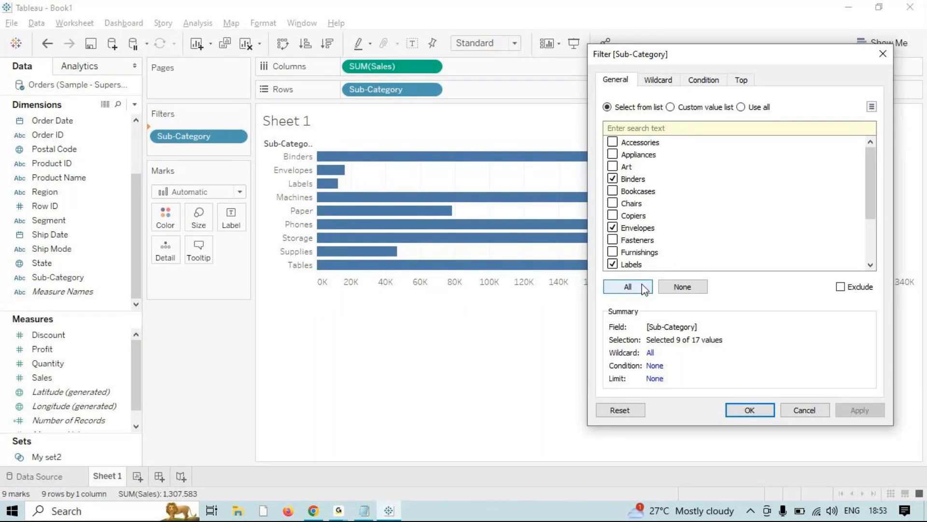
- Reselect all Sub-Category values in the filter, apply them, and clear the filter from the sheet
click(644, 289)
click(851, 410)
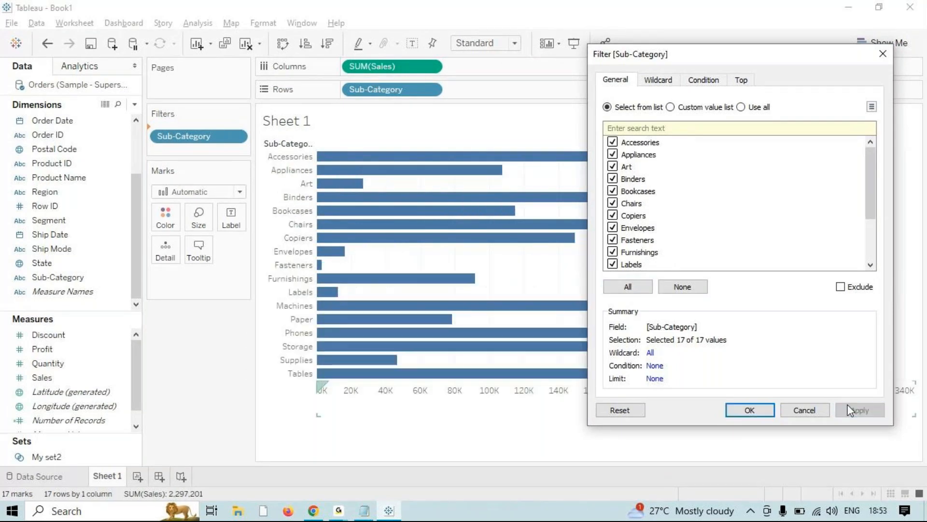
click(750, 409)
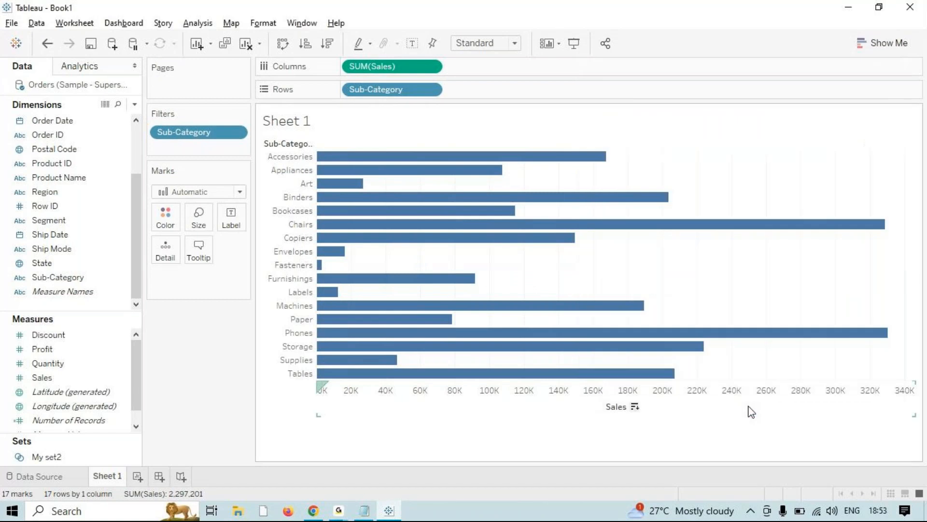
right_click(186, 132)
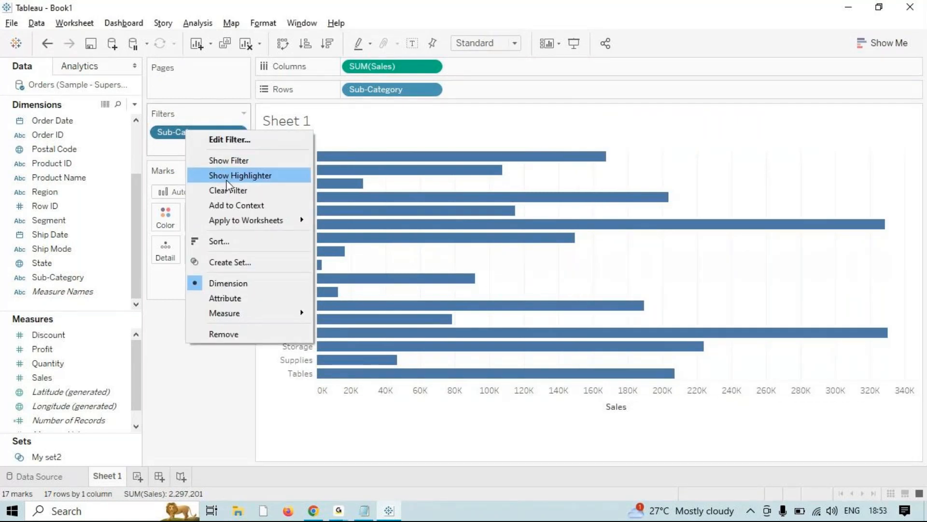
click(221, 193)
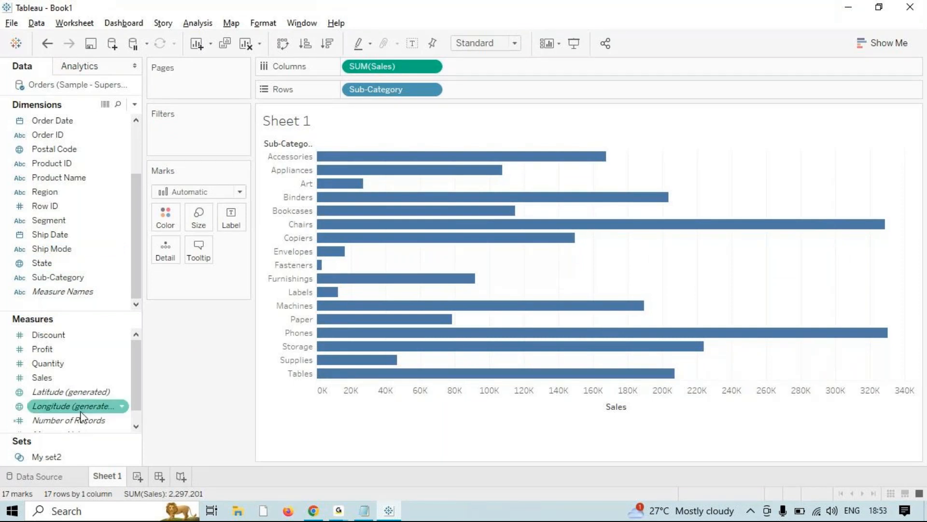
click(71, 279)
right_click(70, 279)
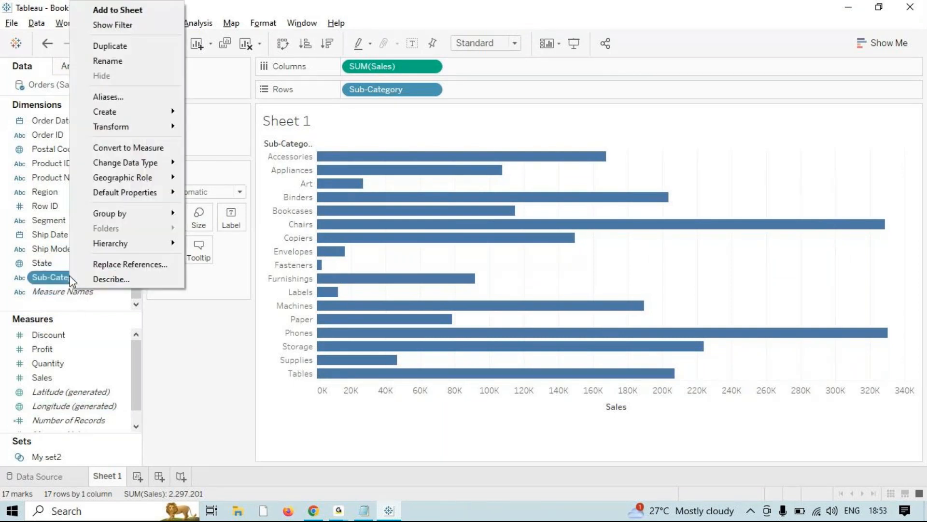
click(215, 333)
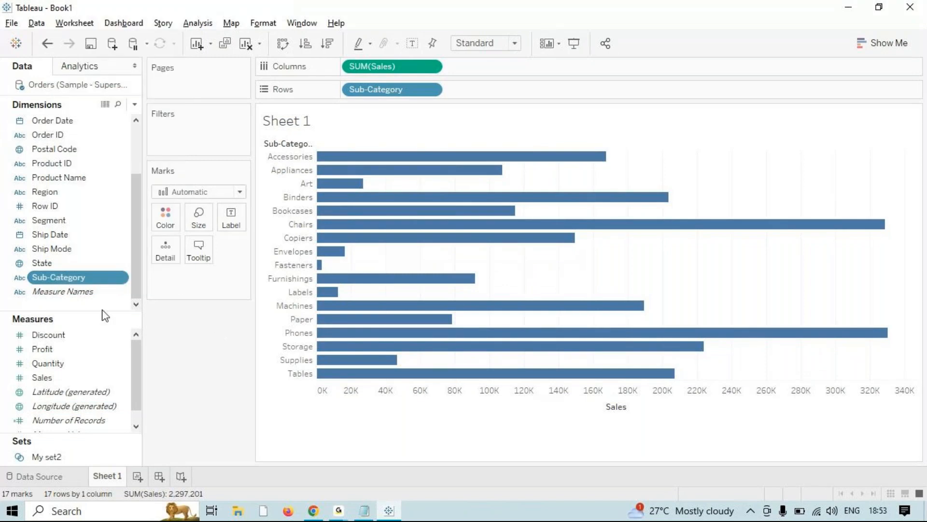
- Add a wildcard filter on Sub-Category that keeps values containing "es" and apply it
drag(49, 276, 197, 140)
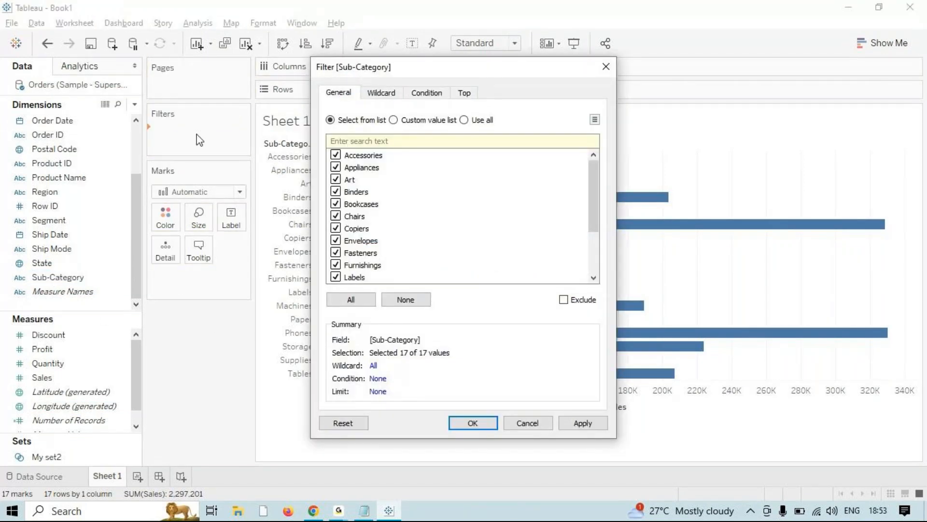
click(381, 93)
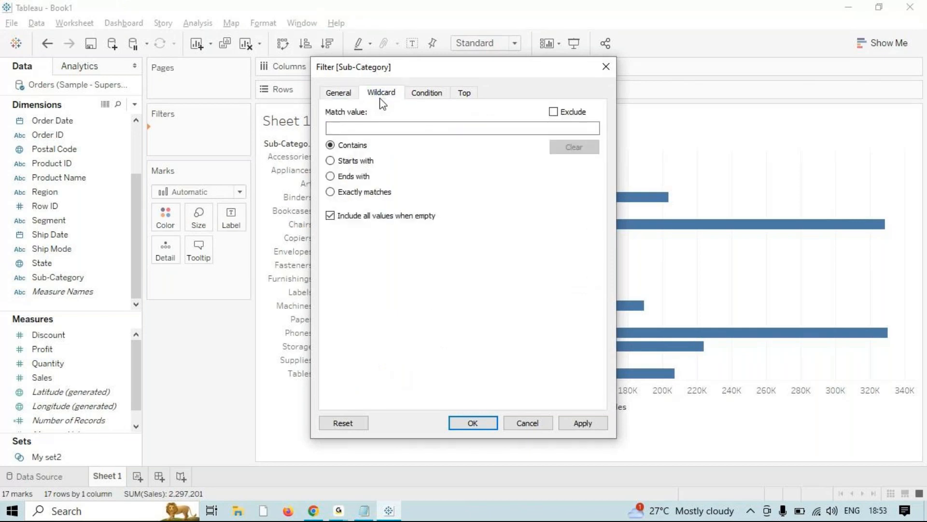
drag(397, 71, 610, 92)
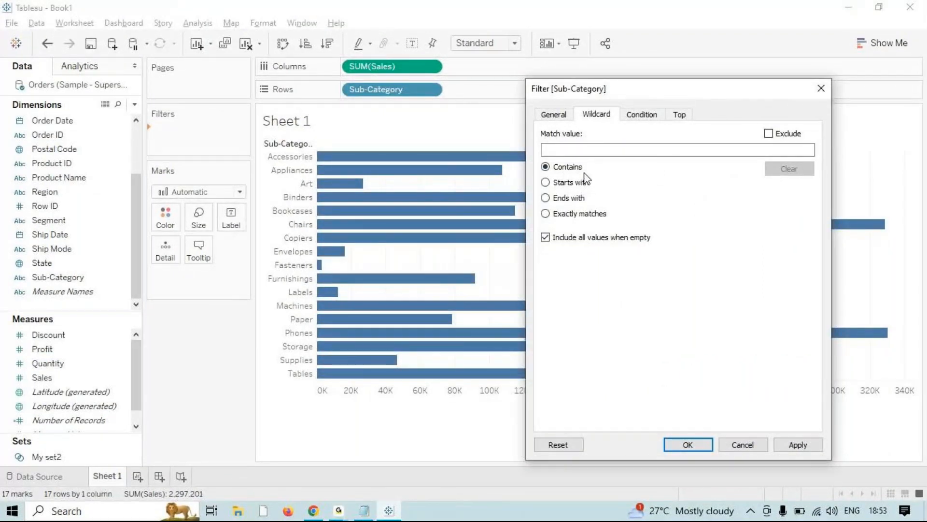
click(591, 147)
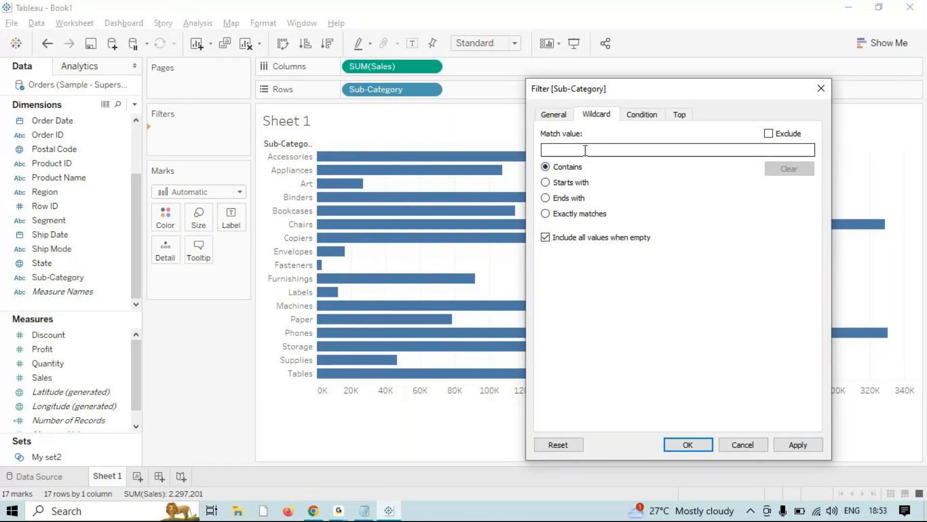
text(es)
click(798, 445)
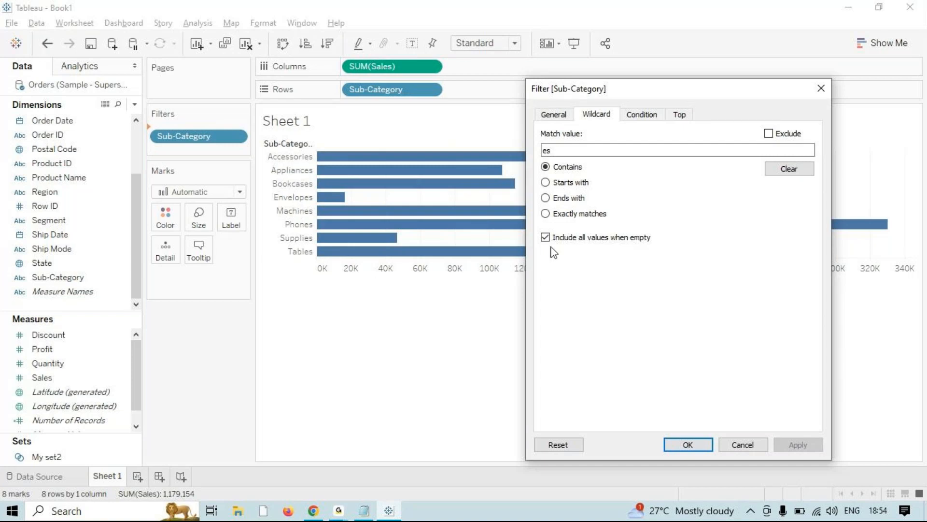
- Change the Sub-Category wildcard filter to values starting with "a" and apply it
click(575, 183)
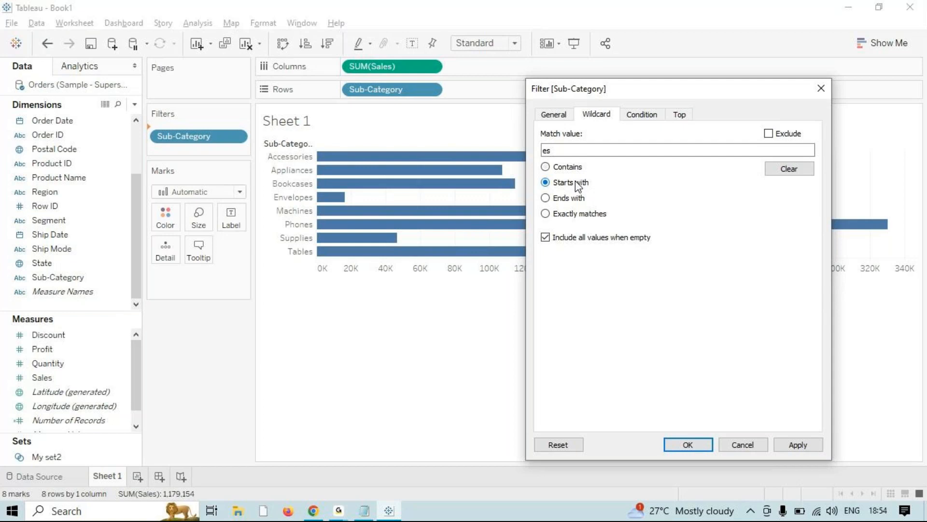
double_click(546, 150)
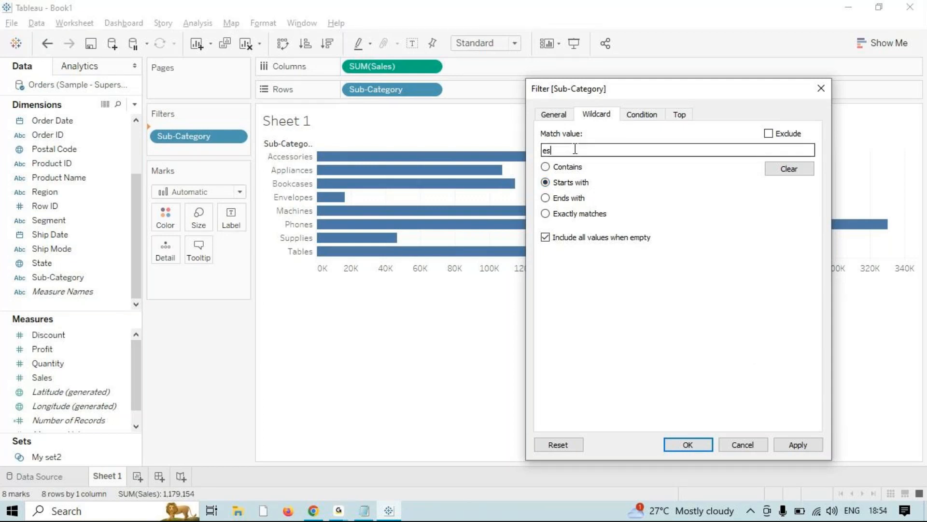
text(a)
click(797, 444)
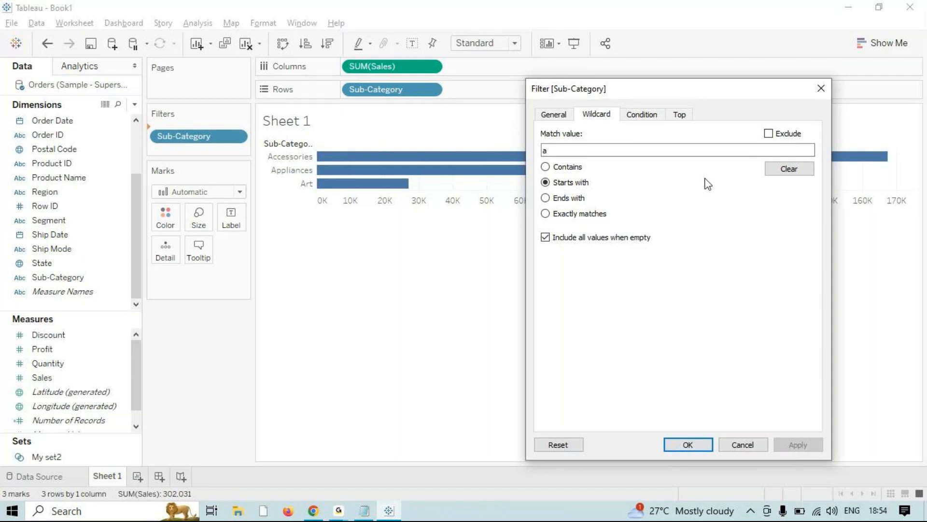
- Replace the wildcard match value with "s" for Sub-Category names starting with it, and apply the filter
click(569, 150)
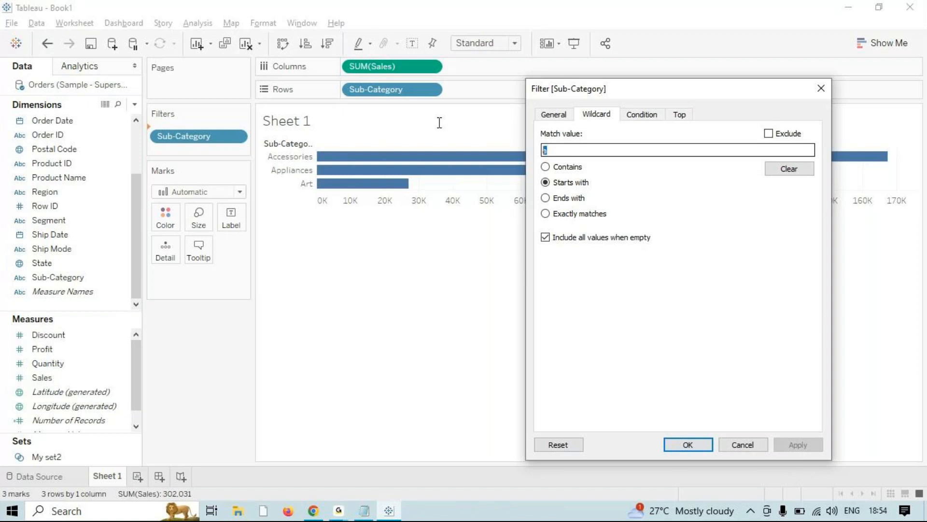
key(BackSpace)
text(s)
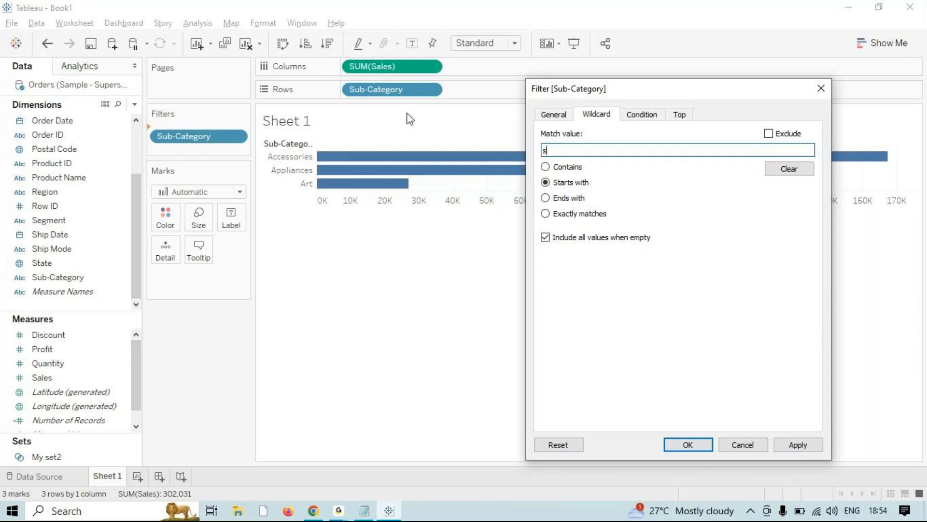
click(780, 443)
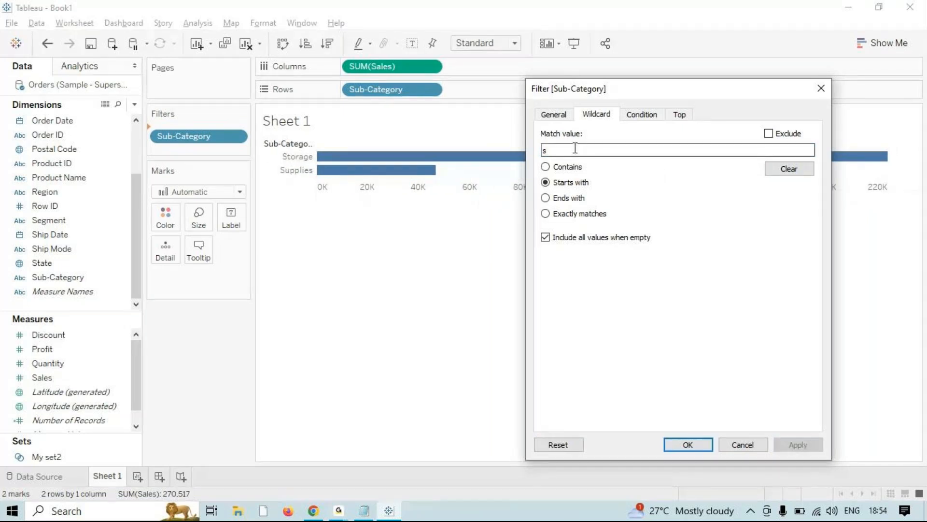
- Switch the wildcard filter to Sub-Category values ending with "s" and apply it
click(546, 198)
double_click(550, 150)
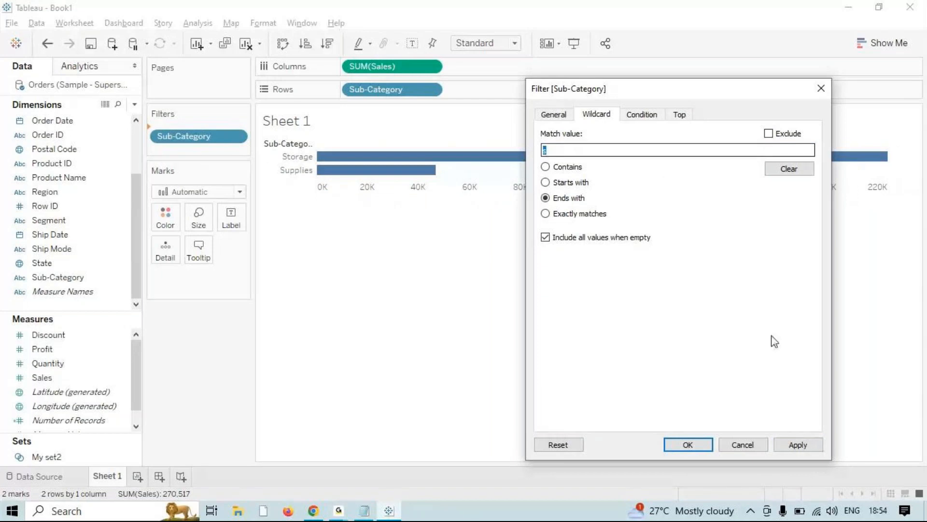
click(789, 444)
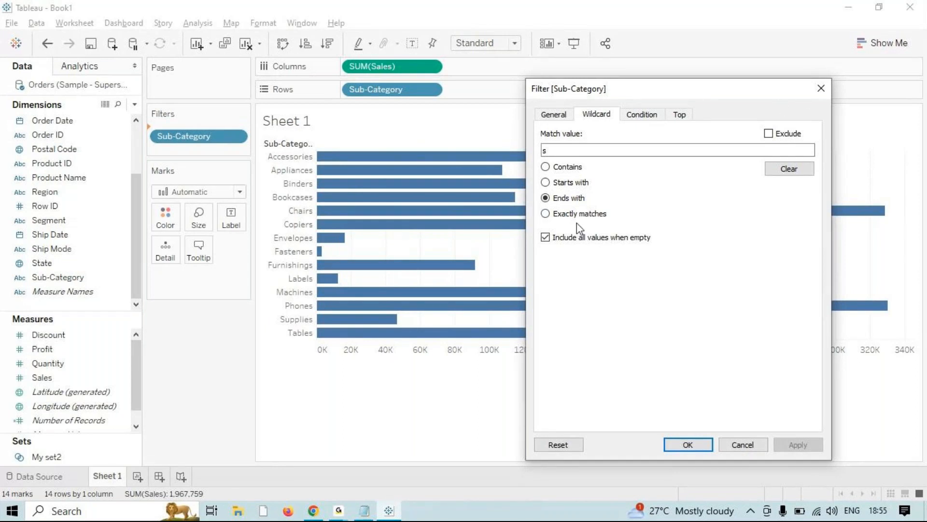
- Empty the wildcard match value and apply the filter so that all sub-categories are included
click(607, 147)
key(BackSpace)
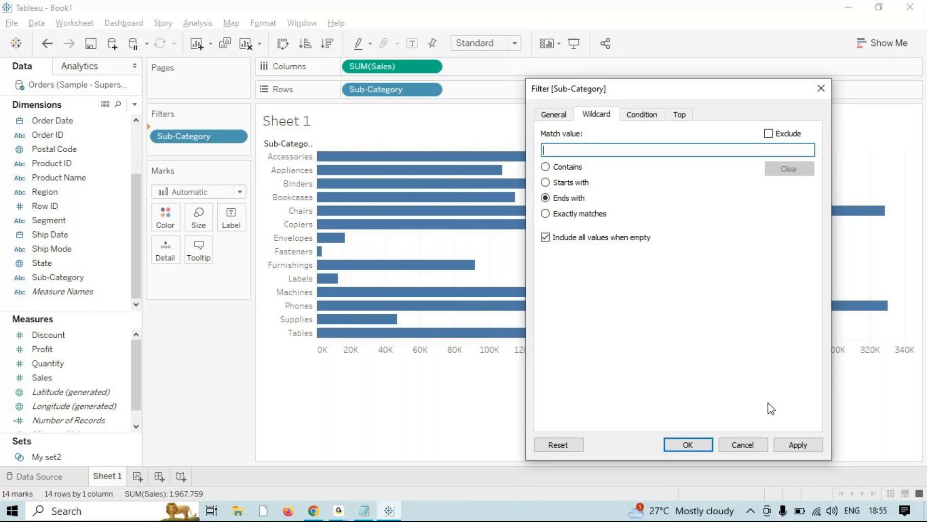
click(807, 447)
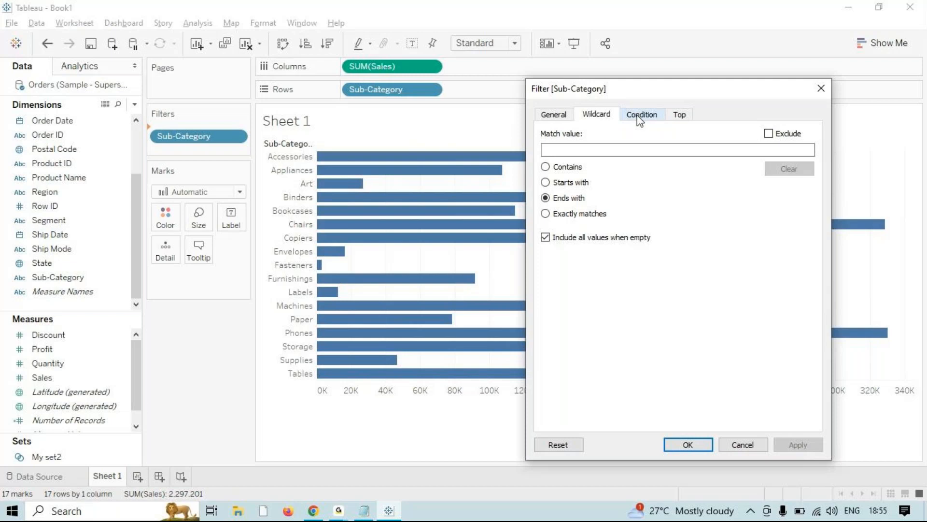
- Set the Sub-Category filter condition by field to Sum of Sales equal to 3
click(638, 116)
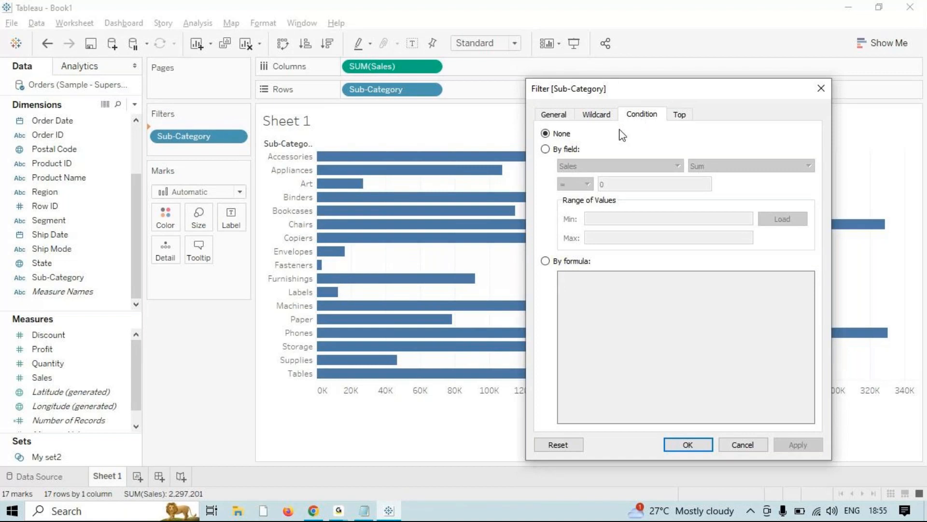
click(567, 148)
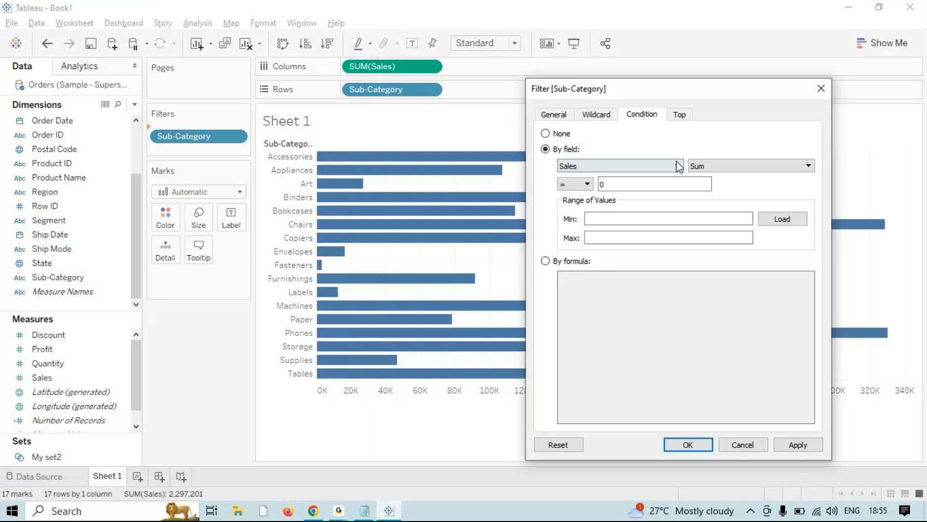
click(615, 184)
key(BackSpace)
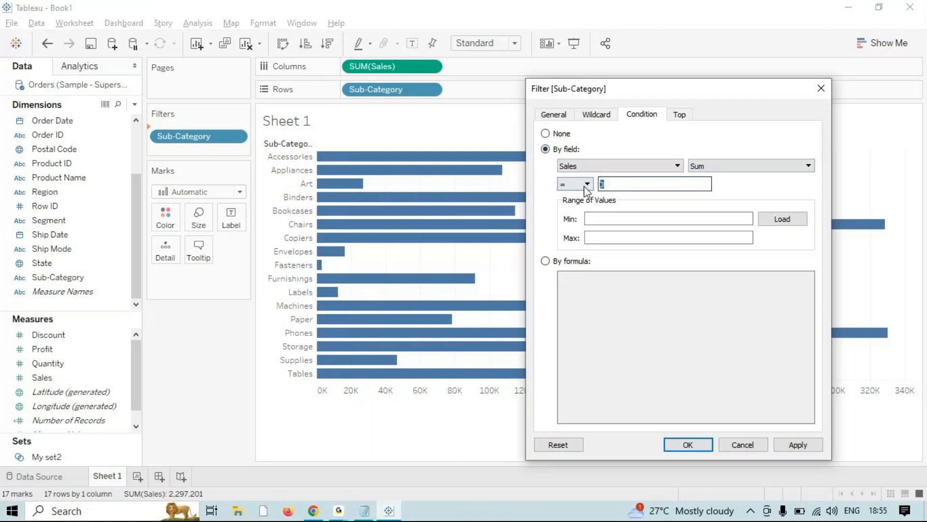
text(3)
- Limit the Sub-Category filter to the top 3 by Sum of Sales, apply it and close the filter settings
click(682, 116)
click(645, 116)
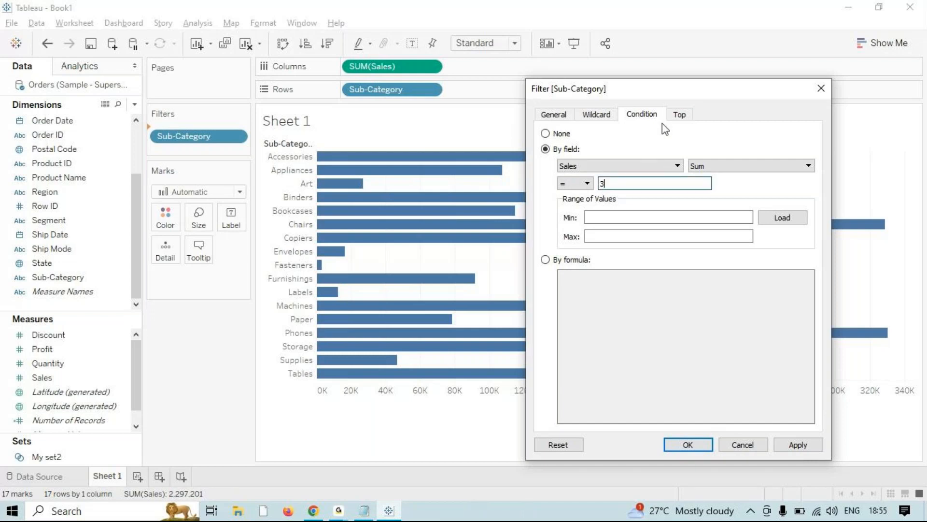
click(682, 118)
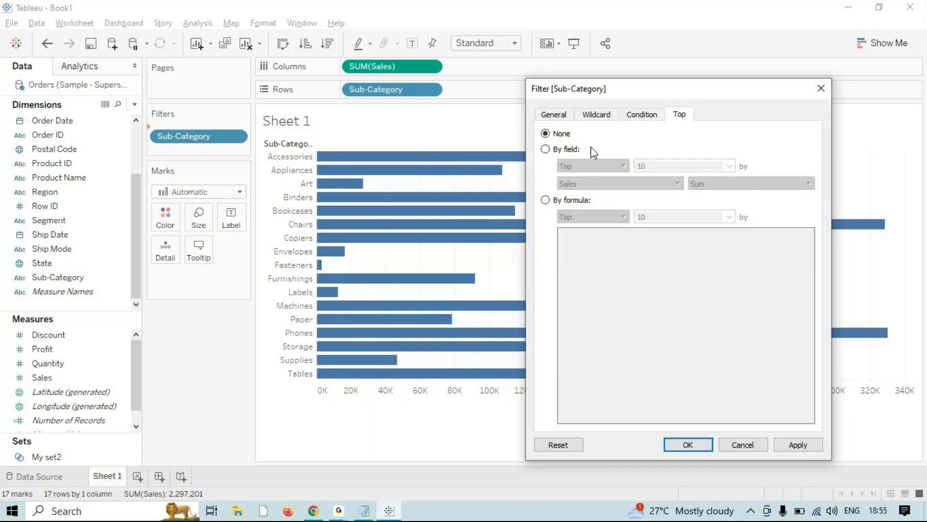
click(571, 150)
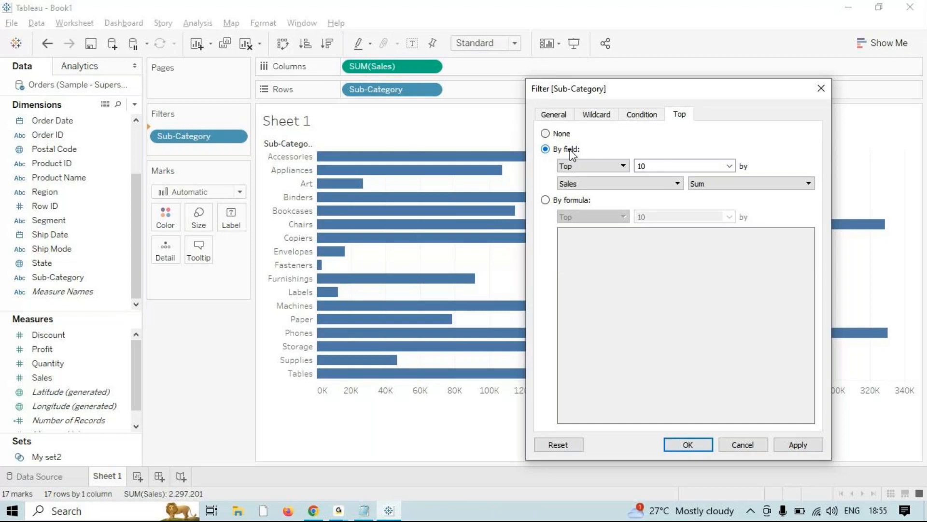
click(565, 165)
click(647, 166)
key(BackSpace)
key(BackSpace)
text(3)
click(794, 447)
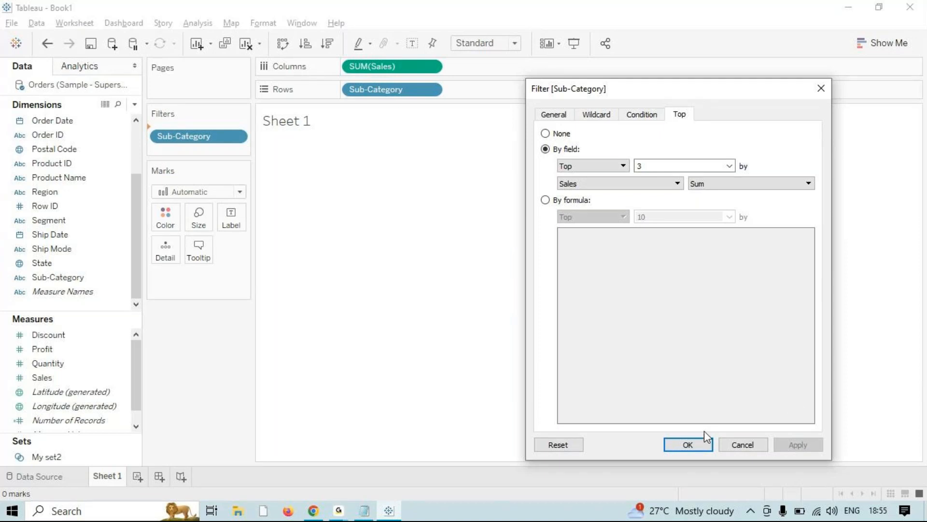
click(687, 445)
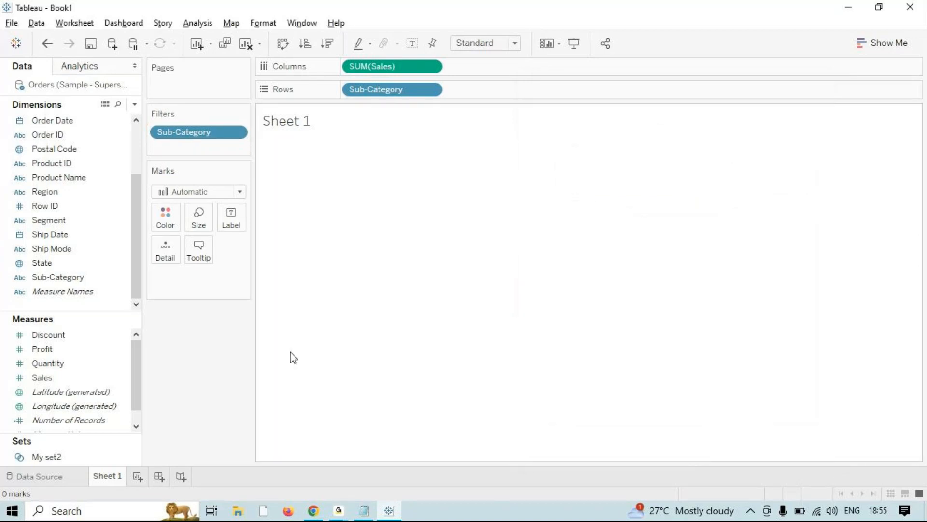
- Clear the worksheet and rebuild it as a horizontal bar chart of Sales by Sub-Category
drag(65, 278, 95, 267)
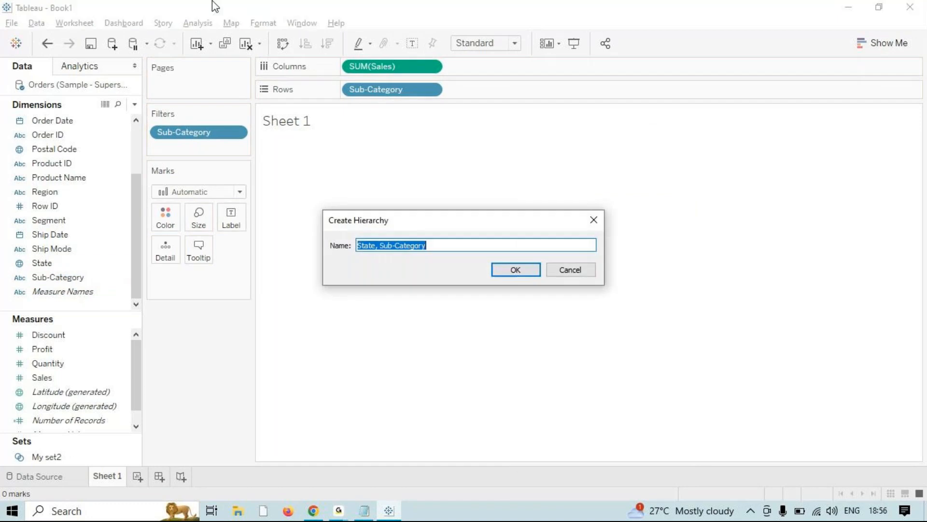
click(590, 219)
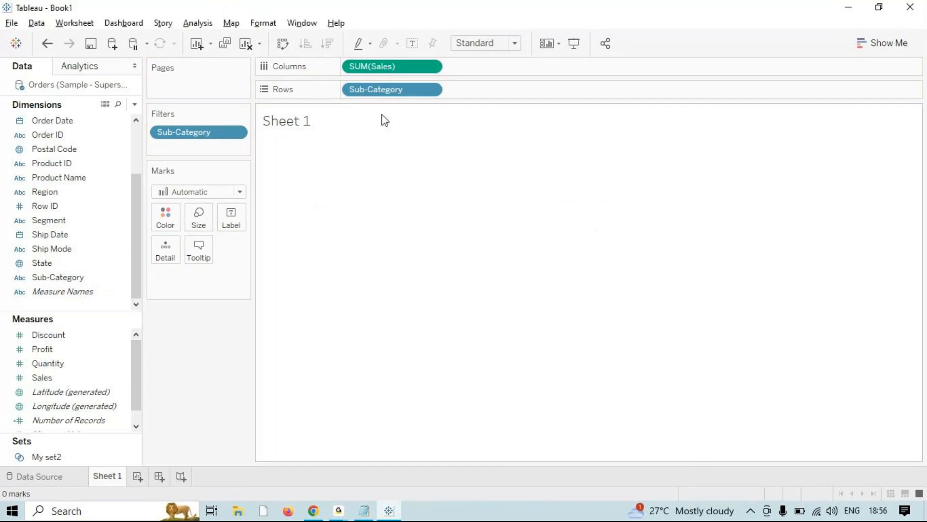
click(245, 44)
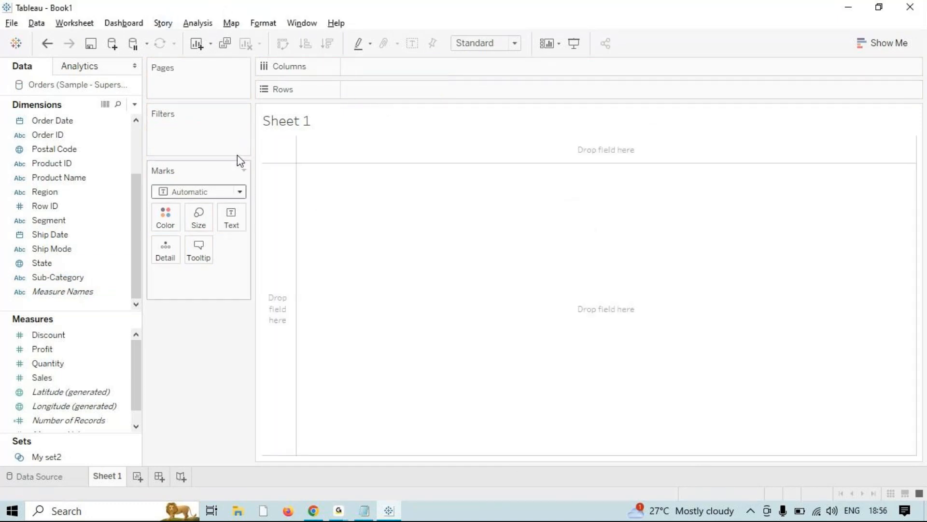
double_click(79, 282)
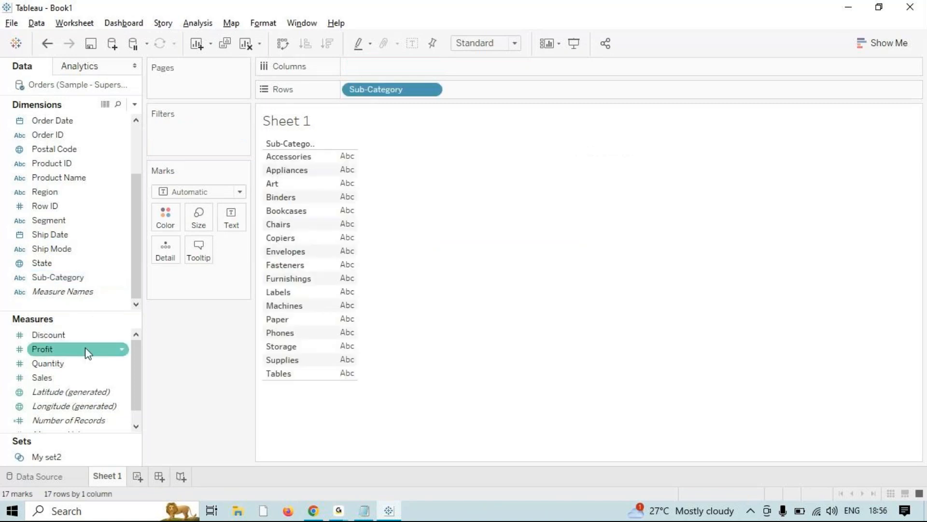
double_click(73, 377)
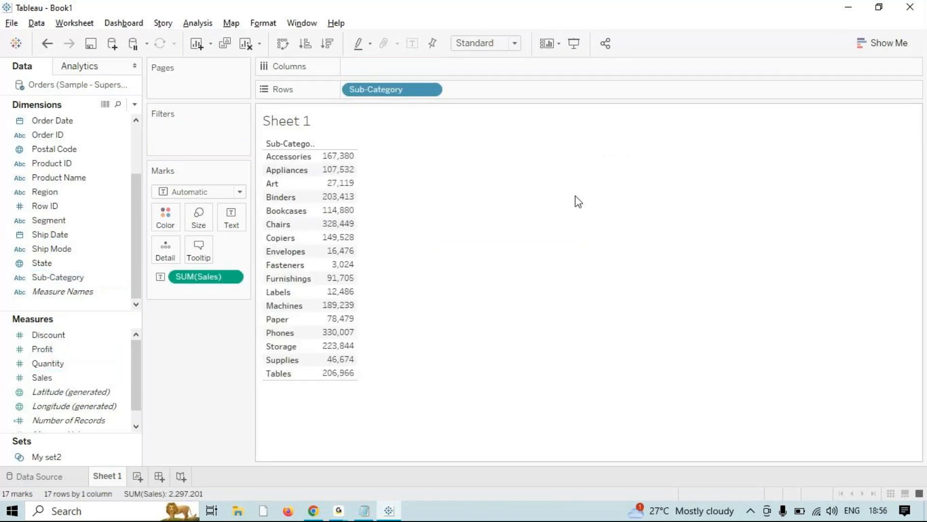
click(887, 42)
click(815, 144)
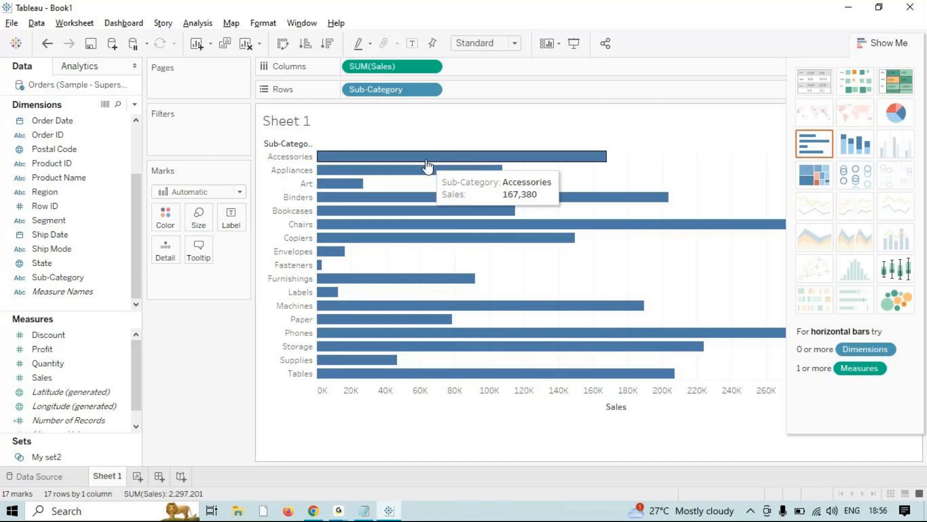
- Add a Sub-Category filter limited to the top 5 by Sum of Sales, and apply it
drag(104, 242, 193, 132)
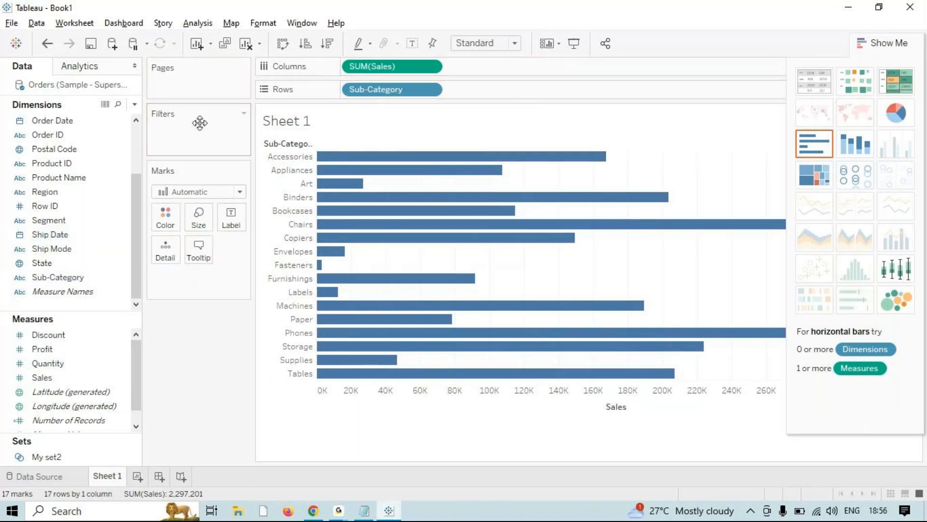
drag(85, 274, 220, 124)
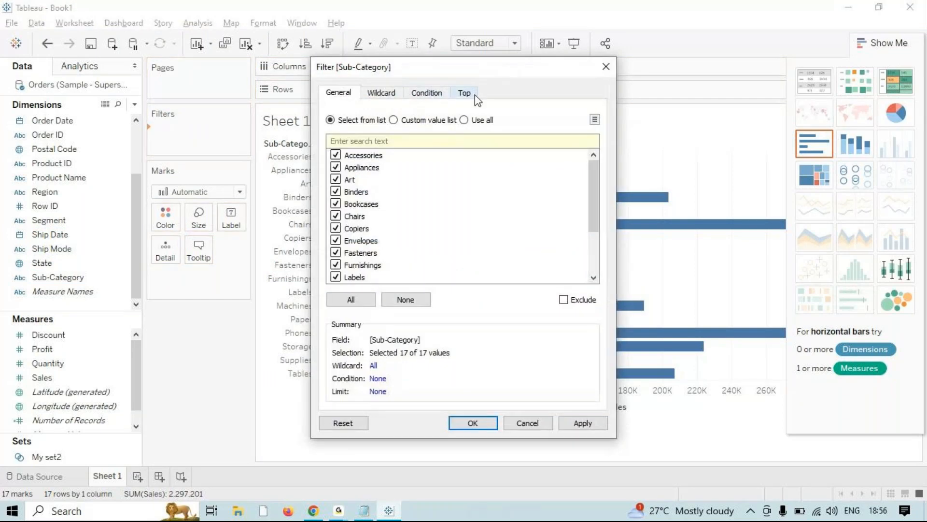
click(468, 93)
click(359, 128)
click(455, 145)
key(BackSpace)
key(BackSpace)
text(5)
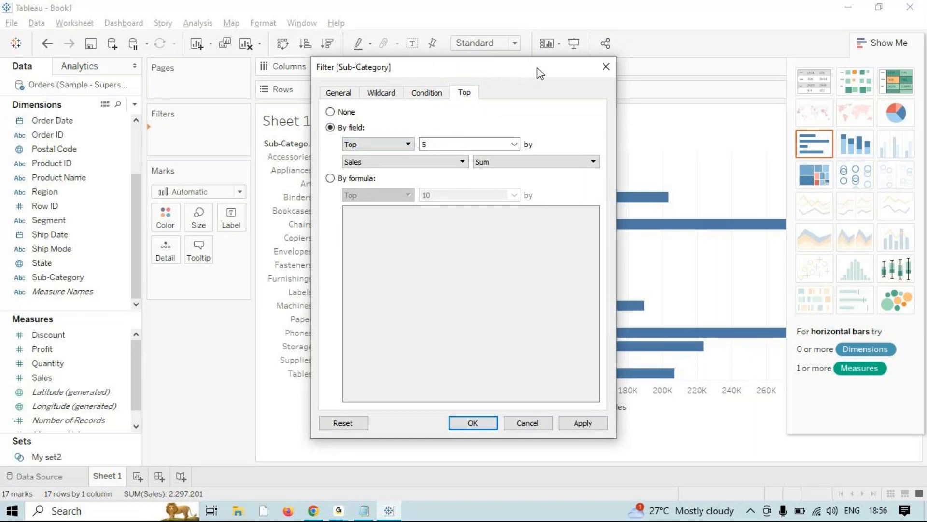
drag(538, 73, 665, 80)
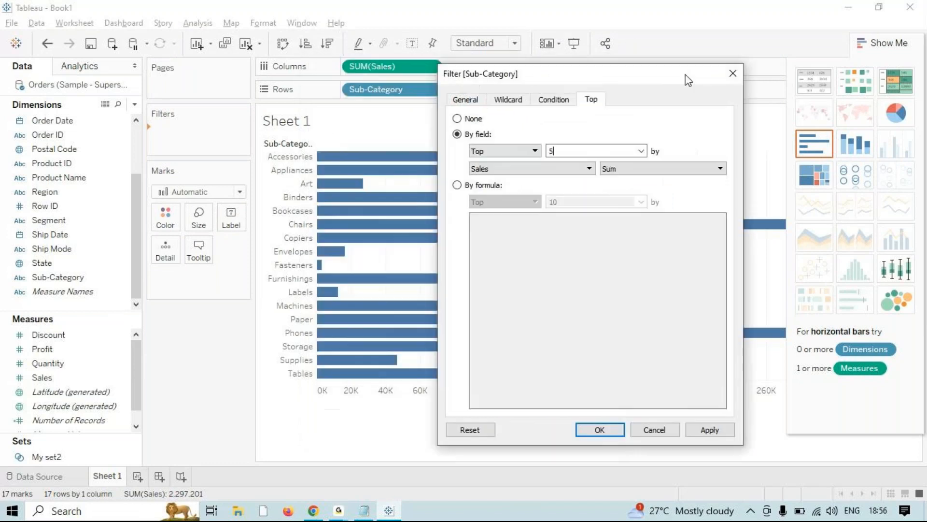
click(721, 429)
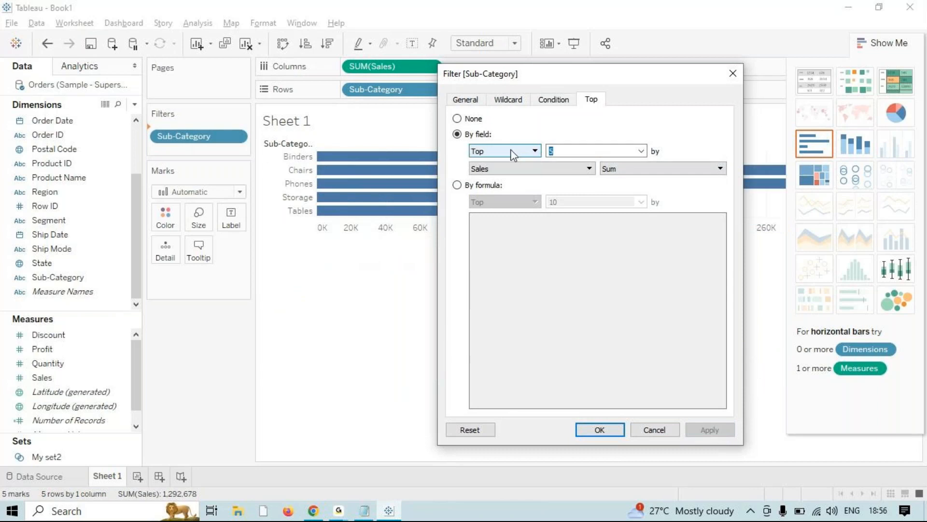
- Apply the top filter with 3 sub-categories, and set it back to 5 and confirm the filter
text(3)
click(706, 430)
double_click(609, 154)
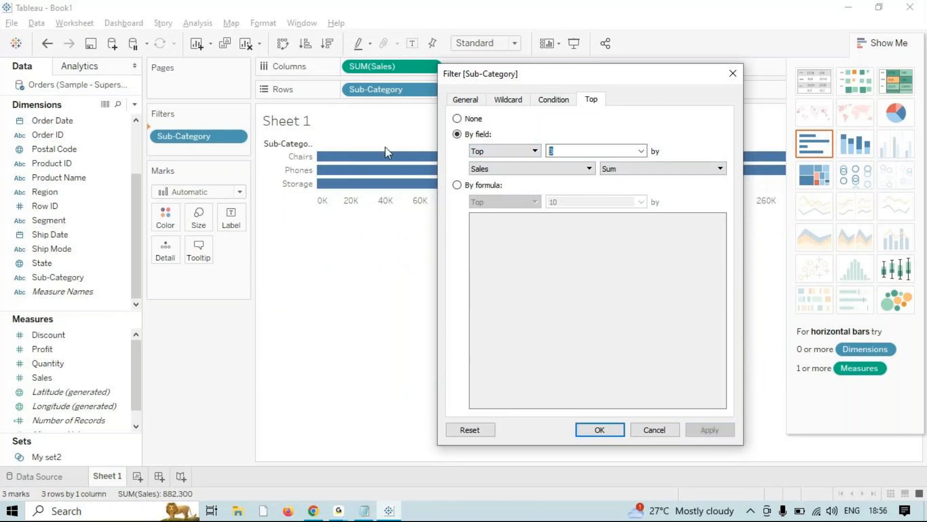
text(5)
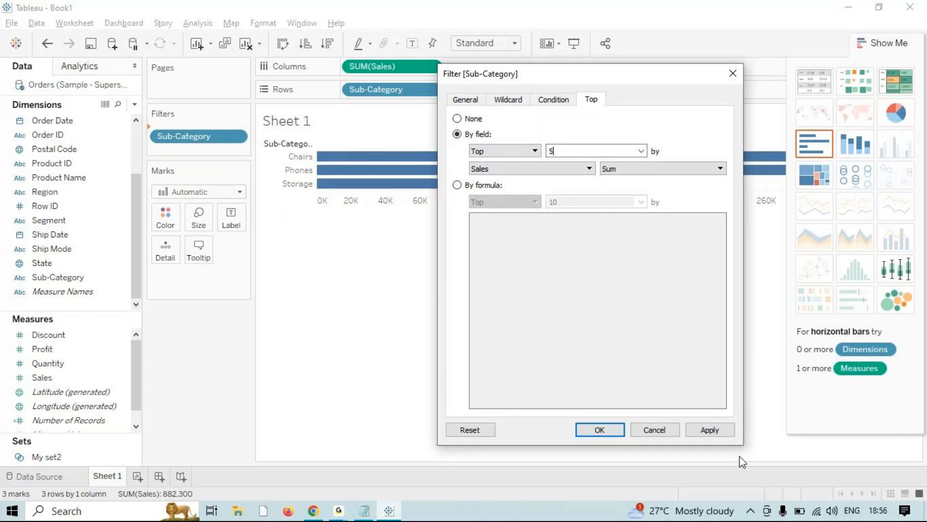
click(599, 429)
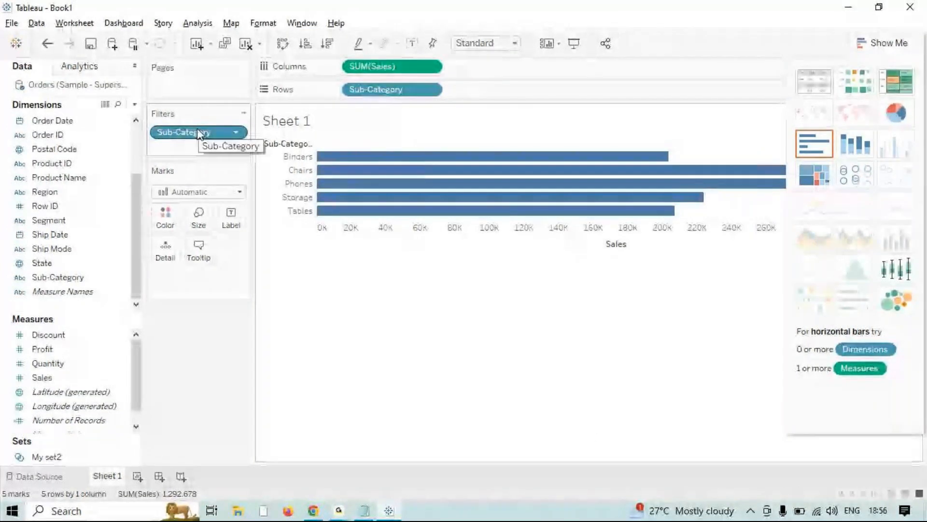
- Reopen the Sub-Category filter, switch it to the bottom 3 by Sum of Sales and apply it, keeping the chart in view
double_click(197, 129)
click(464, 93)
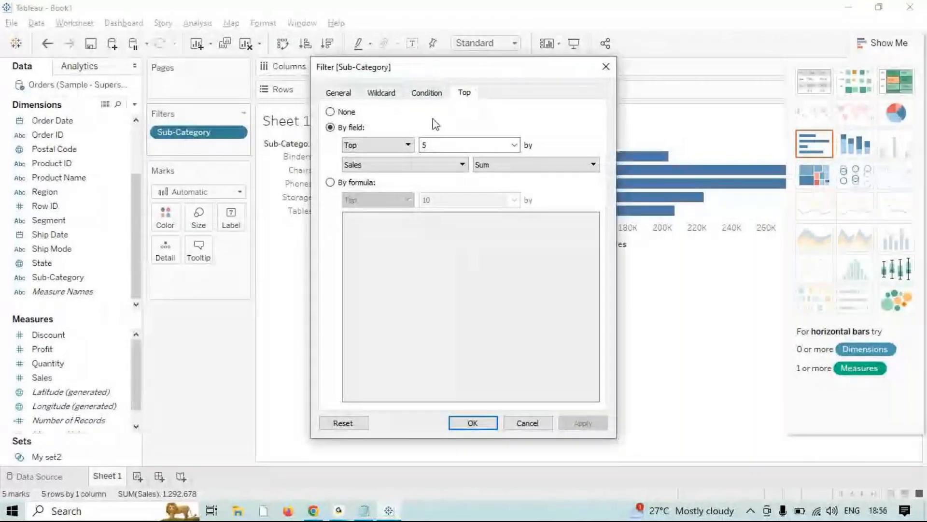
click(377, 145)
click(370, 155)
text(3)
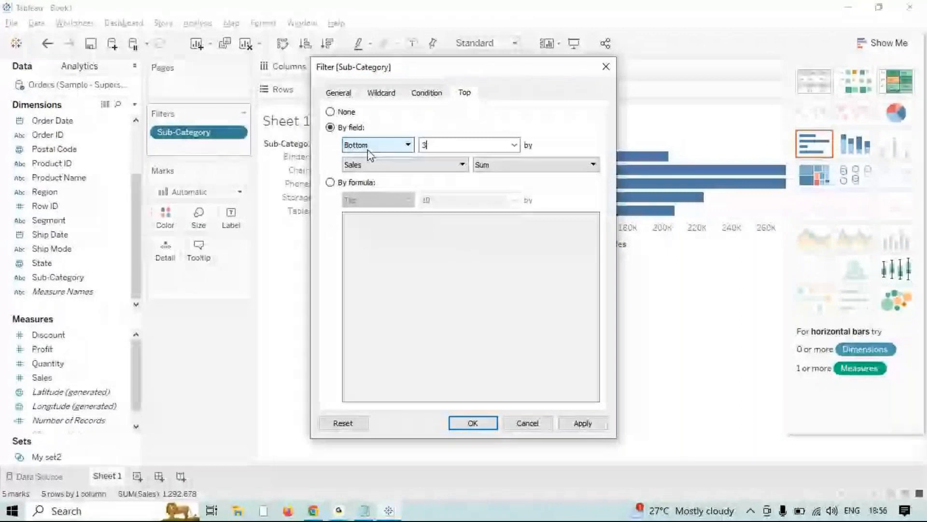
click(584, 422)
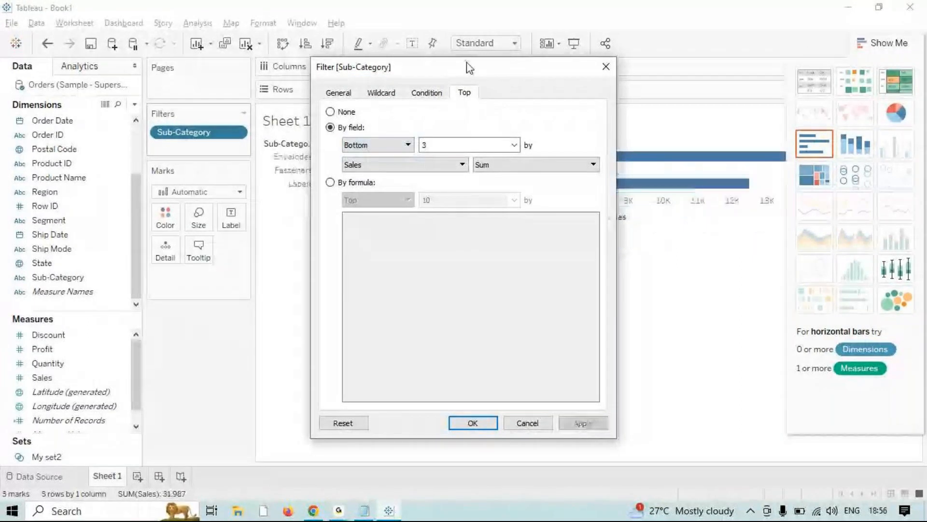
drag(468, 67, 699, 120)
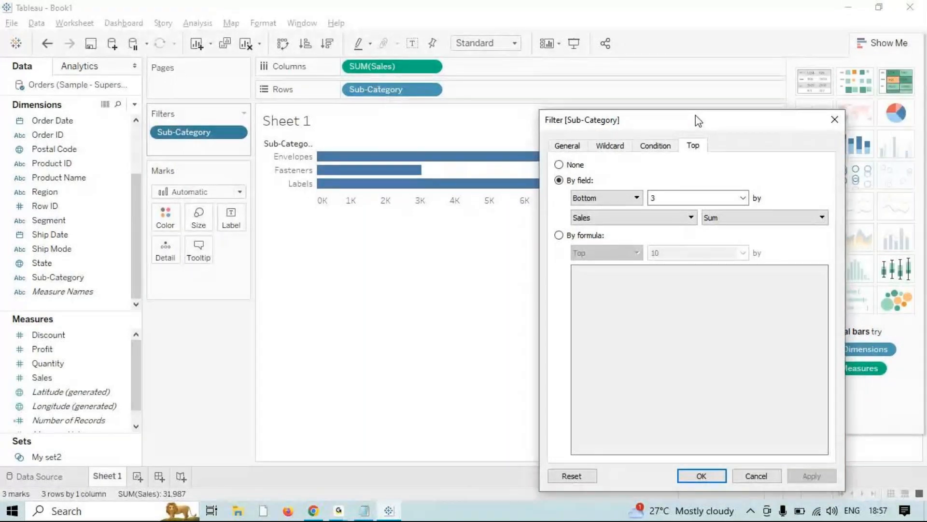
click(742, 224)
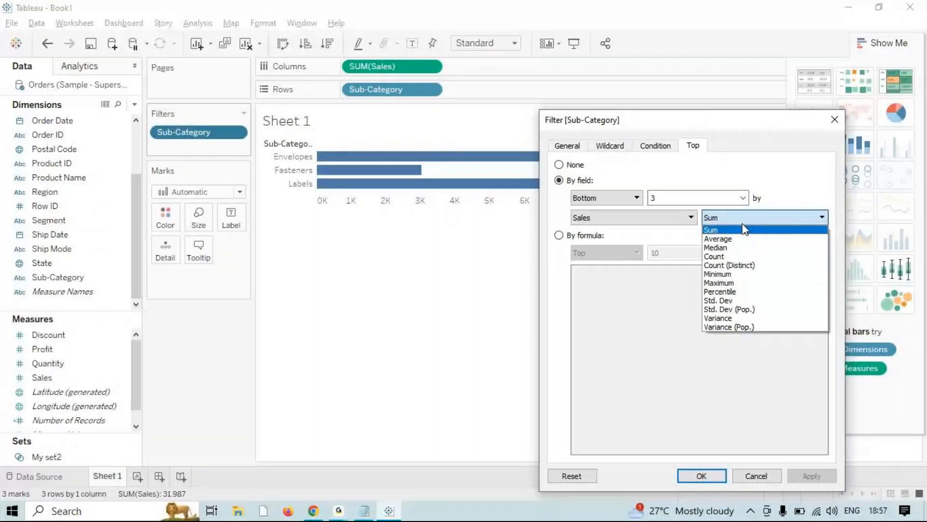
click(742, 224)
click(742, 198)
click(727, 199)
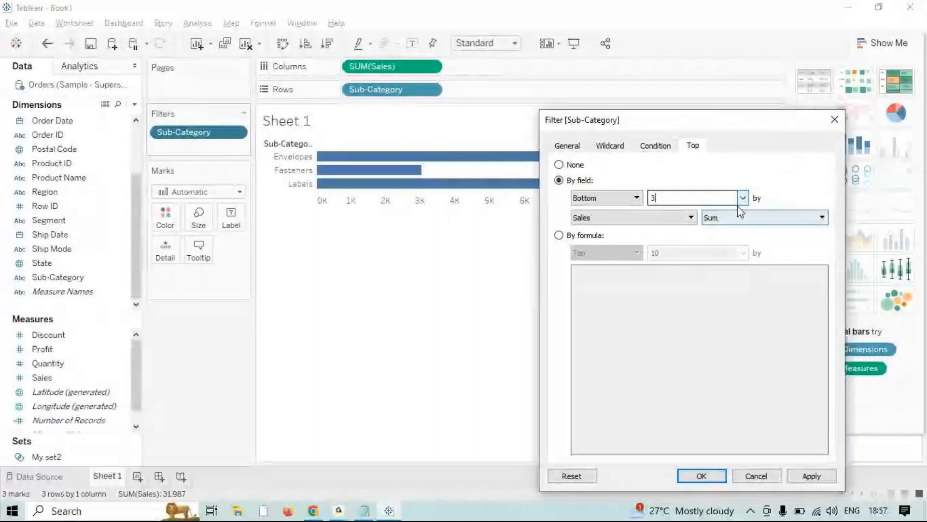
click(742, 202)
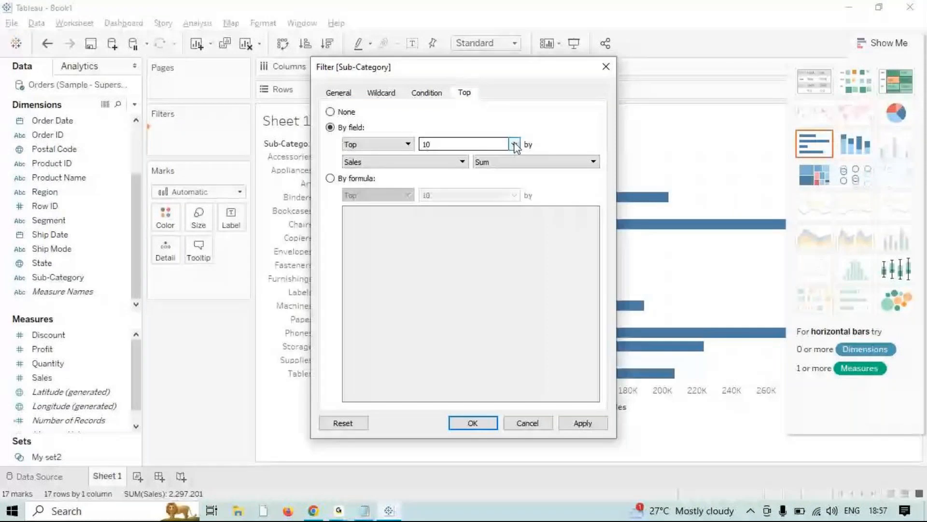
- Start creating a parameter named TOP N for the top filter's count, with a current value of 17
click(515, 144)
click(492, 170)
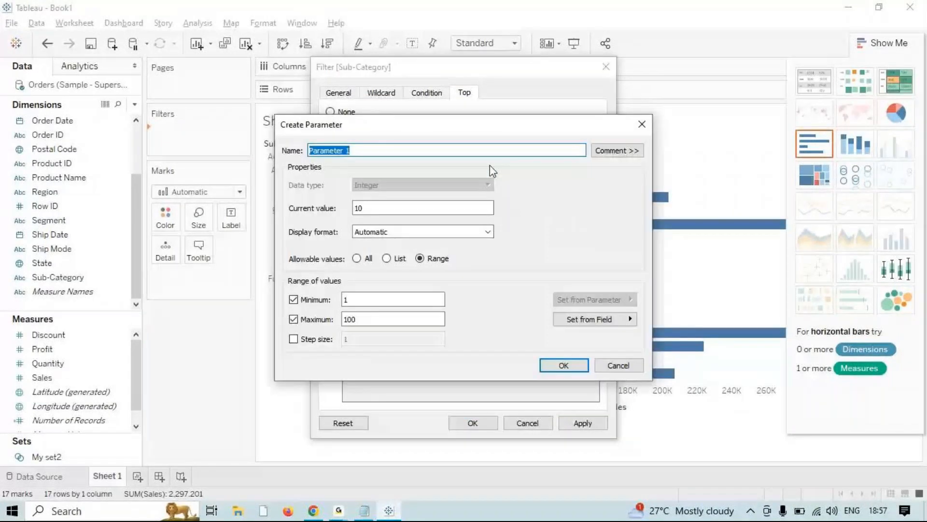
text(TOP N)
double_click(383, 208)
text(15)
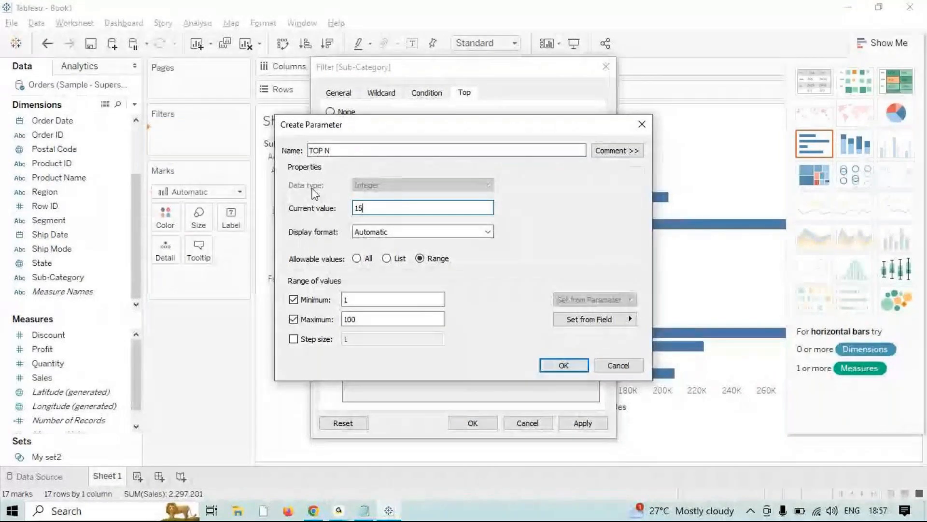
drag(348, 125, 466, 87)
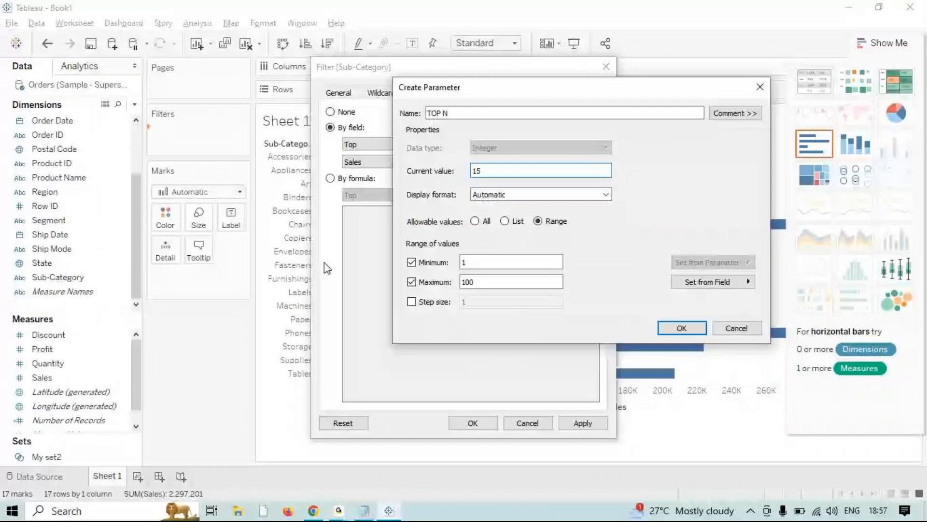
key(BackSpace)
text(7)
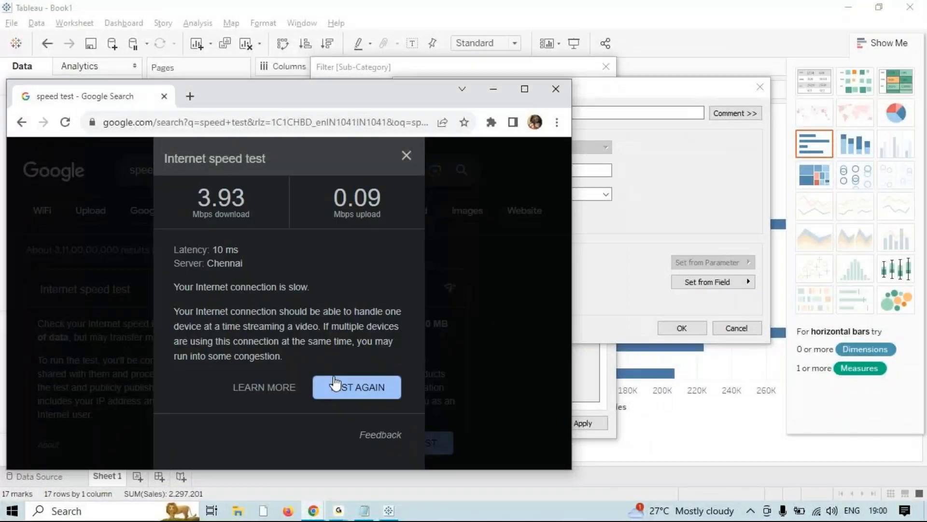
- Rerun Google's internet speed test in the browser
click(333, 381)
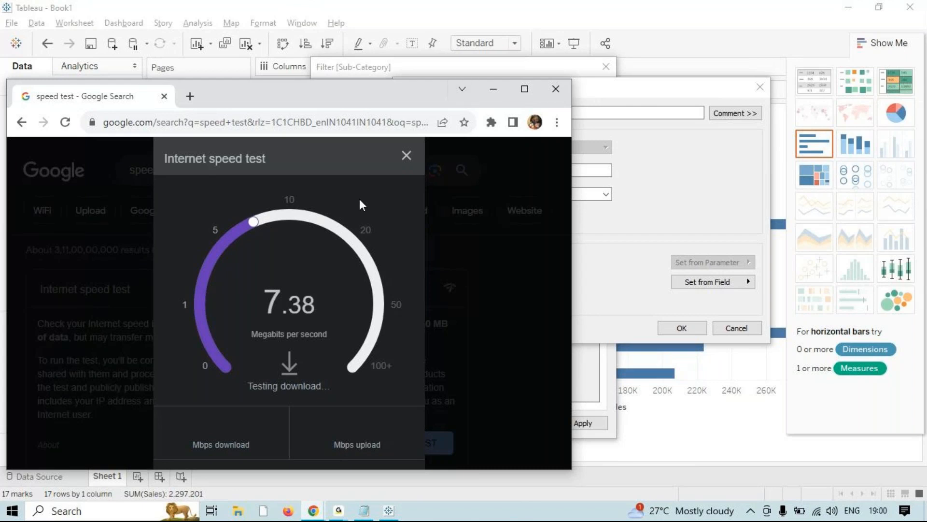
click(406, 155)
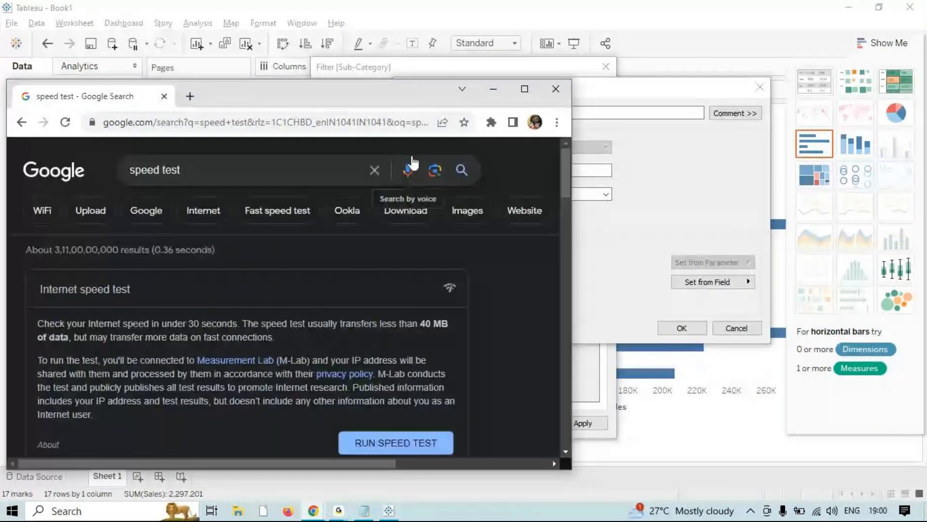
click(413, 441)
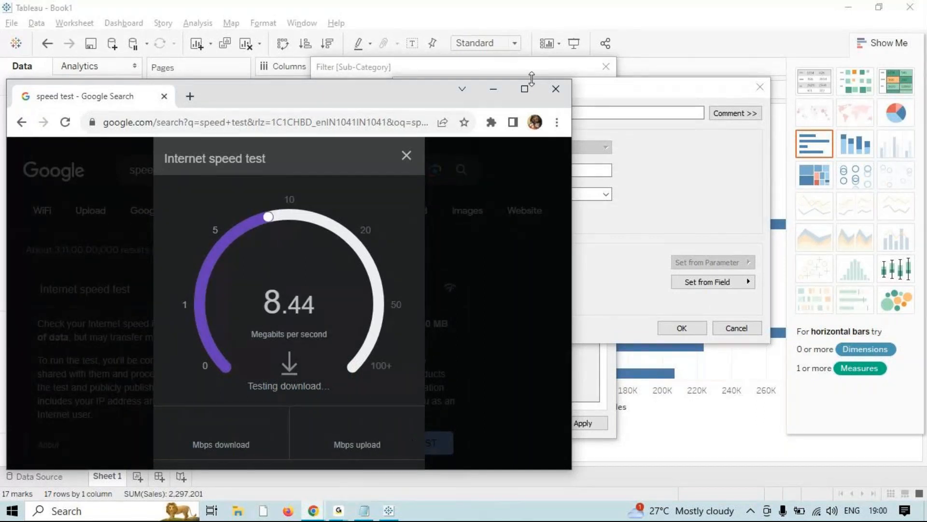
- Return to Tableau and discard the unfinished TOP N parameter
click(532, 78)
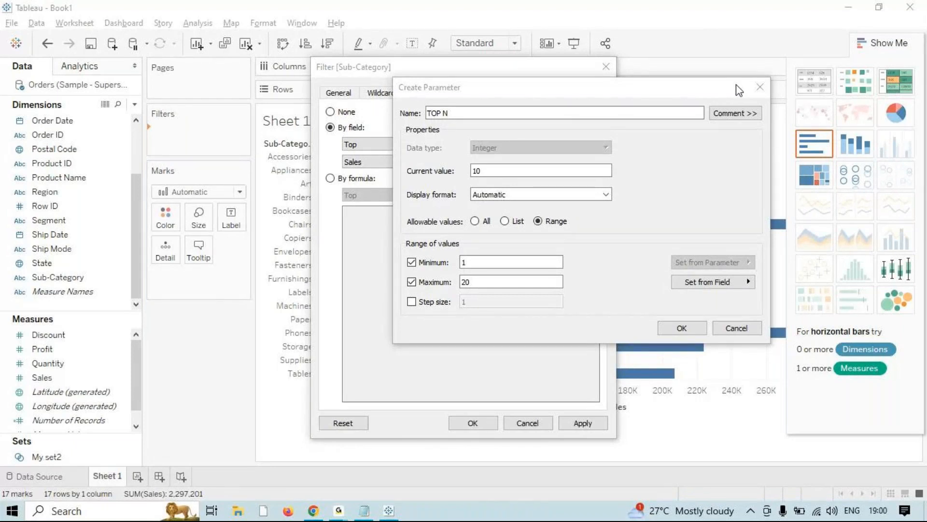
click(760, 87)
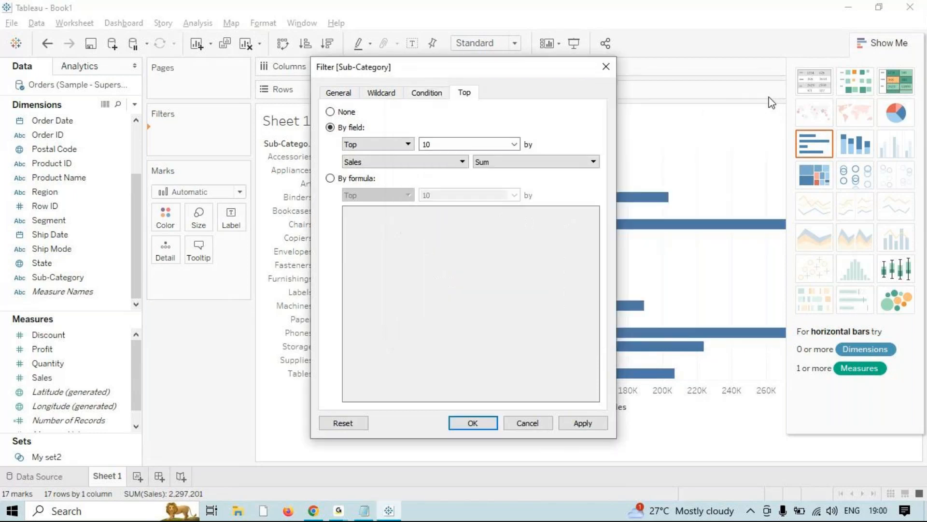
- Discard the open filter setup, add Sub-Category as a filter again and limit it by field to the top by Sum of Sales
click(608, 66)
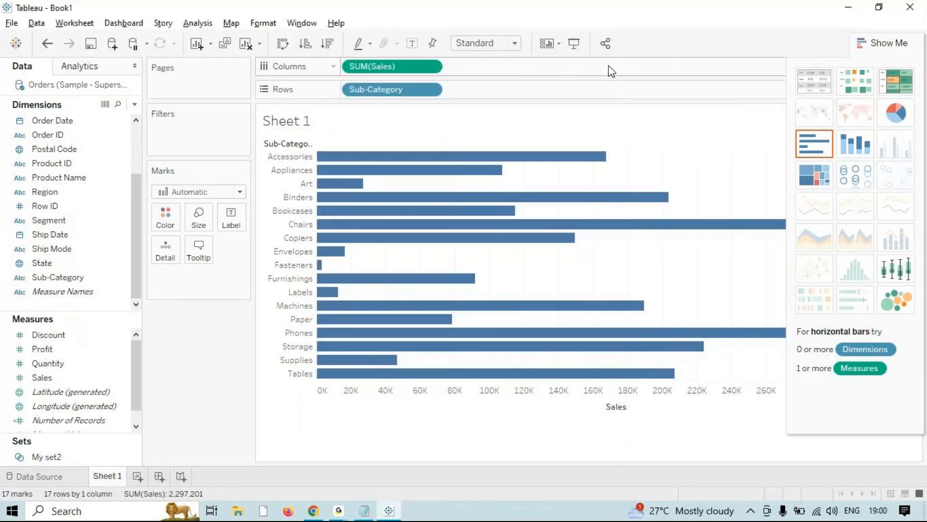
drag(75, 277, 198, 136)
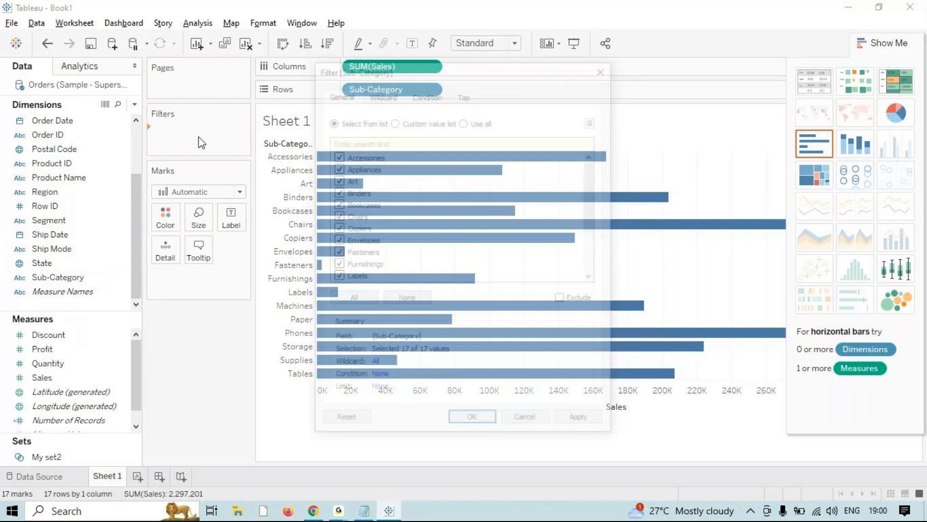
click(457, 96)
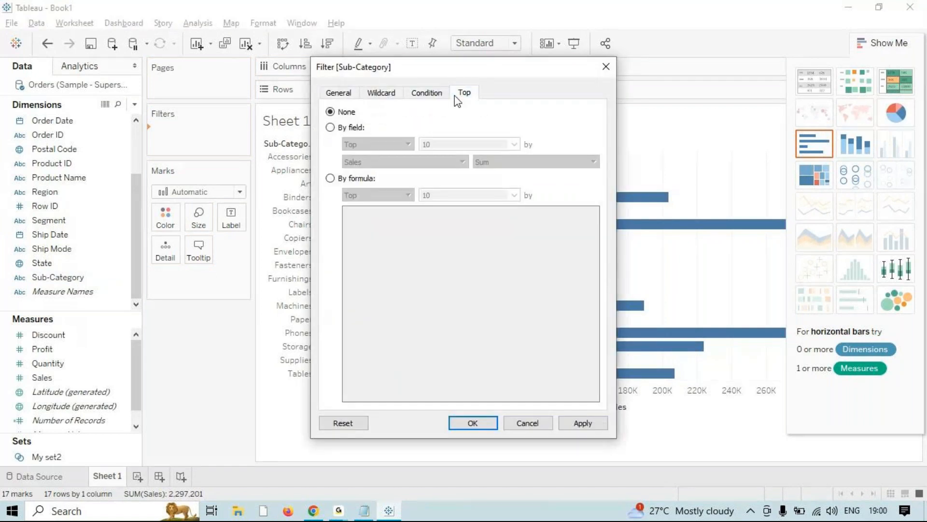
click(352, 128)
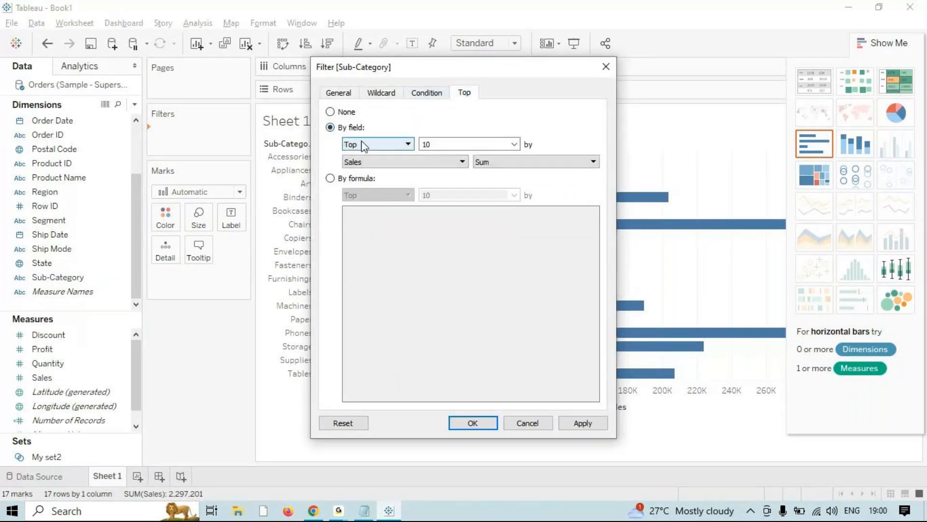
click(362, 144)
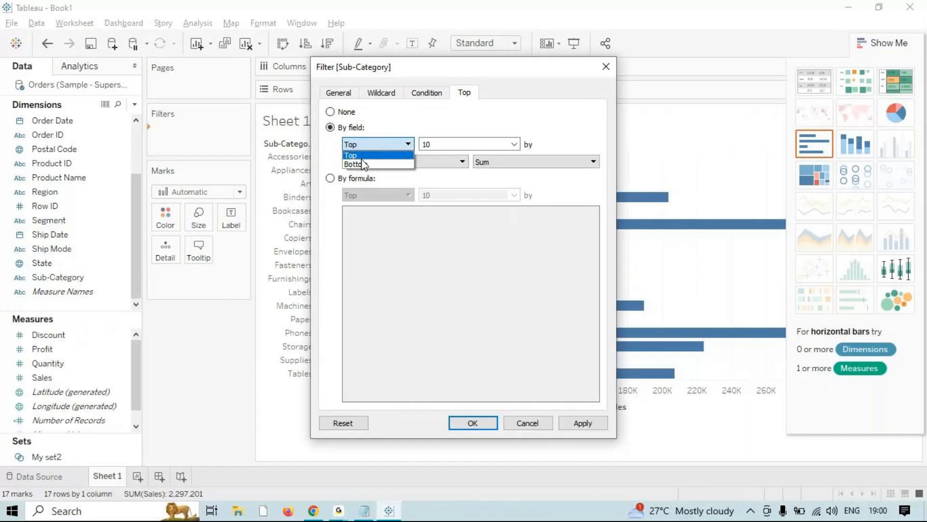
click(363, 155)
drag(459, 145, 382, 152)
click(458, 145)
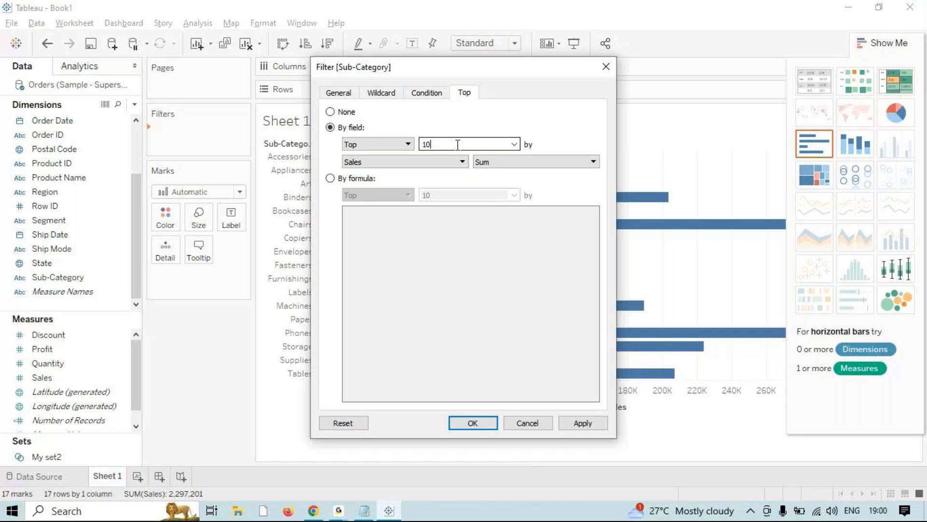
- Create a parameter named TOP N for the top filter's count, keeping the minimum at 1 and setting the maximum to 20
click(514, 144)
click(498, 165)
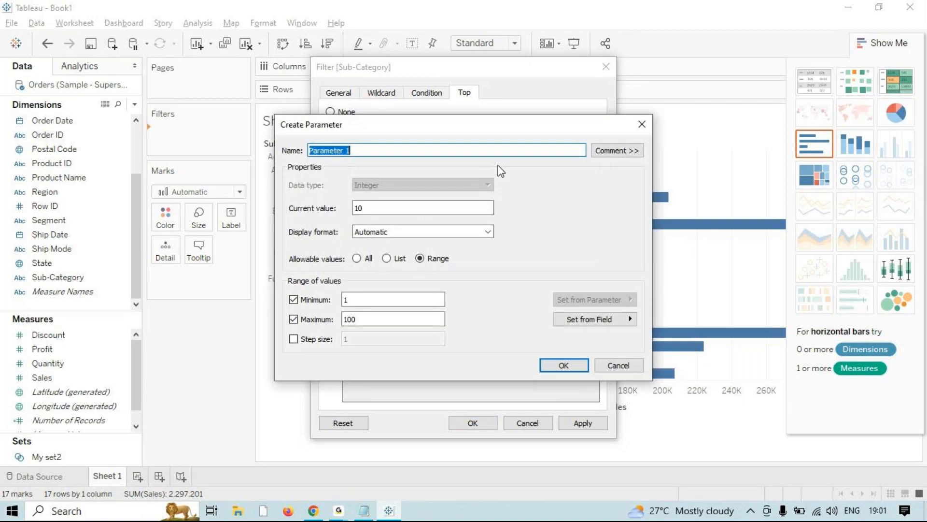
text(TOP N)
click(453, 209)
click(356, 319)
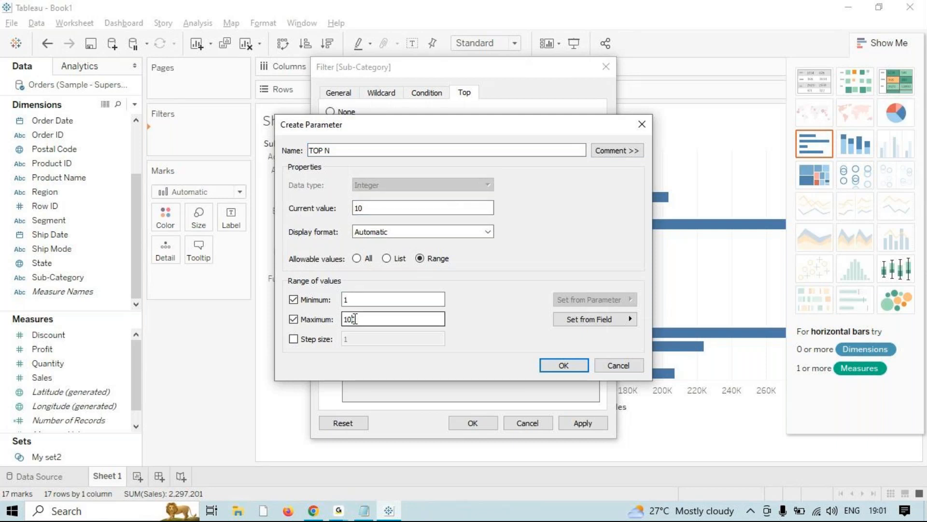
drag(344, 318, 359, 322)
key(BackSpace)
key(Delete)
text(10)
key(BackSpace)
key(BackSpace)
text(20)
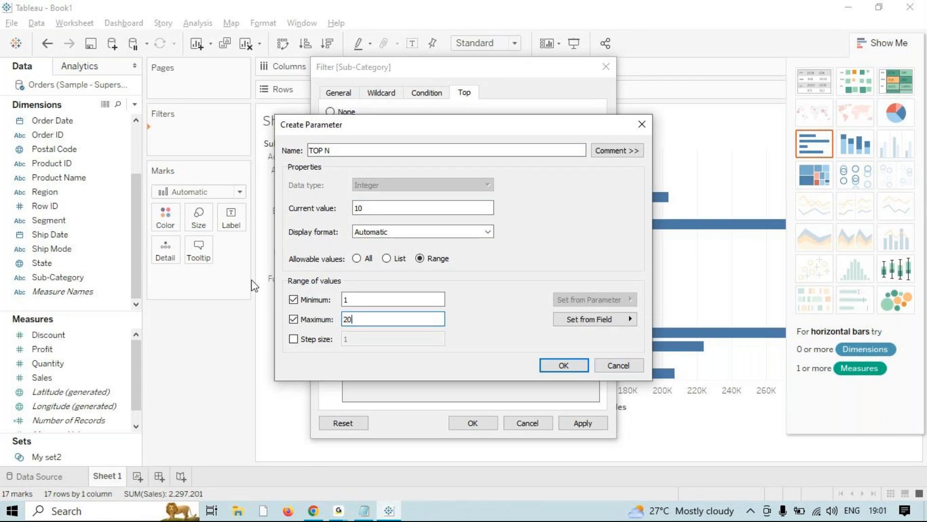
click(557, 366)
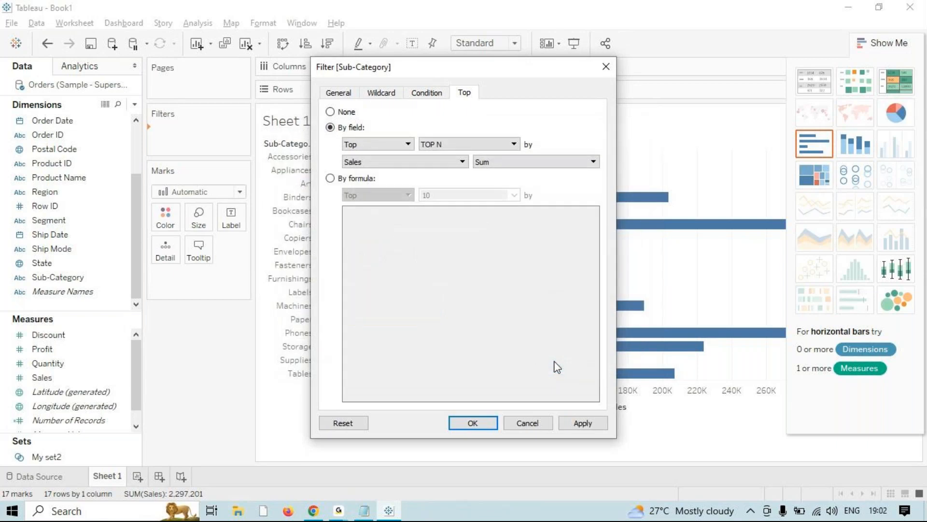
- Apply the TOP N filter to Sub-Category and collapse the chart suggestions to uncover the parameter control
click(582, 424)
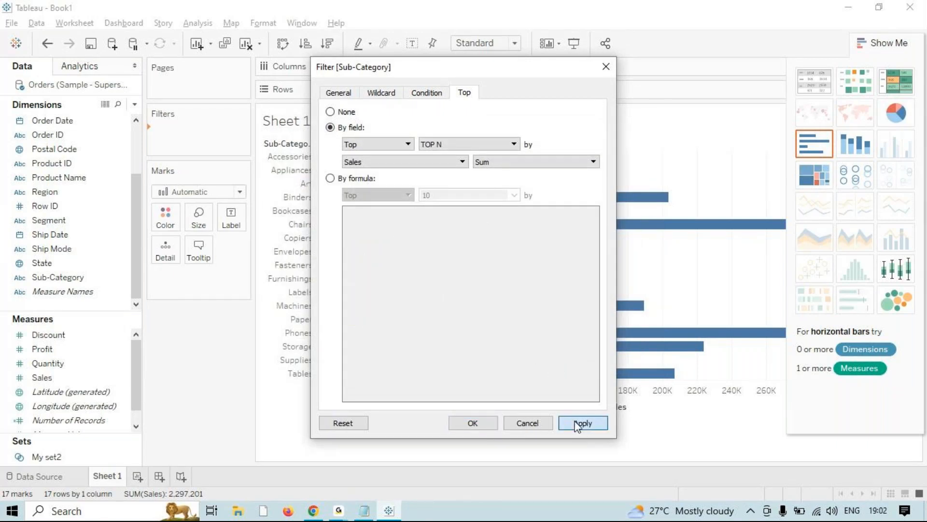
click(473, 423)
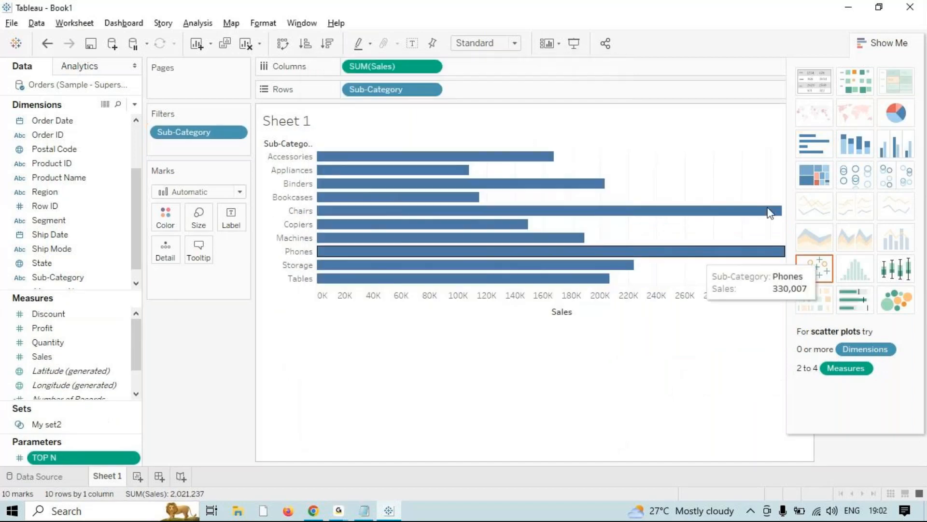
click(889, 43)
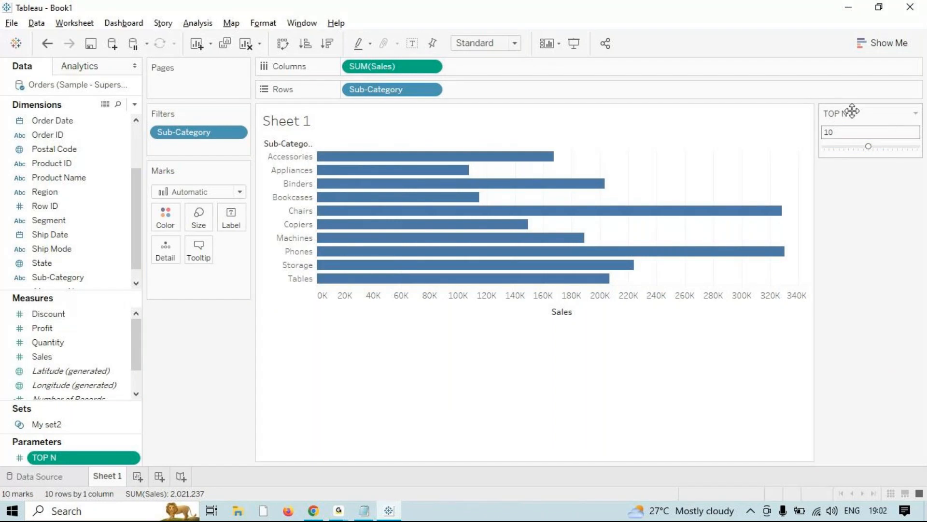
- Try showing the In/Out filter for My set2 on the sheet and remove it again
right_click(102, 462)
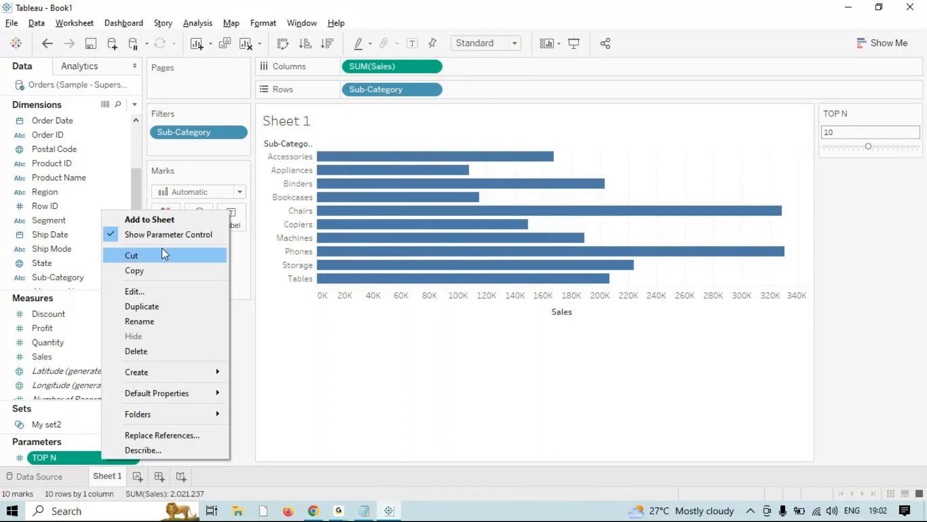
click(349, 395)
right_click(62, 424)
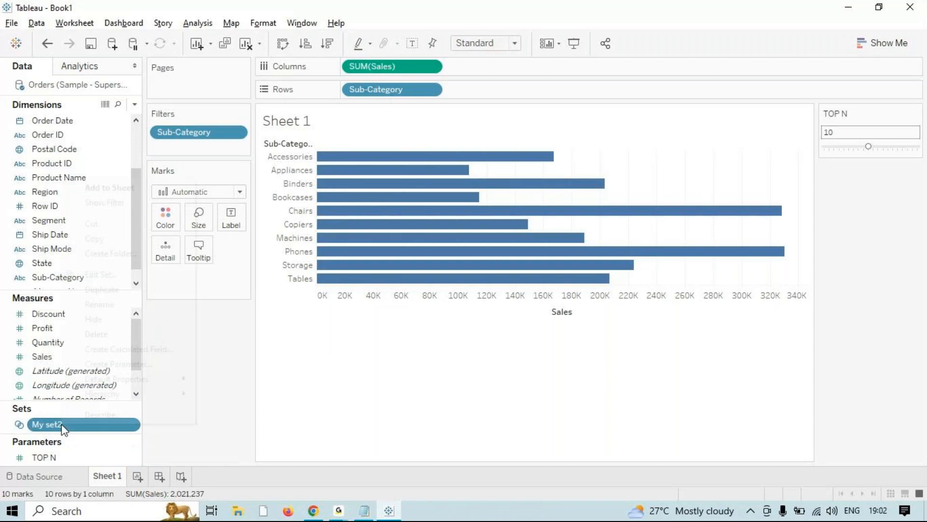
click(152, 203)
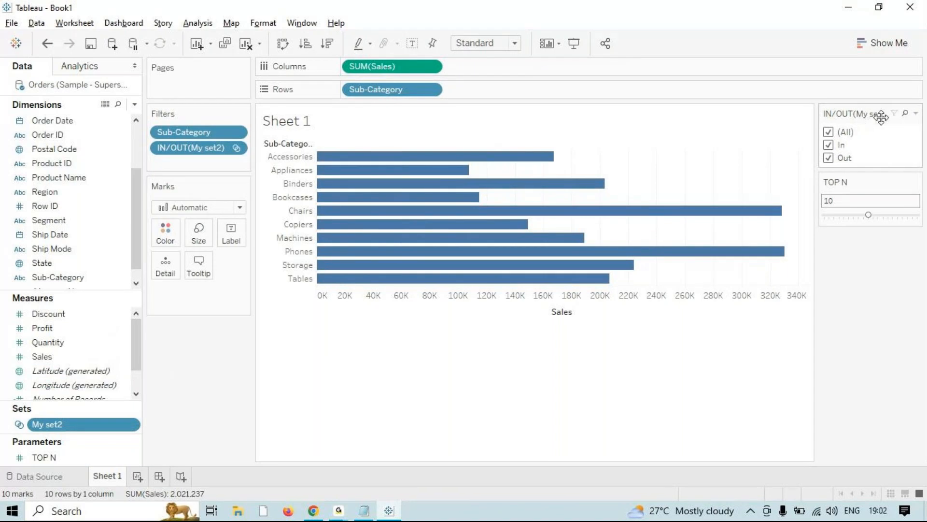
click(916, 118)
click(847, 143)
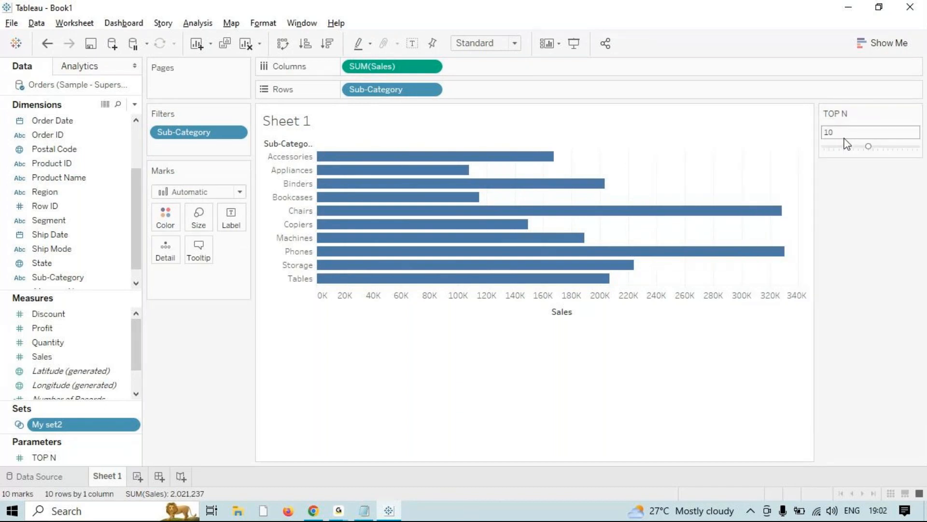
- Check the TOP N parameter's options for whether its parameter control is enabled
click(90, 458)
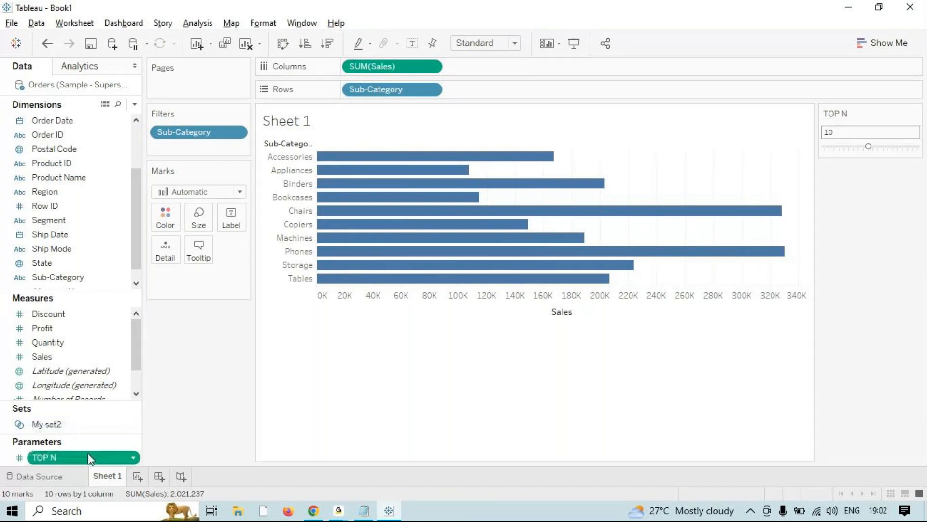
right_click(90, 458)
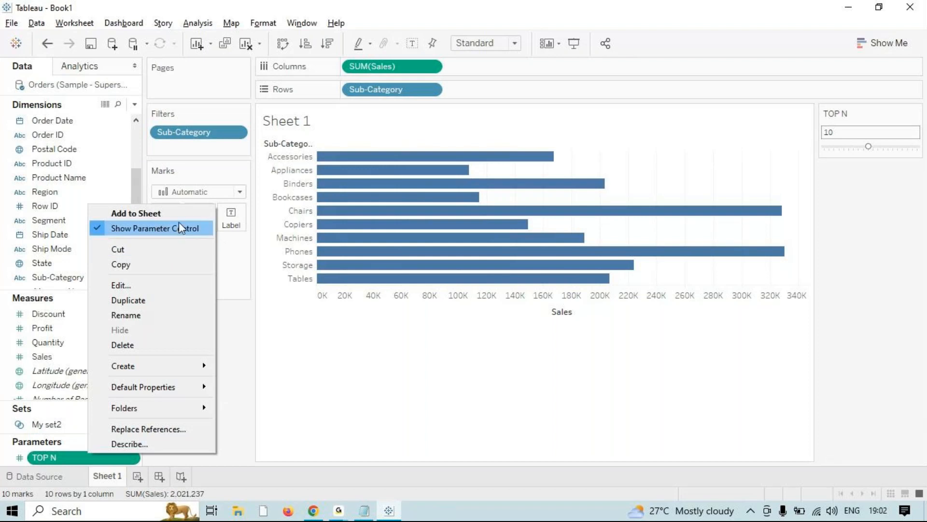
click(478, 375)
- Lower the TOP N parameter to 5 with its slider and switch the control to Type In
mouse_move(868, 147)
mouse_down()
mouse_move(835, 144)
mouse_move(893, 160)
mouse_move(869, 158)
mouse_up()
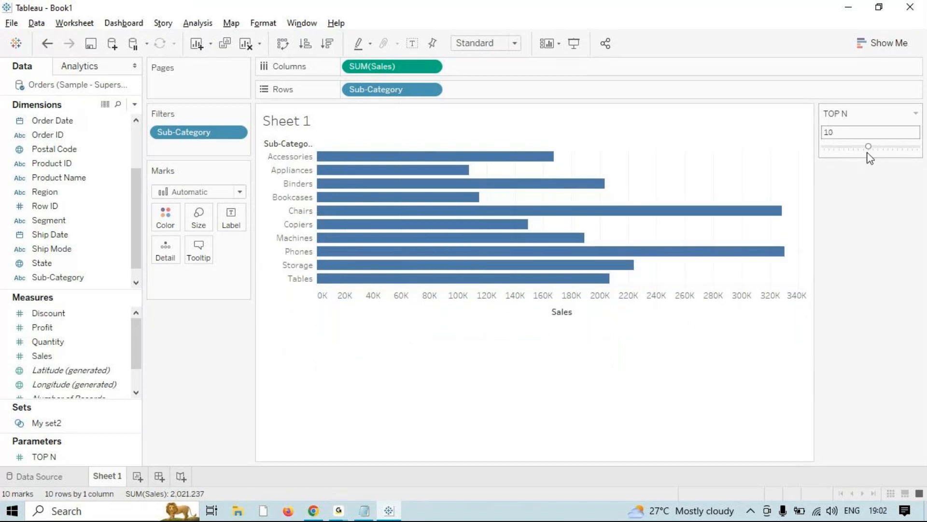
drag(867, 150, 849, 158)
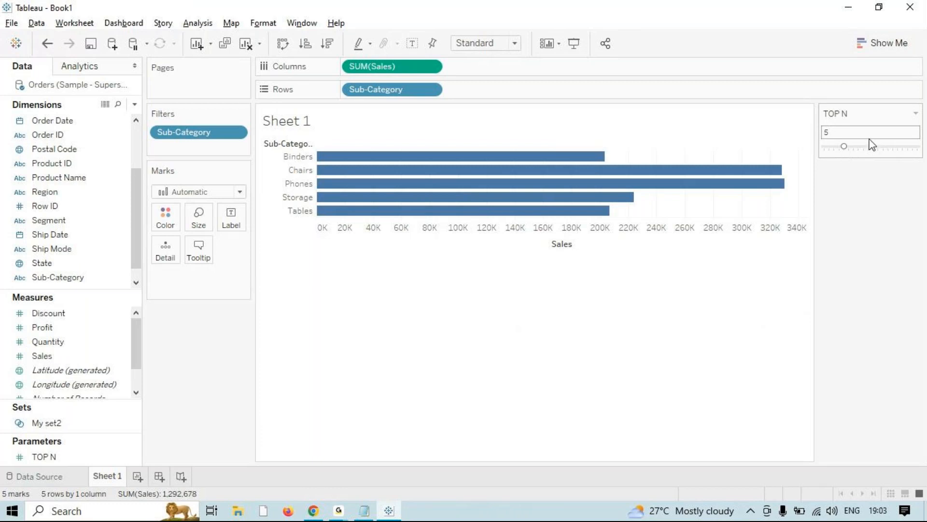
click(916, 114)
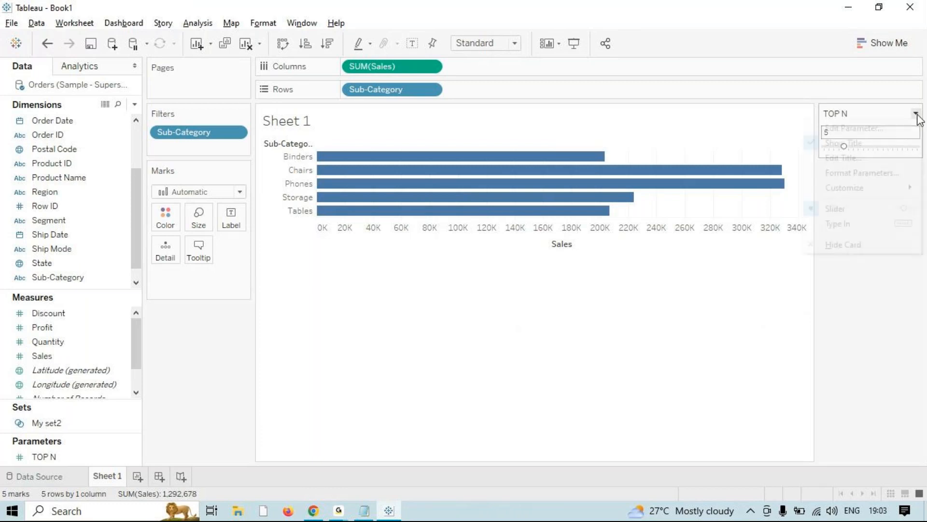
click(881, 225)
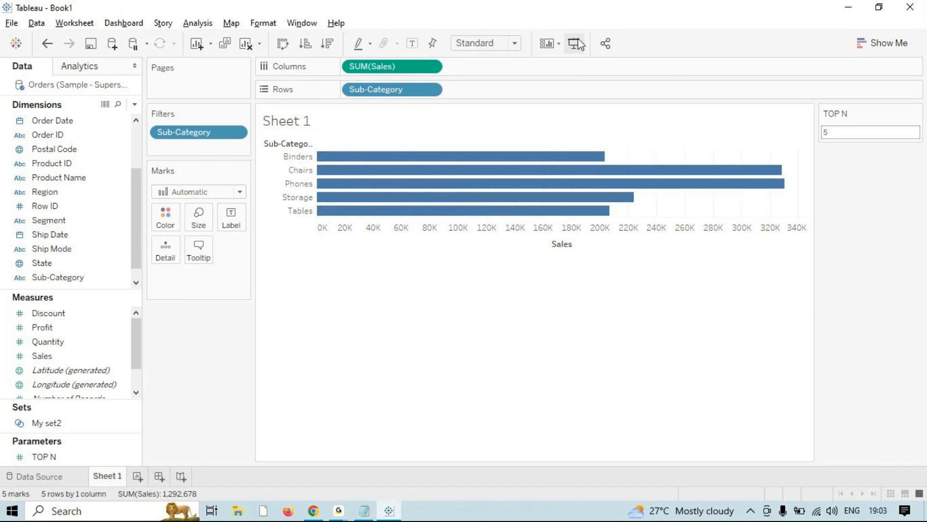
- Clear the chart and its filter from Sheet 1
click(249, 49)
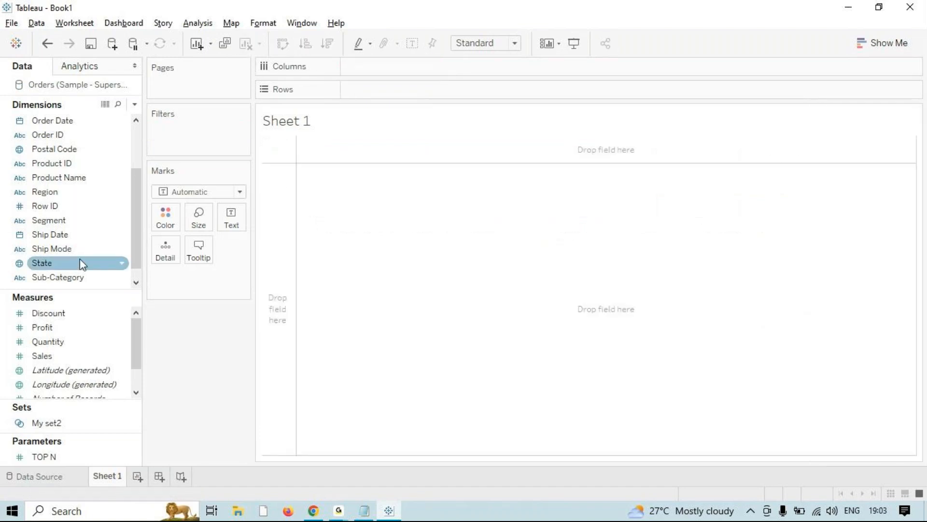
drag(76, 276, 188, 128)
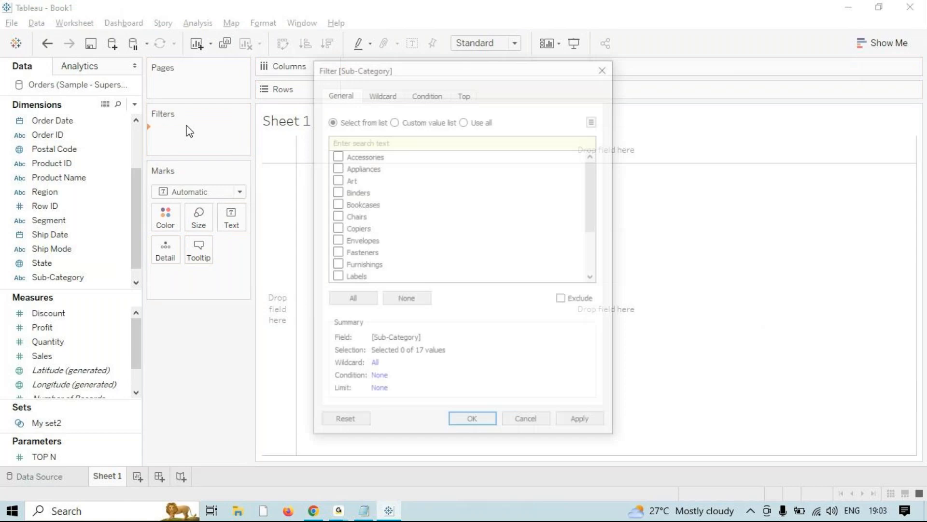
click(464, 93)
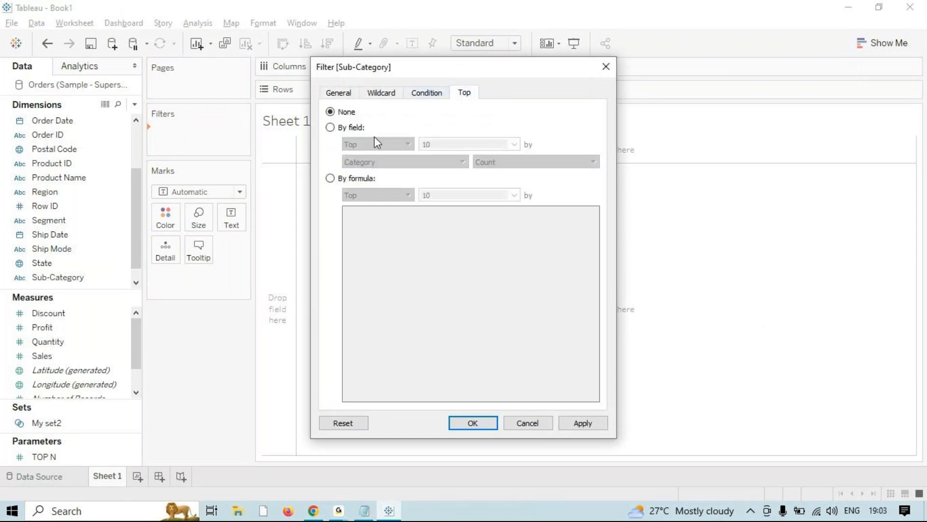
click(606, 67)
- Build a bar chart of Sum of Sales by Sub-Category on the empty sheet
click(47, 358)
double_click(48, 366)
double_click(85, 285)
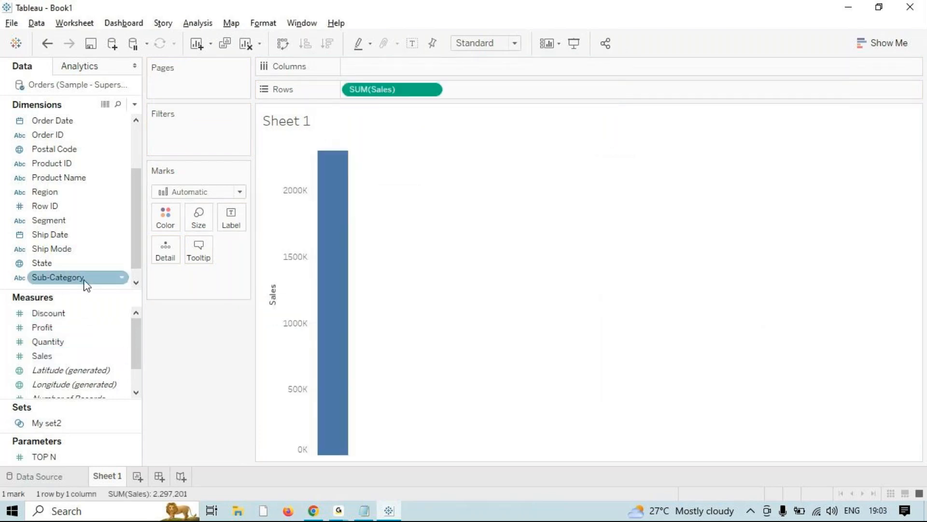
- Add Sub-Category as a filter and limit it by field to the top by Sum of Sales
drag(85, 284, 191, 137)
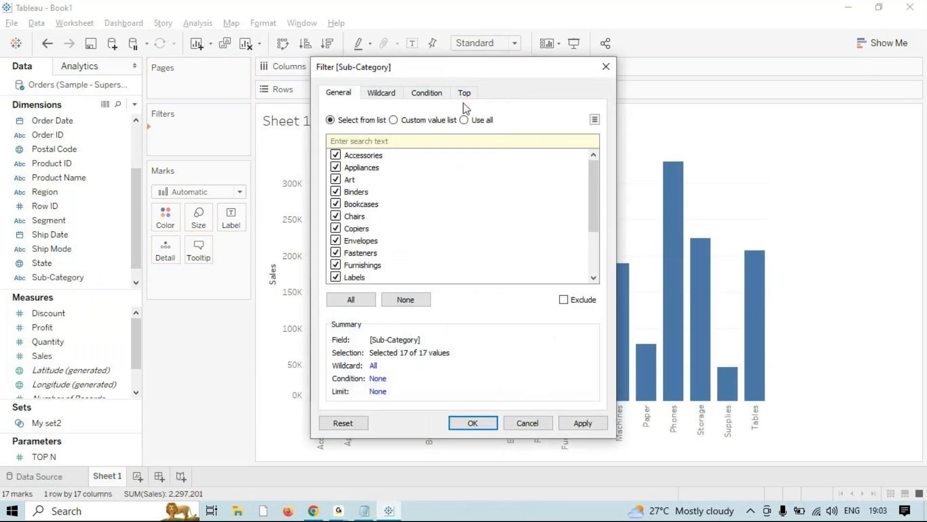
click(464, 96)
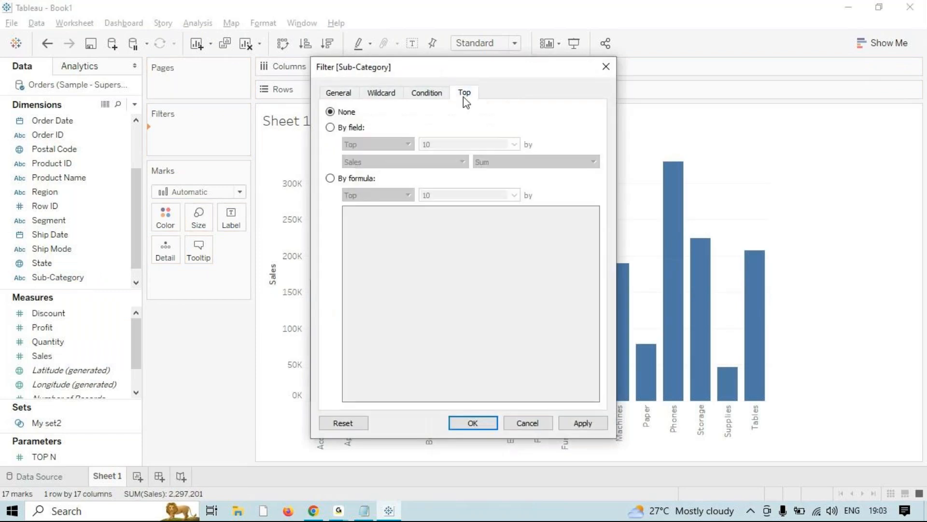
click(349, 129)
- Create a parameter named TOP N2 with a maximum of 100 for the top limit, and apply the Sub-Category filter
click(518, 144)
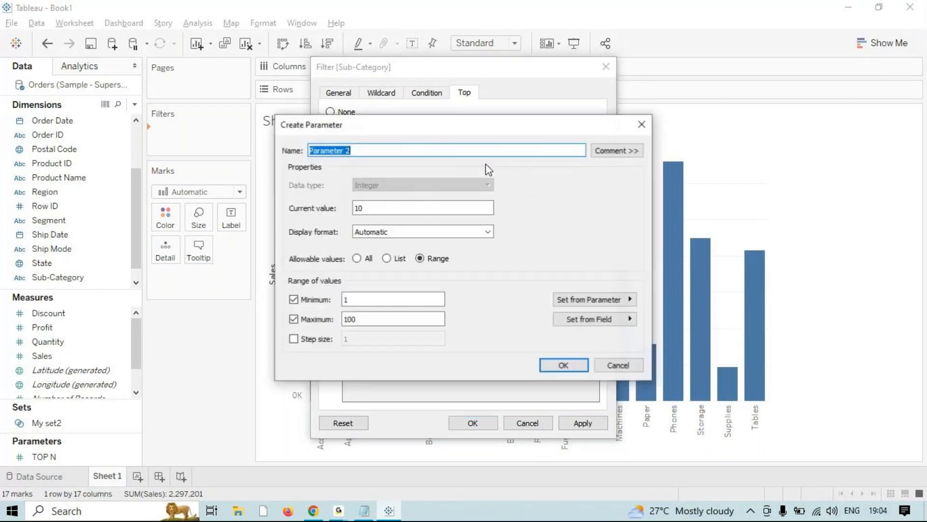
click(361, 319)
text(100)
double_click(361, 316)
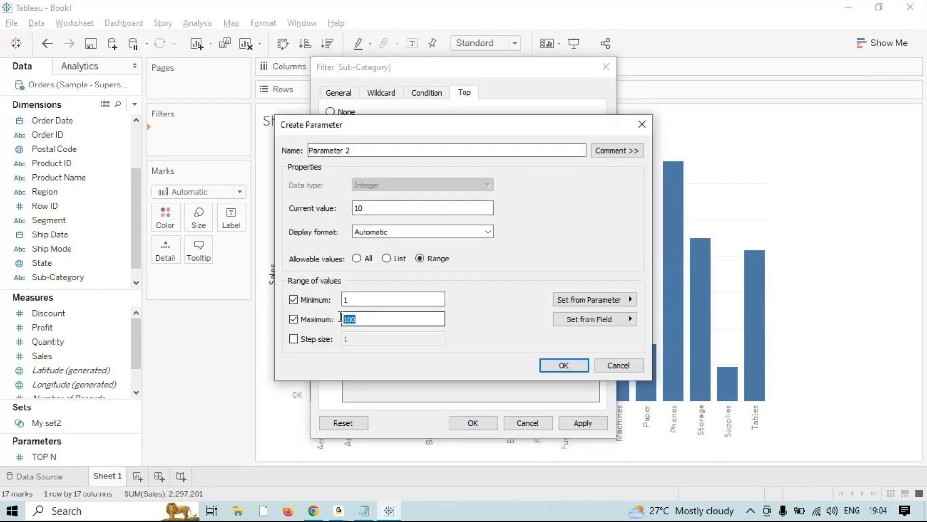
key(shift+Tab)
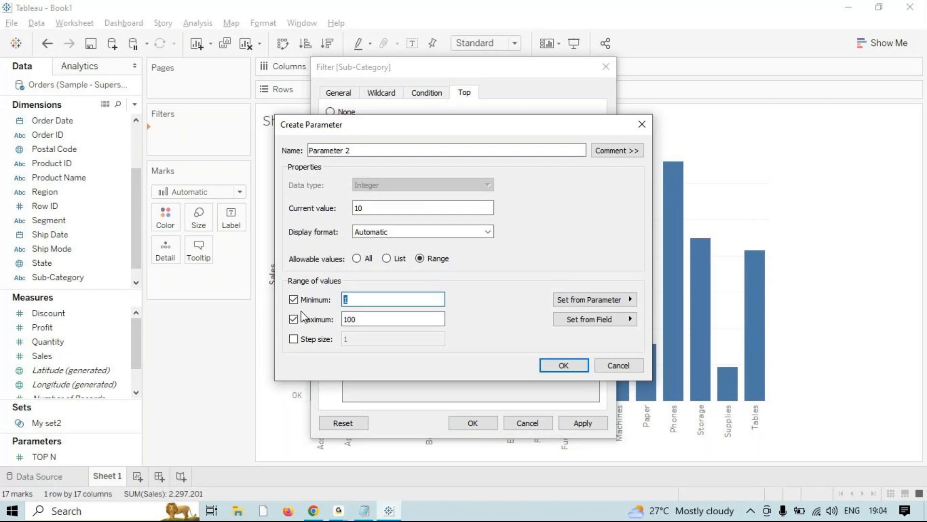
click(381, 315)
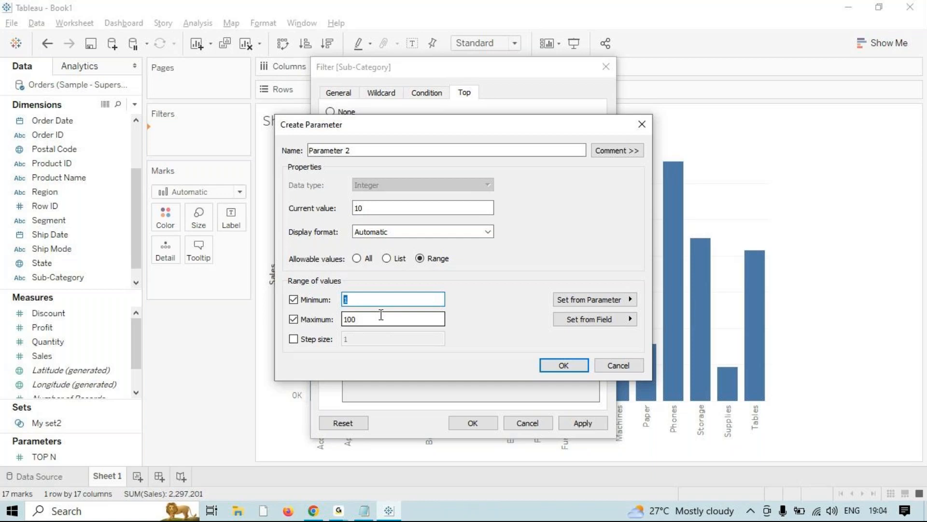
drag(379, 150, 213, 155)
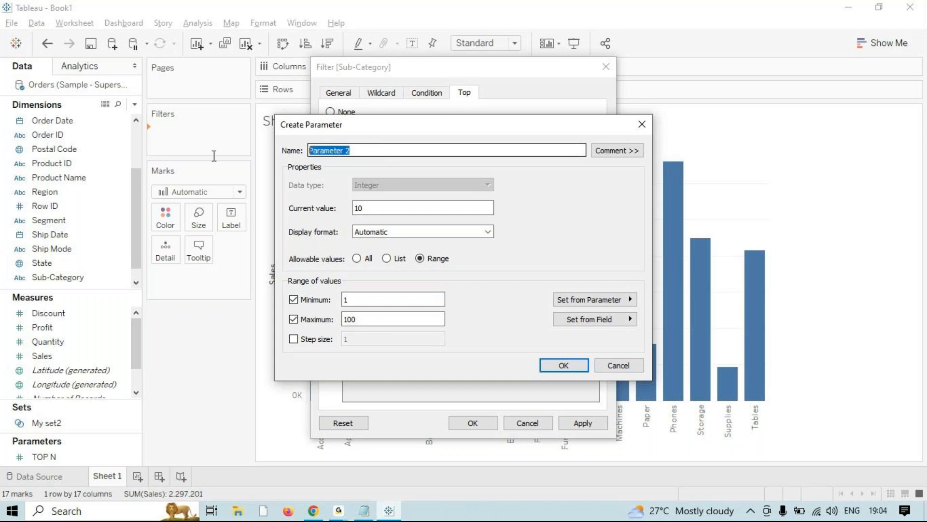
text(TOP N2)
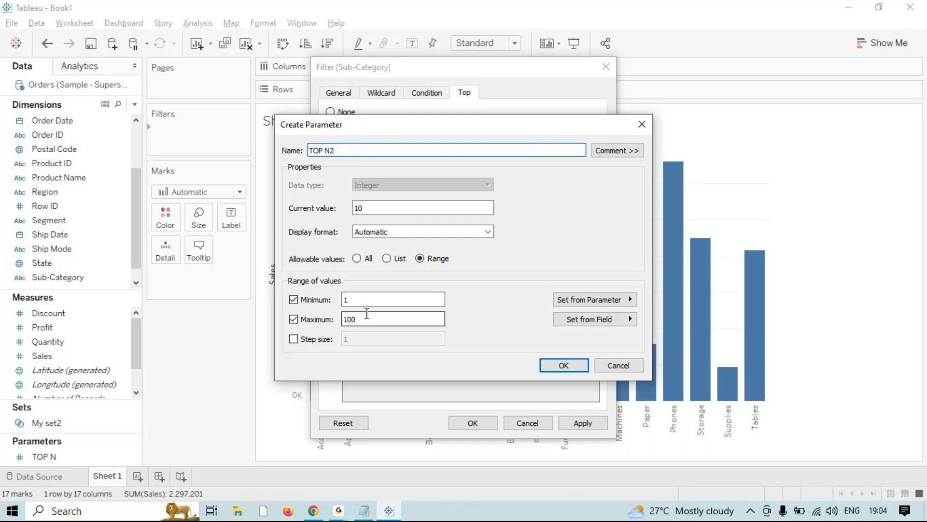
click(566, 369)
click(572, 423)
click(473, 423)
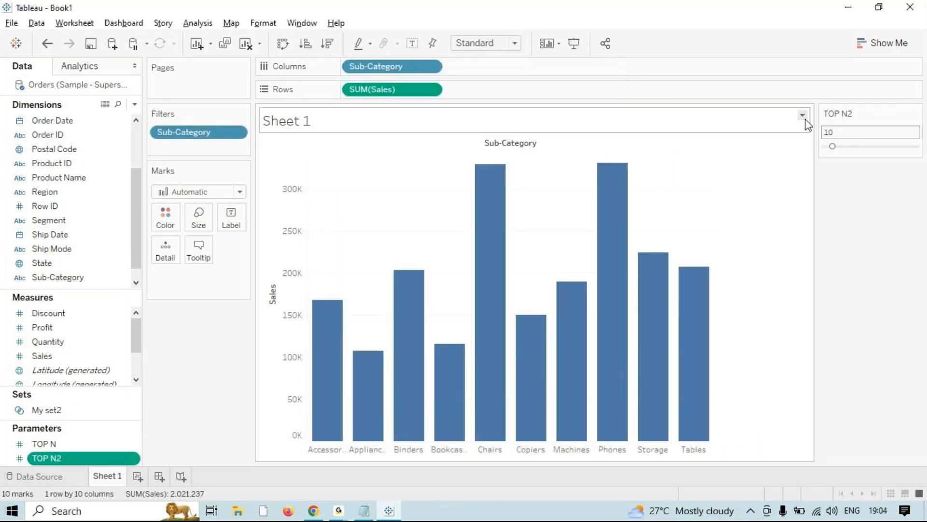
- Raise the TOP N2 parameter to 26 and on to 54 with its slider
drag(844, 152, 868, 164)
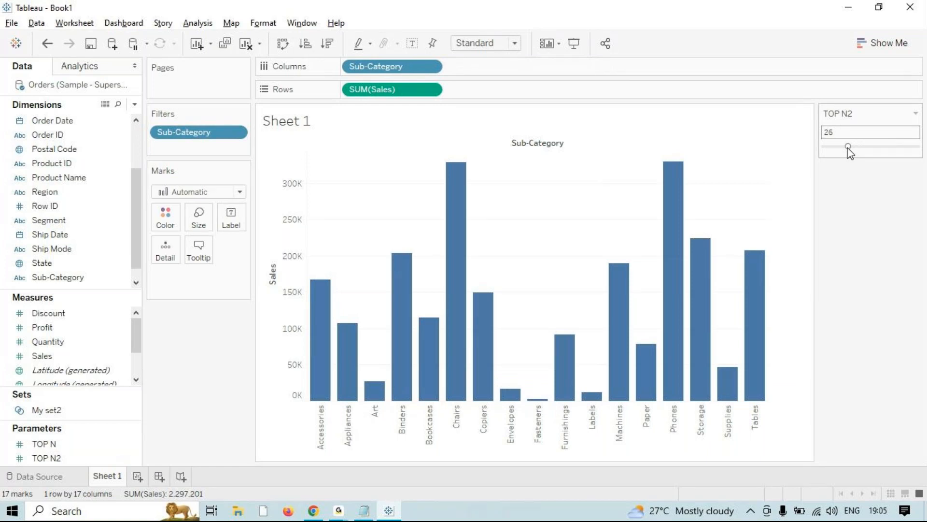
drag(850, 152, 874, 149)
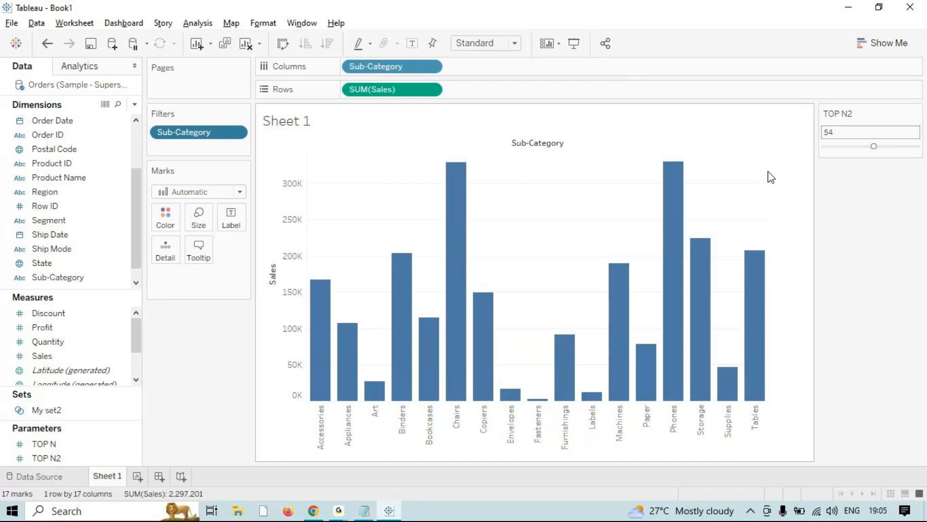
click(915, 114)
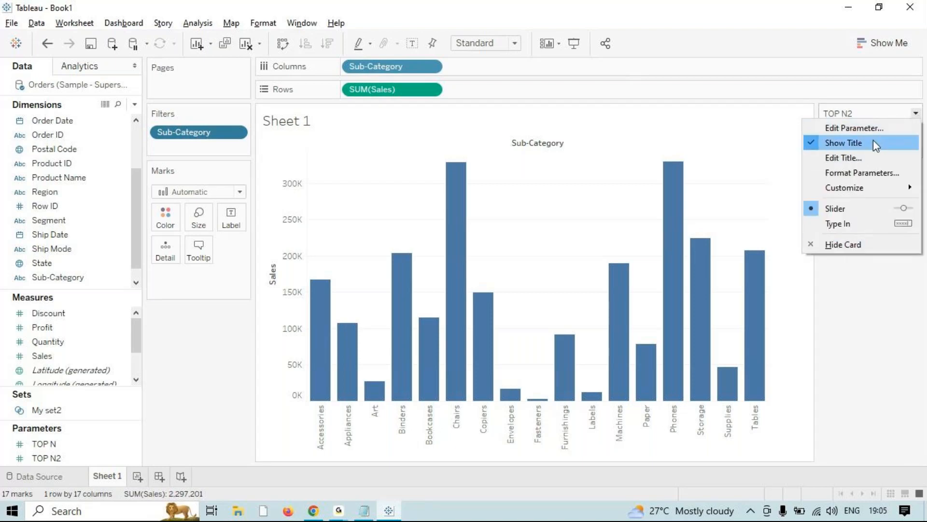
click(195, 394)
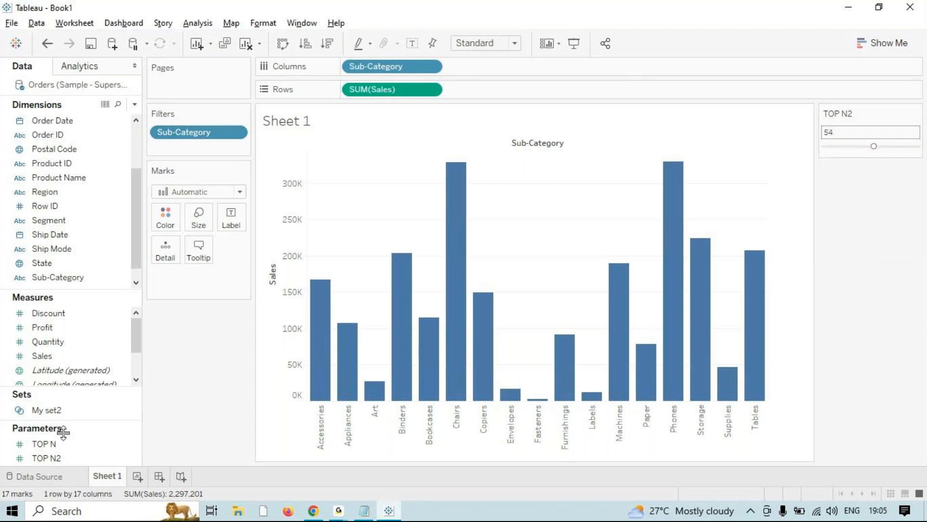
- Delete the TOP N2 parameter and accept the removal of the Sub-Category filter that depends on it
right_click(56, 454)
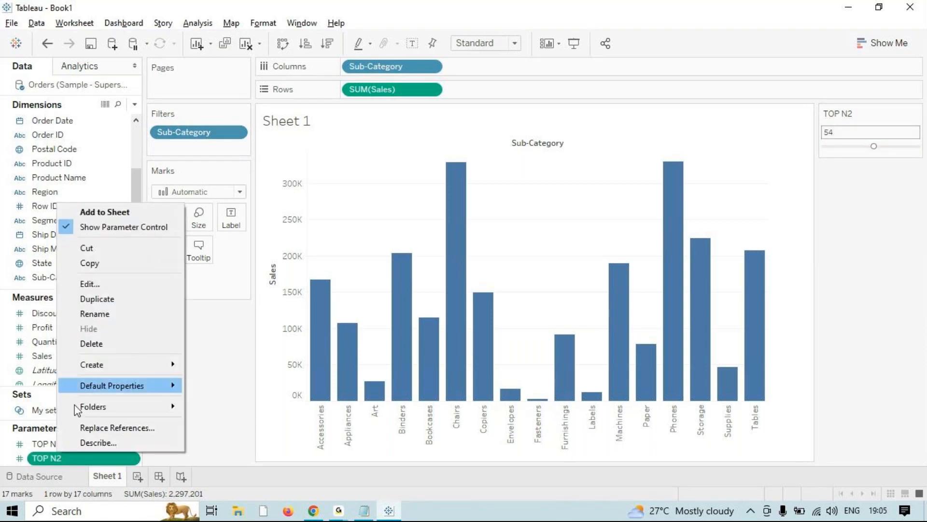
click(99, 343)
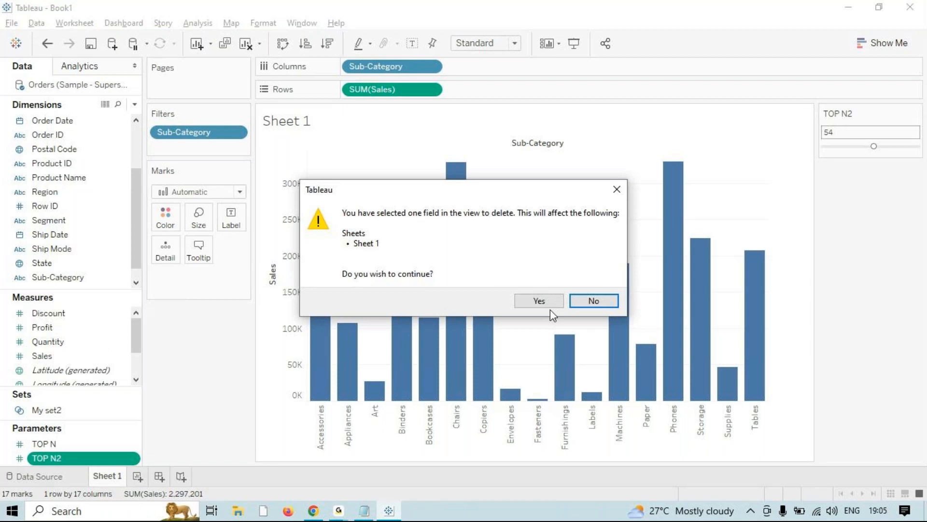
click(548, 303)
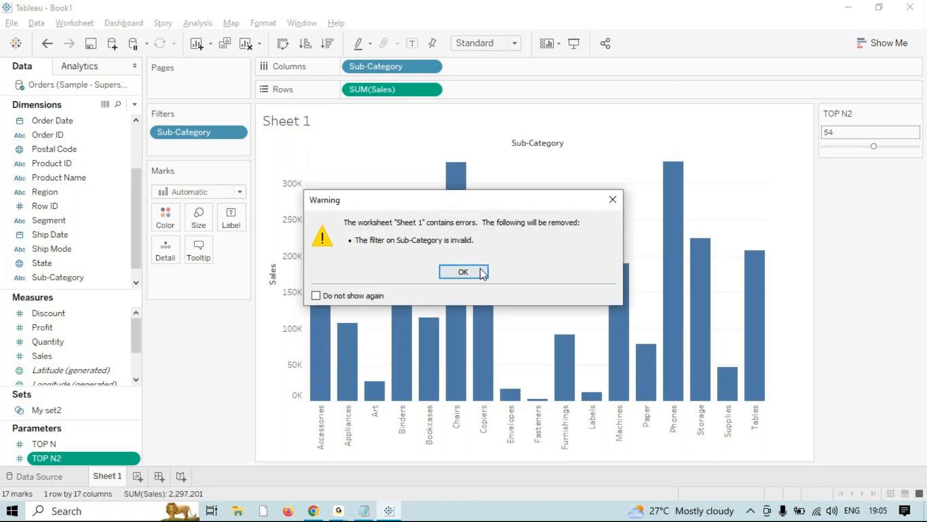
click(463, 272)
- Show the parameter control for TOP N on the sheet
mouse_move(62, 455)
mouse_down()
mouse_move(200, 239)
mouse_move(651, 138)
mouse_move(59, 453)
mouse_up()
right_click(59, 452)
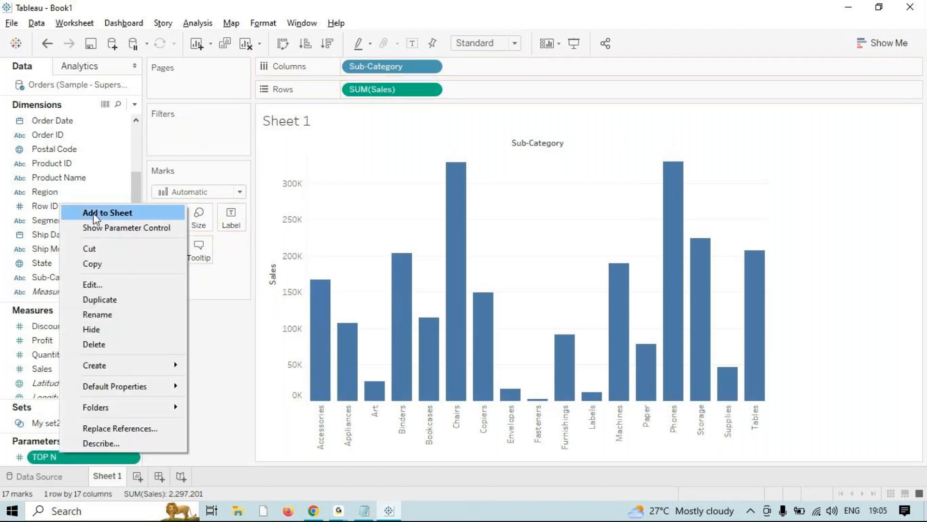
click(103, 228)
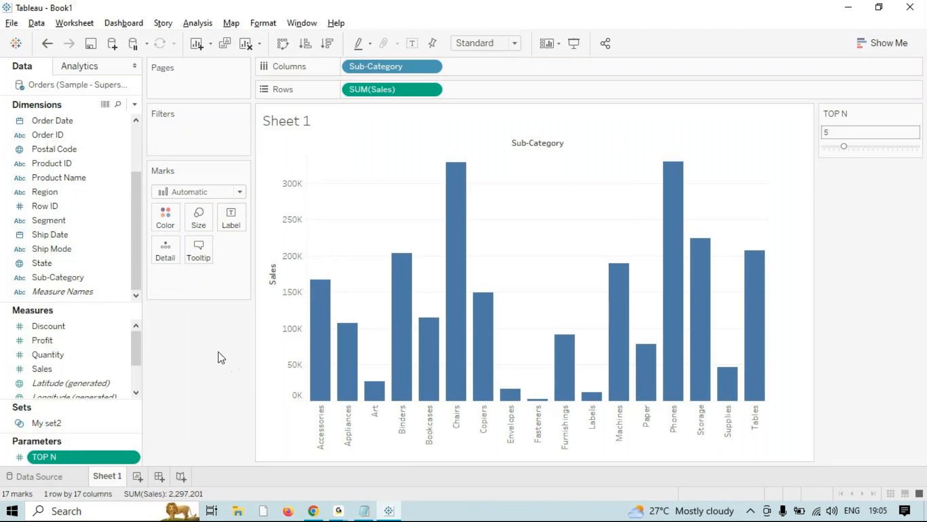
- Filter the chart by My set2 with TOP N raised to 10, and remove the set from the filters
drag(62, 427, 184, 138)
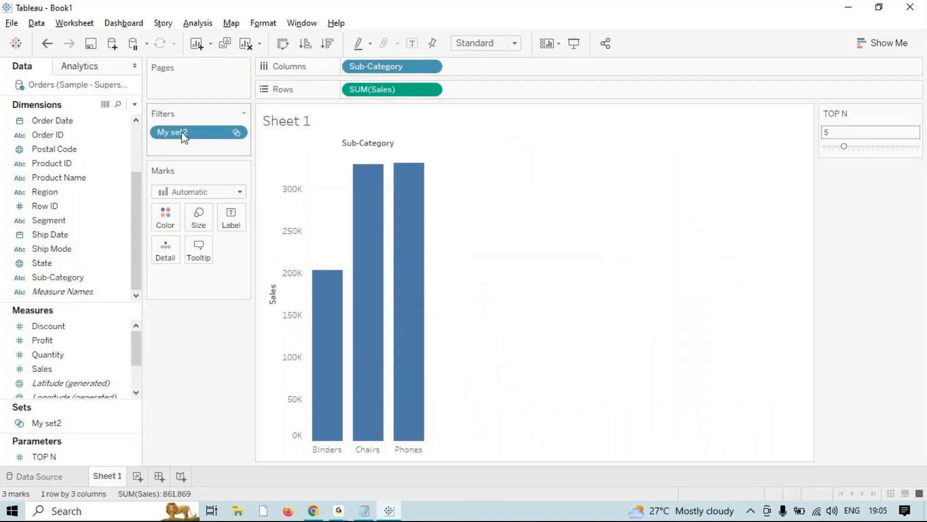
drag(845, 147, 871, 149)
drag(213, 141, 100, 419)
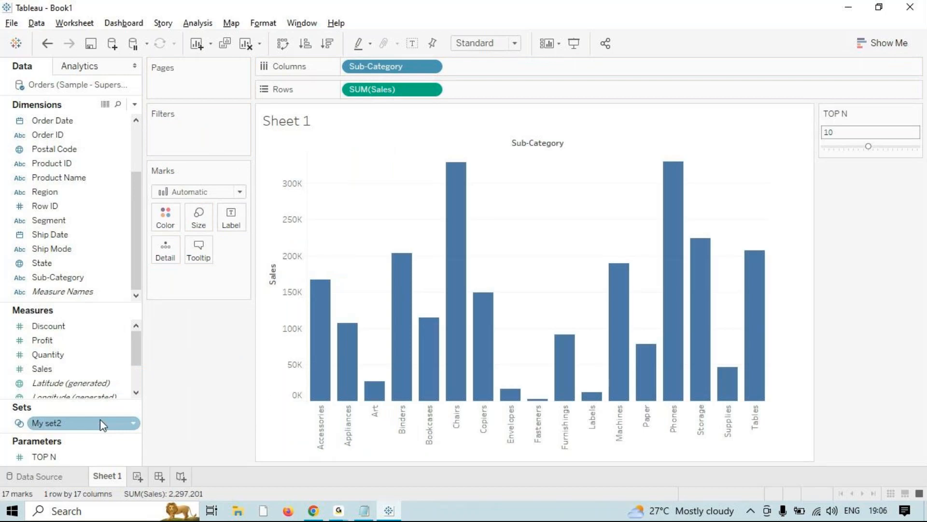
- Try to use TOP N as a filter, and delete the set My set2
drag(71, 456, 190, 126)
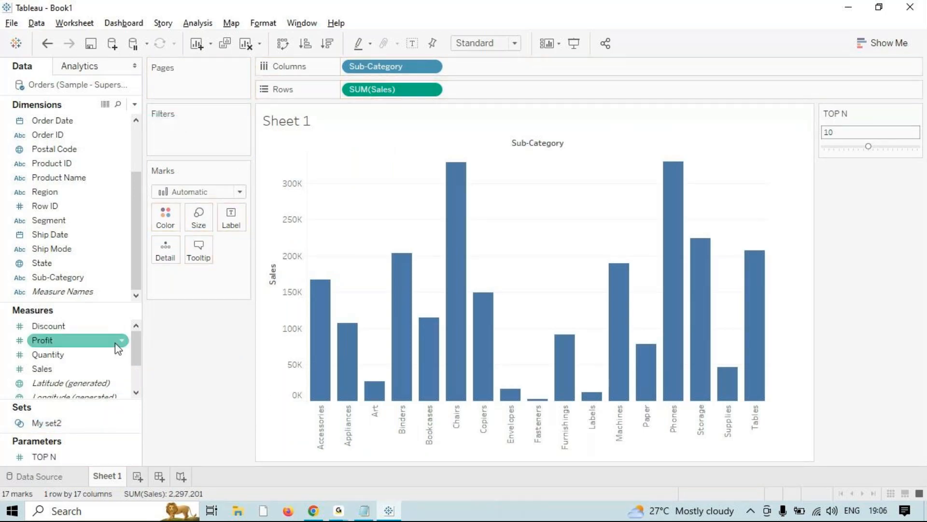
right_click(83, 428)
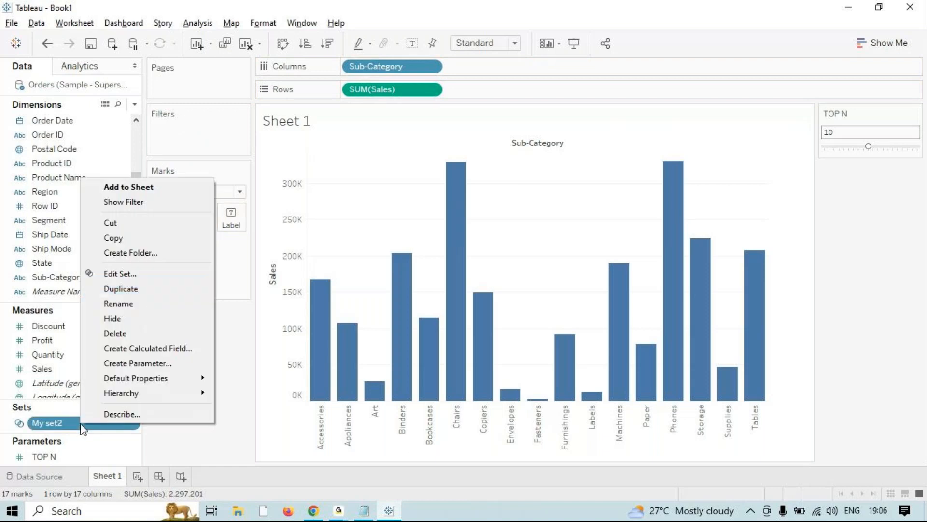
click(132, 331)
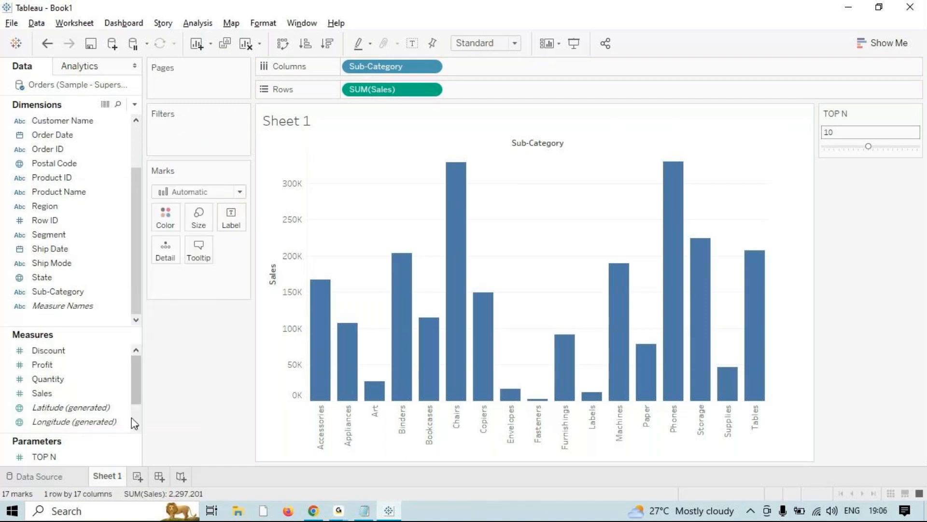
scroll(139, 392, down, 2)
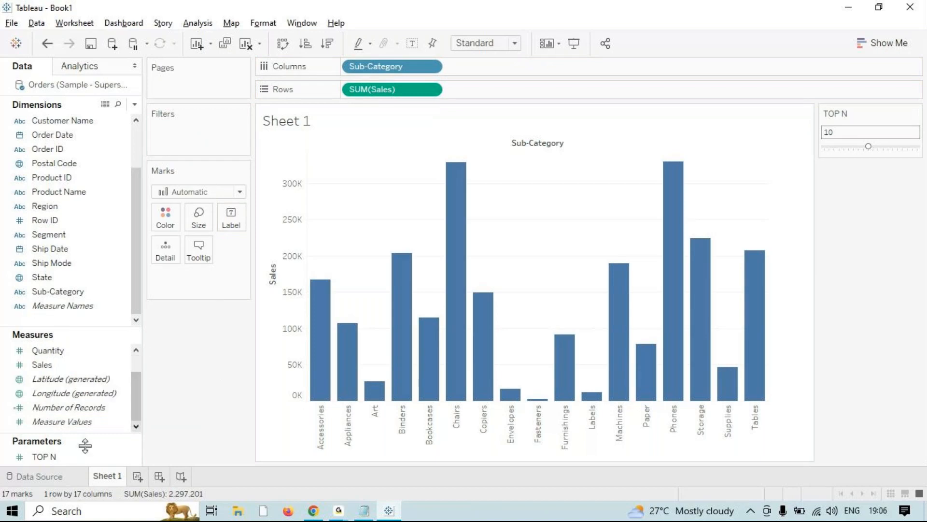
- Color the Sub-Category bars by the TOP N parameter
mouse_move(868, 146)
mouse_down()
mouse_move(854, 148)
mouse_move(864, 154)
mouse_up()
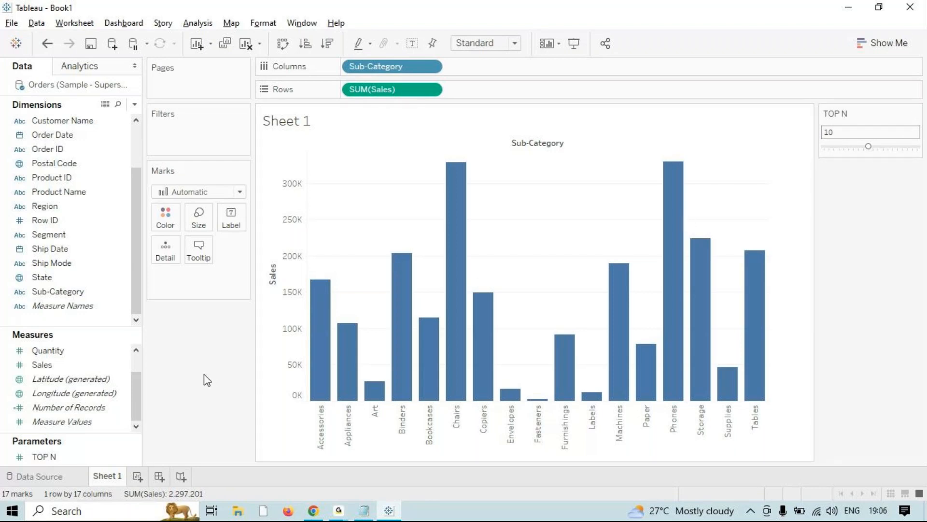
click(106, 411)
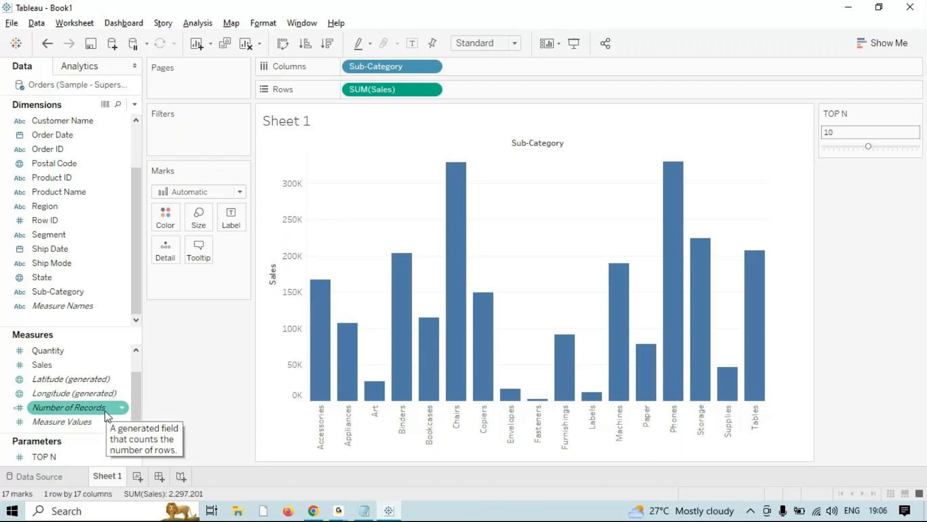
click(62, 456)
drag(63, 456, 165, 225)
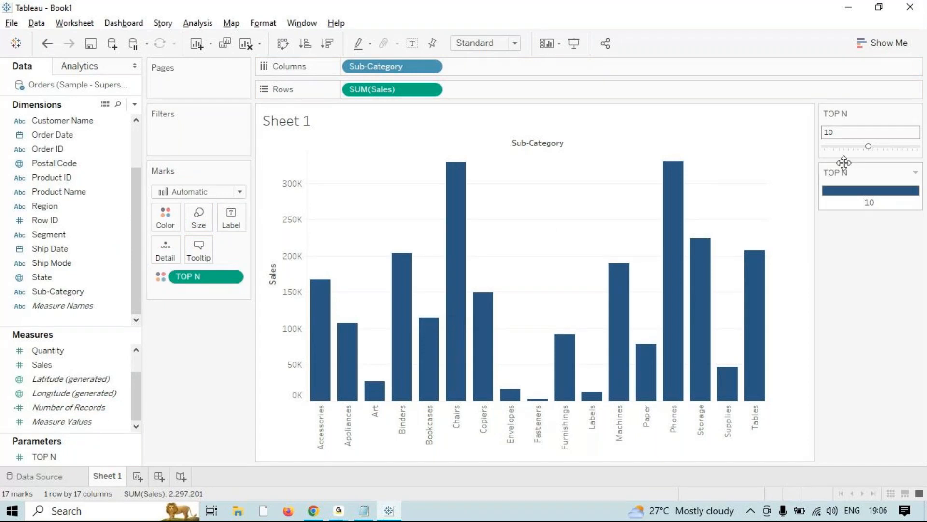
- Change TOP N to 3 and on to 8, and remove it from the bar color
click(853, 148)
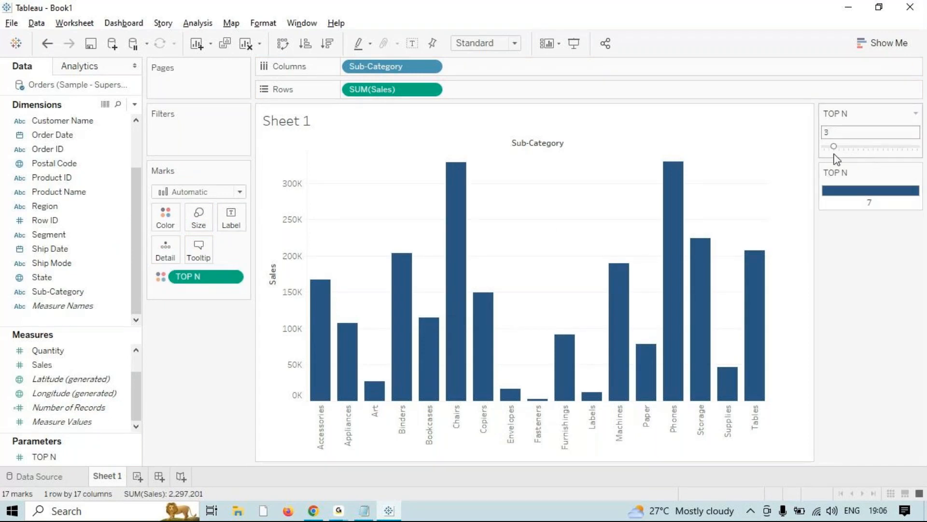
drag(834, 147, 861, 147)
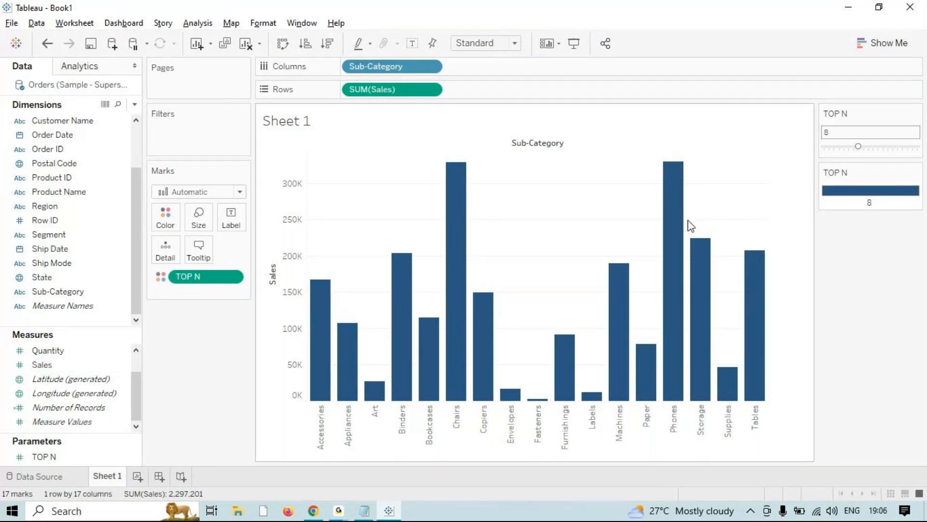
drag(239, 276, 193, 390)
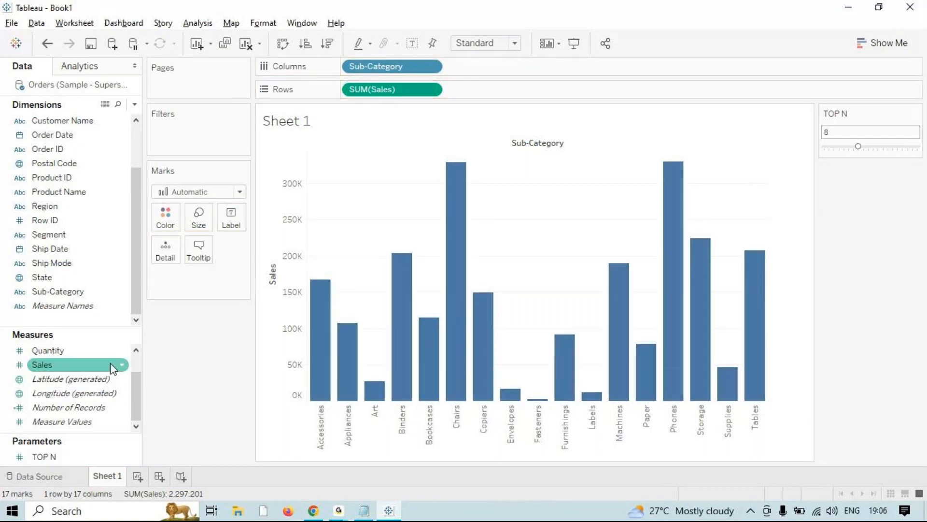
- Undo the recent color, parameter and deletion changes to restore My set2, keeping the set filter off the chart
key(ctrl+z)
key(ctrl+z)
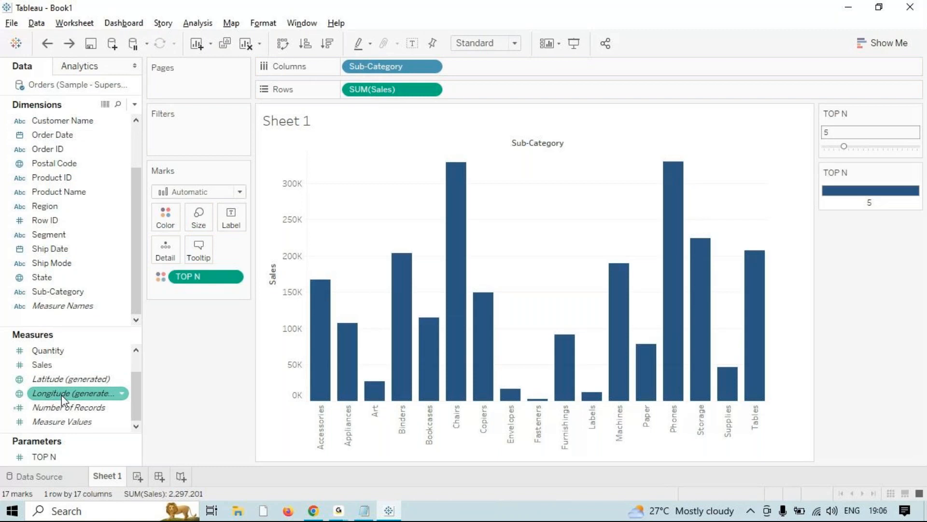
click(50, 50)
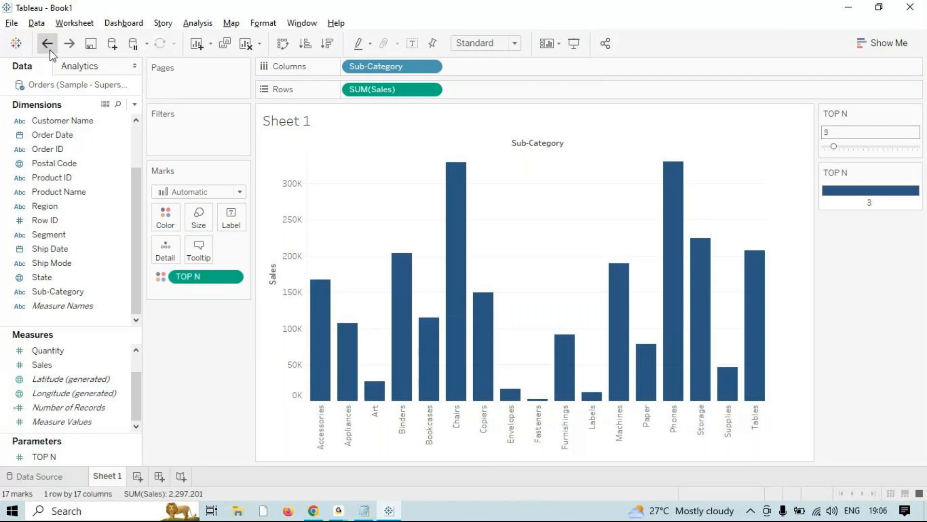
click(50, 50)
click(47, 51)
click(47, 50)
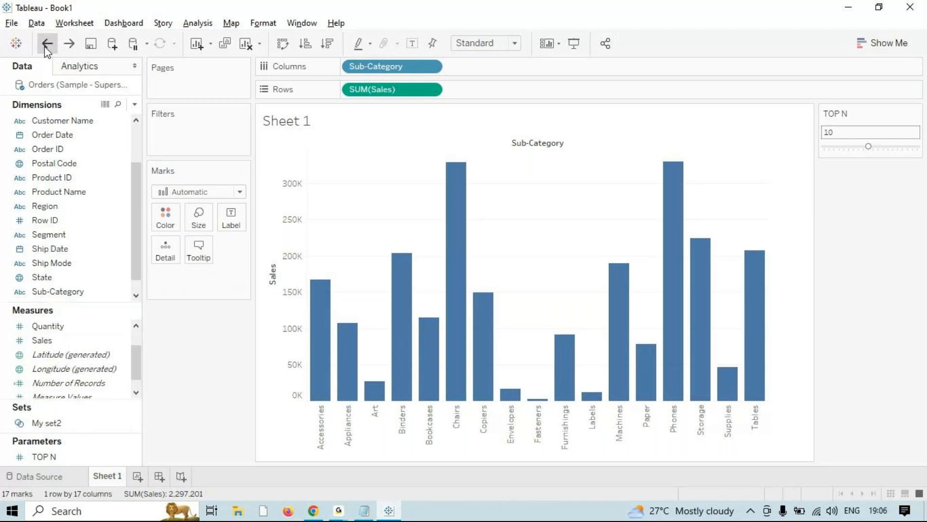
click(46, 51)
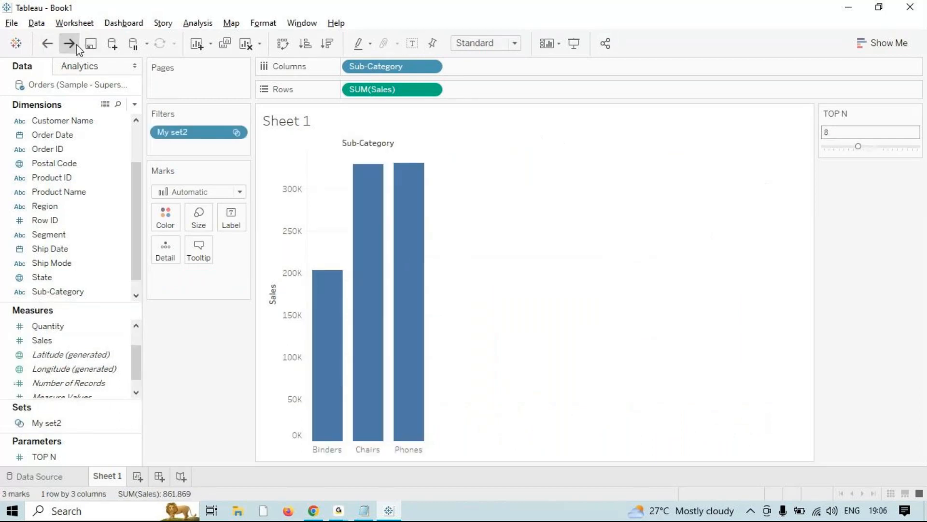
click(68, 44)
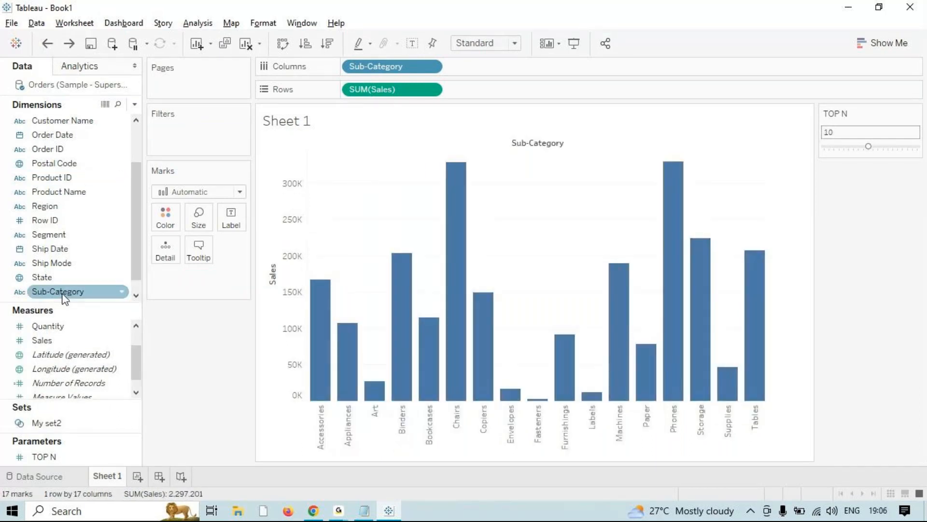
- Color the bars by My set2 with TOP N lowered to 5, and replace the set on Color with TOP N
drag(38, 423, 165, 224)
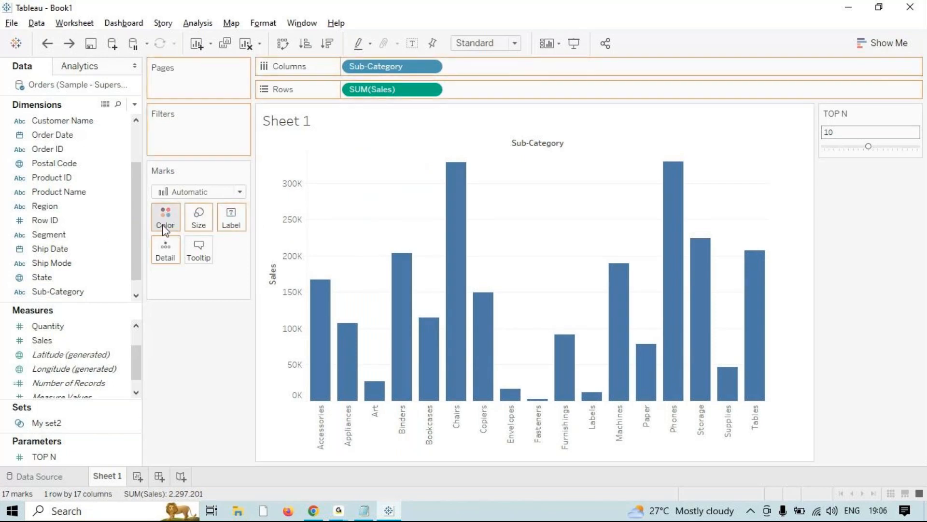
drag(868, 147, 844, 148)
drag(204, 278, 135, 457)
drag(135, 457, 168, 218)
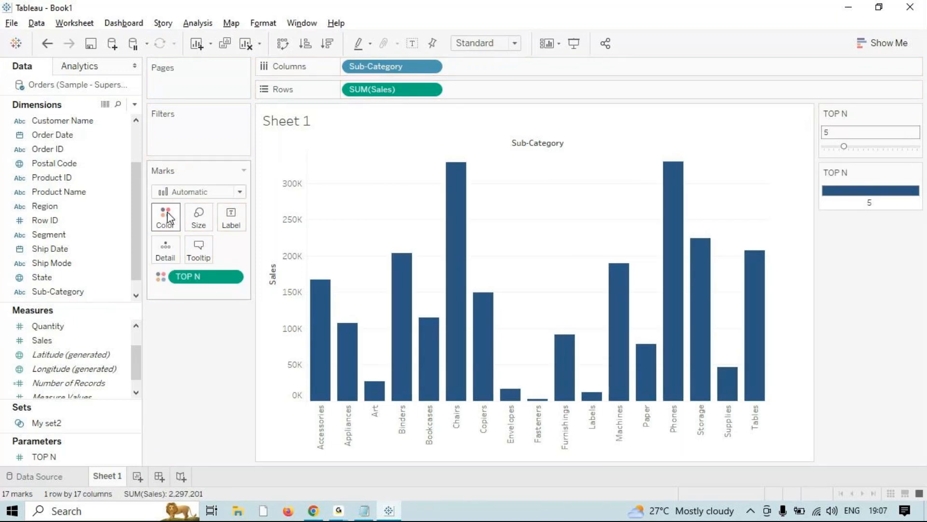
- Undo the last color change, color the bars by TOP N again and try parameter values 3 and 6
key(ctrl+z)
drag(44, 456, 162, 223)
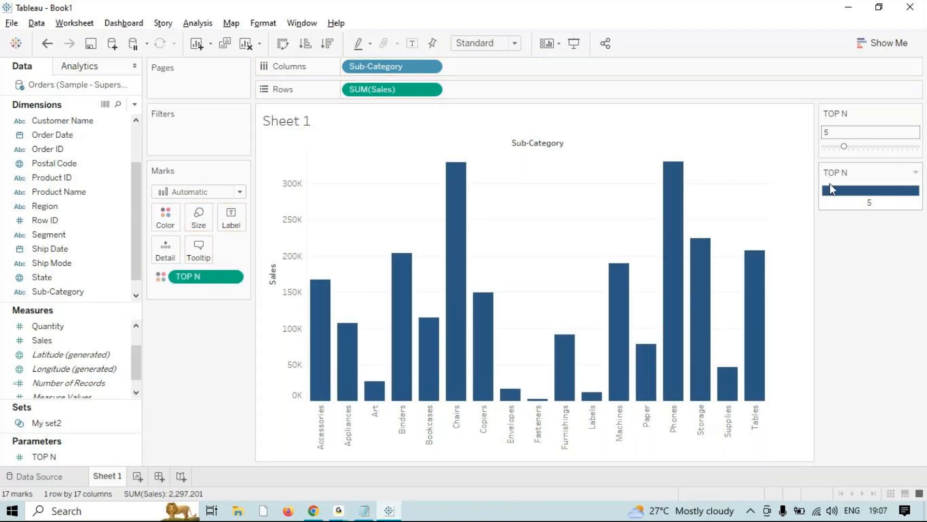
drag(844, 147, 834, 147)
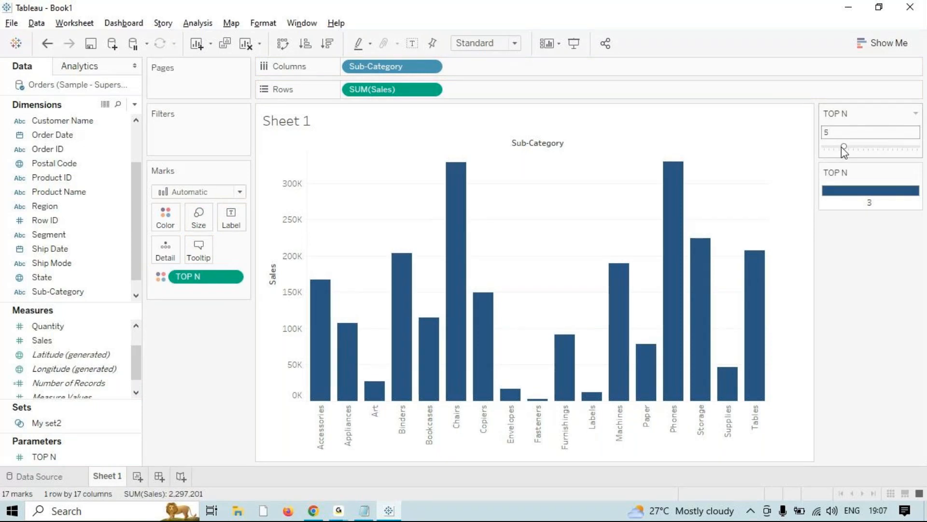
- Add a Sub-Category filter with all values selected and set TOP N to 11
drag(58, 291, 190, 154)
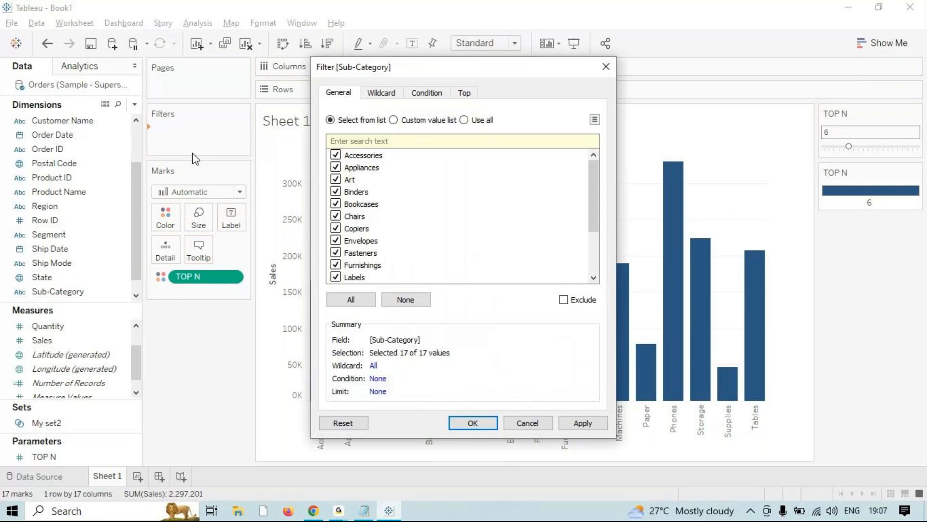
click(461, 428)
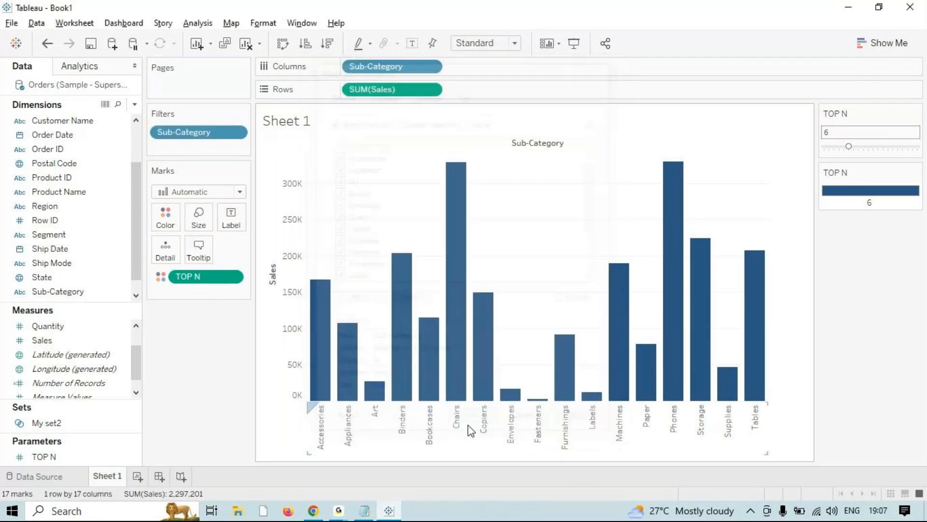
drag(849, 146, 873, 146)
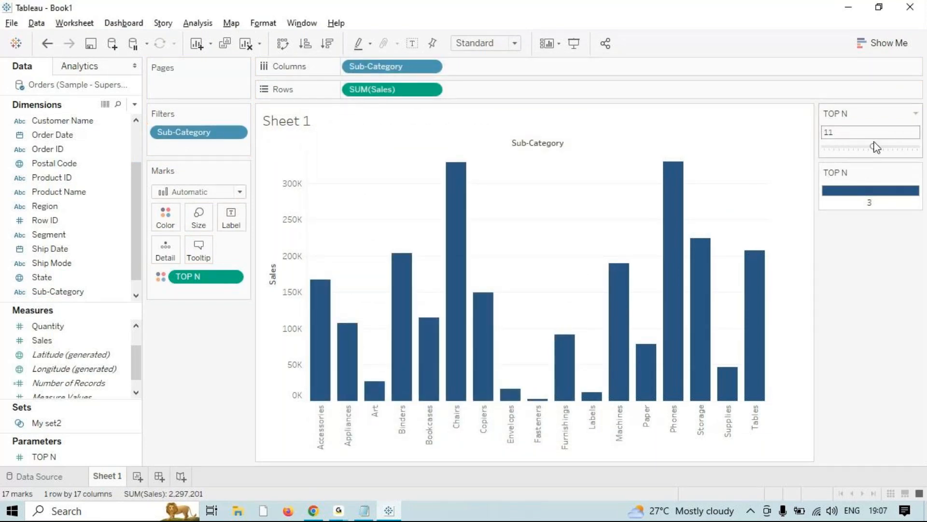
- Clear the sheet and rebuild the column chart of Sales by Sub-Category
click(245, 43)
click(67, 425)
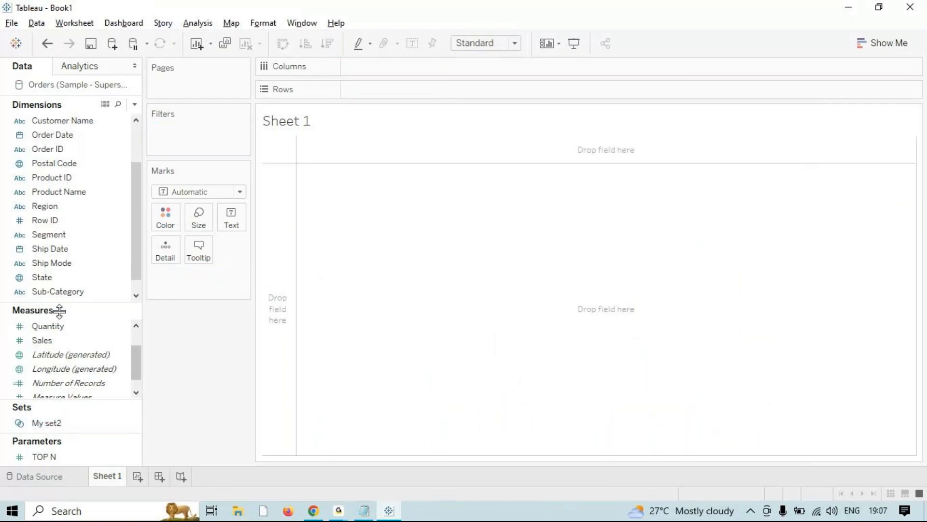
double_click(67, 292)
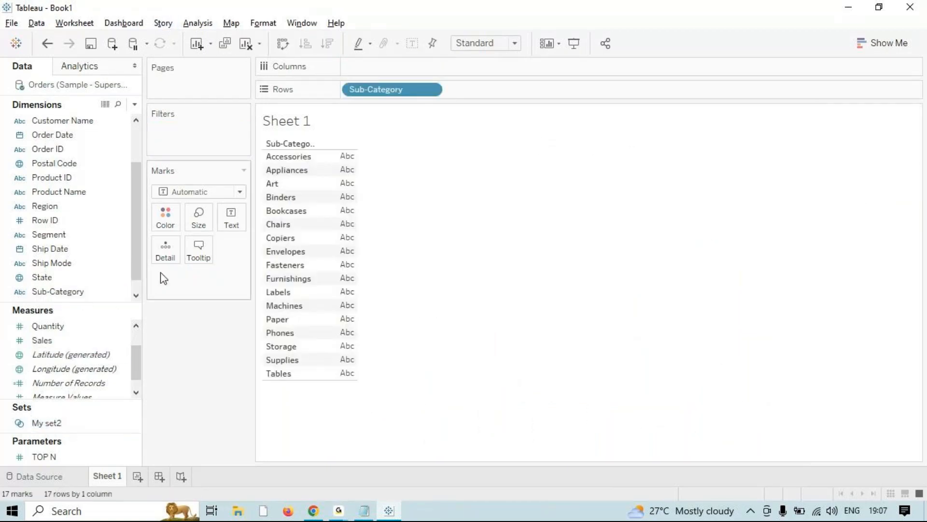
click(245, 43)
double_click(43, 340)
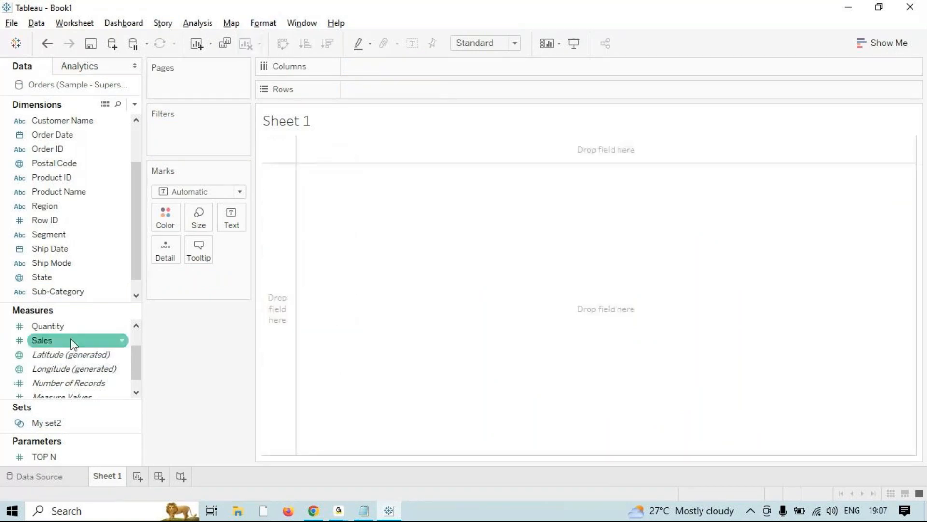
click(82, 292)
double_click(82, 292)
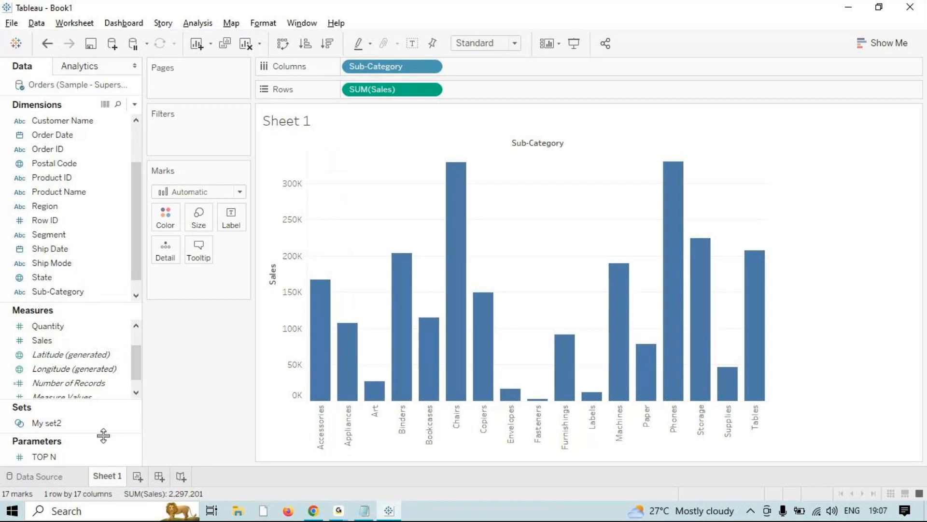
- Show the TOP N parameter control on the sheet and lower its value to 8
right_click(91, 453)
click(162, 226)
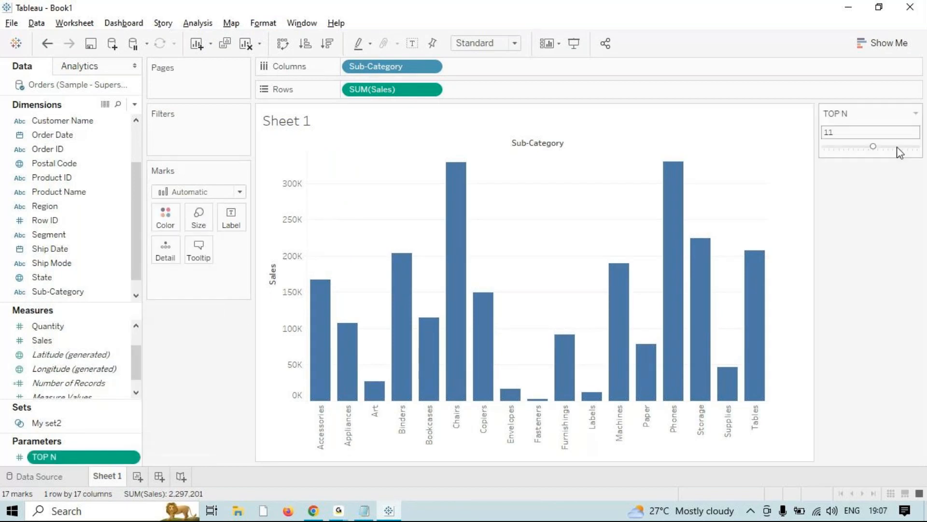
drag(873, 150, 841, 150)
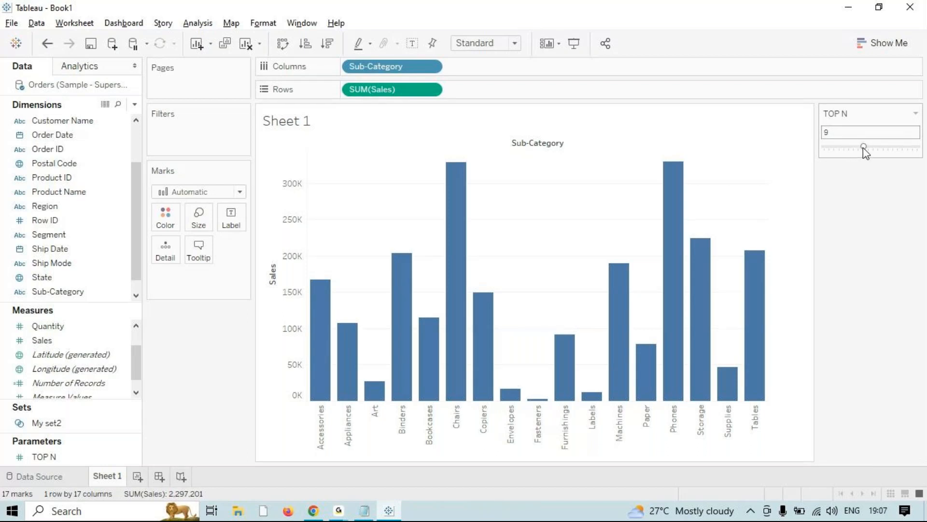
mouse_move(864, 148)
mouse_down()
mouse_move(834, 147)
mouse_move(859, 147)
mouse_up()
- Filter Sub-Category by field to the top TOP N by Sum of Sales and raise TOP N to 13
drag(107, 292, 229, 123)
click(464, 92)
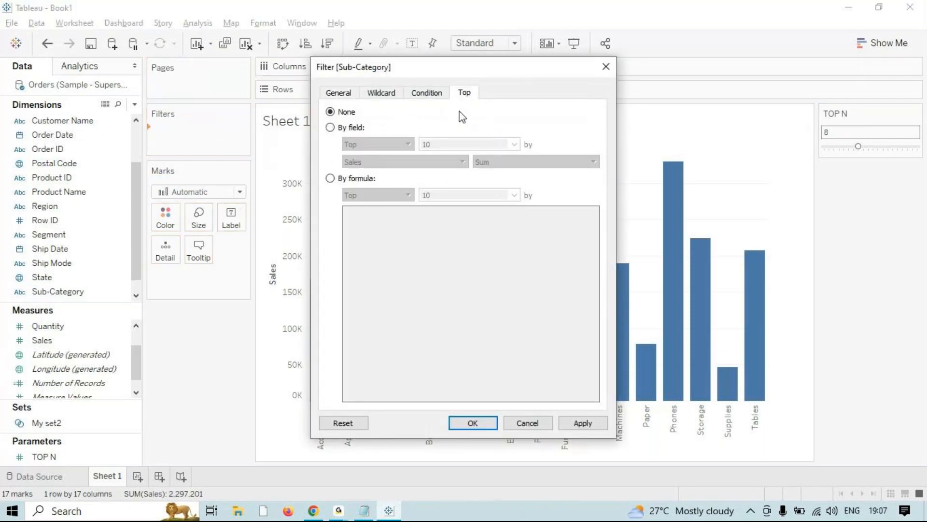
click(367, 128)
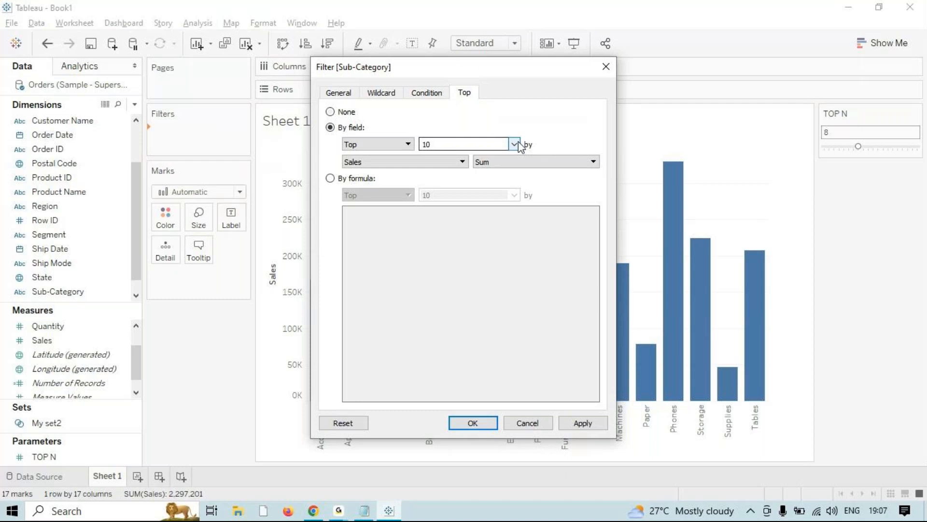
click(515, 144)
click(494, 171)
click(580, 424)
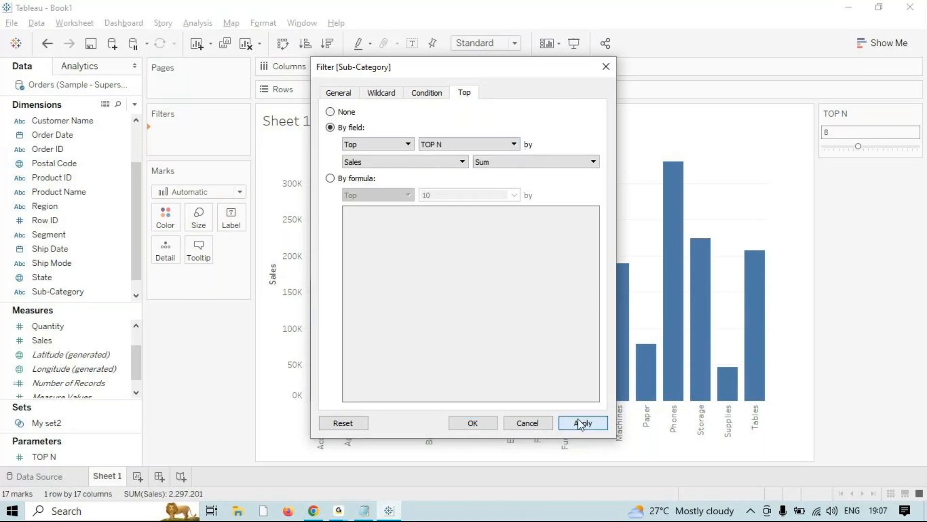
click(473, 423)
drag(856, 146, 880, 152)
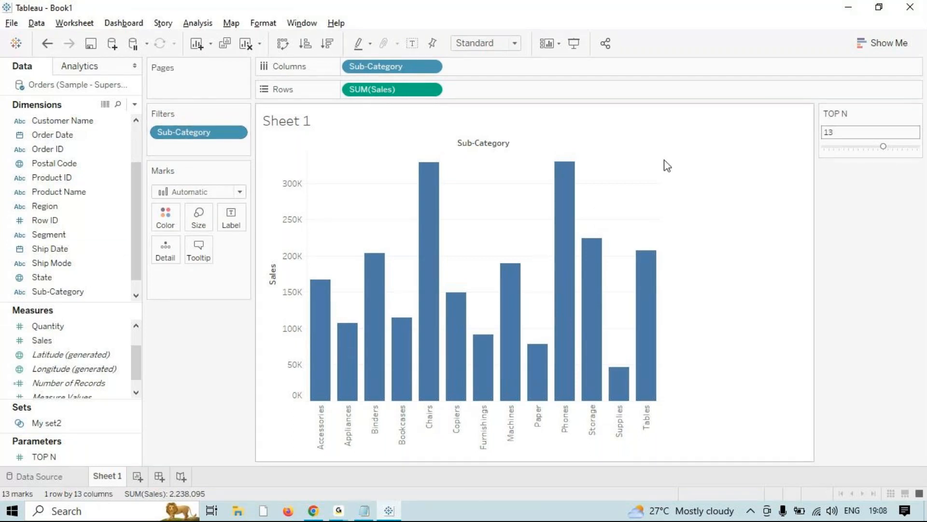
- Remove the Sub-Category filter from the chart and lower TOP N to 12
drag(207, 132, 207, 311)
mouse_move(883, 146)
mouse_down()
mouse_move(845, 158)
mouse_move(878, 147)
mouse_up()
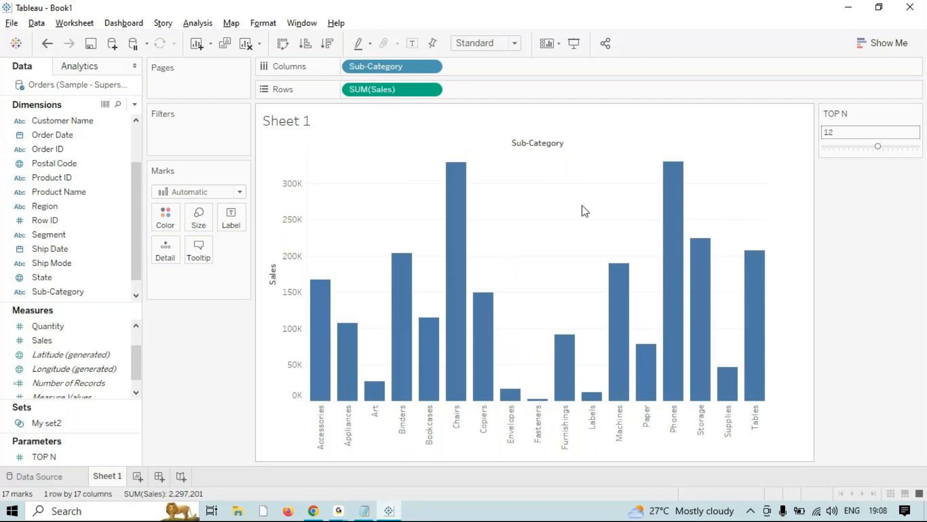
- Add the Sub-Category filter again, limited to the top TOP N by Sum of Sales, and lower TOP N to 10
drag(61, 293, 193, 138)
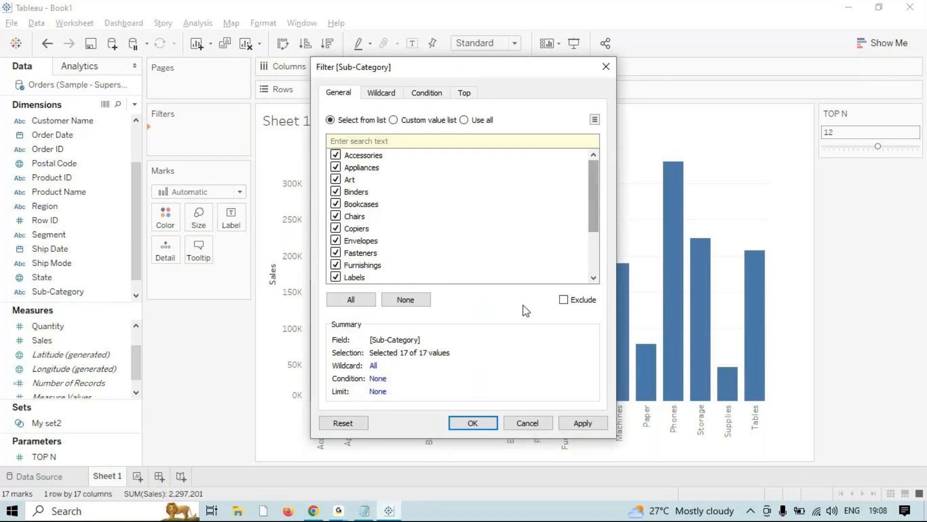
click(584, 426)
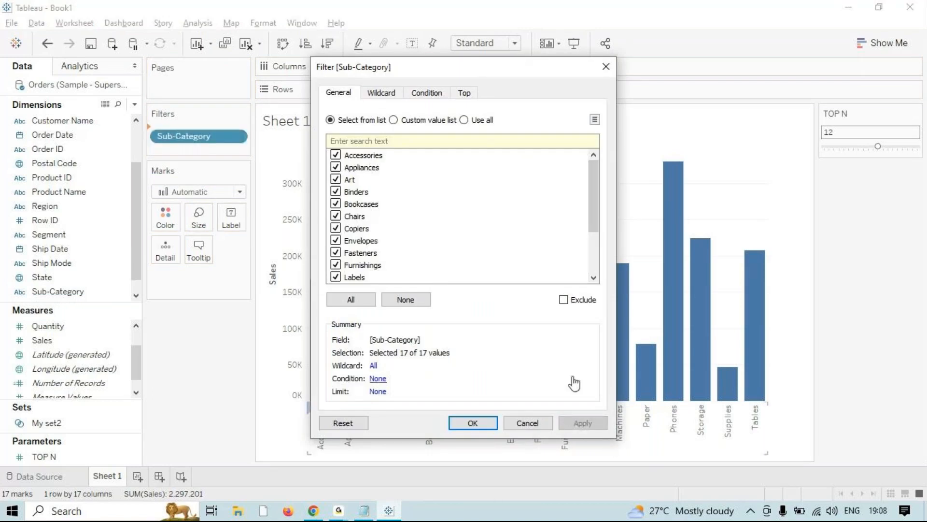
click(465, 92)
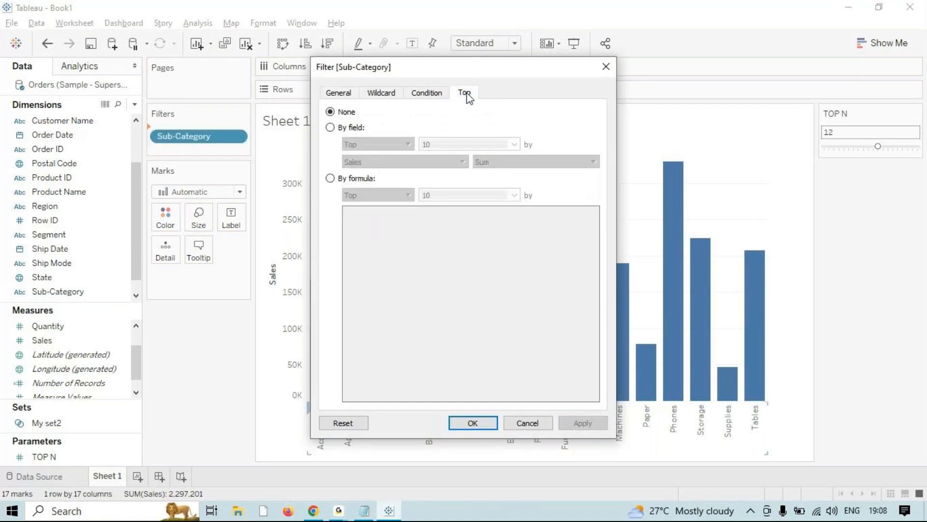
click(348, 127)
click(514, 144)
click(485, 173)
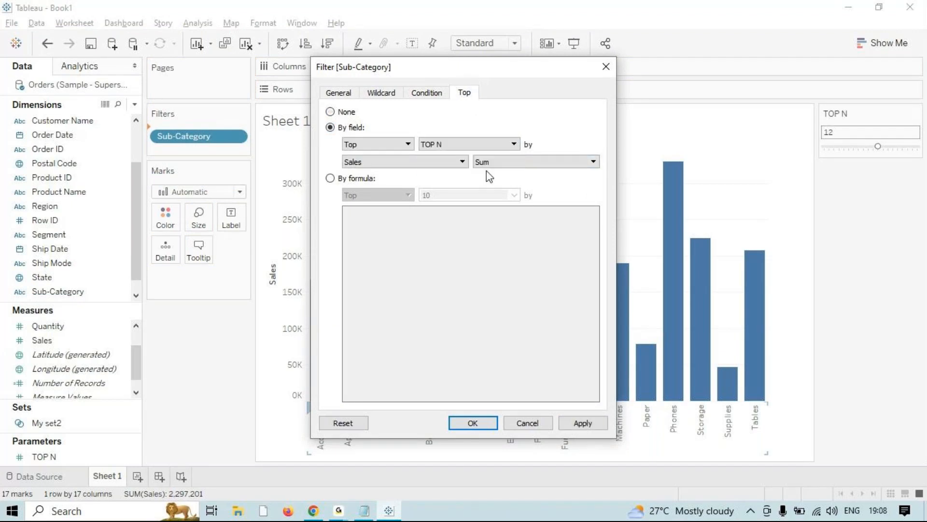
click(584, 423)
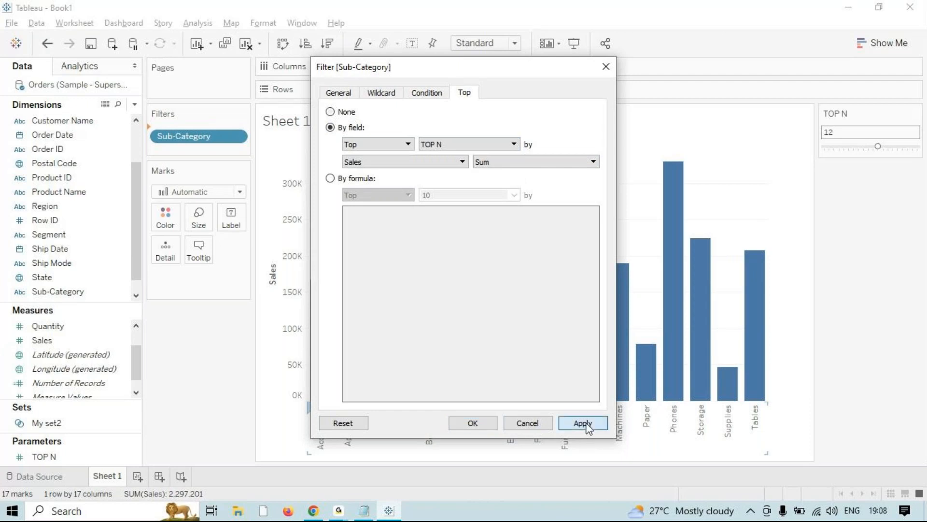
click(473, 422)
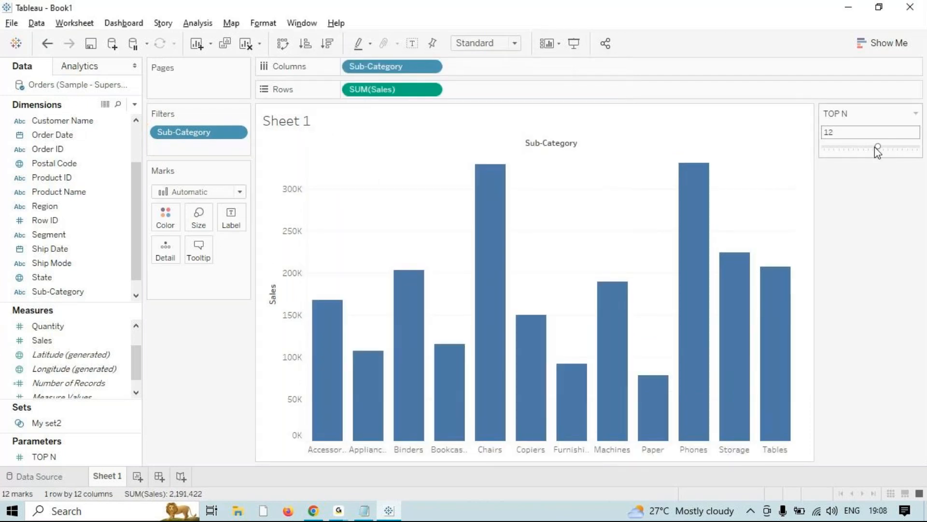
mouse_move(872, 147)
mouse_down()
mouse_move(838, 151)
mouse_move(870, 147)
mouse_up()
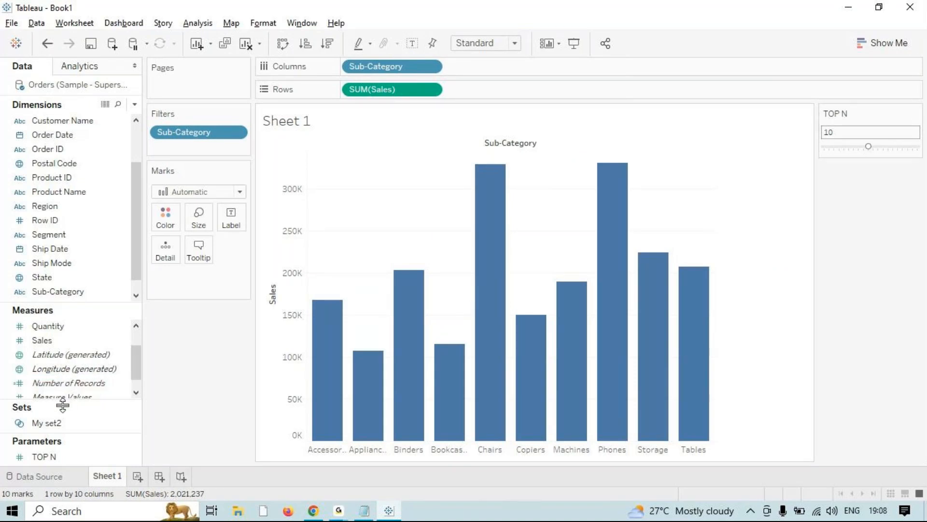
- Color the filtered bars by My set2 and change TOP N to 13, back to 10 and on to 16
drag(44, 423, 167, 223)
mouse_move(867, 146)
mouse_down()
mouse_move(835, 155)
mouse_move(882, 152)
mouse_up()
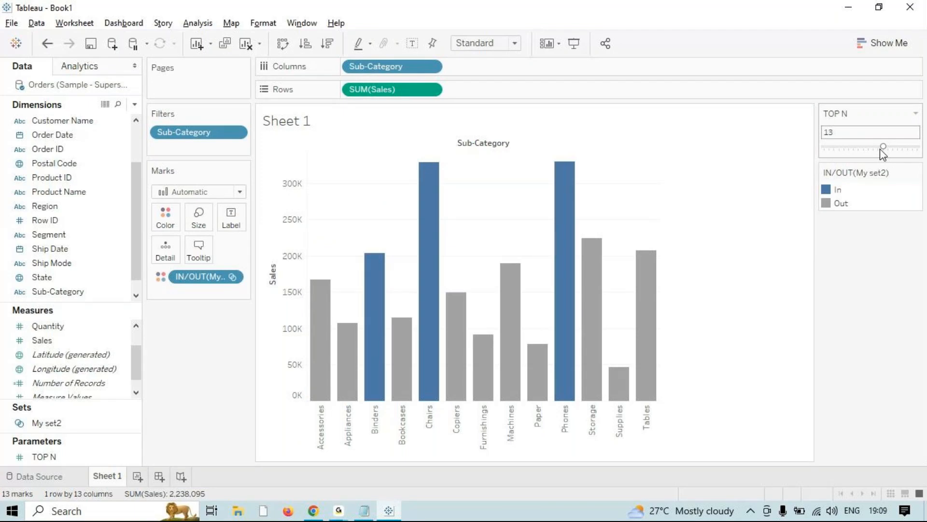
mouse_move(883, 152)
mouse_down()
mouse_move(853, 151)
mouse_move(868, 146)
mouse_up()
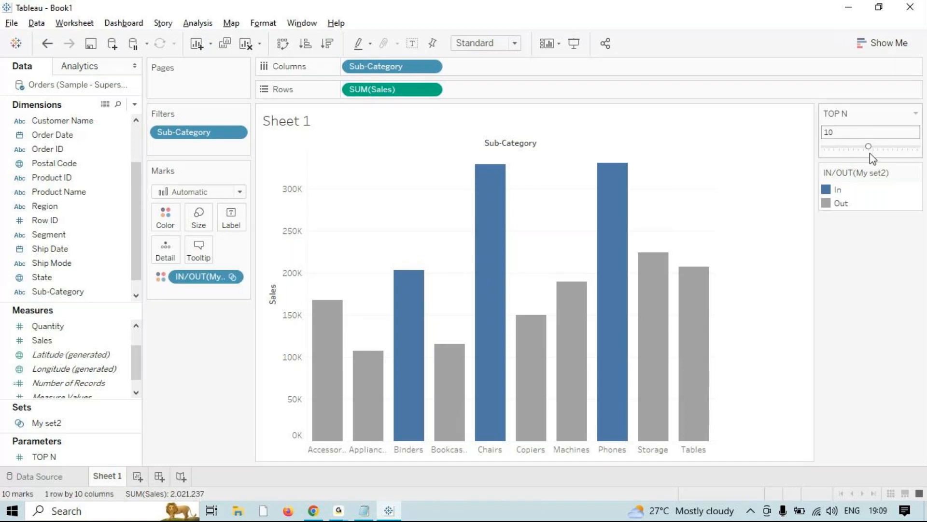
drag(869, 148, 897, 149)
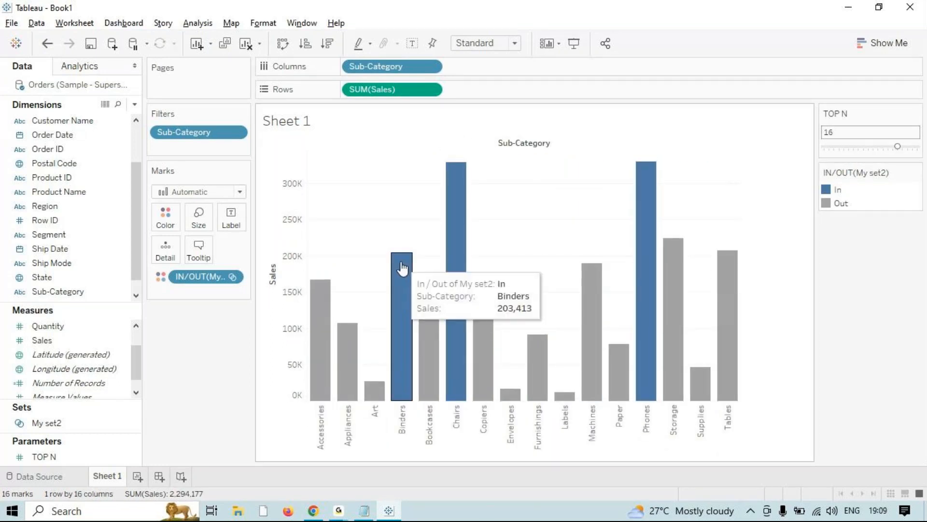
- Select a range of bars in the chart and change TOP N to 3 and on to 8
drag(374, 289, 669, 183)
drag(894, 144, 834, 153)
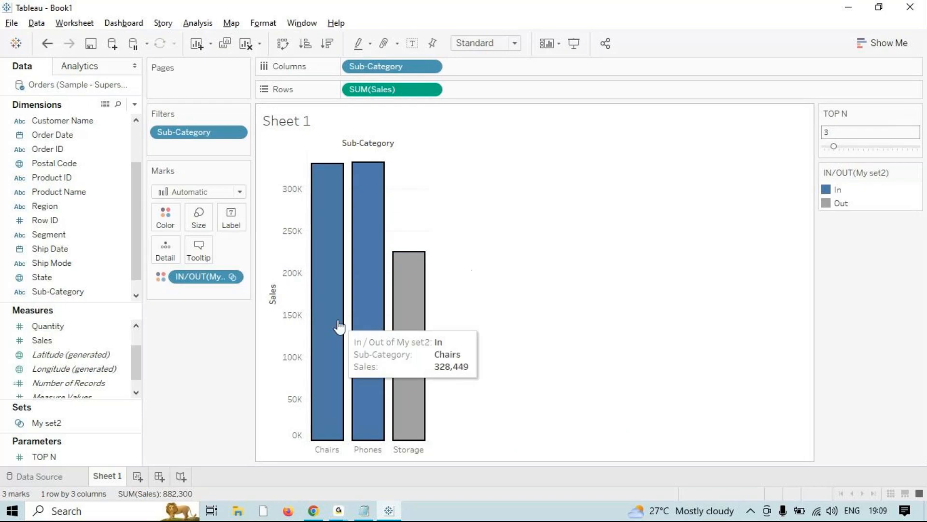
drag(834, 146, 859, 148)
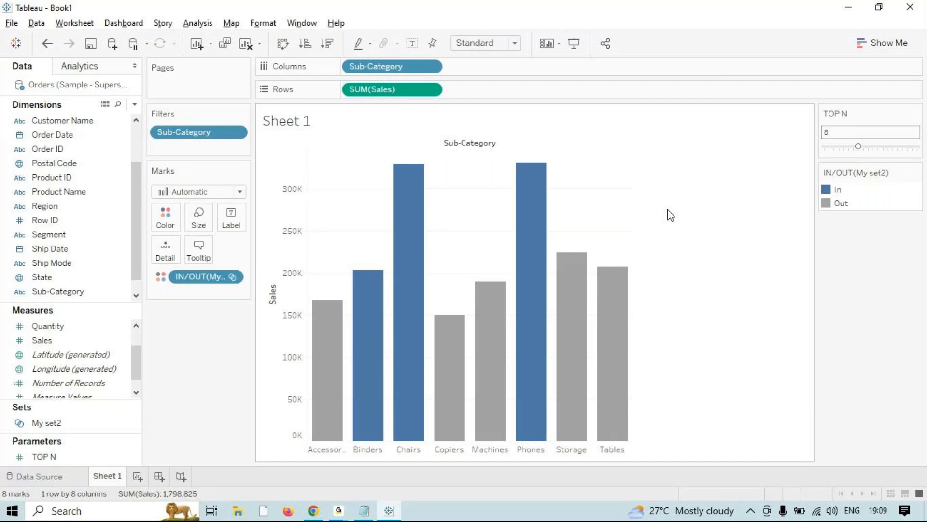
- Add a new blank worksheet to the workbook
key(alt+Tab)
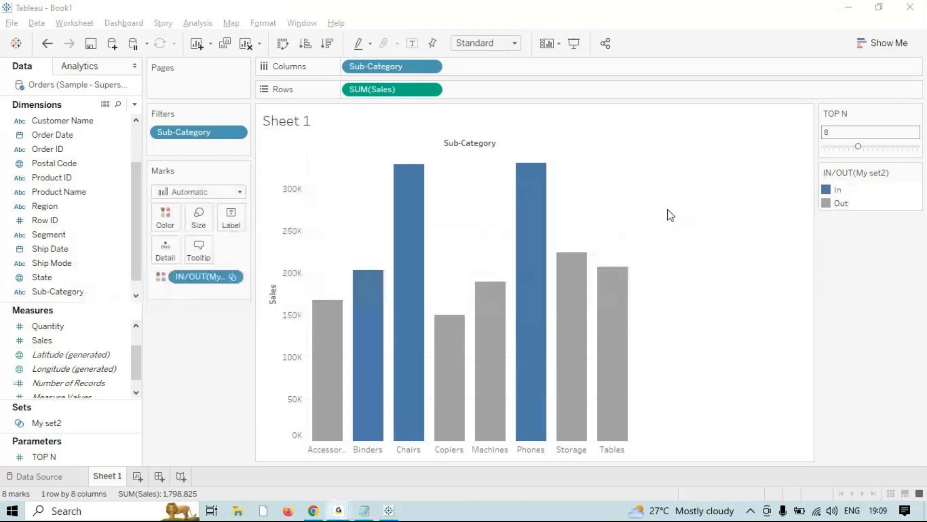
key(alt+Tab)
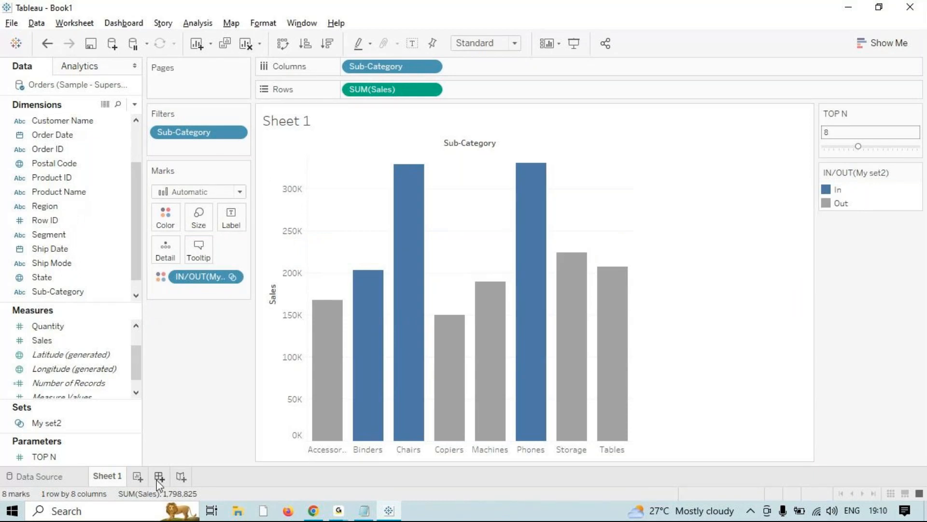
click(139, 475)
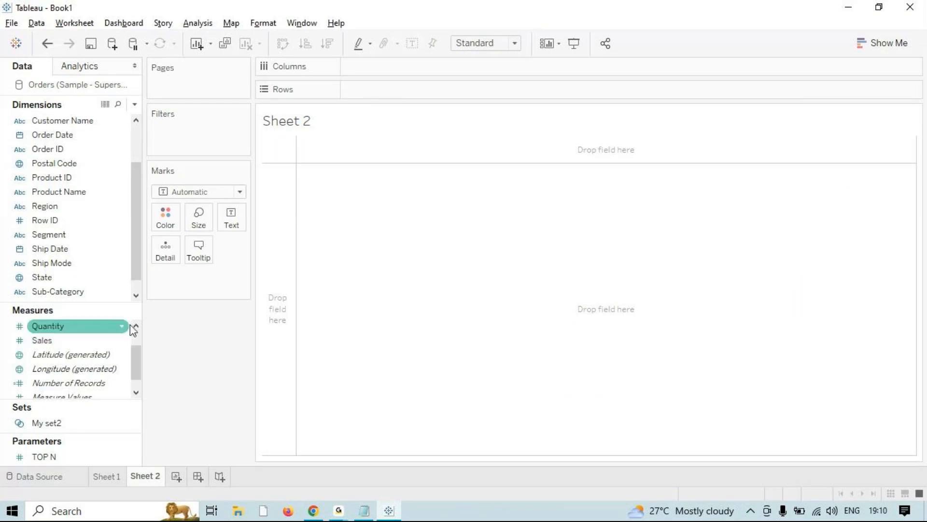
double_click(98, 300)
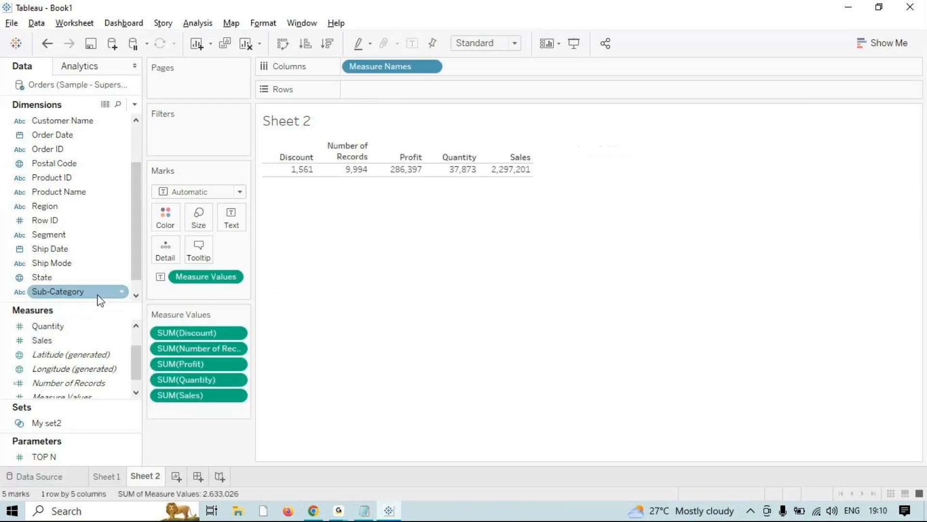
click(245, 43)
double_click(71, 283)
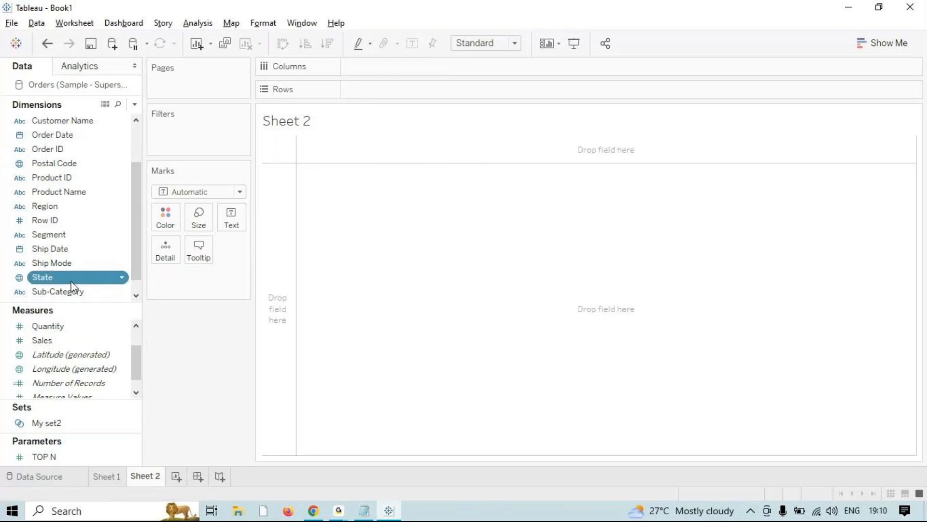
double_click(71, 293)
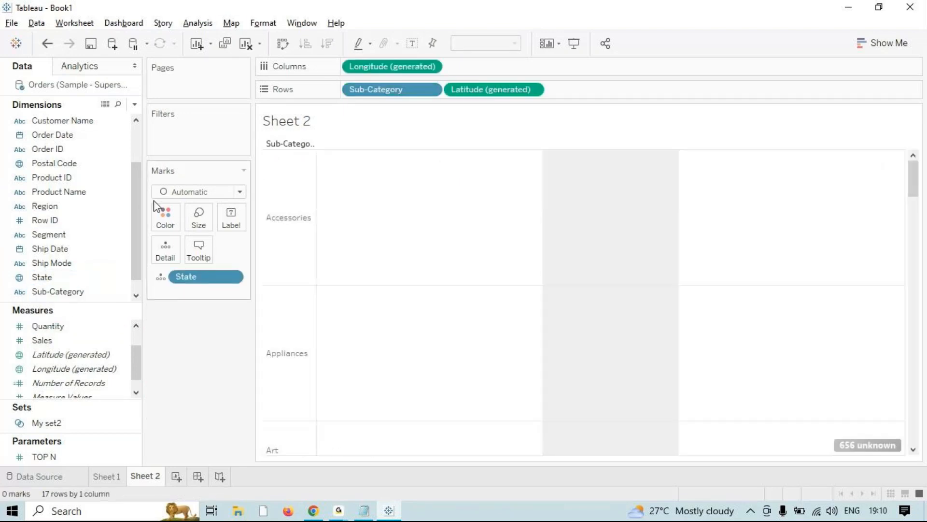
click(246, 47)
- Build a horizontal bar chart of Sales by Sub-Category on Sheet 2
click(90, 294)
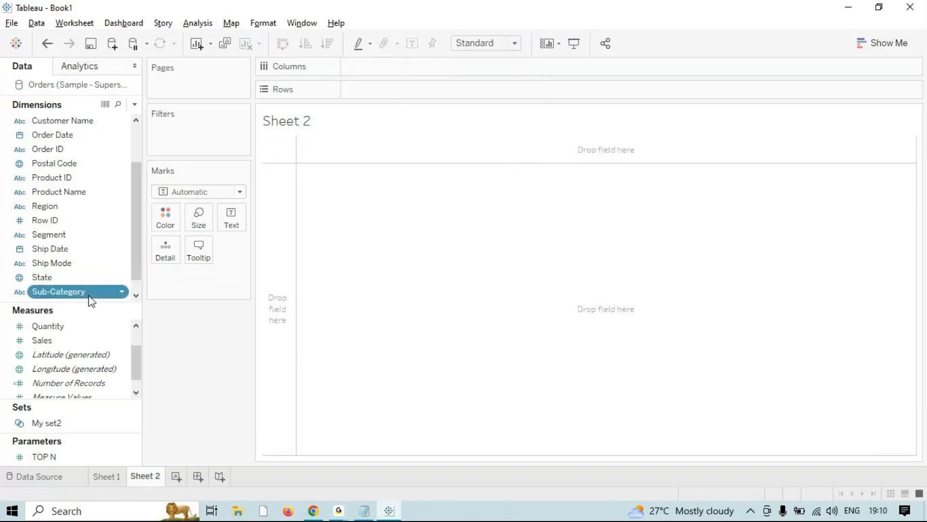
drag(91, 302, 358, 201)
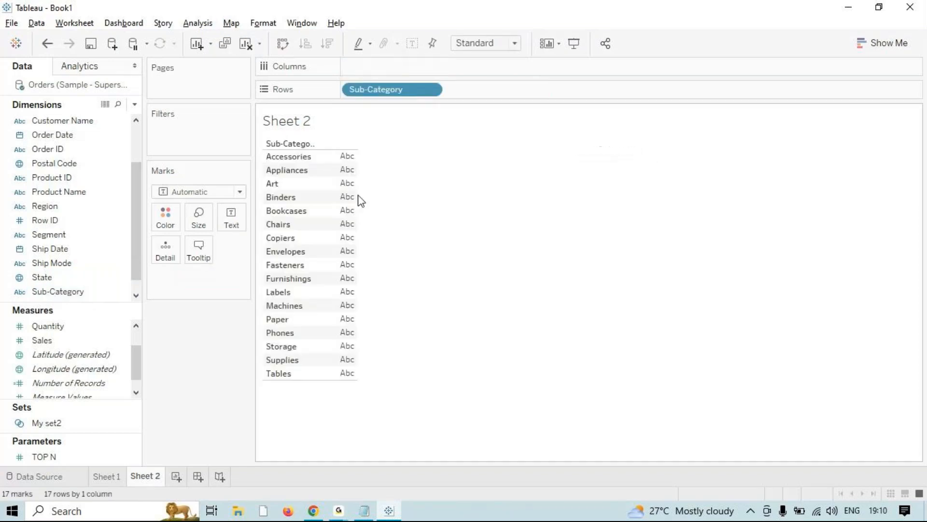
double_click(97, 340)
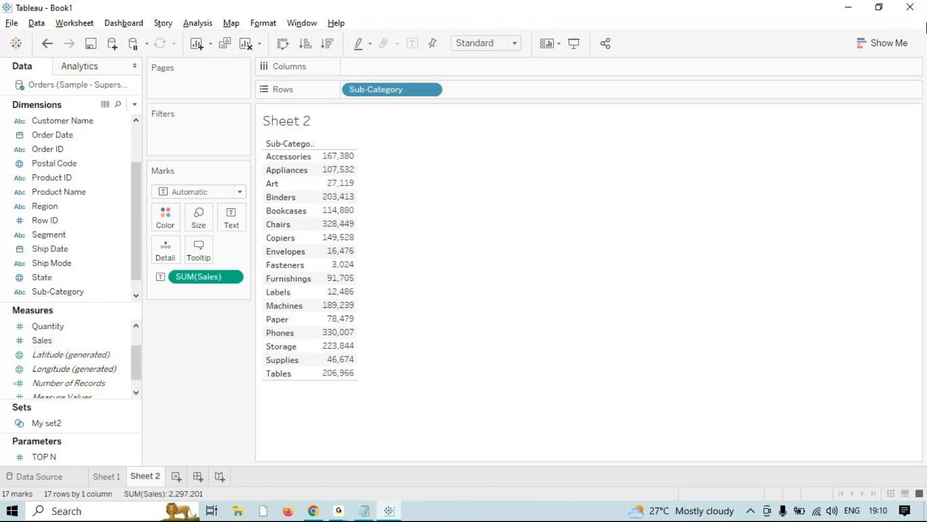
click(902, 44)
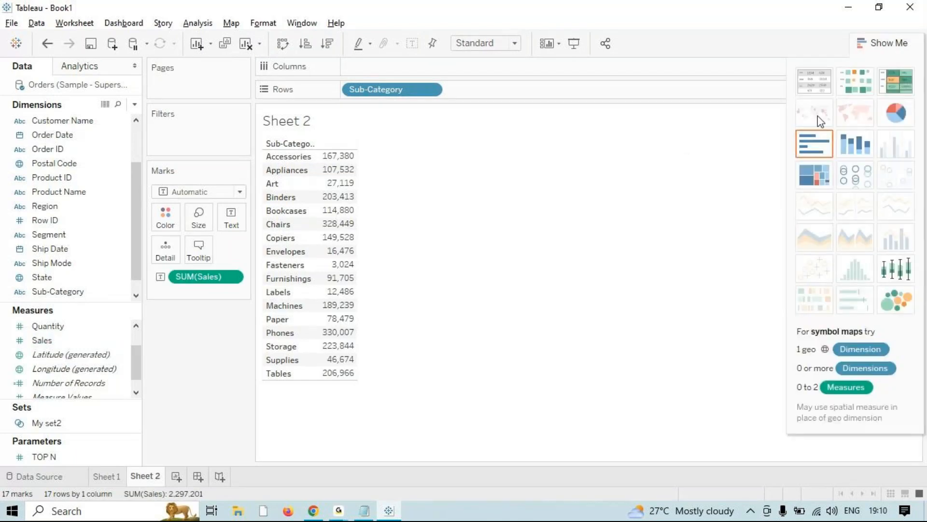
click(825, 140)
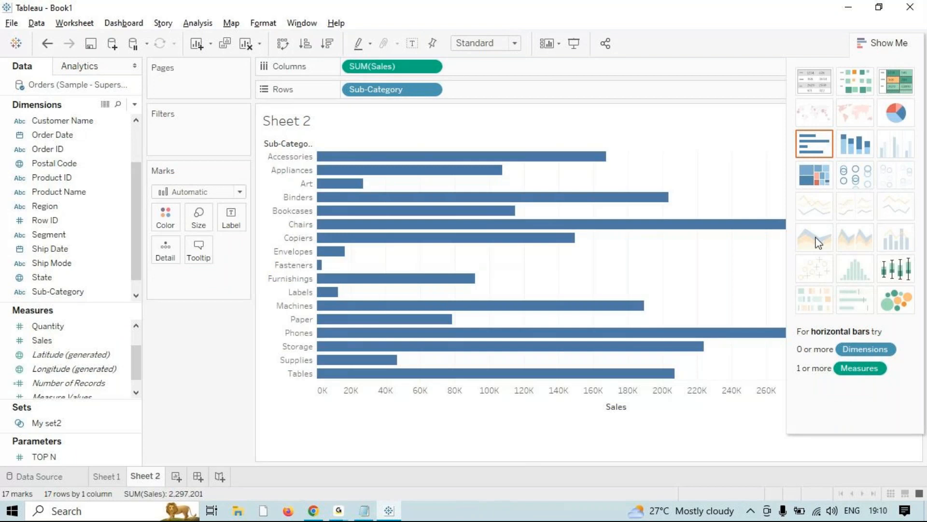
click(898, 44)
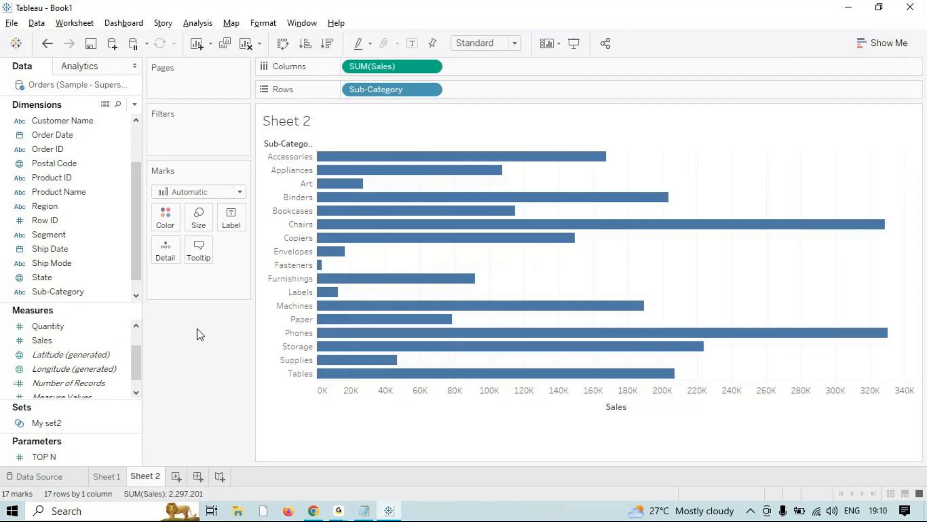
- Add a Profit filter on all values and apply a range of -3,710 to 5,028
click(83, 383)
scroll(135, 377, down, 1)
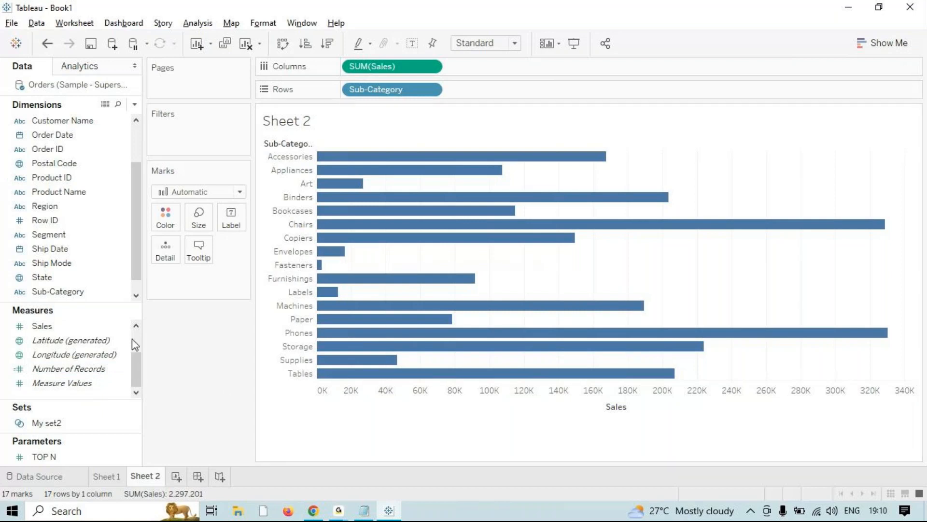
scroll(140, 347, up, 3)
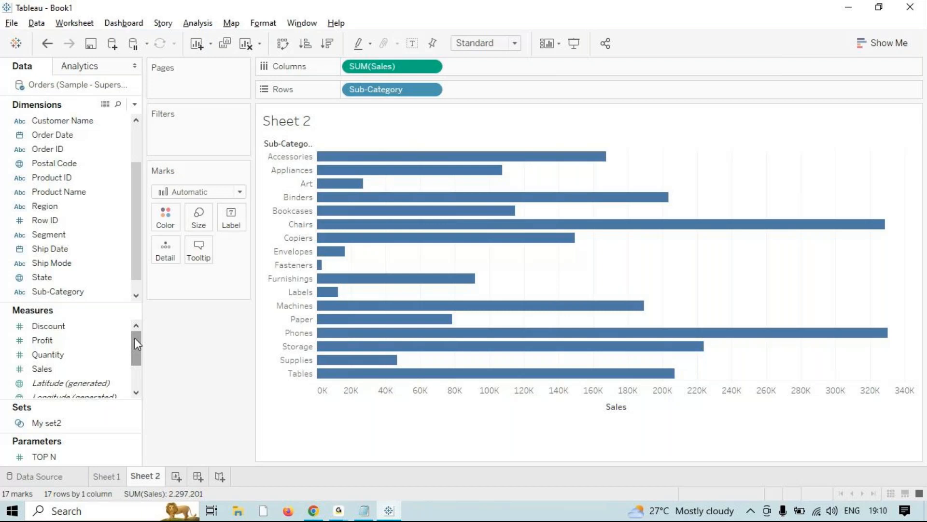
click(41, 341)
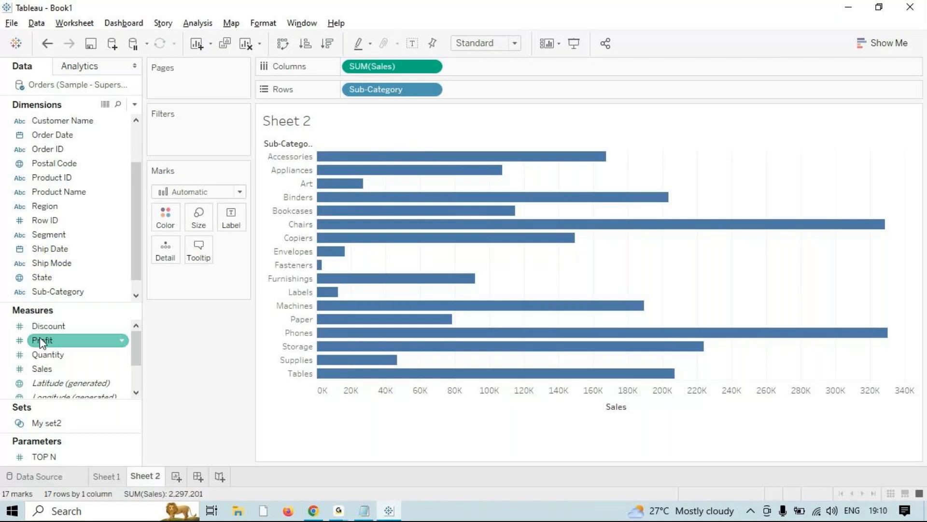
click(42, 343)
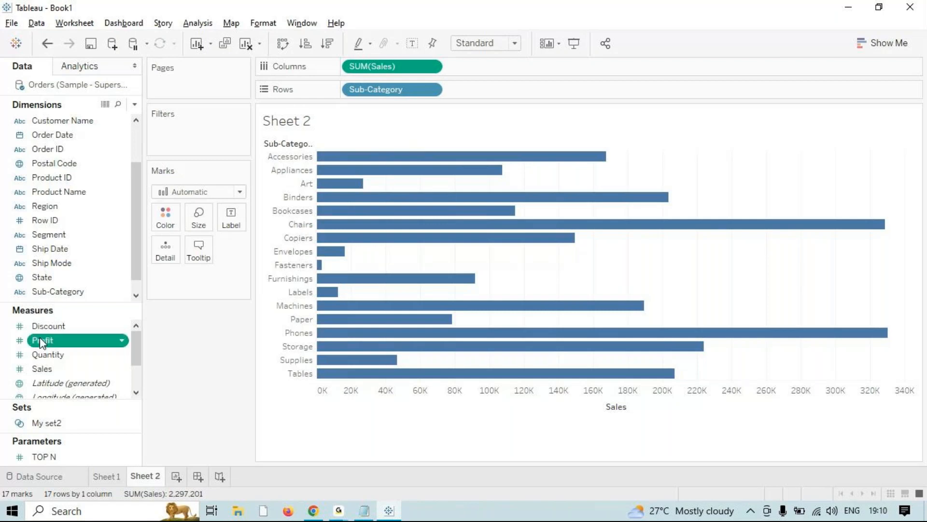
drag(41, 342, 164, 131)
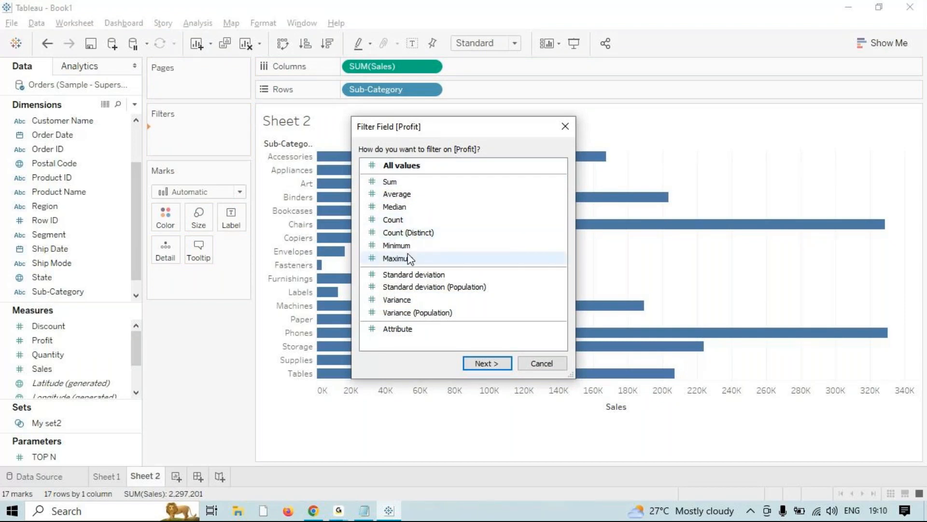
click(495, 361)
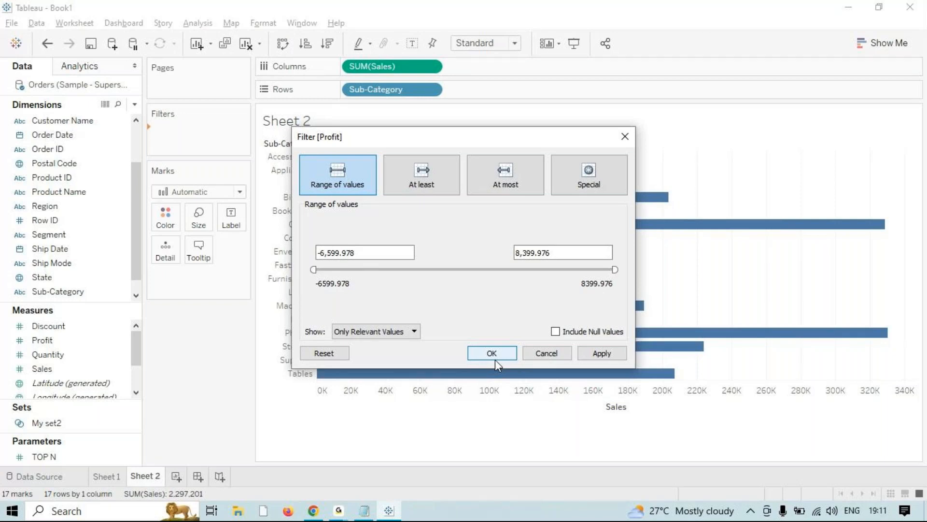
drag(315, 270, 370, 269)
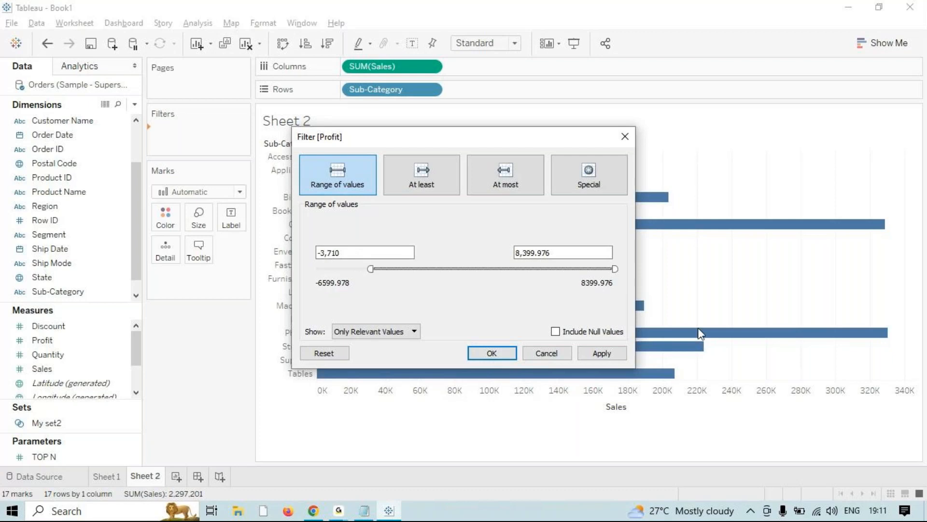
drag(614, 268, 549, 269)
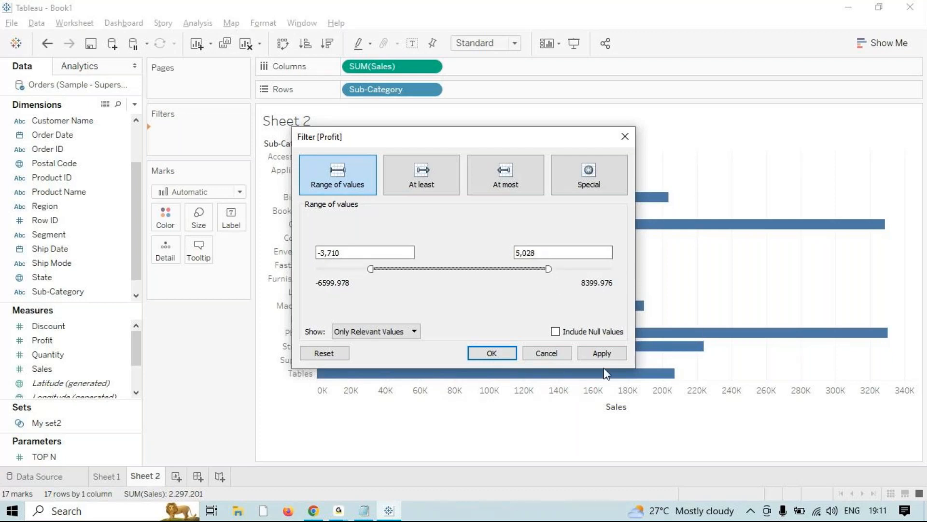
click(598, 354)
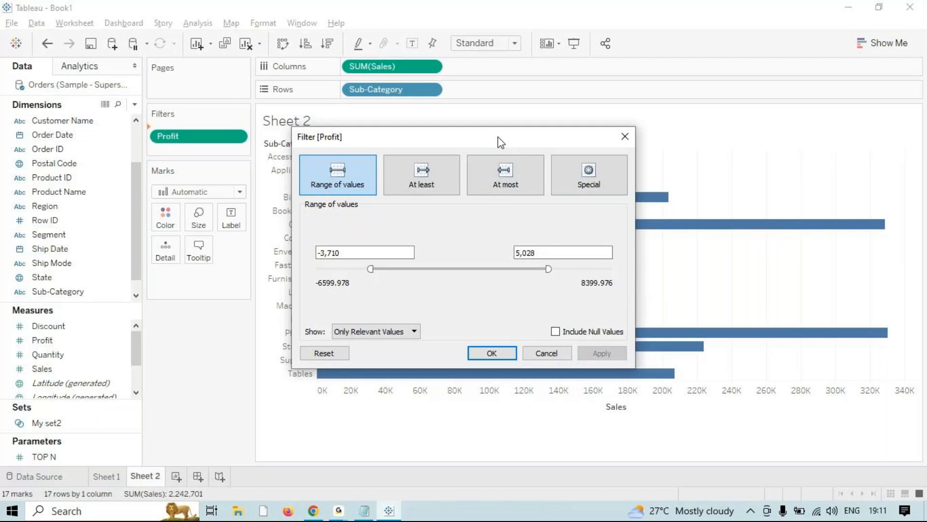
- Raise the Profit range minimum to -1,336 and lower its maximum to 2,414, applying each change to the chart
drag(498, 137, 701, 67)
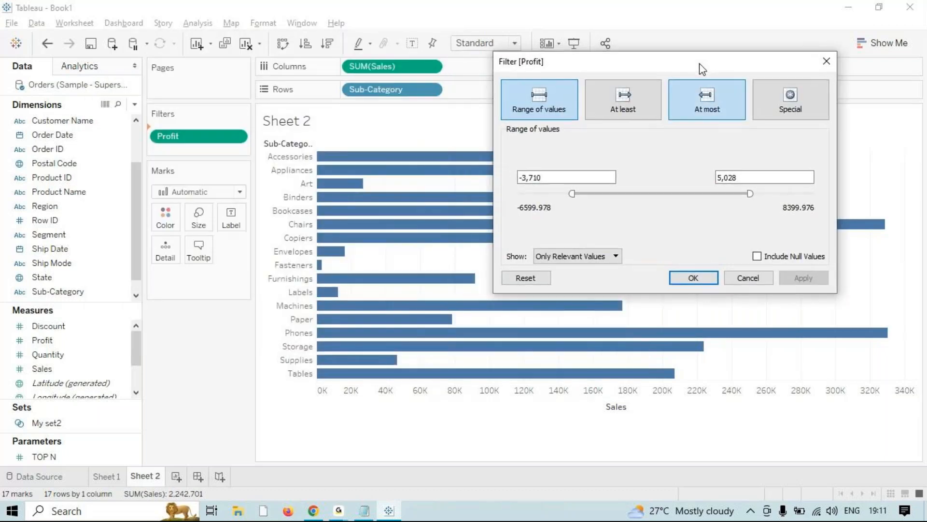
drag(572, 193, 619, 195)
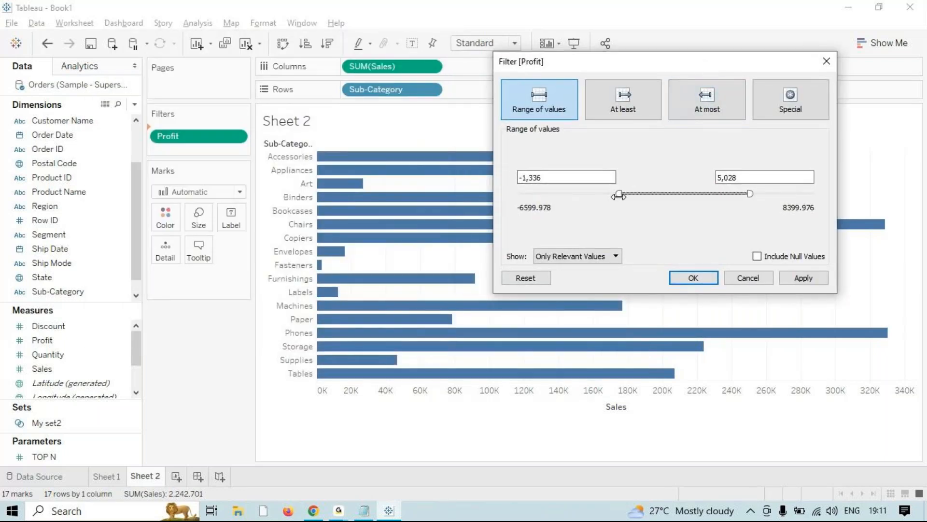
click(812, 280)
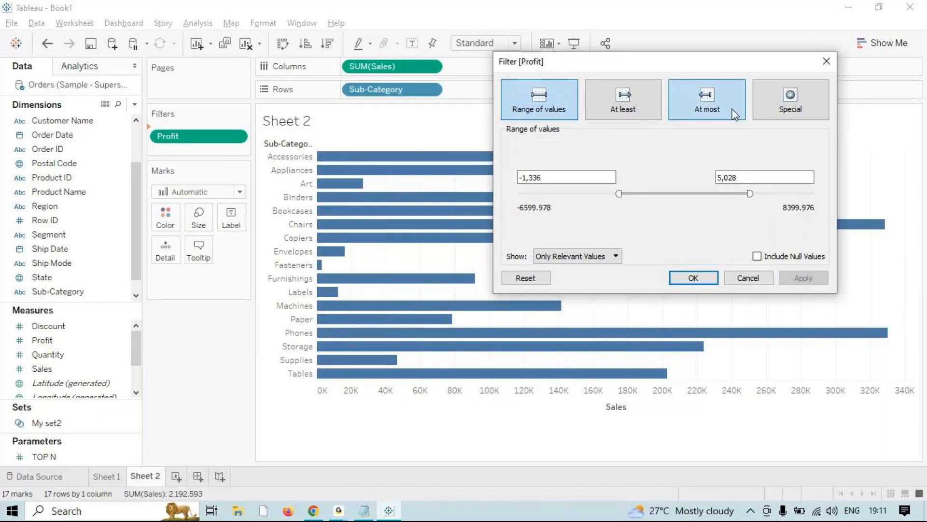
drag(750, 194, 699, 194)
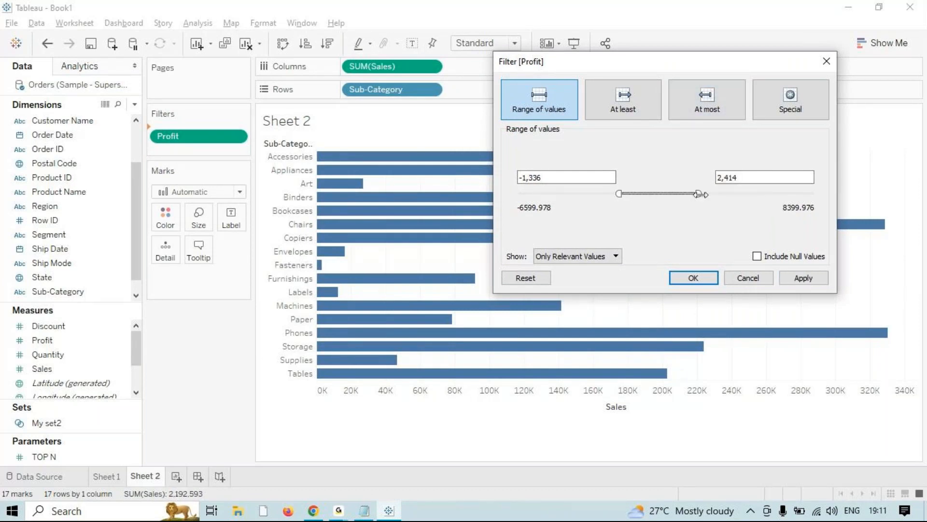
click(802, 280)
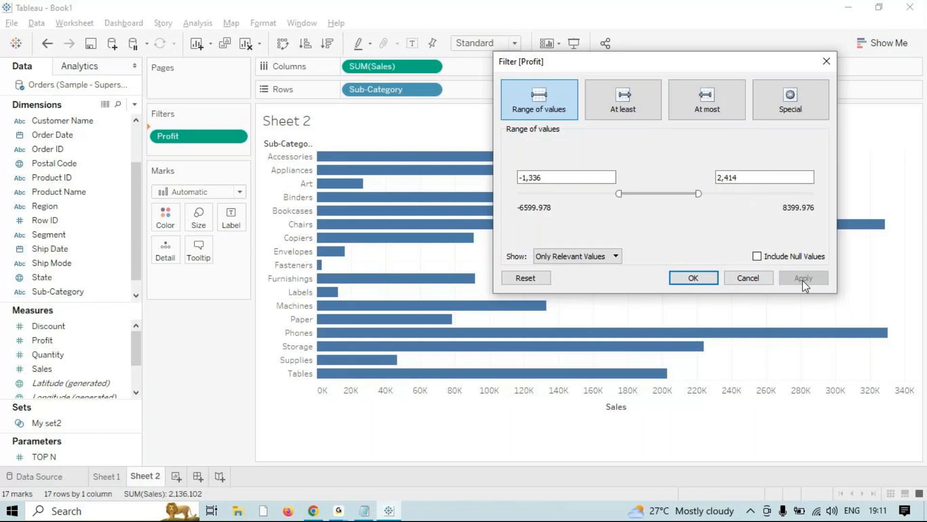
- Switch the Profit filter to At least and apply a minimum of 5,476, followed by -2,403
click(619, 106)
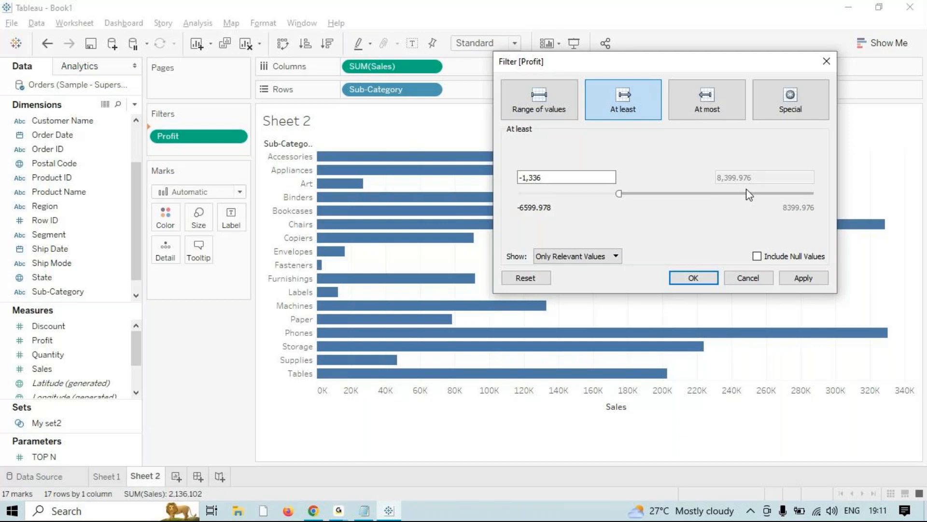
drag(619, 195, 753, 194)
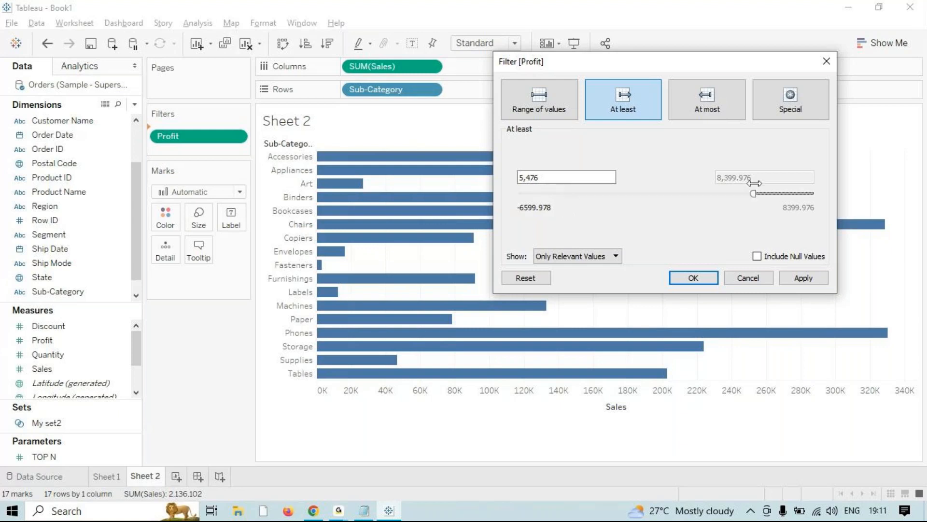
click(803, 278)
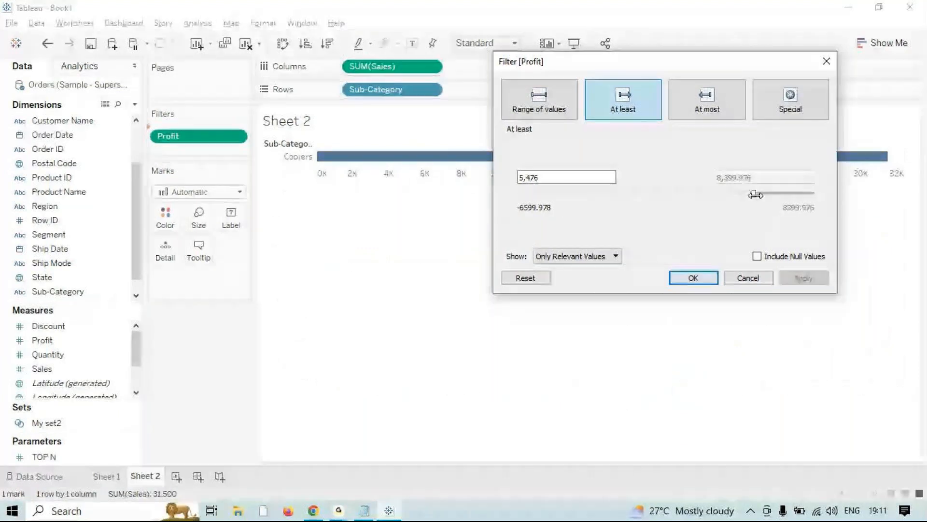
click(808, 282)
drag(756, 195, 598, 193)
click(796, 283)
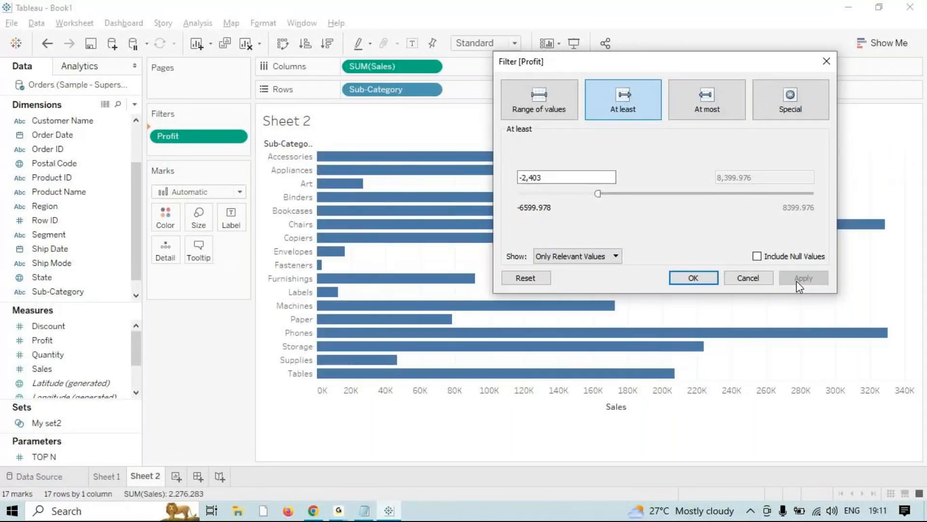
- Try the At most mode with limits of -6,428 and 8,399.976, and compare it with At least and Range of values
click(710, 96)
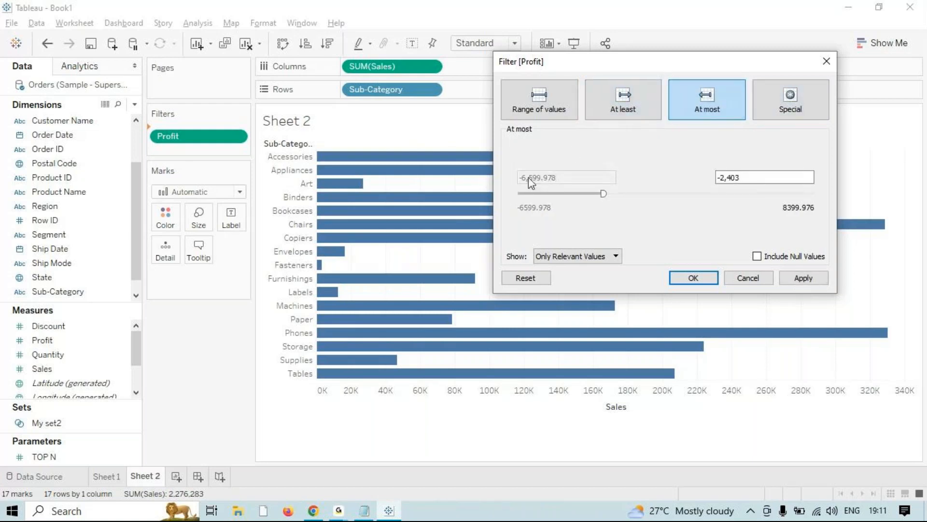
drag(607, 194, 523, 252)
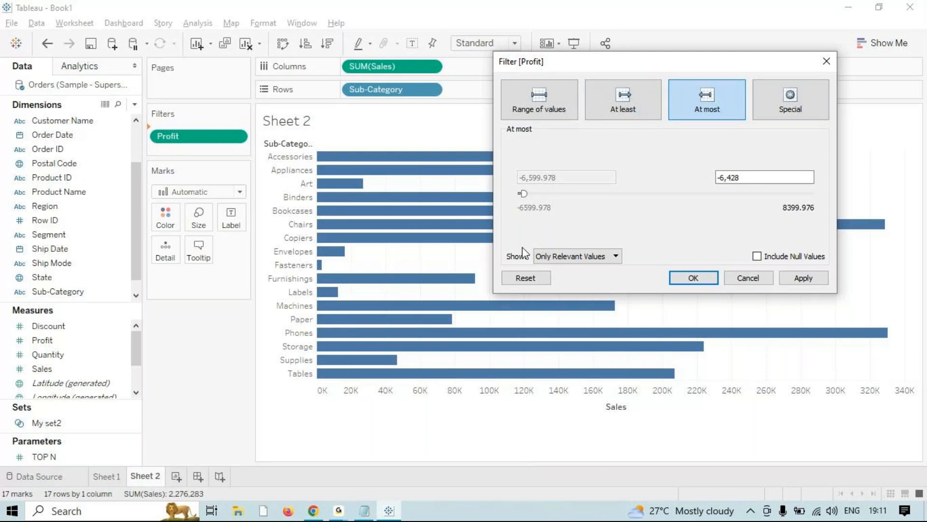
drag(526, 193, 563, 193)
drag(563, 194, 573, 194)
click(671, 105)
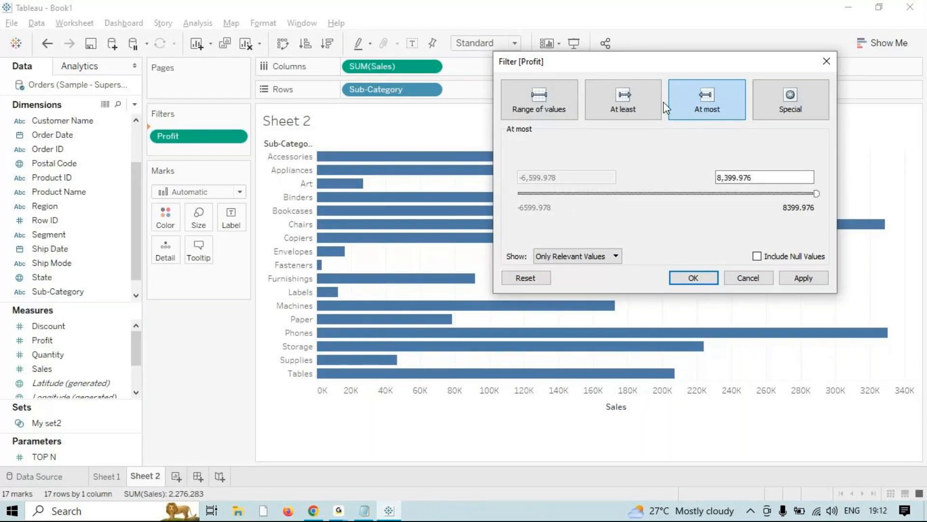
click(638, 103)
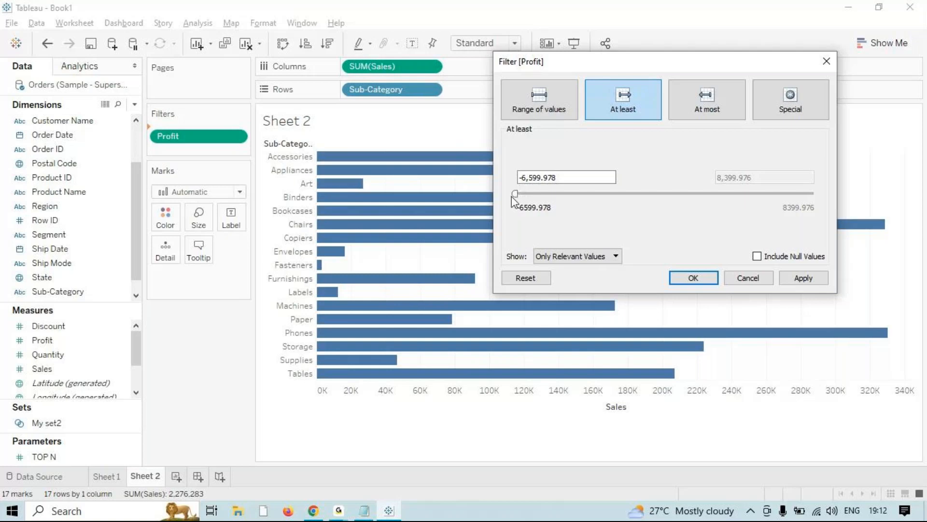
click(550, 93)
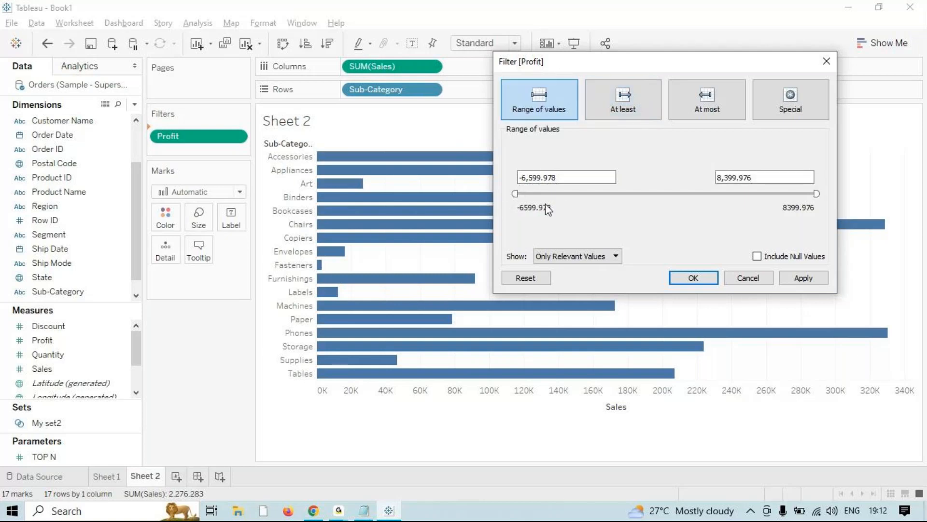
- Apply an At most limit of 2,551 to the Profit filter
click(710, 82)
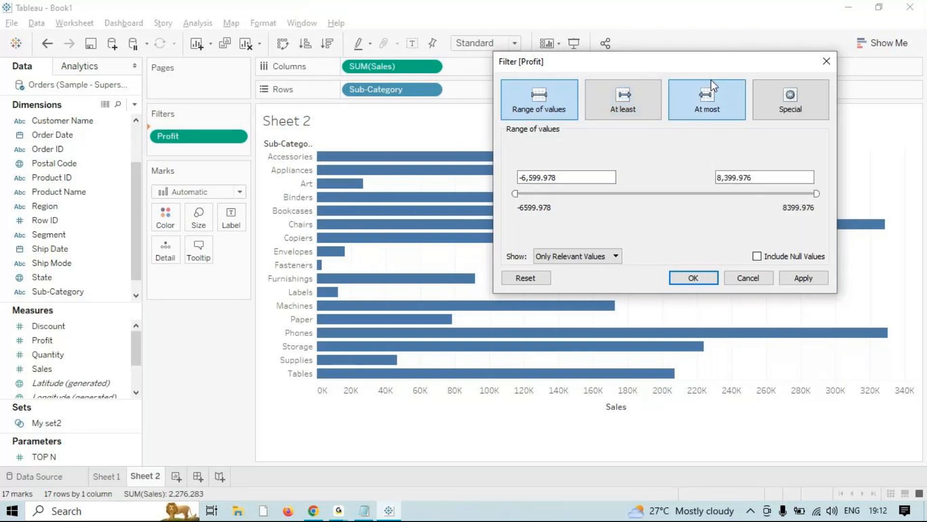
drag(814, 196, 701, 194)
click(794, 280)
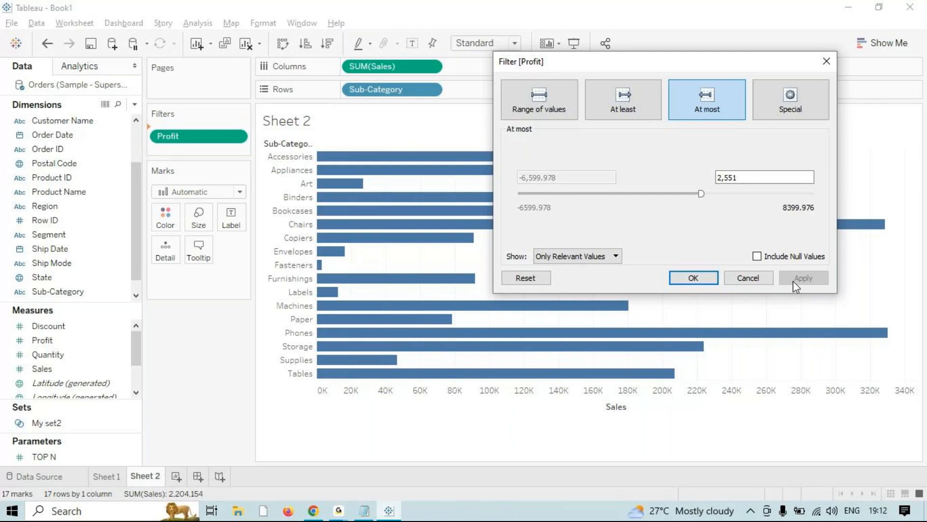
- Switch the Profit filter to its Special conditions
click(784, 84)
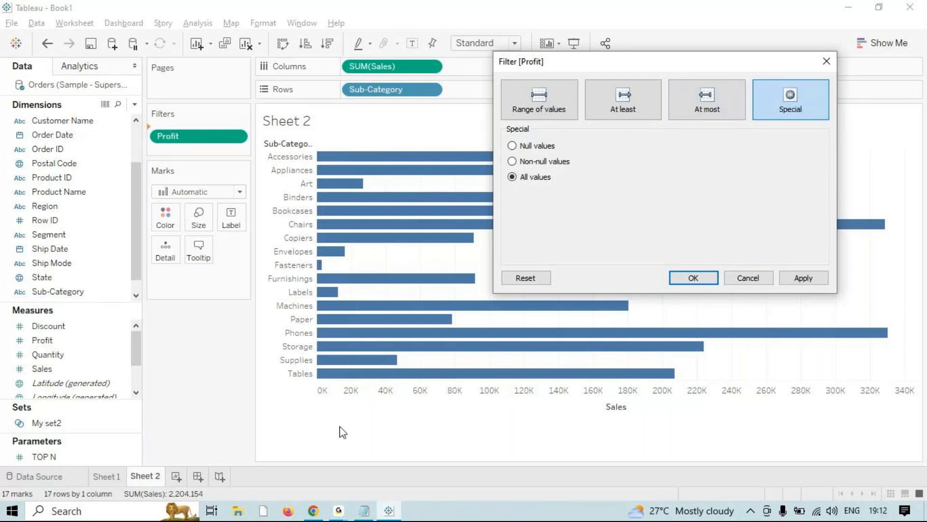
click(338, 510)
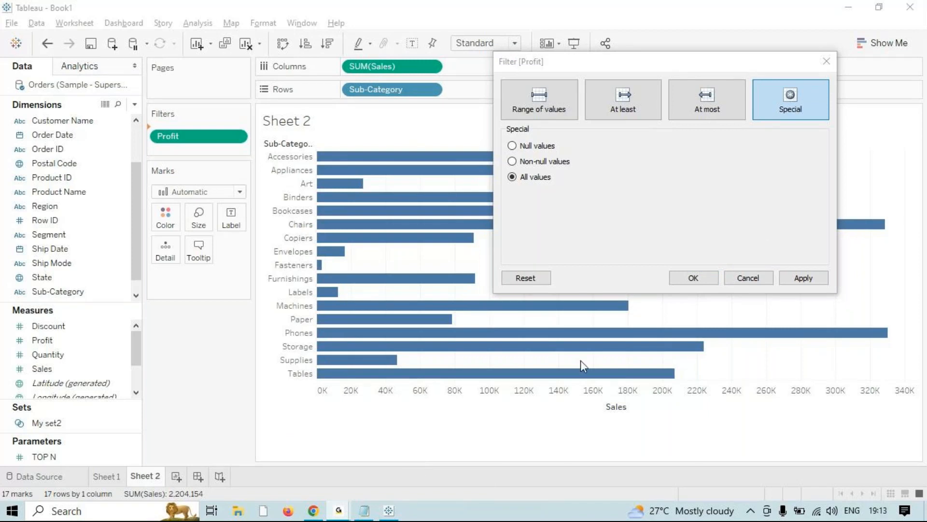
click(763, 225)
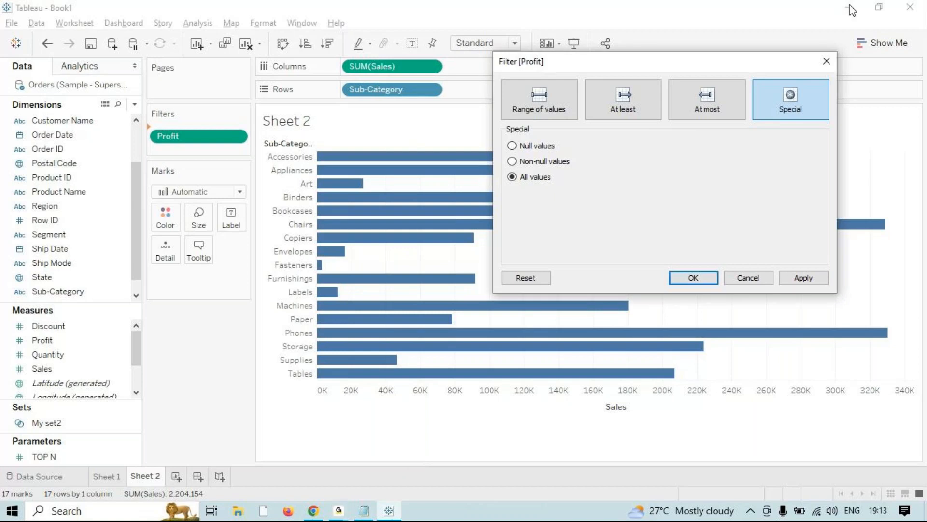
key(alt+Tab)
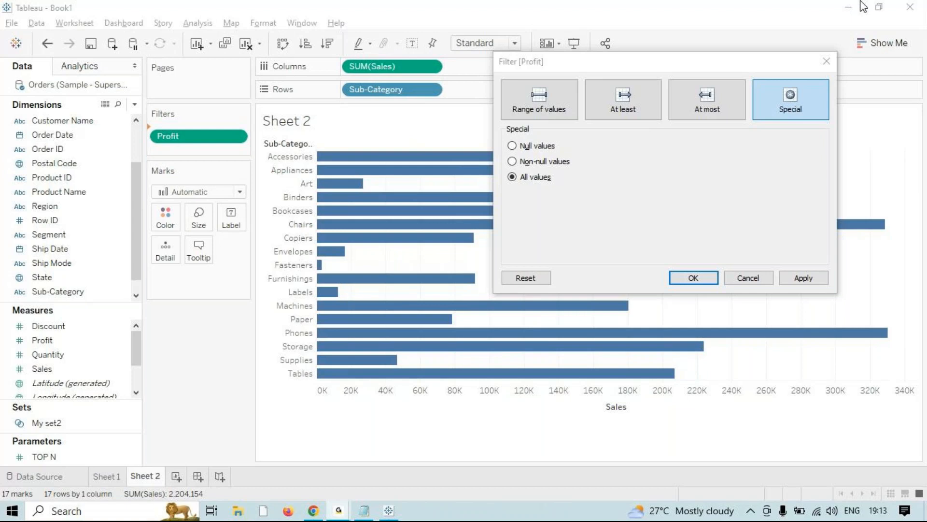
click(652, 136)
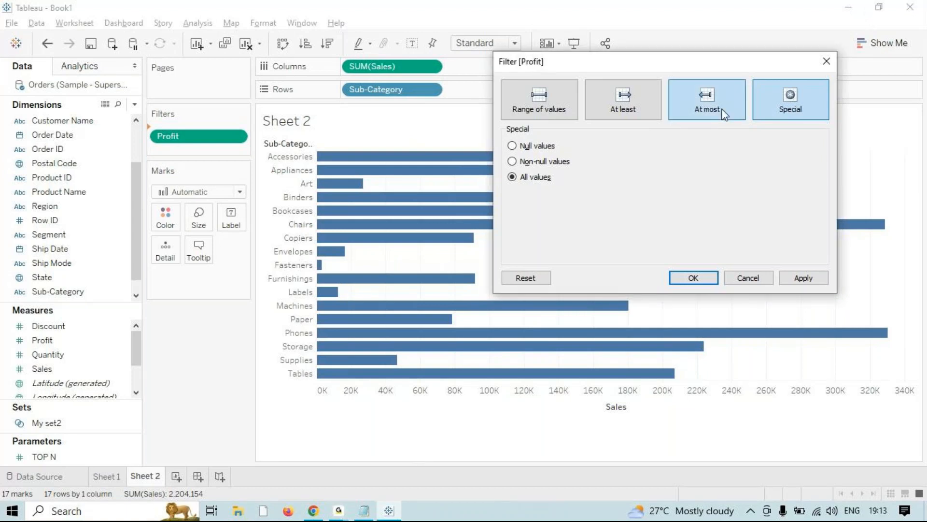
- Apply the Null values condition to the Profit filter and change the selection to Non-null values
click(512, 145)
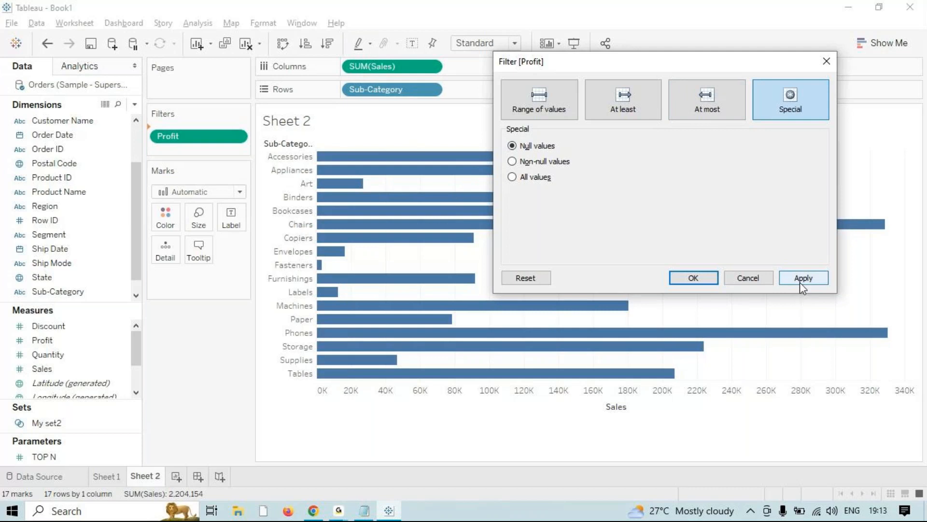
click(800, 282)
click(543, 164)
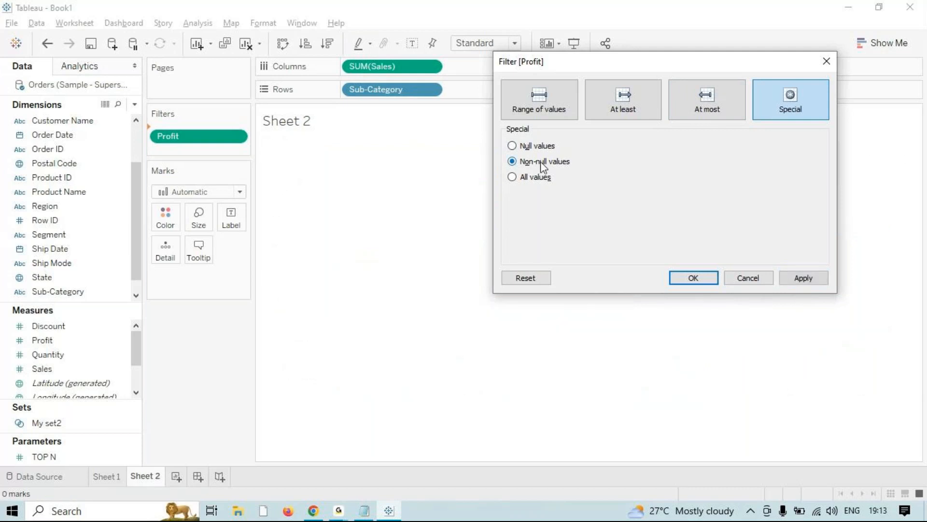
- Apply the special Profit filter for non-null values, switch it to all values, and confirm the filter
click(804, 279)
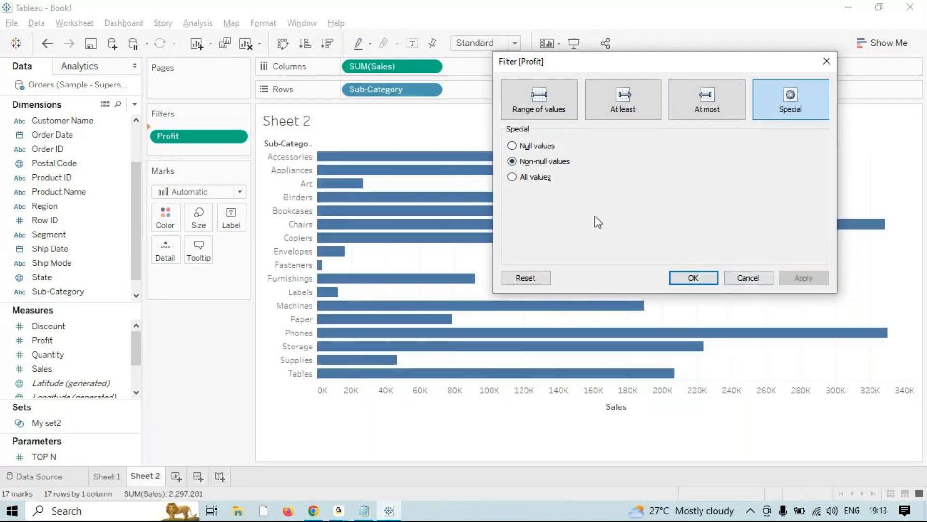
click(528, 177)
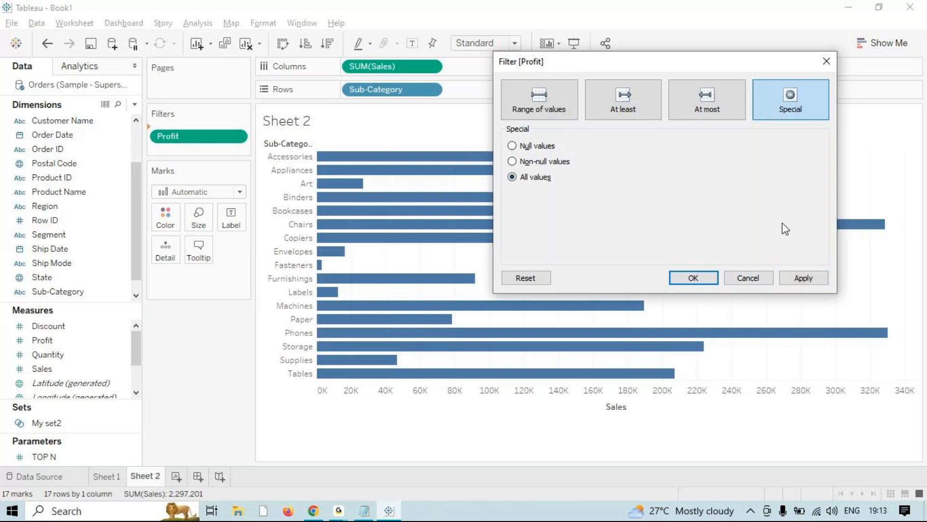
click(803, 278)
click(507, 278)
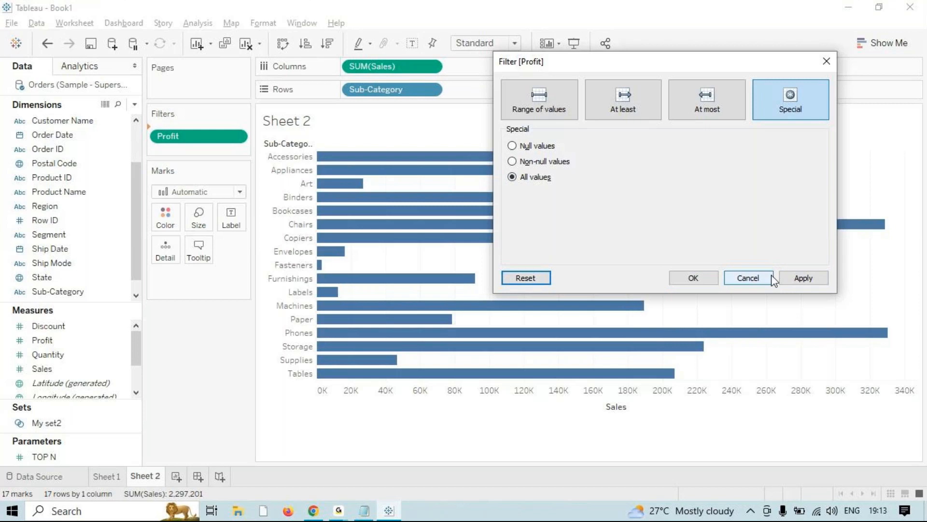
click(791, 280)
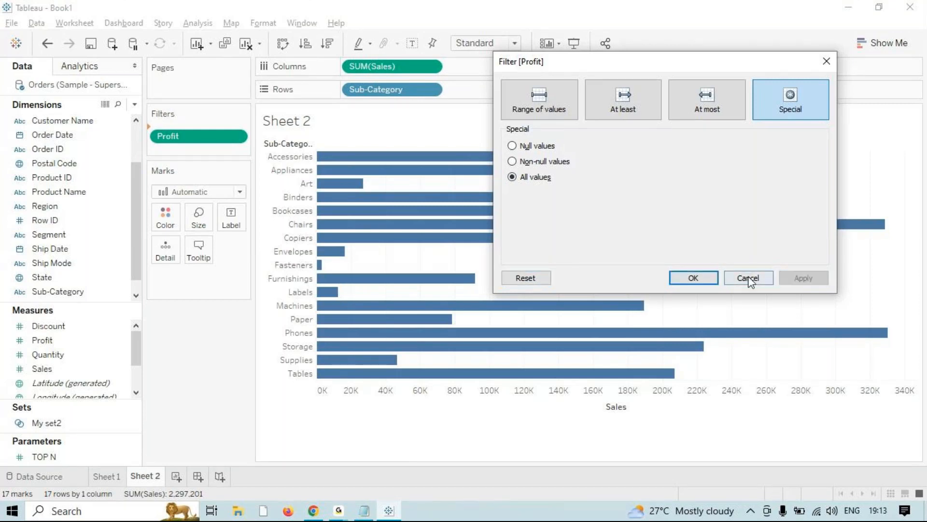
click(697, 278)
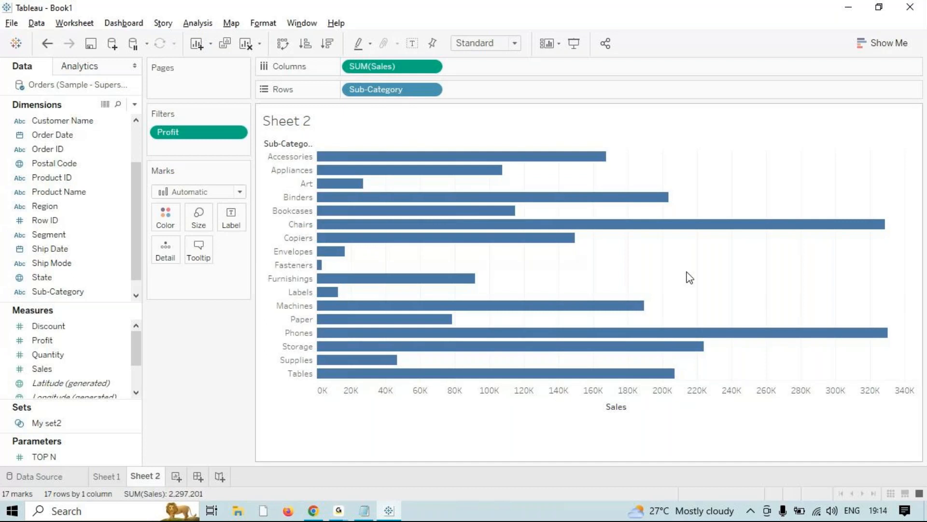
mouse_move(401, 280)
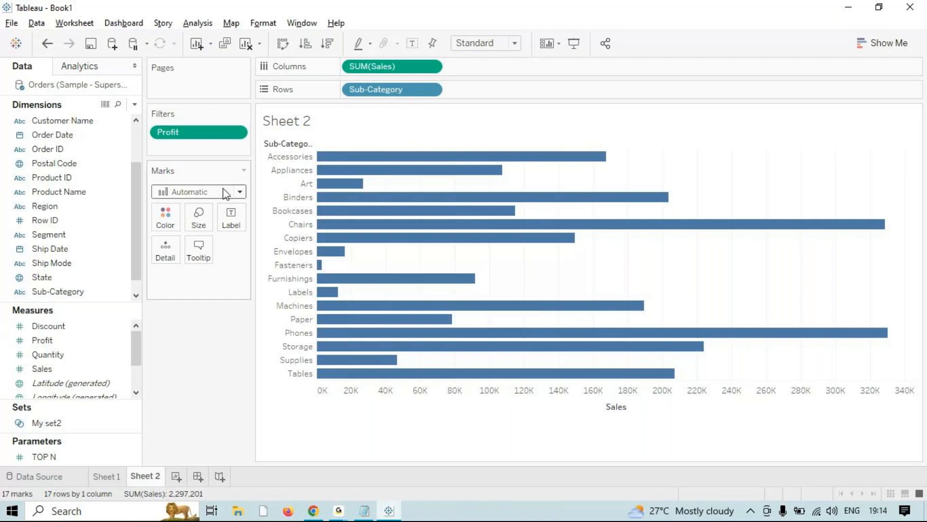
click(73, 340)
drag(82, 341, 205, 140)
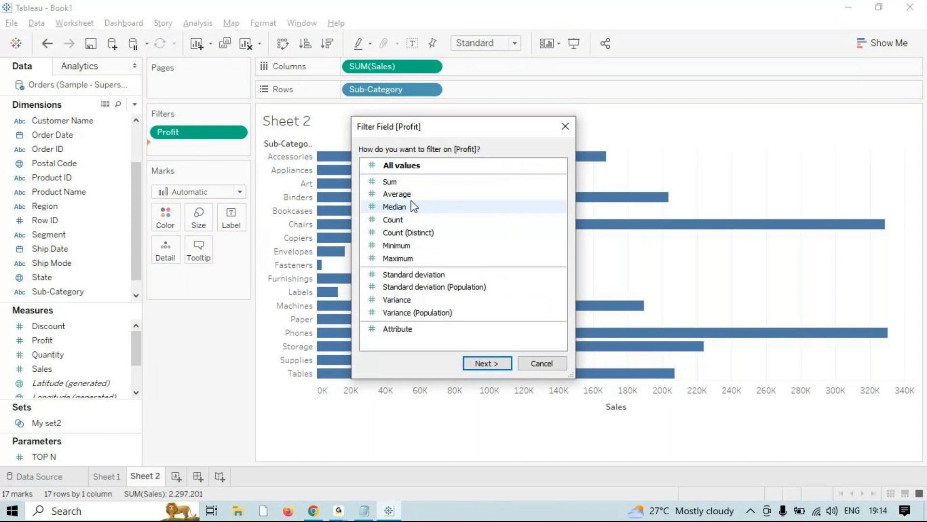
click(486, 363)
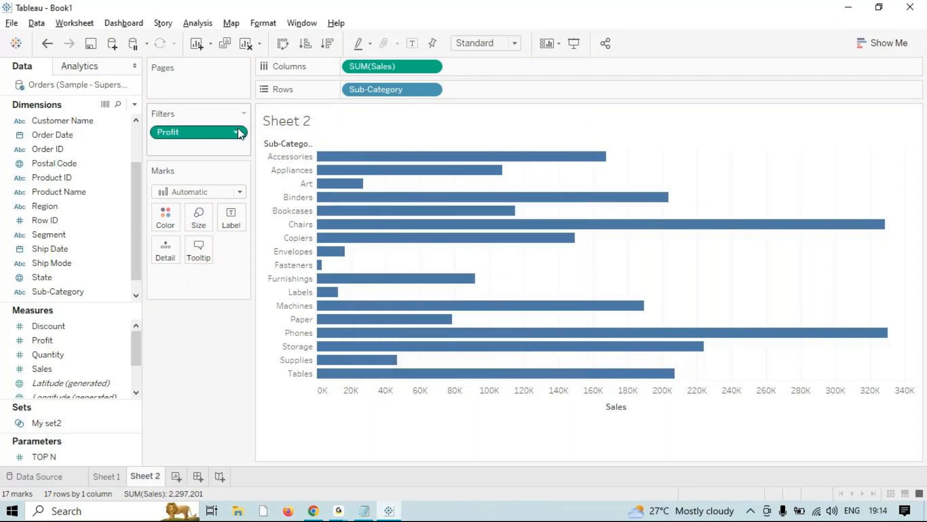
- Reopen the Profit filter for editing and apply its special Non-null values option
double_click(222, 132)
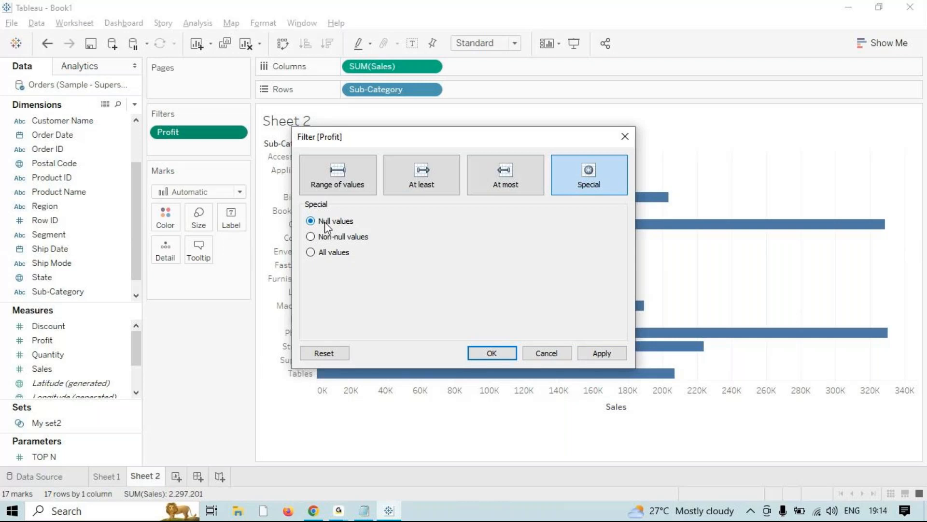
drag(378, 146, 524, 146)
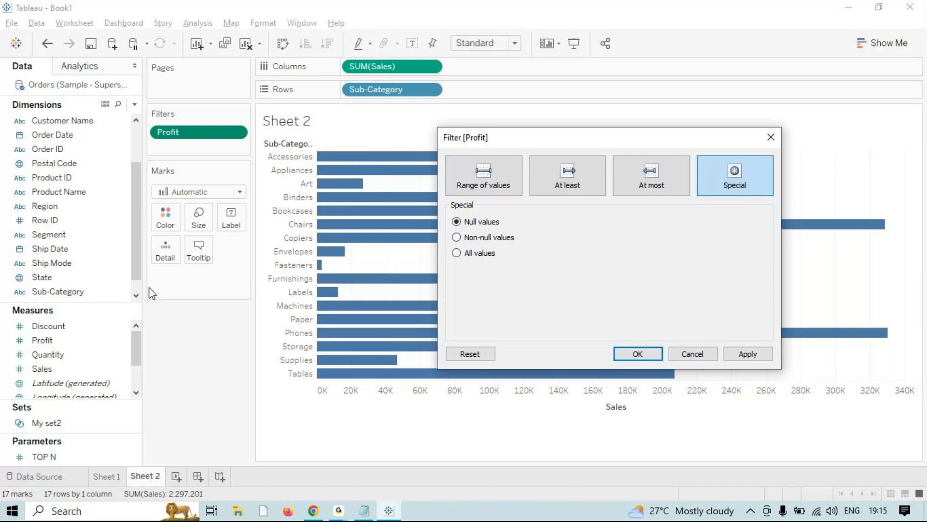
click(492, 240)
click(752, 354)
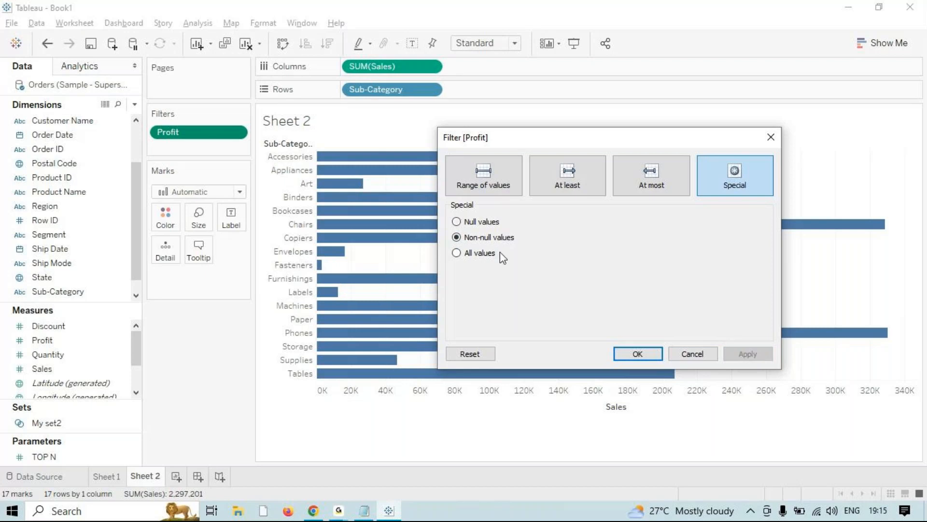
- Apply the Null values option to the Profit filter, then change it to All values and confirm
click(499, 224)
click(737, 354)
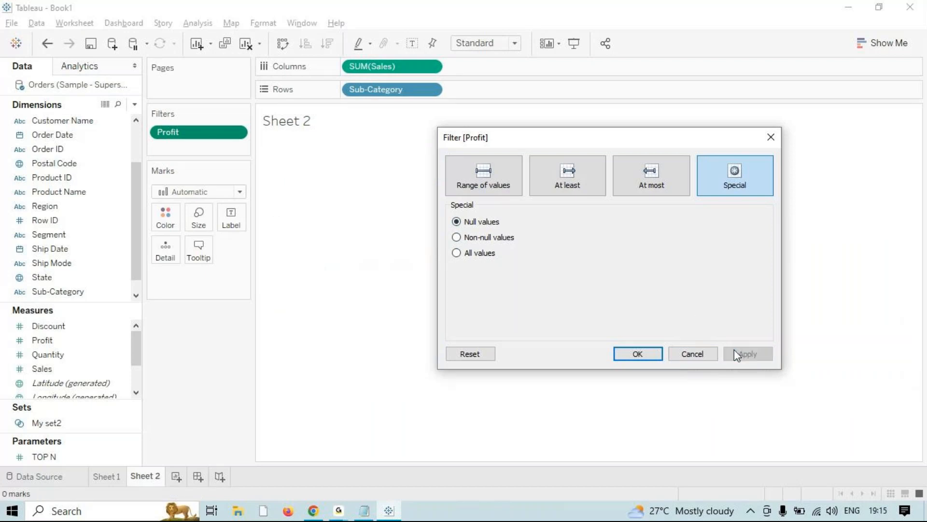
click(487, 254)
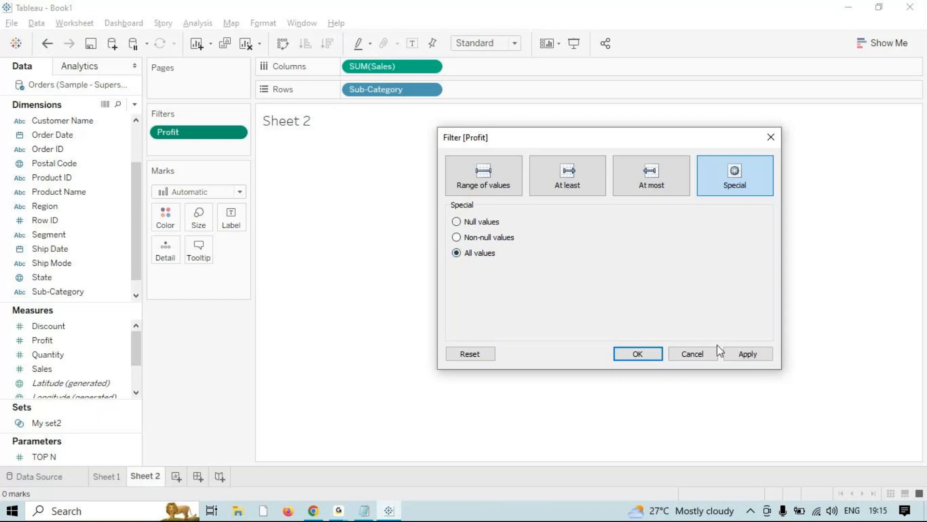
click(736, 356)
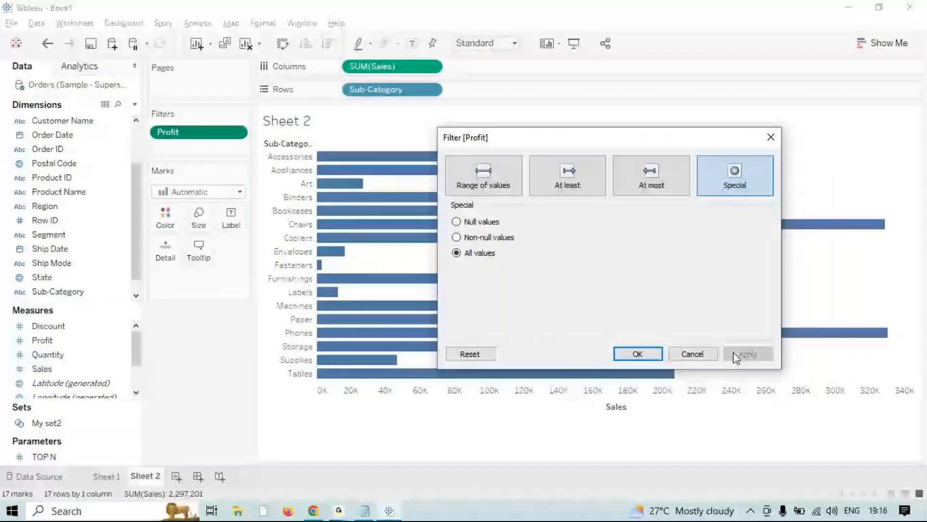
click(651, 356)
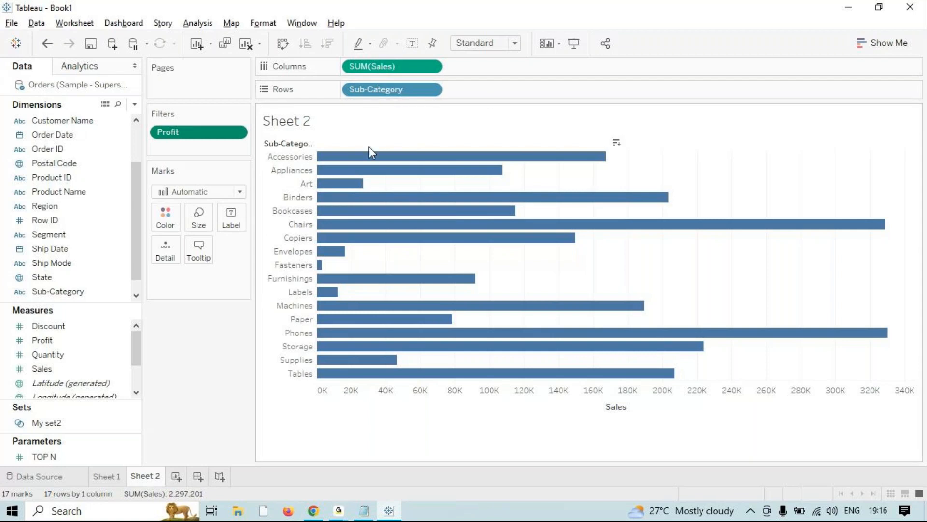
- Switch to the Notepad notes and add the line "Auto generated feilds" below Sets, separated by a blank line
key(alt+Tab)
key(alt+Tab)
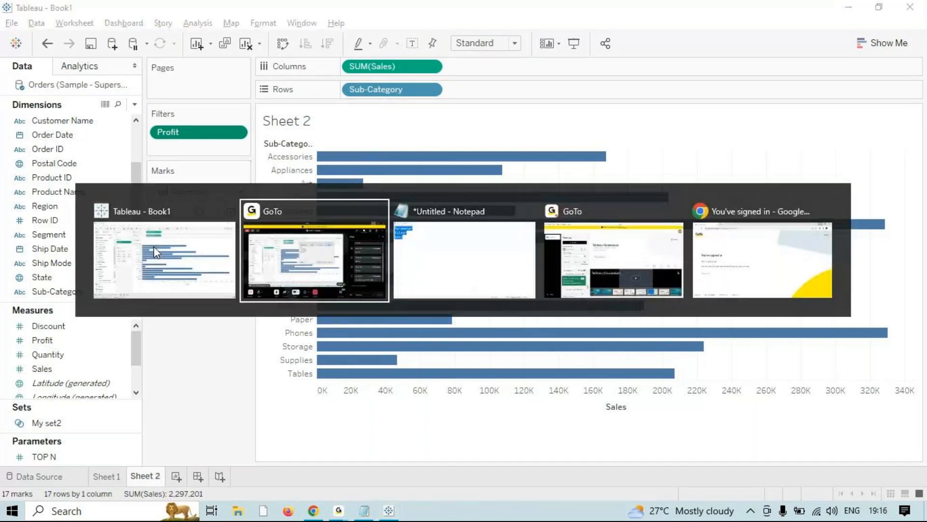
click(138, 101)
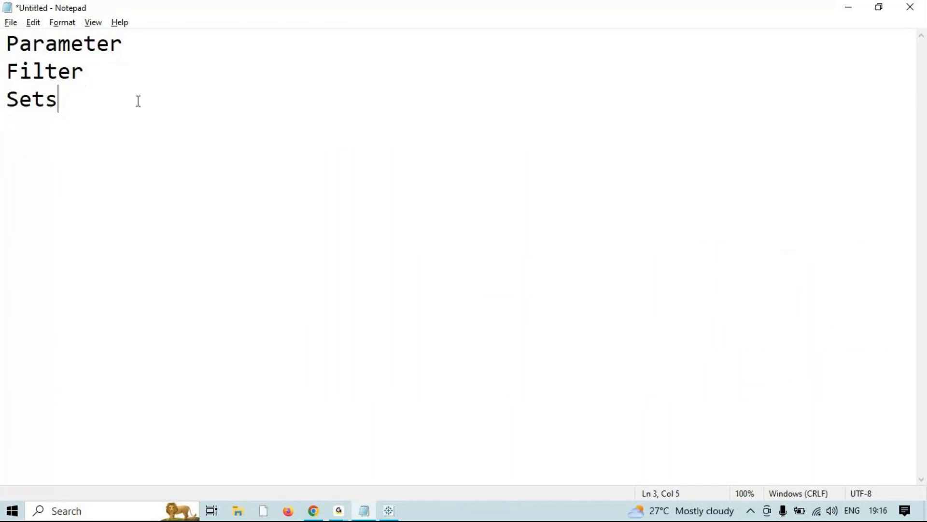
key(Return)
key(Return)
text(Auto gene)
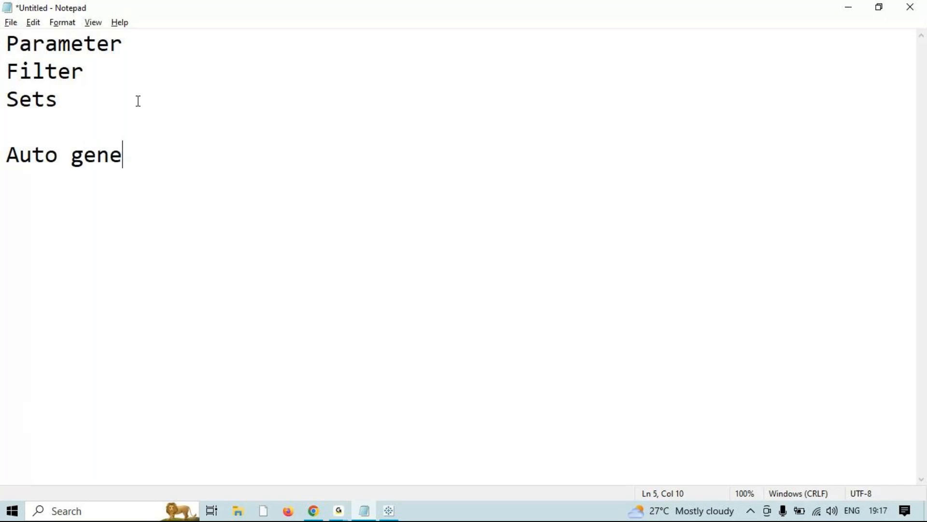
text(rated )
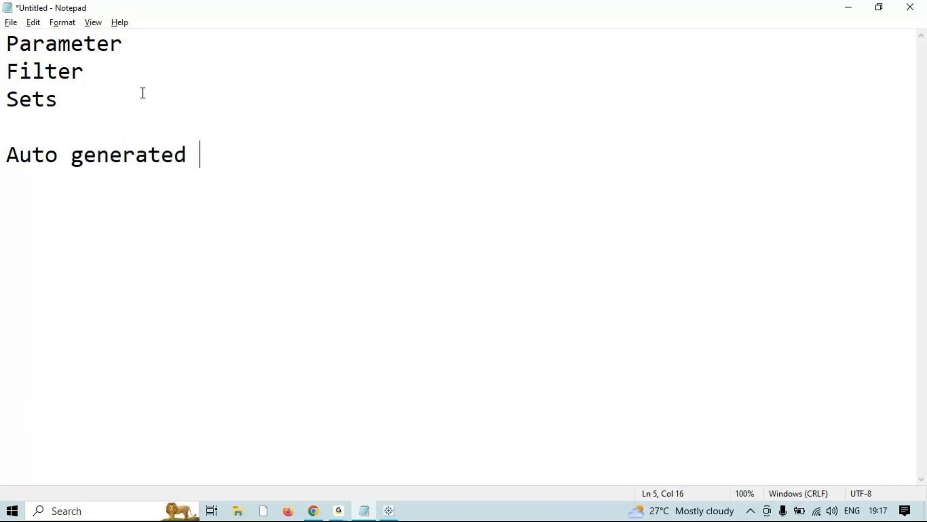
text(feilds)
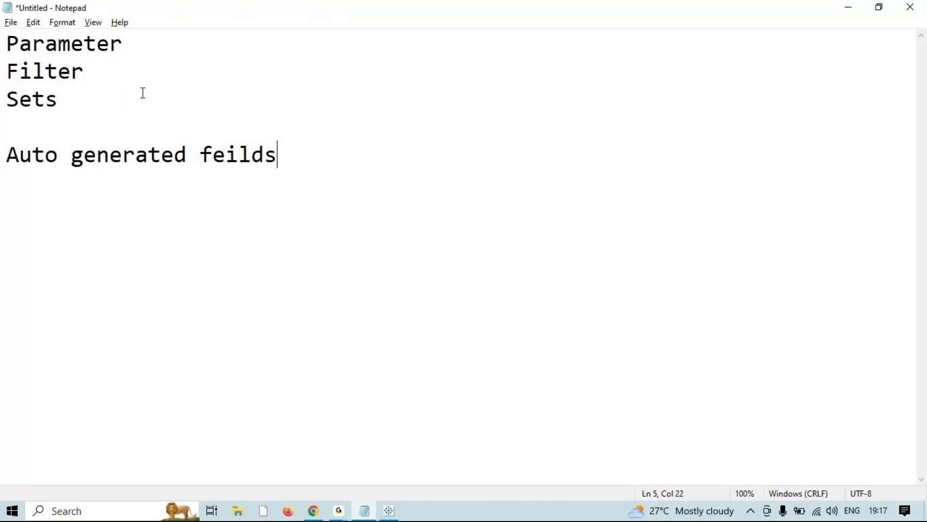
- Switch to Tableau, delete the My set2 set and the TOP N parameter, and clear Sheet 2
key(alt+Tab)
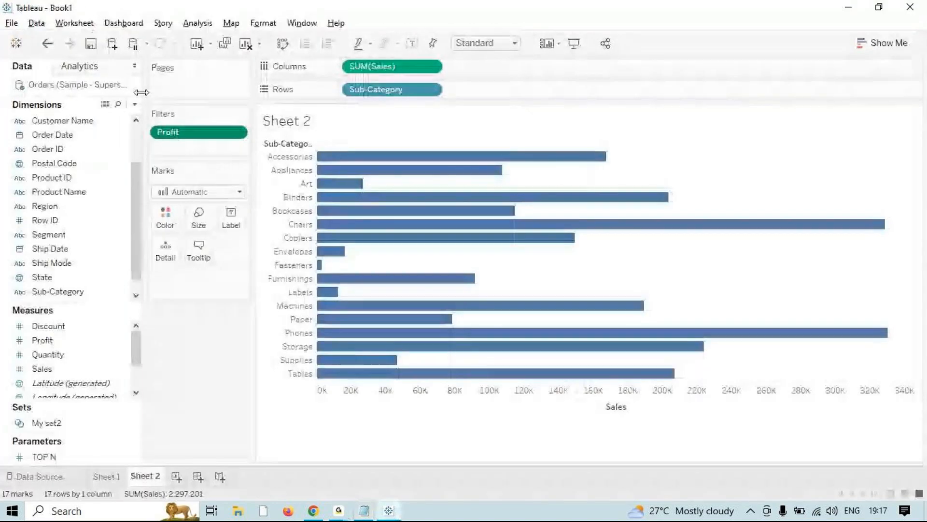
right_click(73, 434)
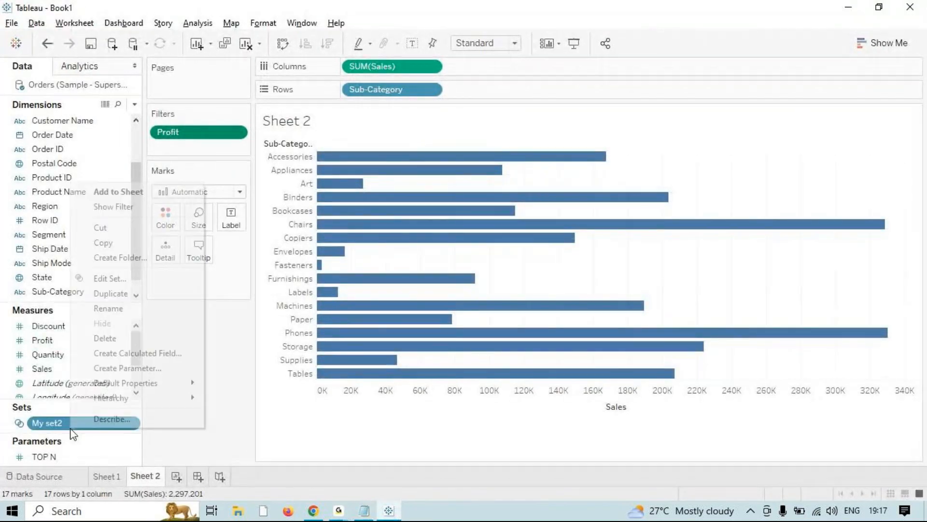
click(126, 339)
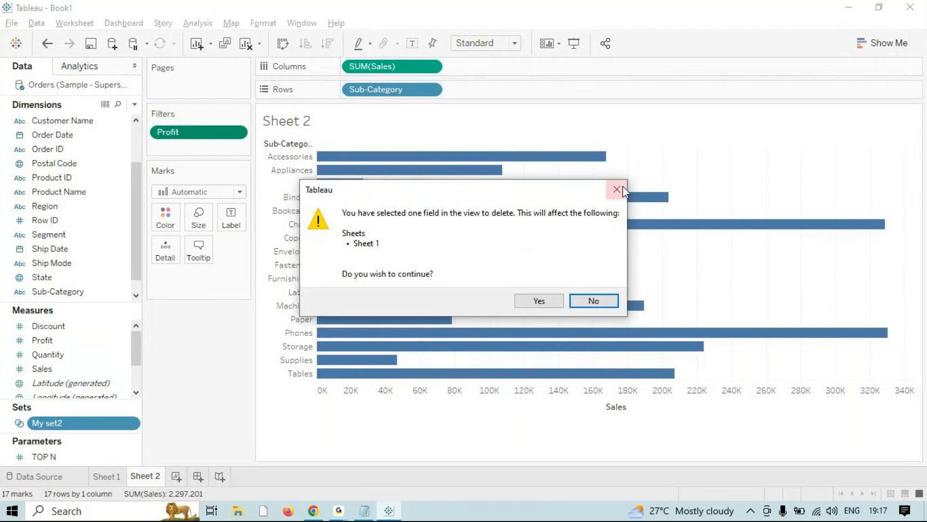
click(539, 301)
click(464, 272)
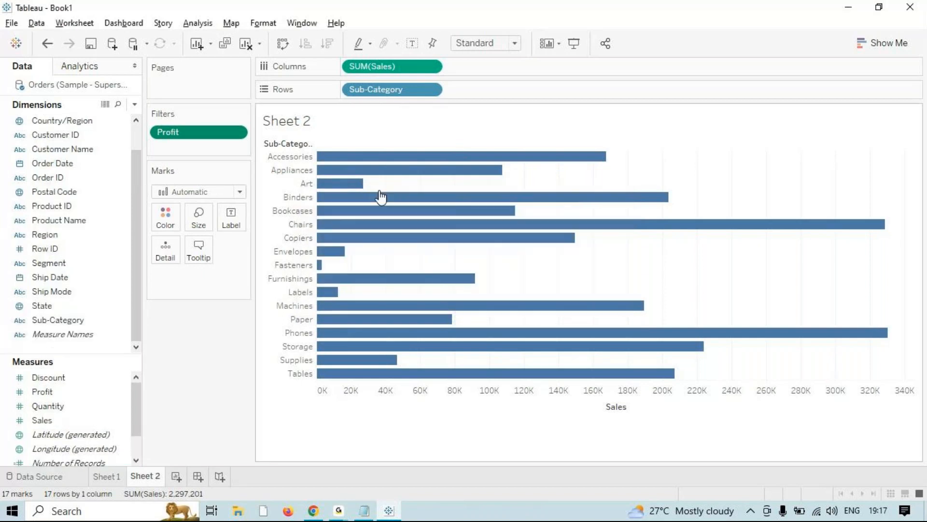
click(246, 44)
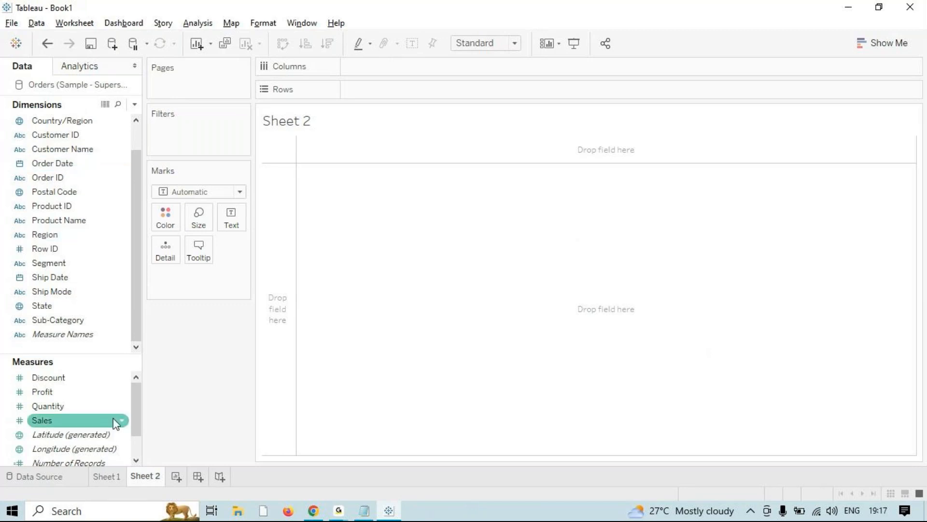
- Examine the descriptions of the generated measures Measure Values, Number of Records, Longitude and Latitude
drag(135, 404, 133, 438)
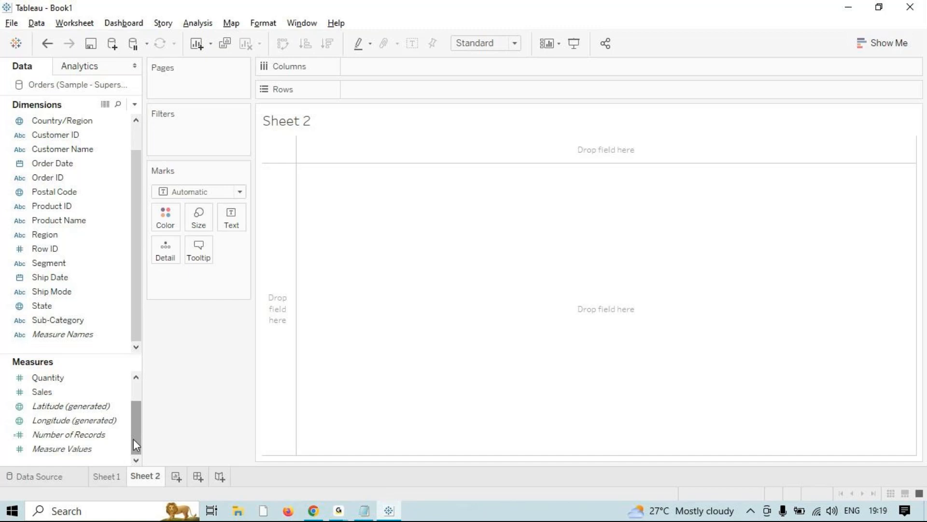
click(100, 450)
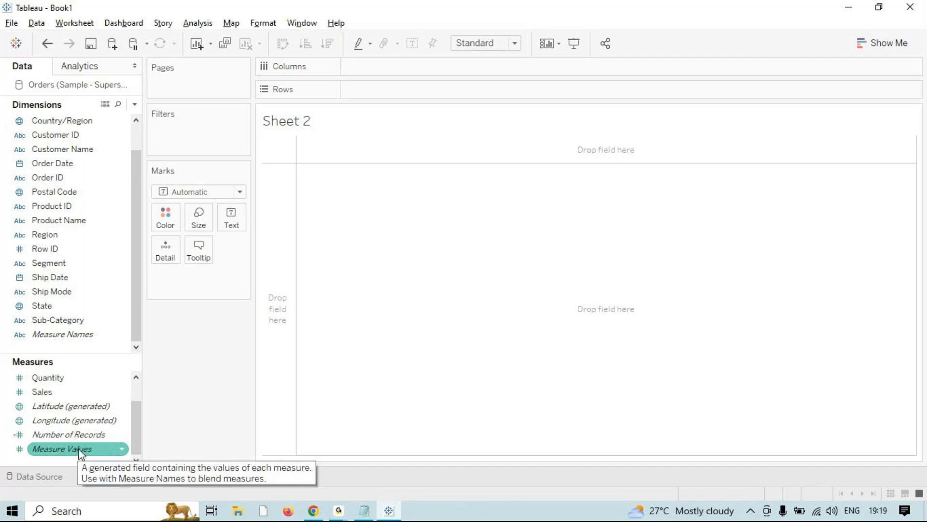
click(88, 437)
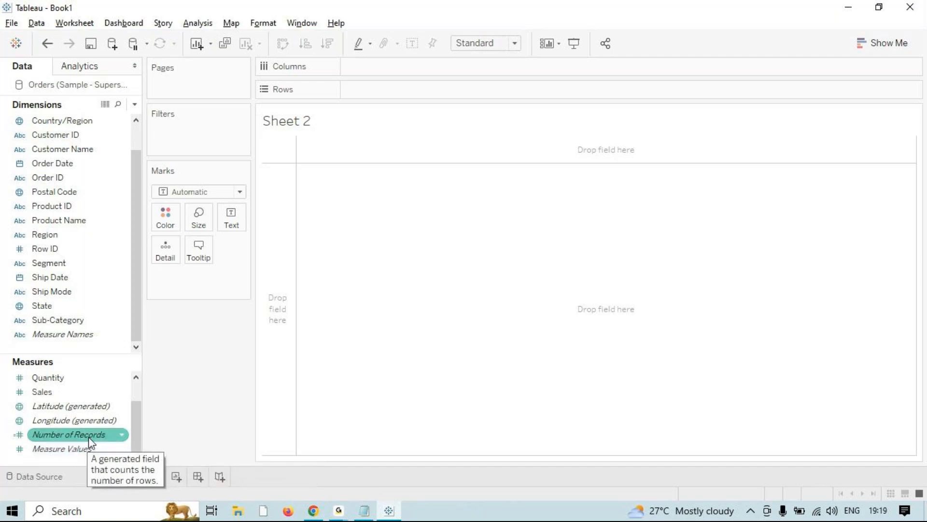
click(96, 423)
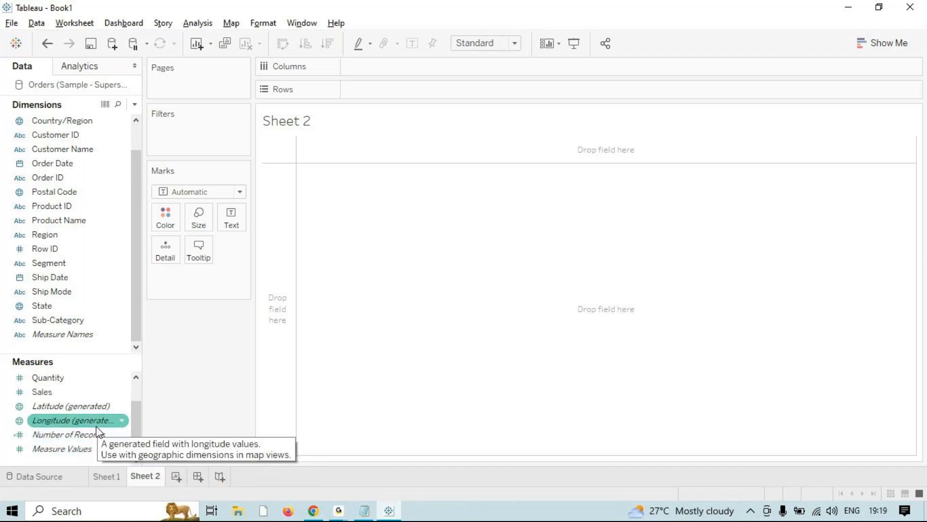
click(103, 412)
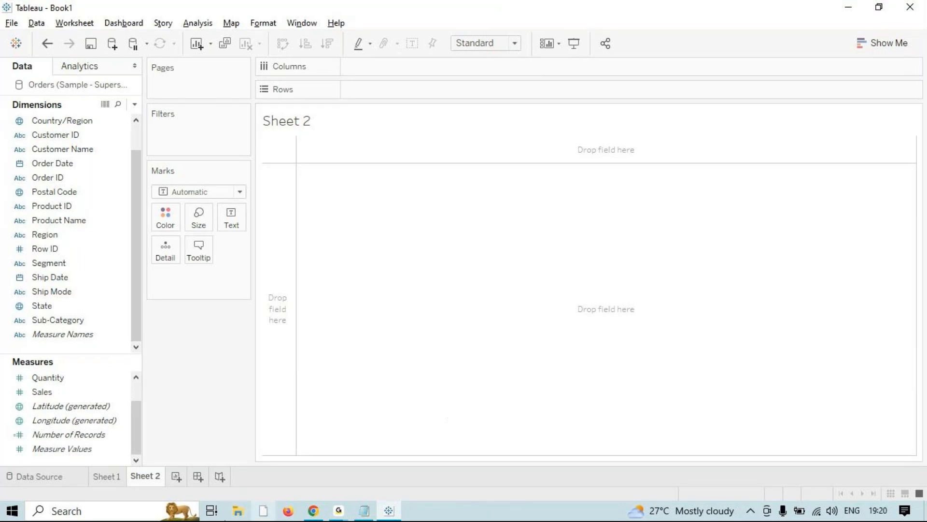
- Add the generated Measure Values field to Sheet 2 and inspect the bars of the resulting chart
click(42, 449)
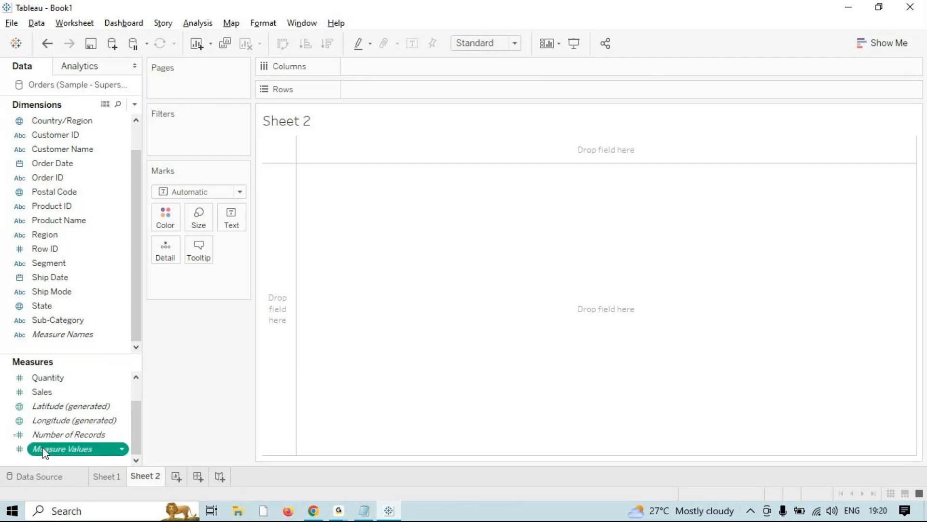
double_click(44, 449)
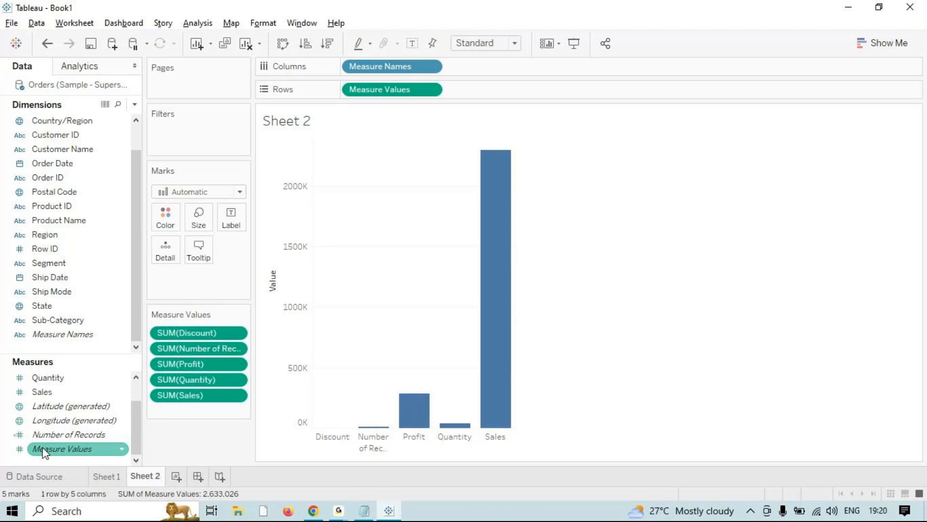
mouse_move(341, 432)
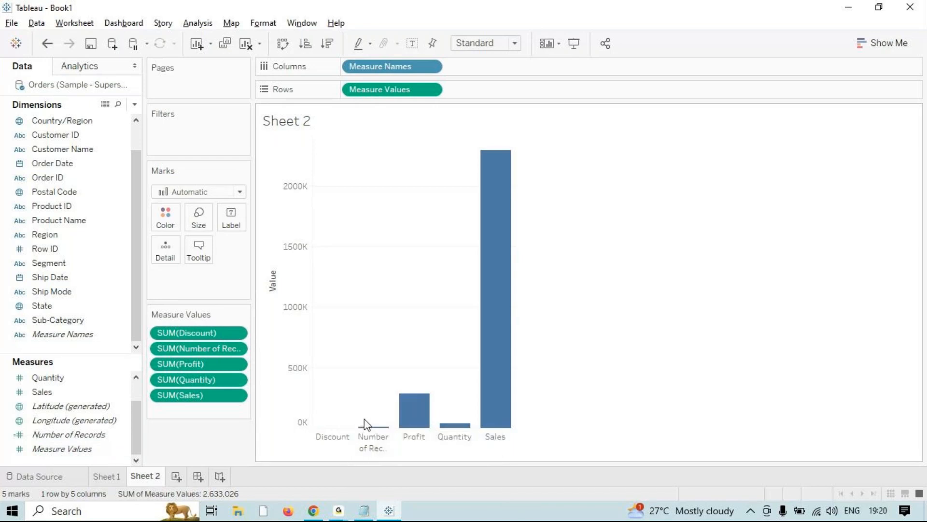
mouse_move(458, 426)
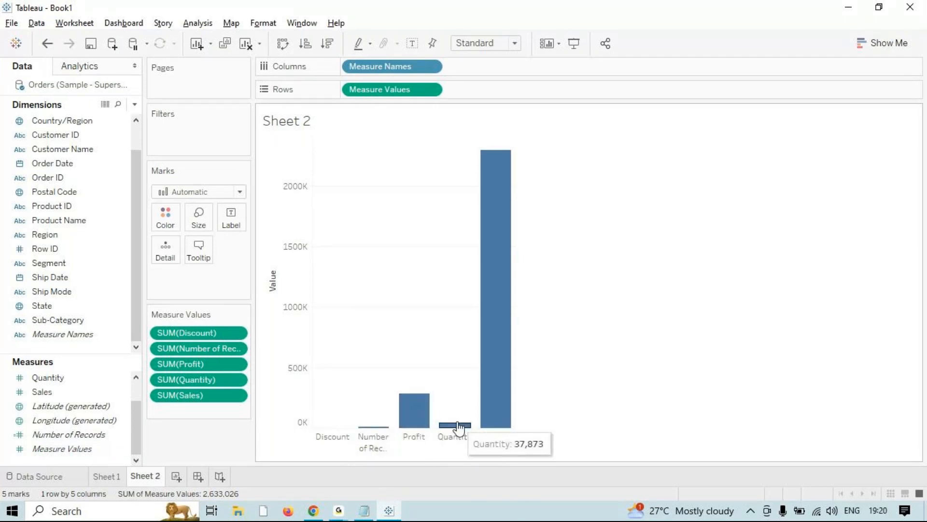
mouse_move(483, 412)
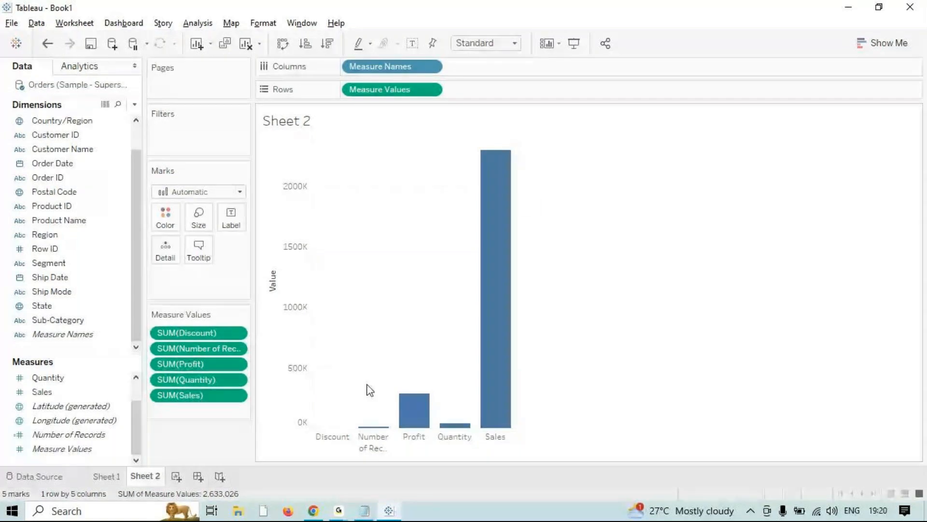
- Label the bars of the Sheet 2 chart with Measure Names, and clear the sheet
mouse_move(485, 365)
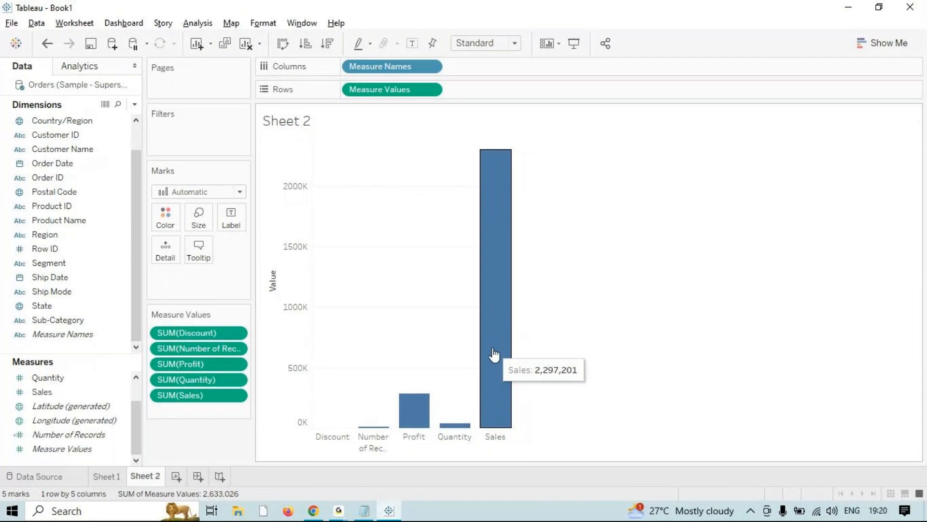
drag(97, 332, 233, 218)
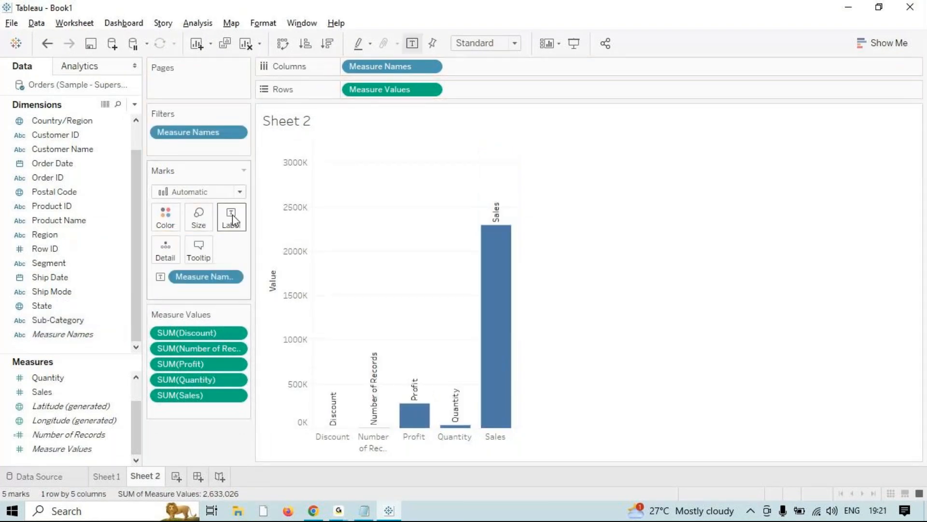
click(247, 46)
- Add the generated Measure Values field to the empty Sheet 2 view, and clear the sheet again
click(79, 450)
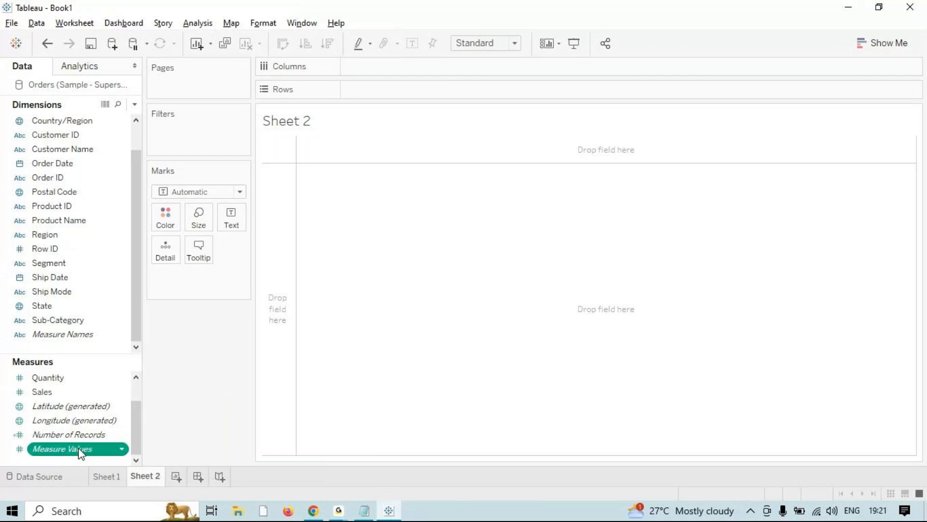
drag(80, 449, 356, 349)
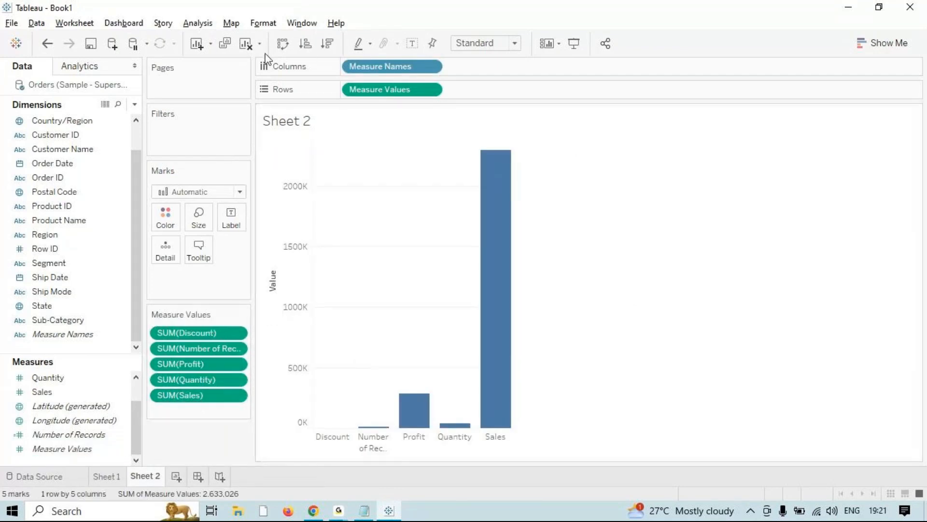
click(245, 45)
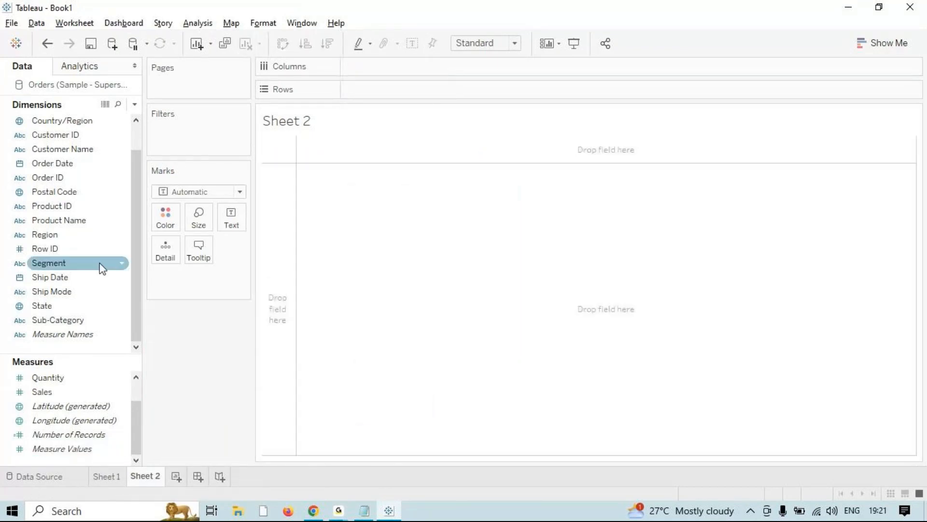
- Build a Measure Names text table with its rows and columns swapped, and clear Sheet 2
double_click(65, 335)
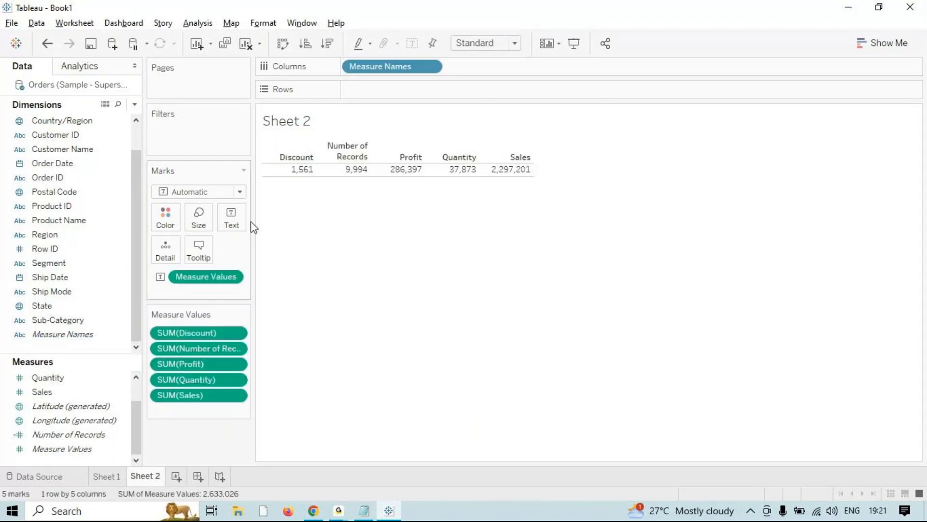
key(ctrl+w)
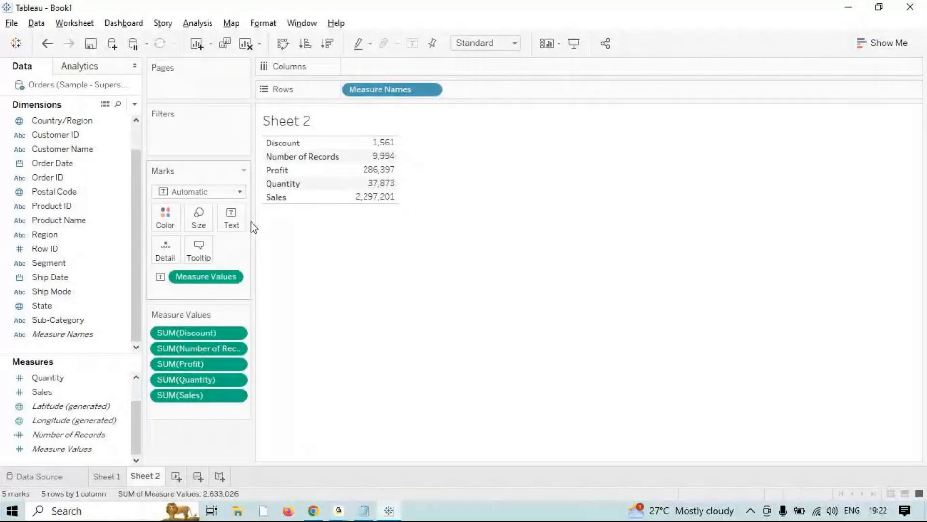
click(246, 44)
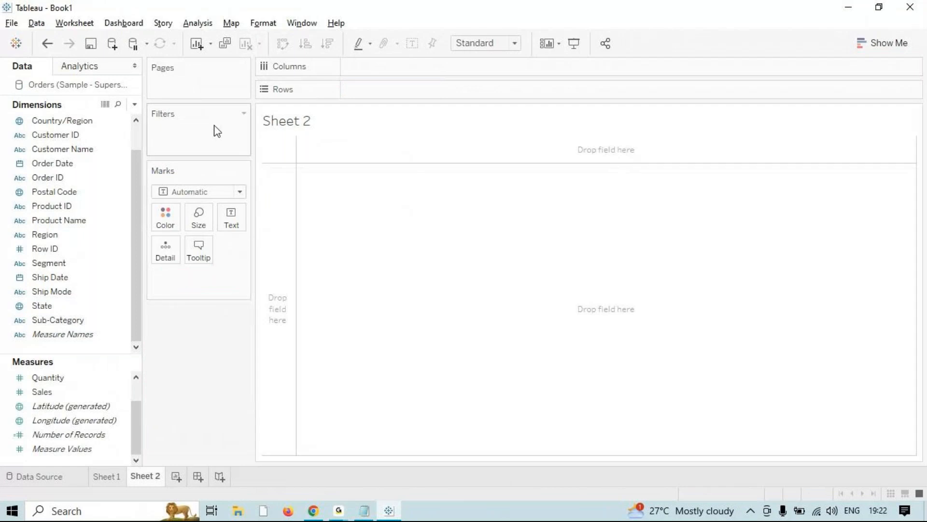
- Start a new calculated field and name it "Sum of Sales"
click(198, 24)
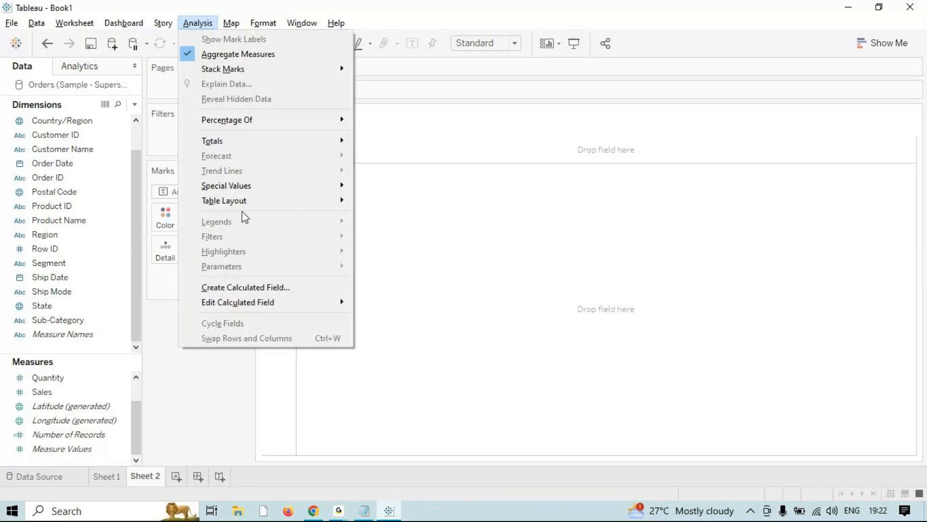
click(252, 287)
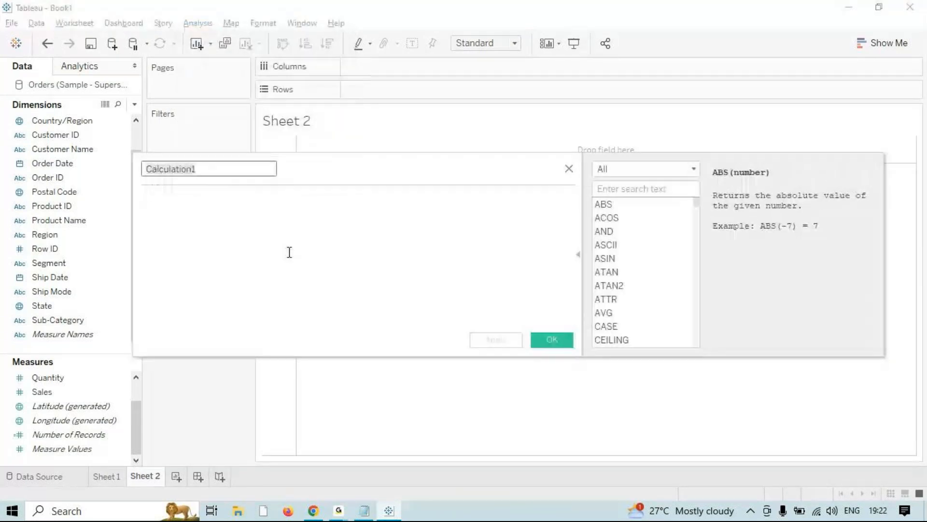
text(SUm o)
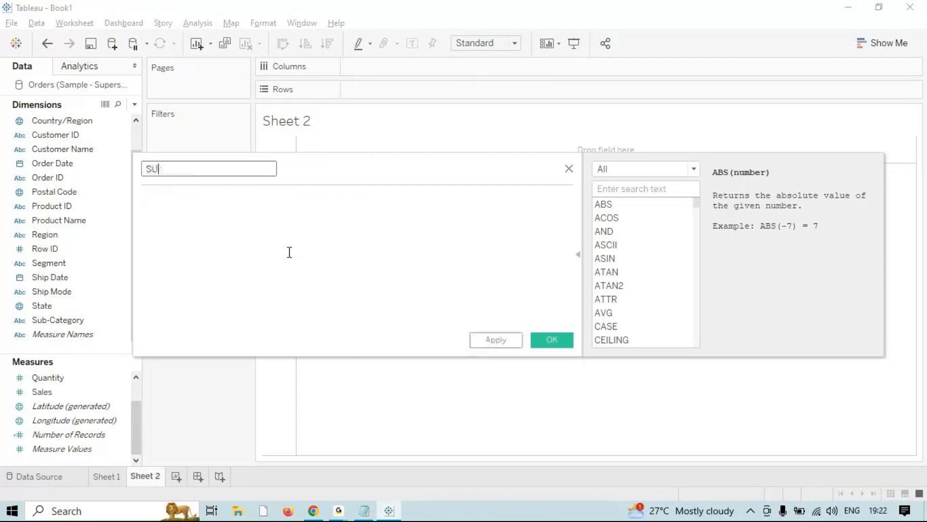
text(f)
key(BackSpace)
key(BackSpace)
key(BackSpace)
key(BackSpace)
key(BackSpace)
text(um of Sales)
- Save the Sum of Sales field with the formula SUM([Sales]) and show it as text on Sheet 2
click(202, 247)
text(SUM([Sales]))
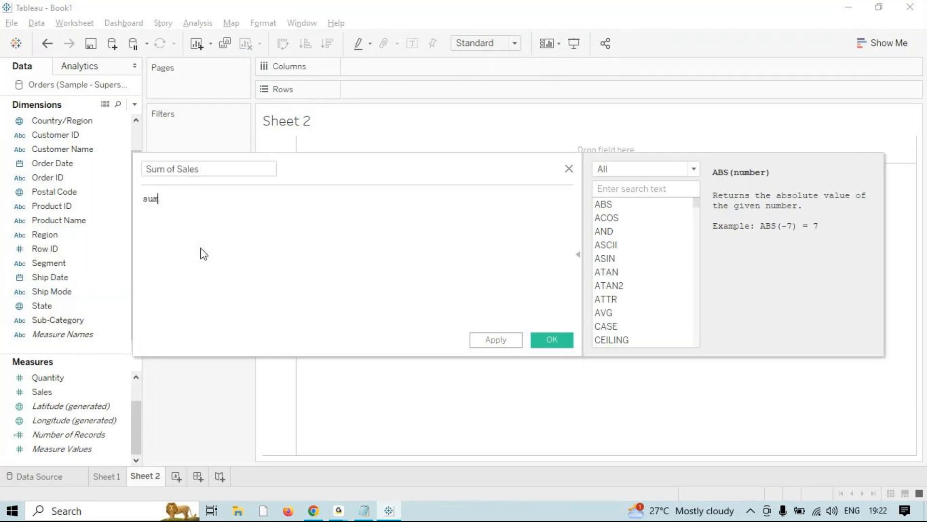
key(Return)
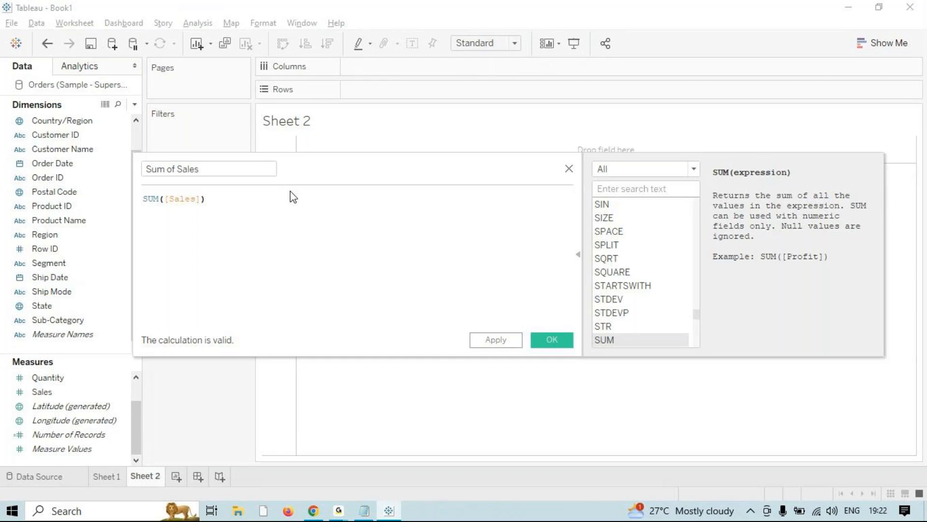
click(492, 342)
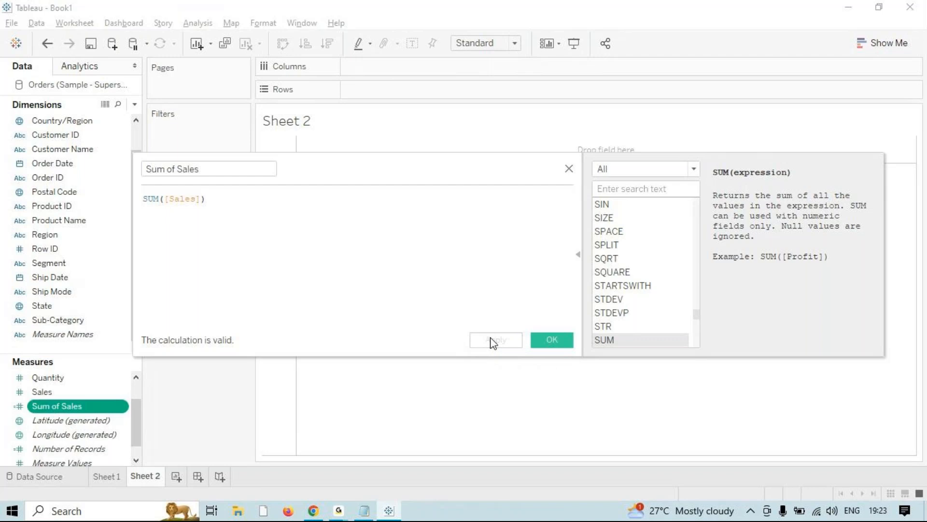
click(552, 340)
drag(56, 406, 236, 215)
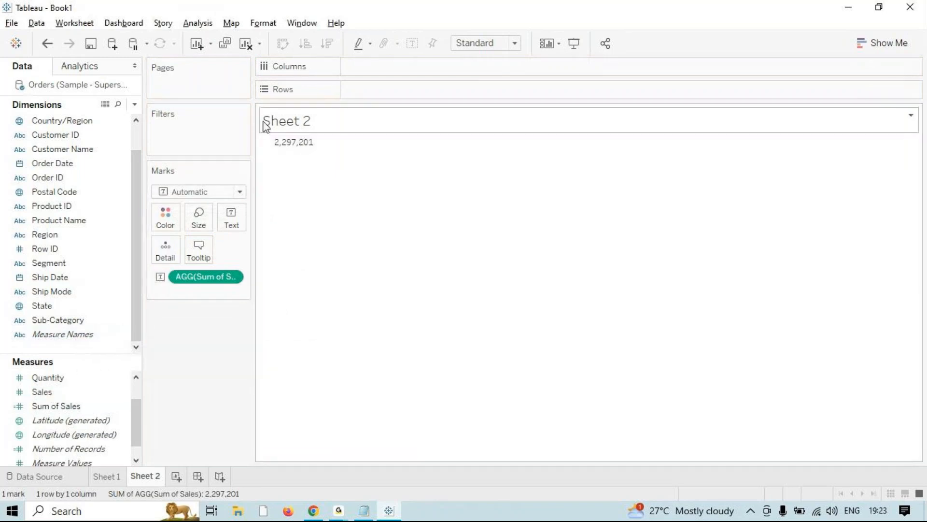
- Create a calculated field named "sum of discount" with the formula SUM([Discount])
click(207, 29)
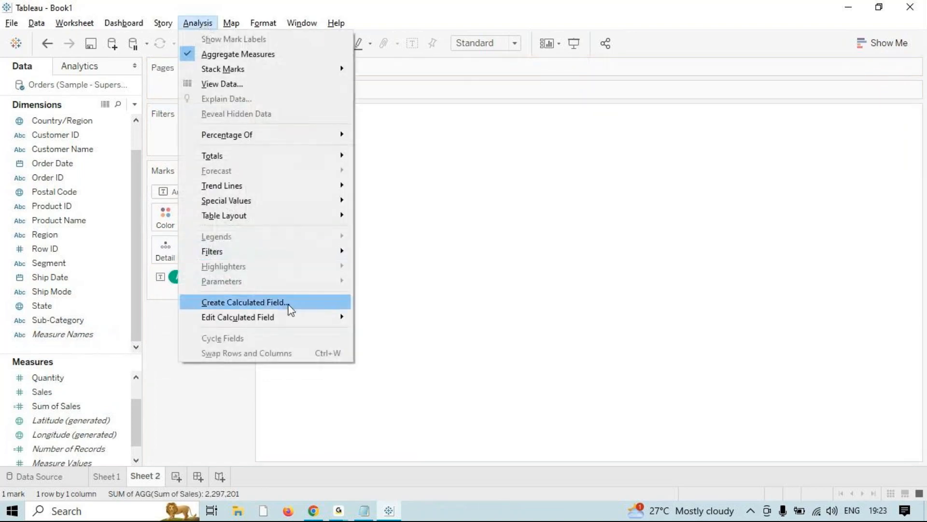
click(291, 303)
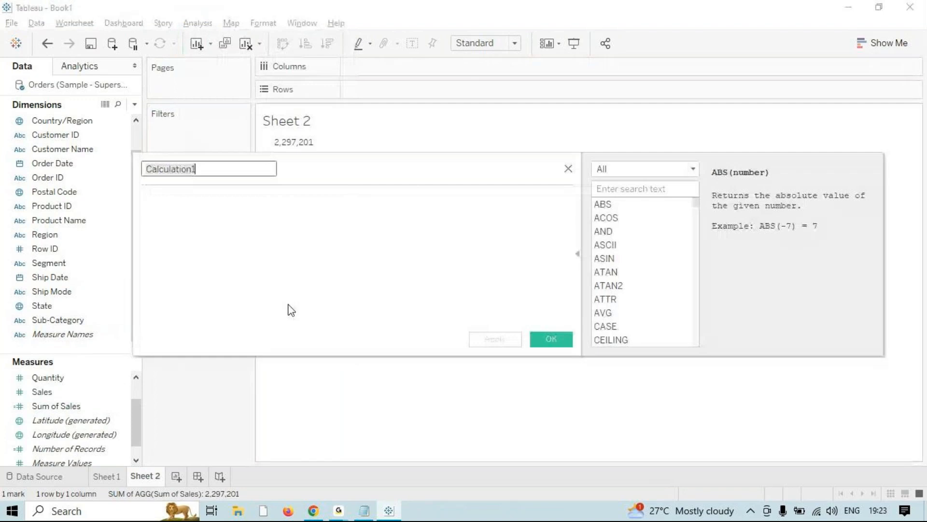
text(sum of discount)
click(304, 300)
text(sum)
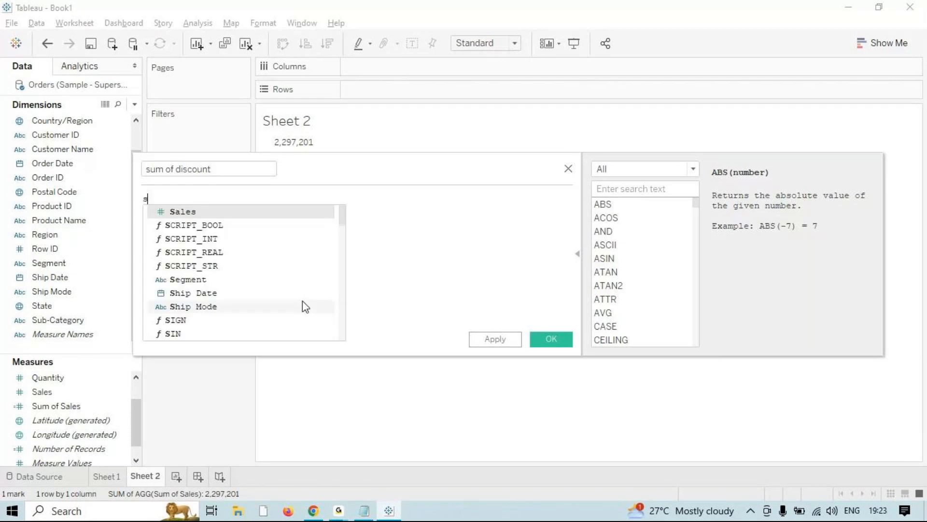
key(Return)
text(dis)
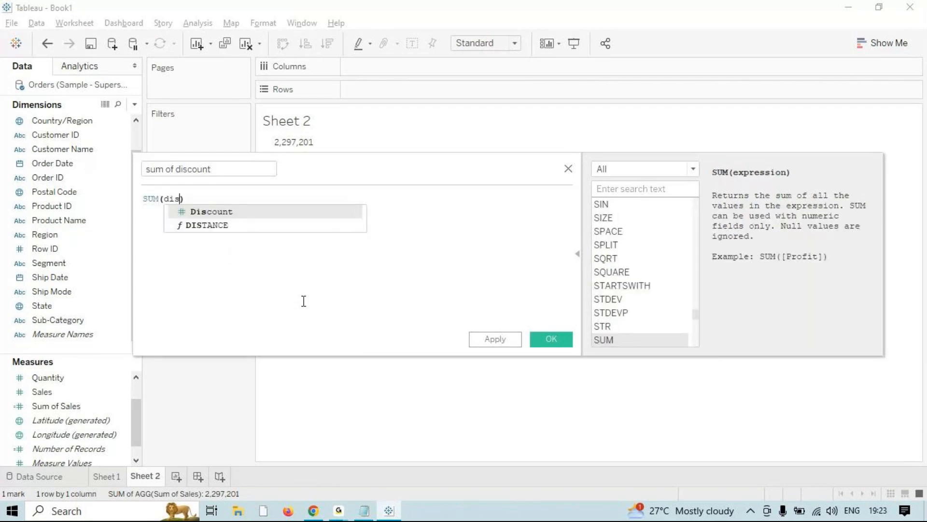
key(Return)
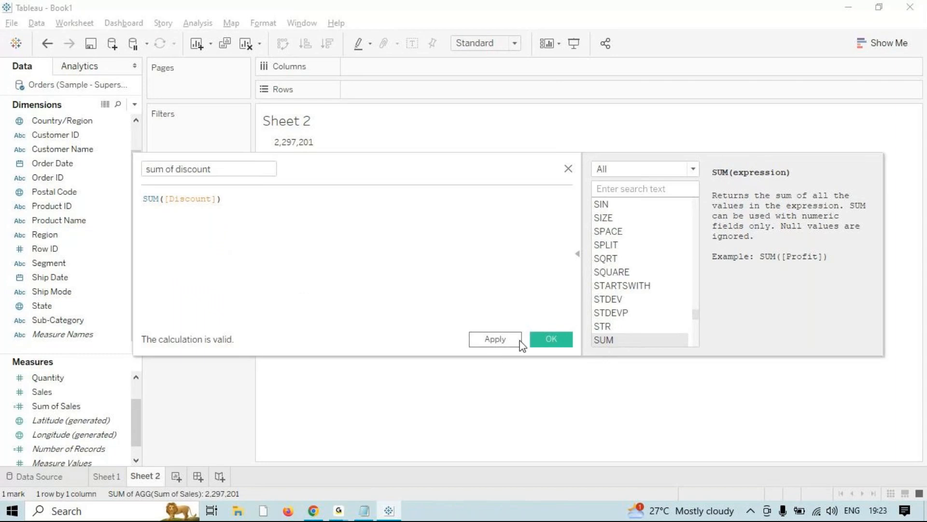
click(519, 341)
click(550, 339)
- Show sum of discount as text alongside Sum of Sales to inspect both values, and clear the sheet
drag(116, 406, 235, 223)
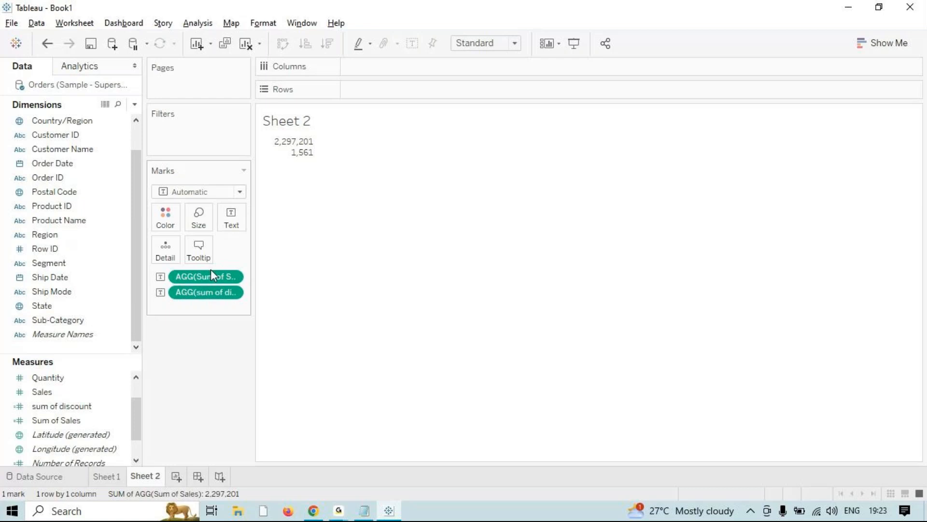
mouse_move(307, 156)
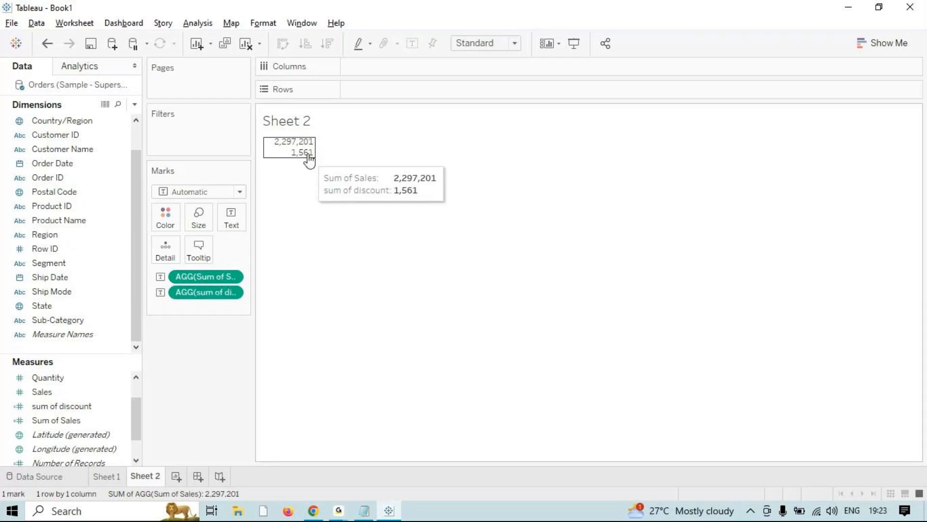
click(245, 44)
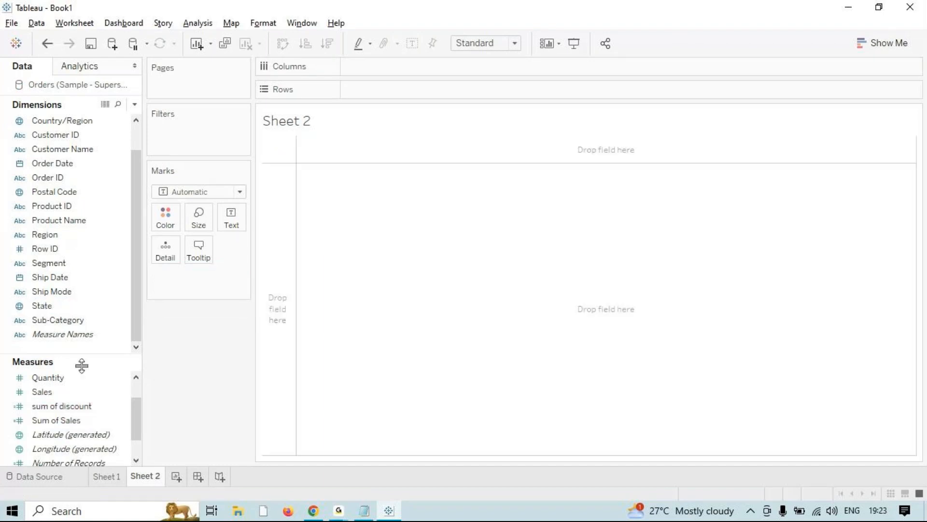
- Add Measure Names to Sheet 2 and swap rows and columns so the measures are listed vertically
click(63, 321)
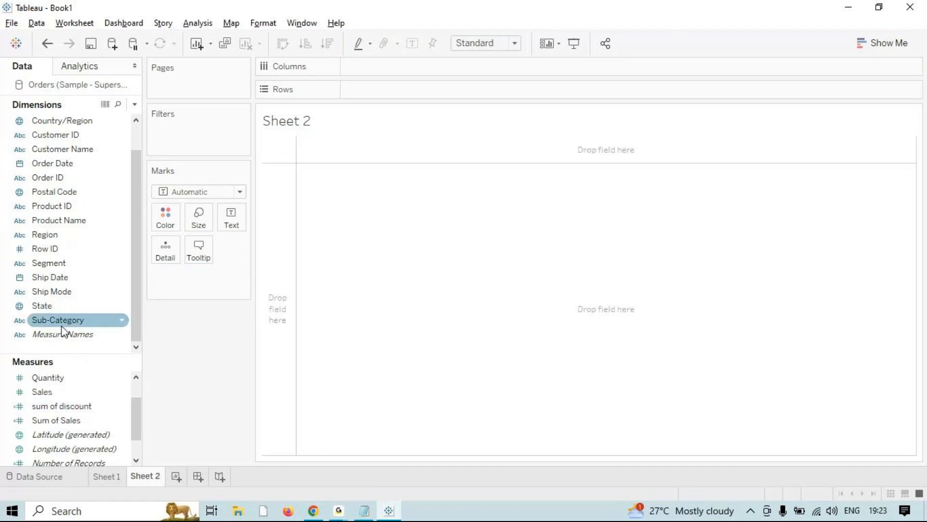
double_click(62, 334)
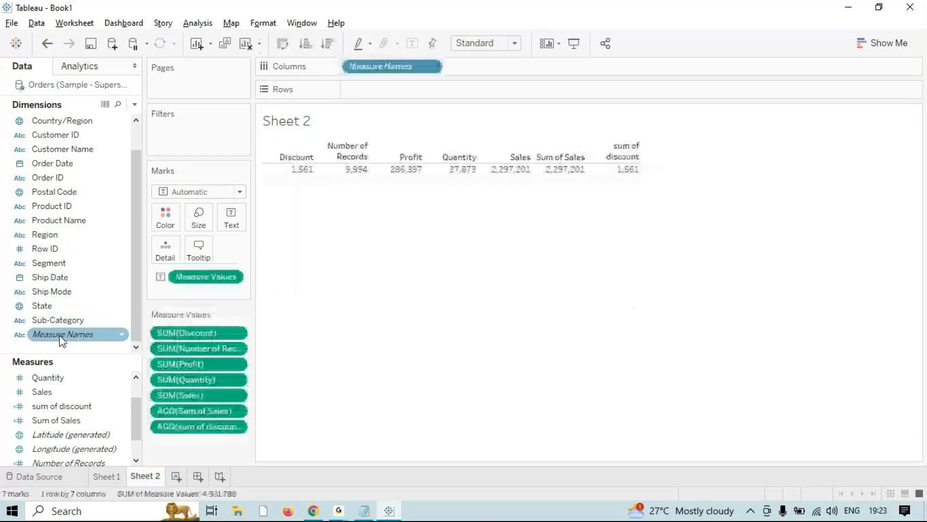
key(ctrl+w)
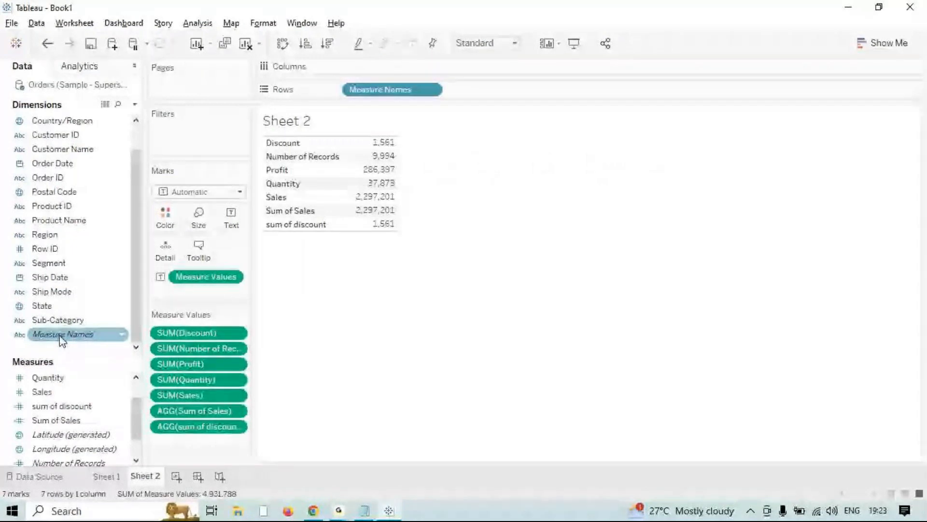
- Delete the calculated fields sum of discount and Sum of Sales from the data source
right_click(51, 407)
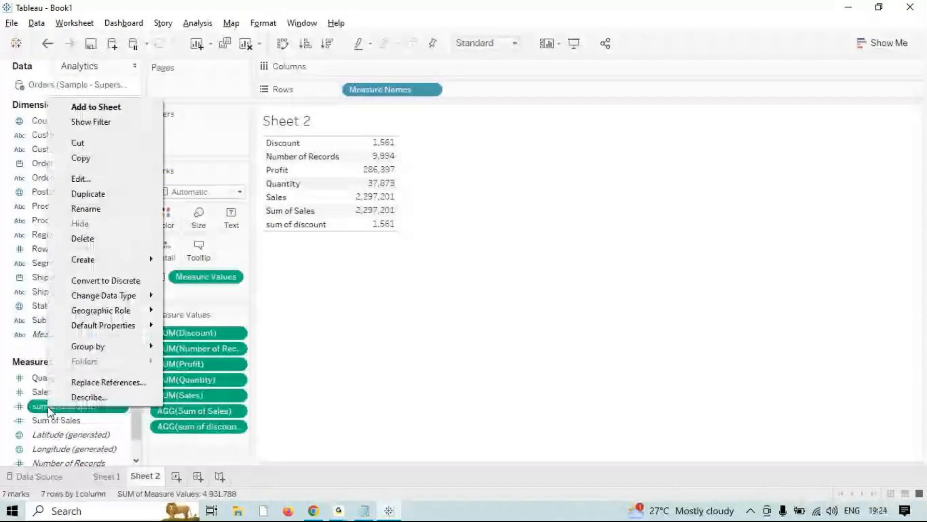
click(13, 409)
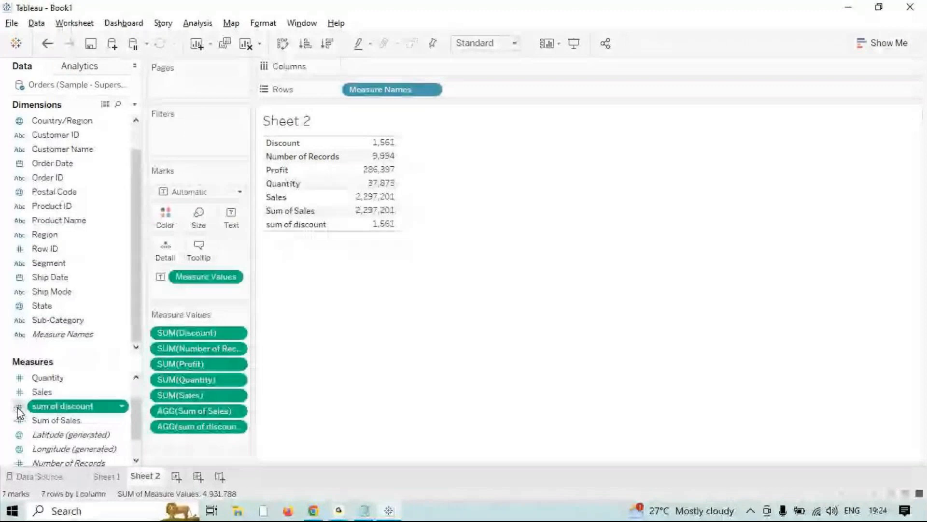
click(120, 407)
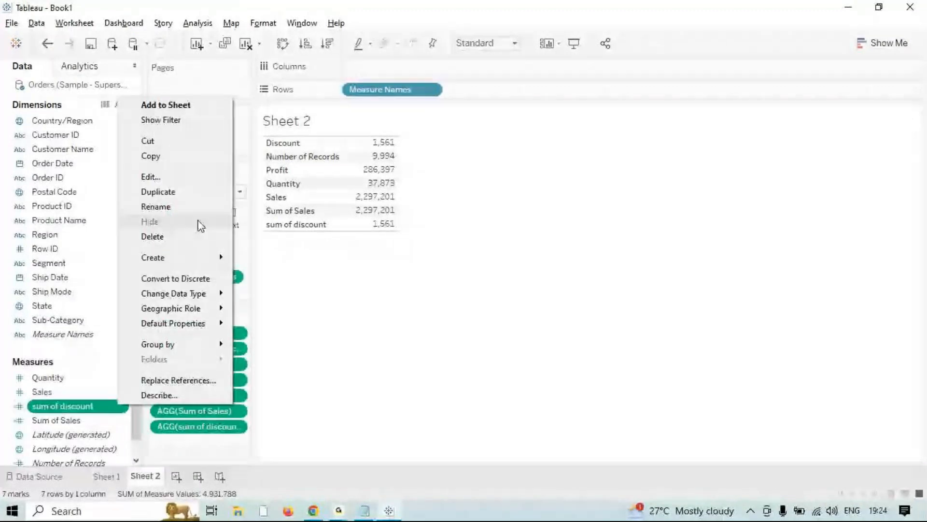
click(198, 237)
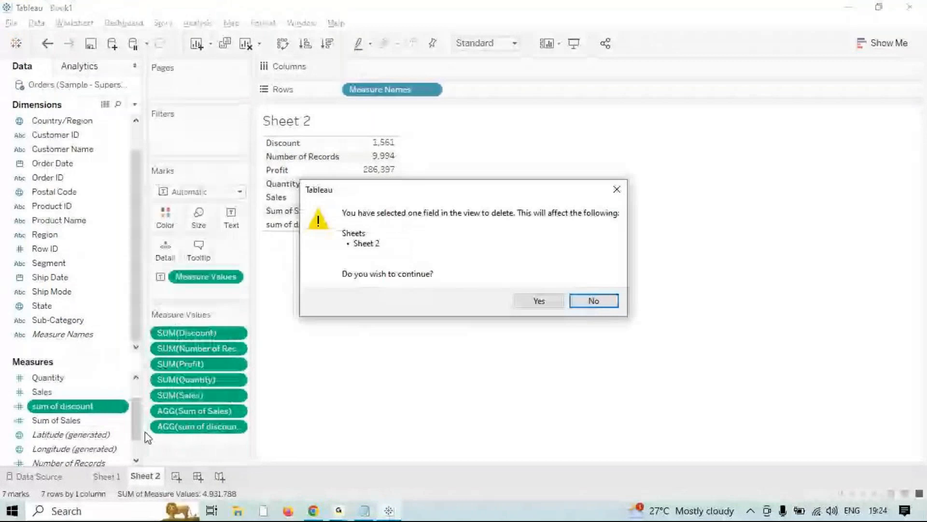
click(120, 407)
right_click(119, 408)
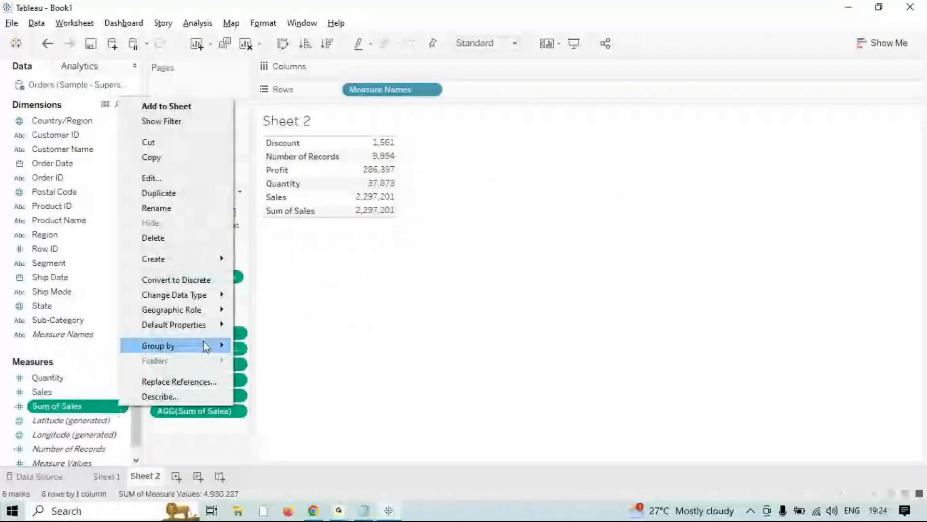
click(153, 237)
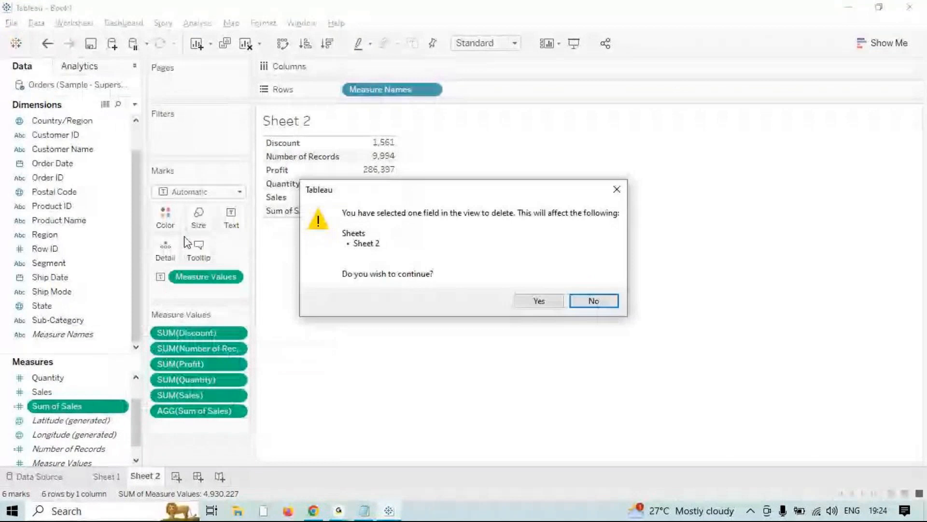
click(553, 306)
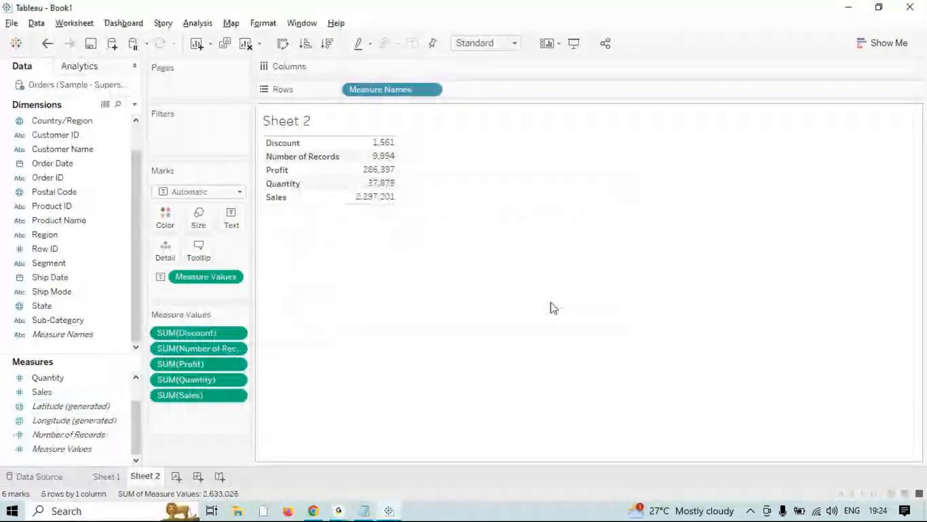
- Change the Measure Names table to a horizontal bar chart, and clear Sheet 2
click(861, 43)
click(817, 143)
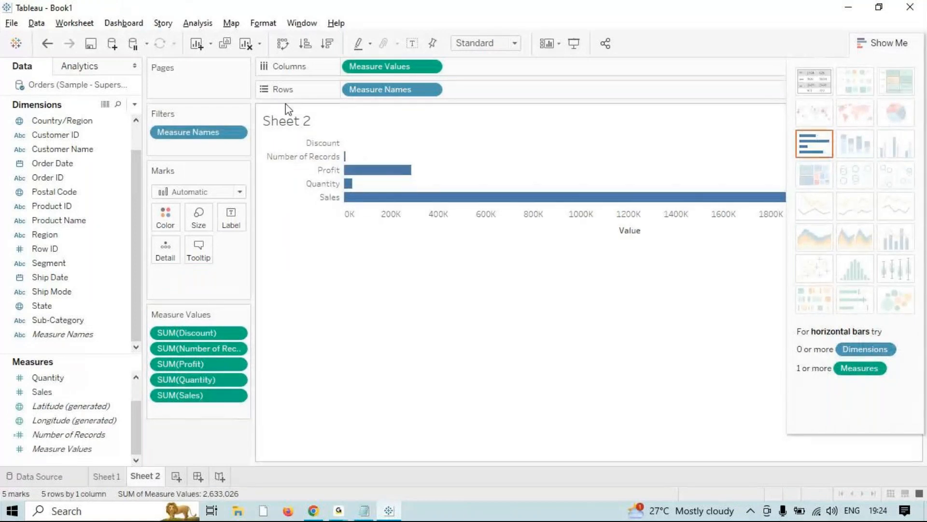
click(246, 43)
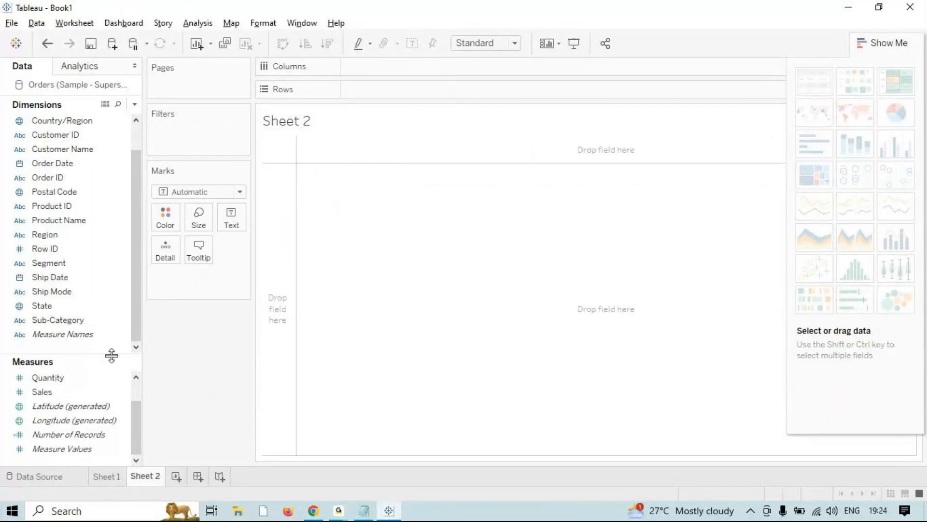
- Plot Measure Values by Measure Names on Sheet 2 to compare all measures, and clear the sheet
click(75, 448)
double_click(74, 449)
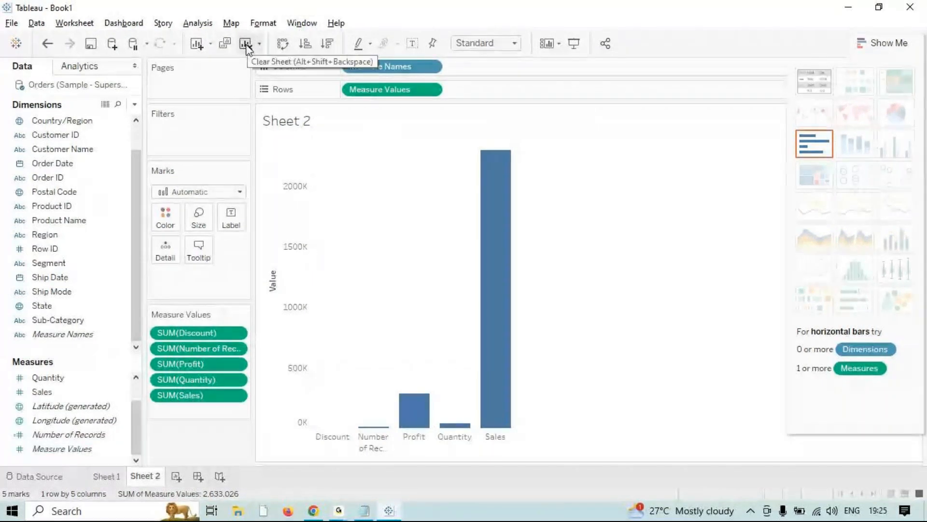
key(alt+Tab)
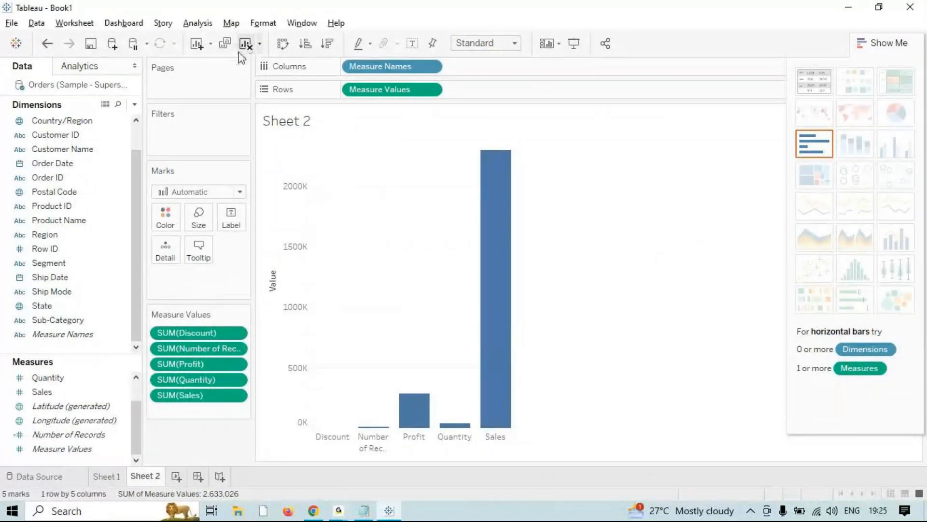
click(246, 45)
- Plot State on Sheet 2 as a map with the generated latitude and longitude, and hide the Show Me chart suggestions
click(60, 430)
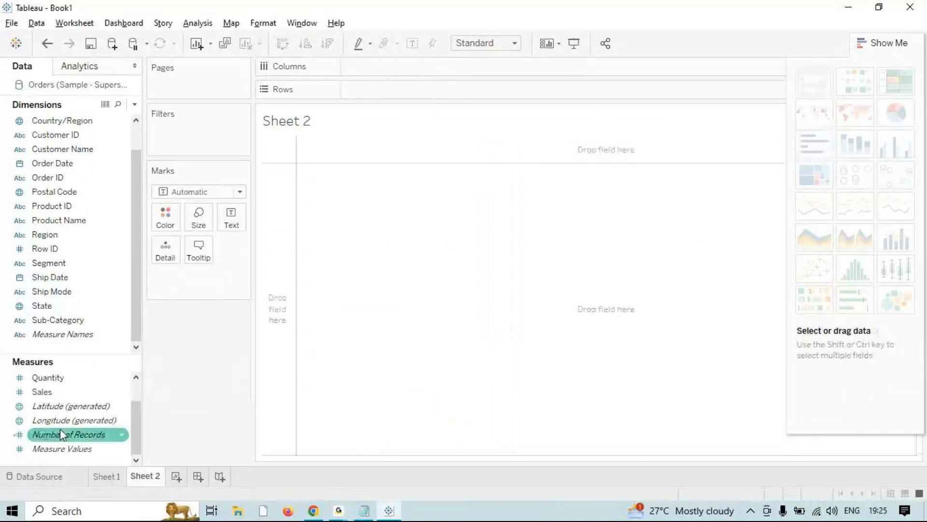
click(93, 402)
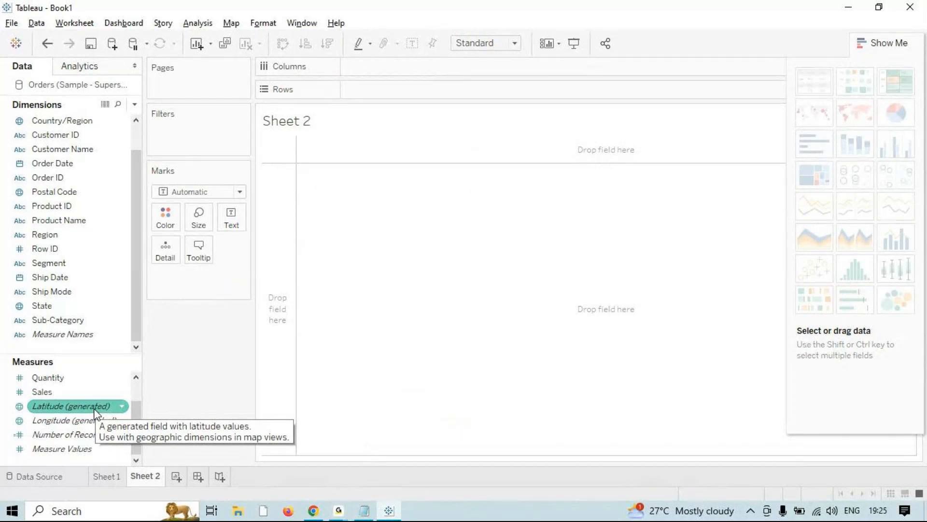
double_click(97, 305)
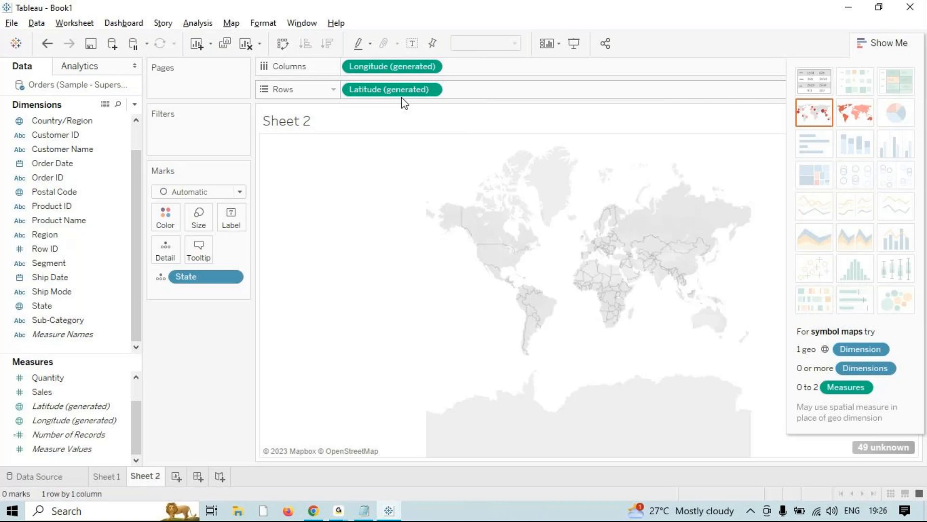
click(247, 44)
click(885, 42)
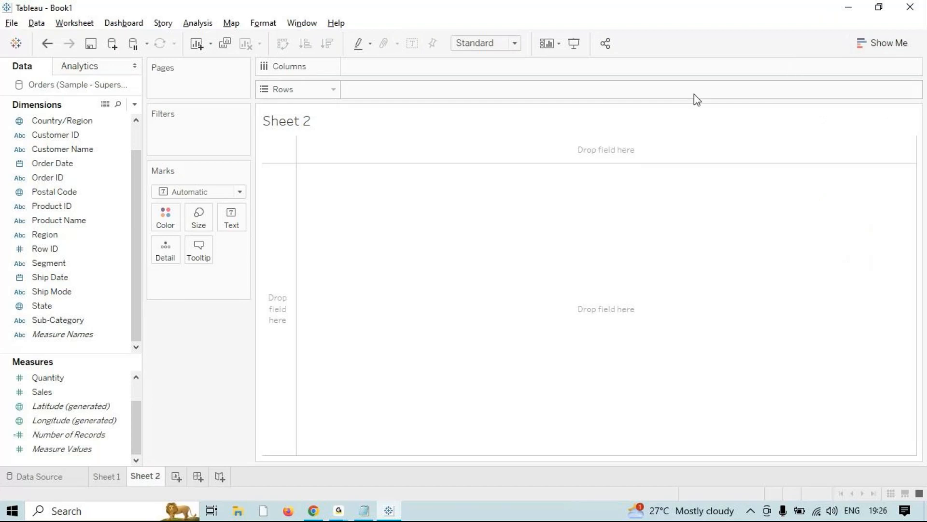
click(69, 302)
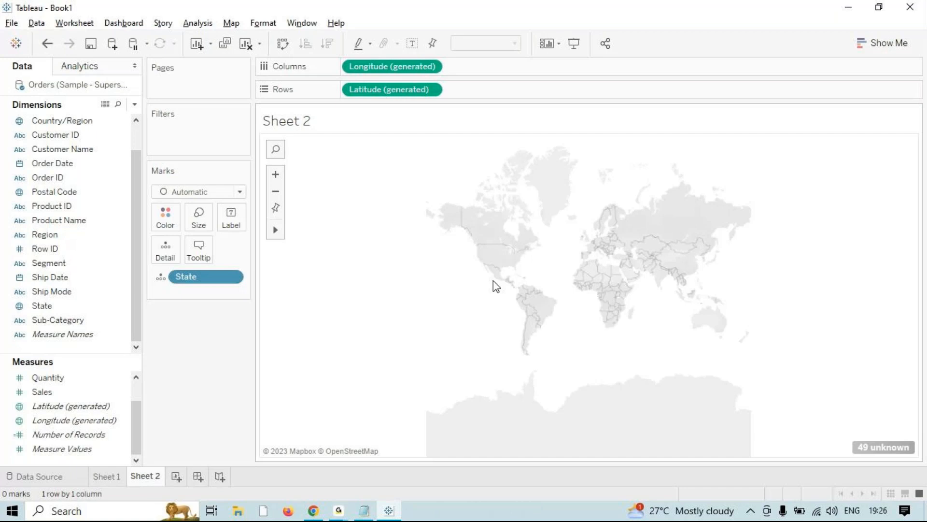
- Edit the unknown State locations on the map, setting the fixed country to United States
click(880, 447)
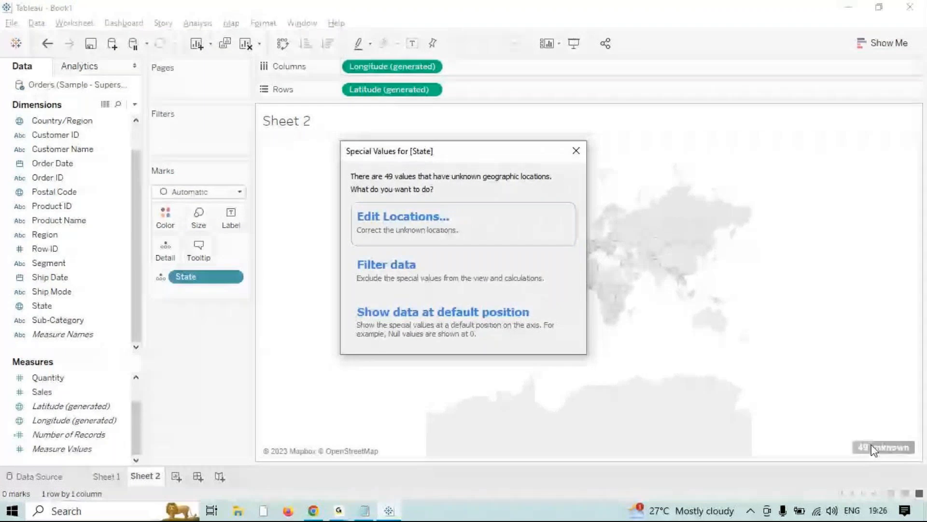
click(478, 236)
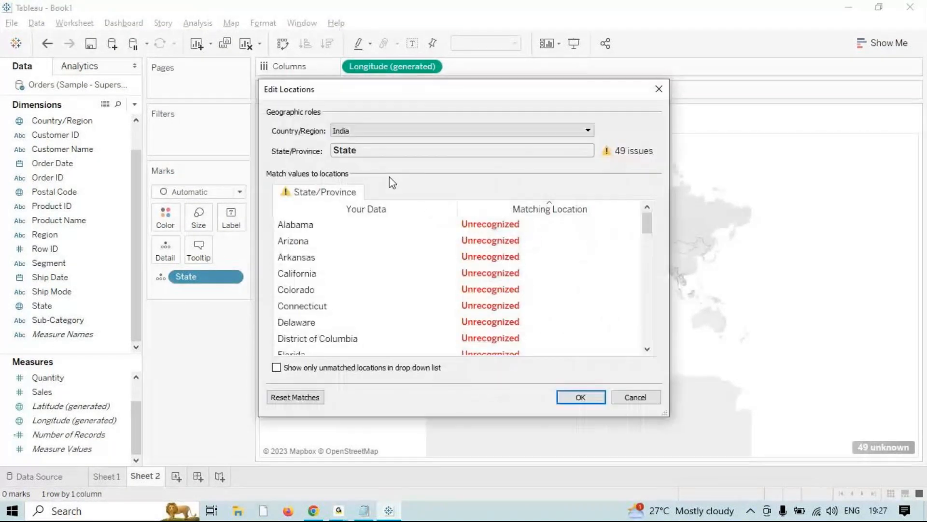
click(433, 130)
click(438, 173)
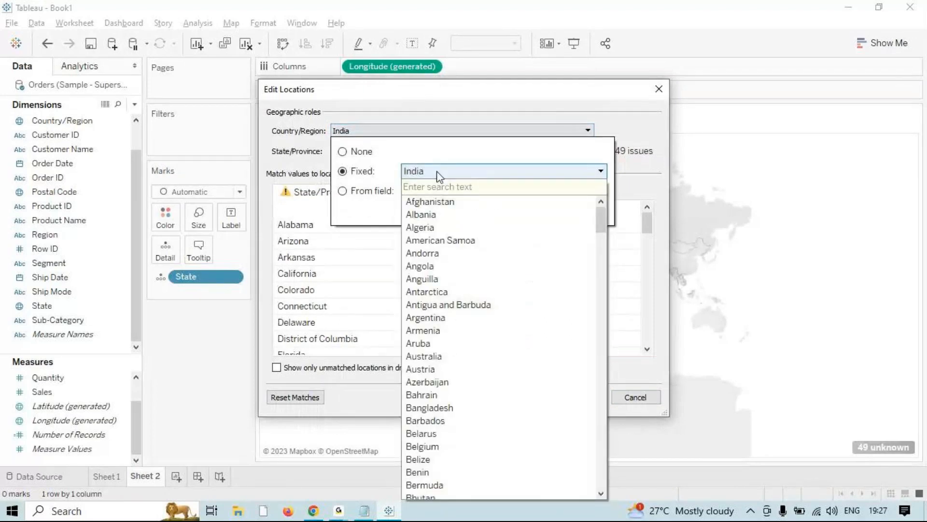
text(Uni)
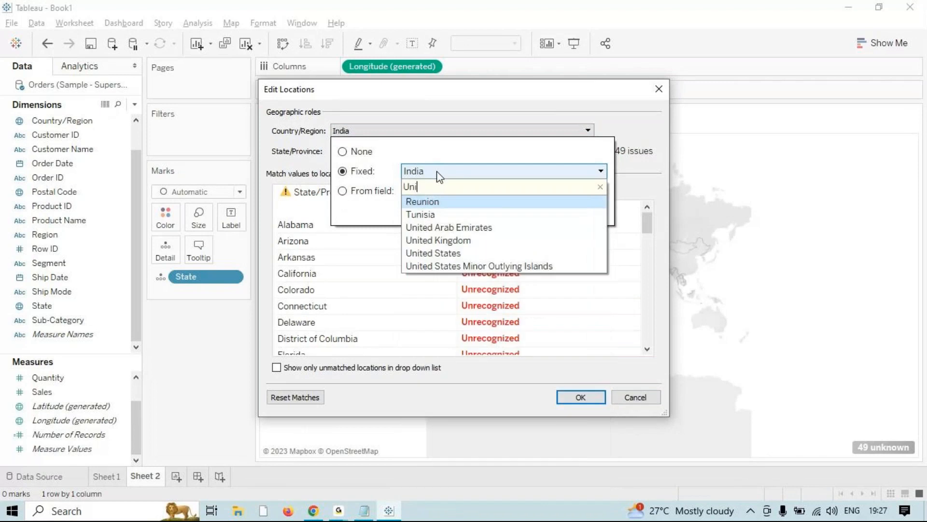
click(465, 253)
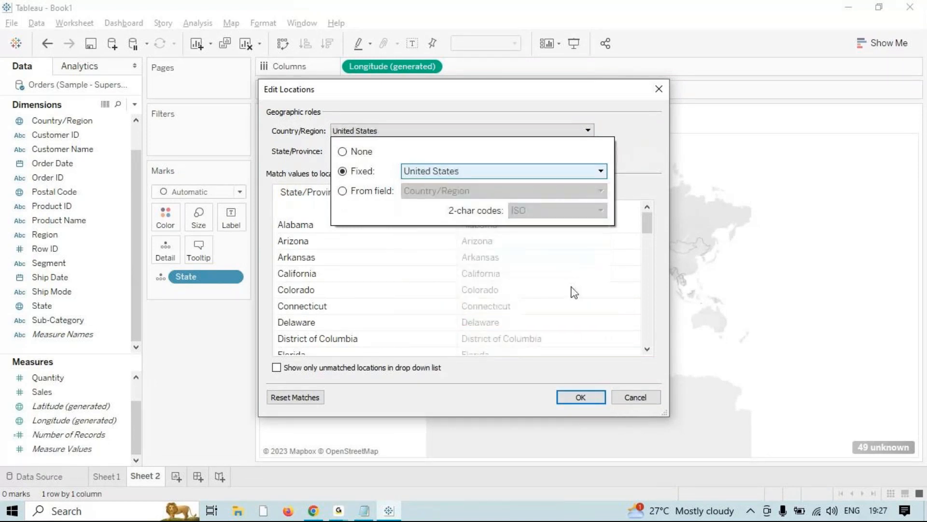
click(573, 292)
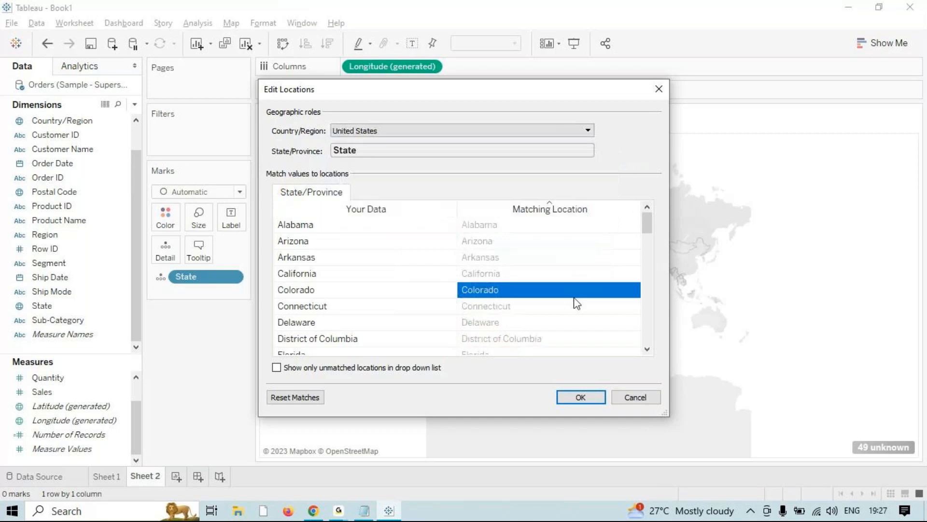
click(582, 401)
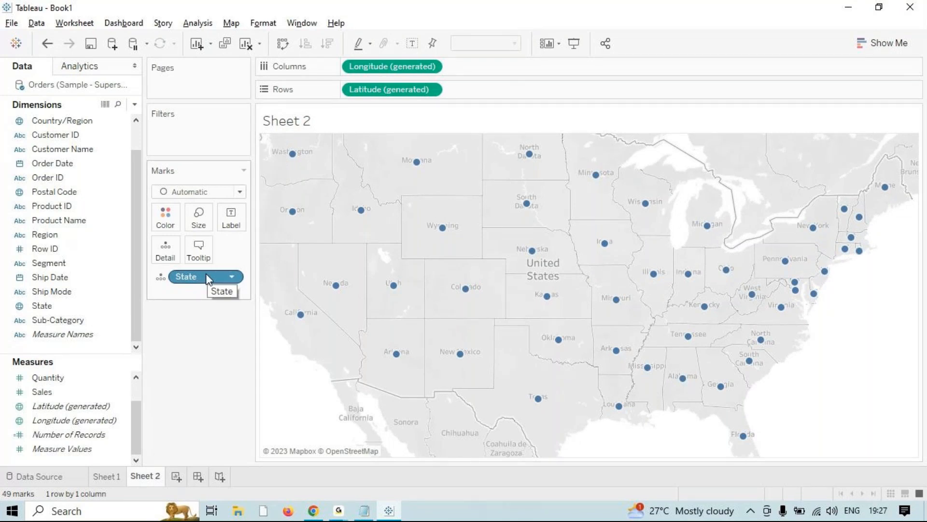
- Reopen the map's location settings and examine the country options and the matching-location choices for Alabama
click(231, 24)
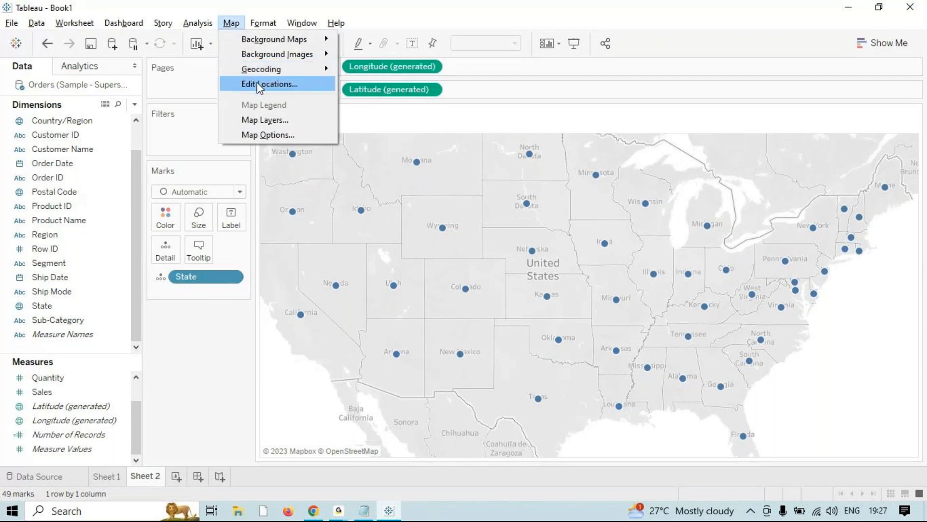
click(232, 23)
click(231, 23)
click(267, 84)
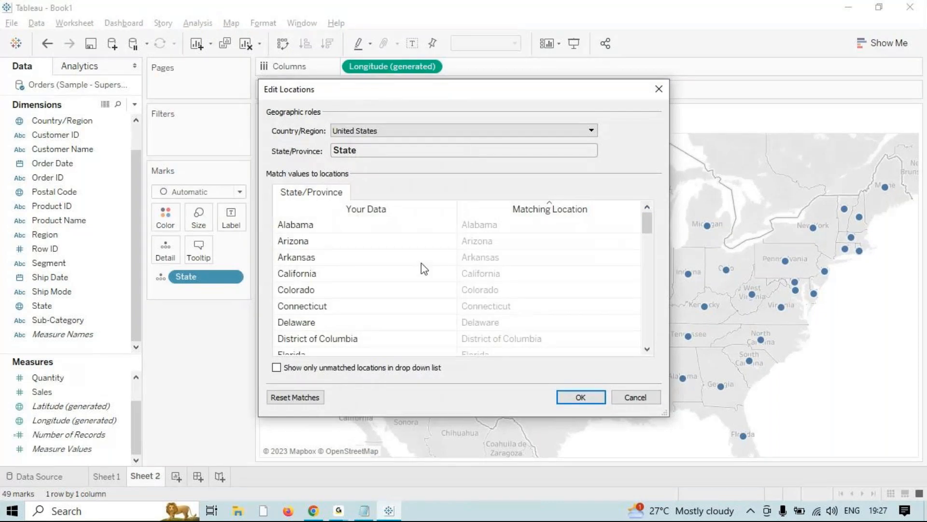
click(391, 133)
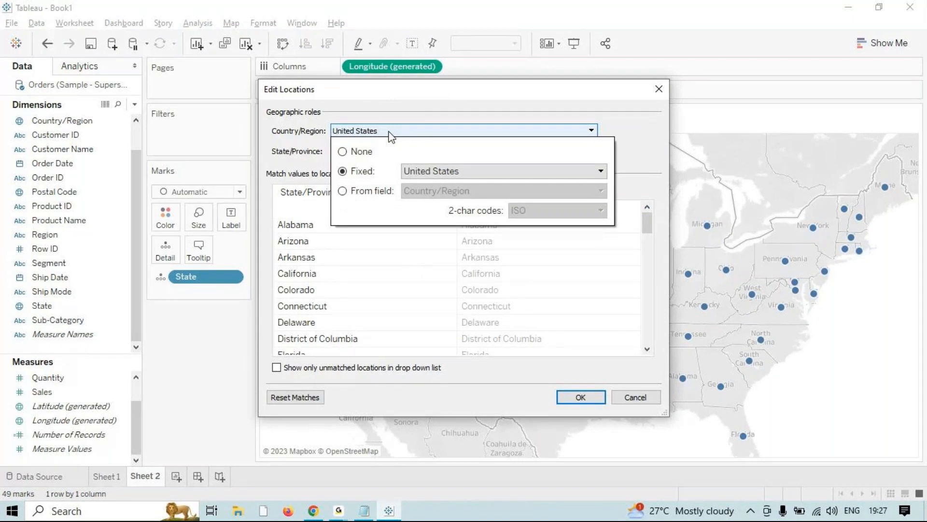
click(390, 135)
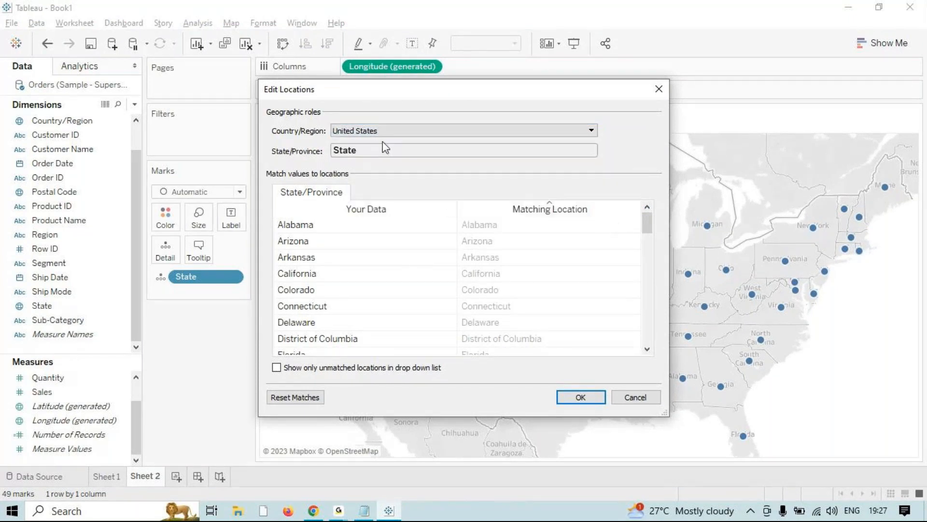
click(403, 229)
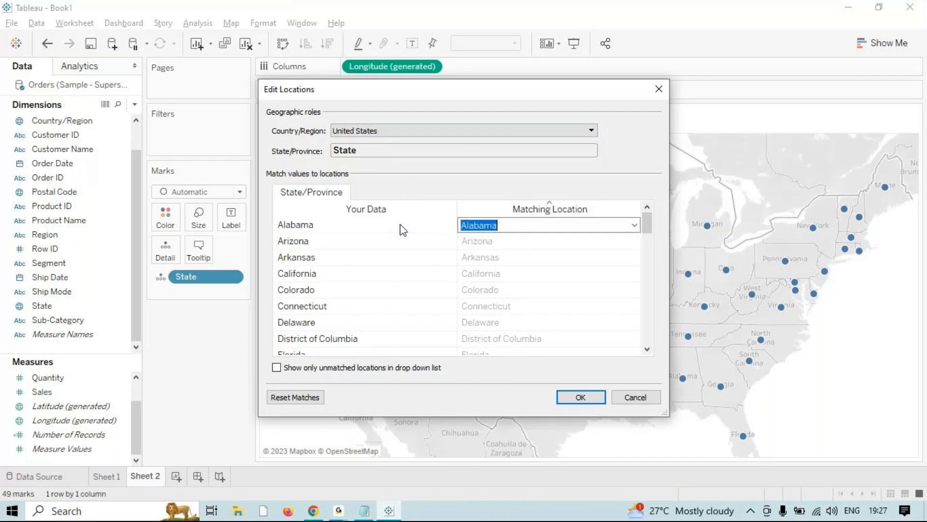
click(634, 225)
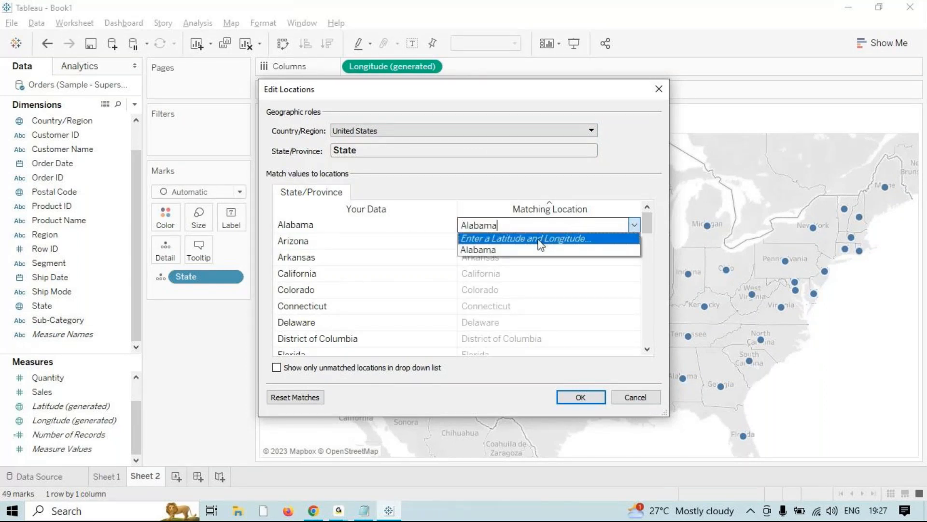
click(399, 275)
mouse_move(648, 227)
mouse_down()
mouse_move(637, 349)
mouse_move(648, 332)
mouse_move(633, 285)
mouse_move(644, 235)
mouse_move(635, 216)
mouse_up()
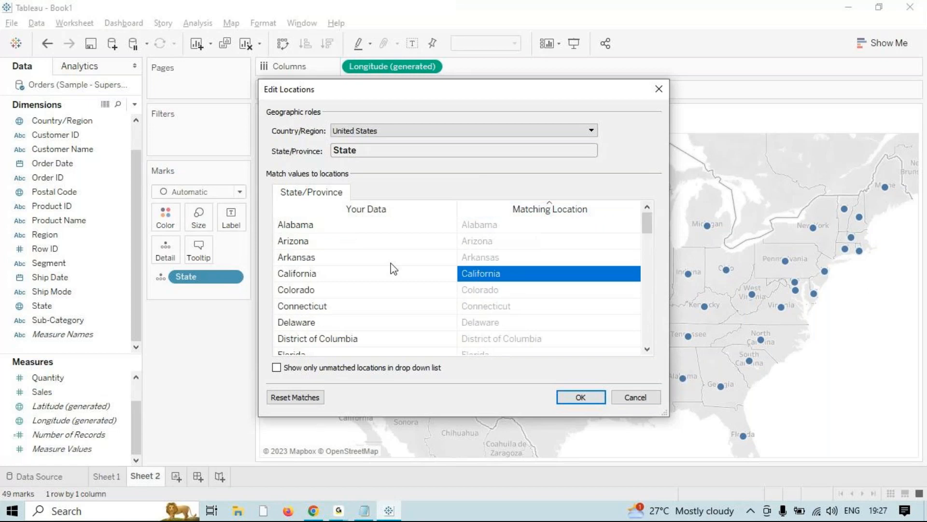
click(306, 227)
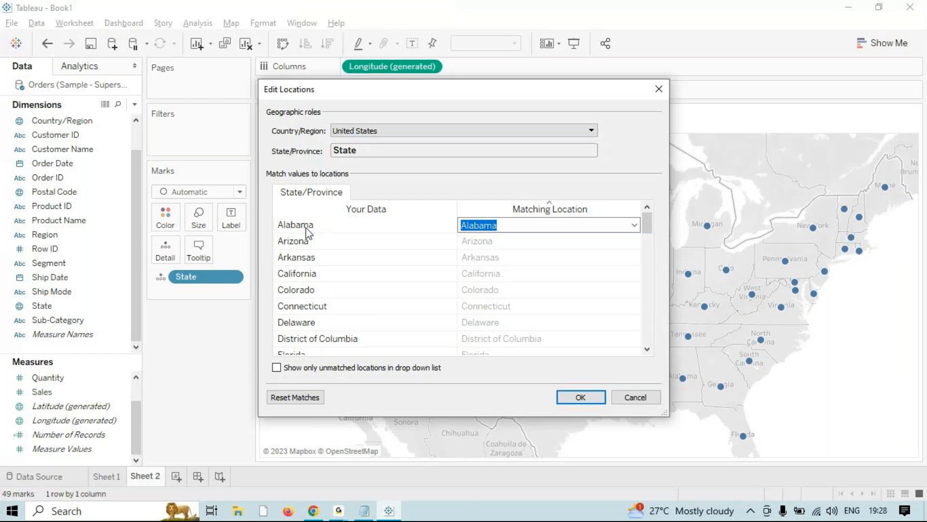
- Set the fixed country for the State locations to Albania, and select Alabama's matching location
click(518, 135)
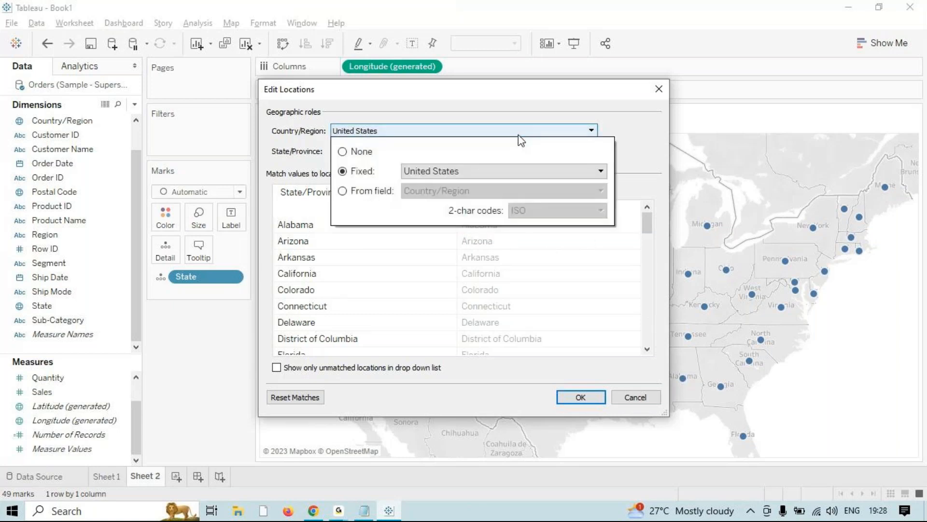
click(503, 171)
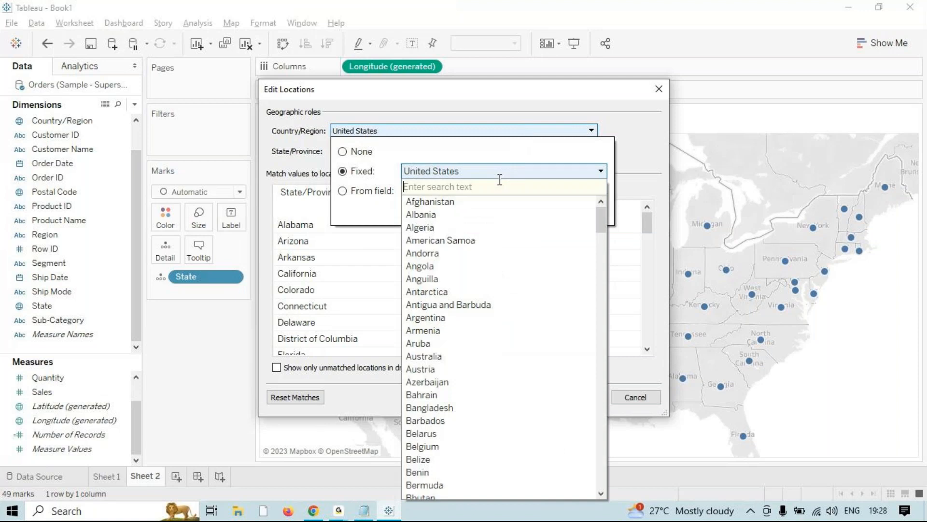
click(500, 214)
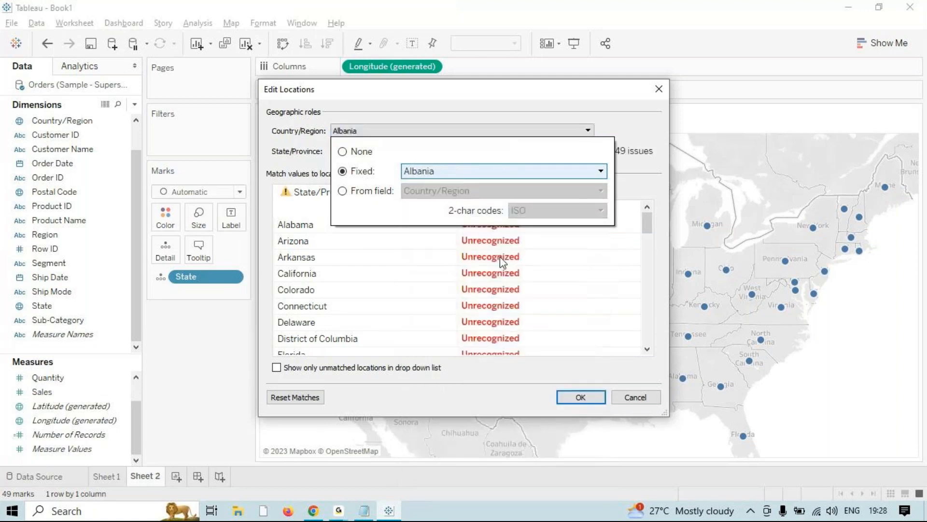
click(544, 172)
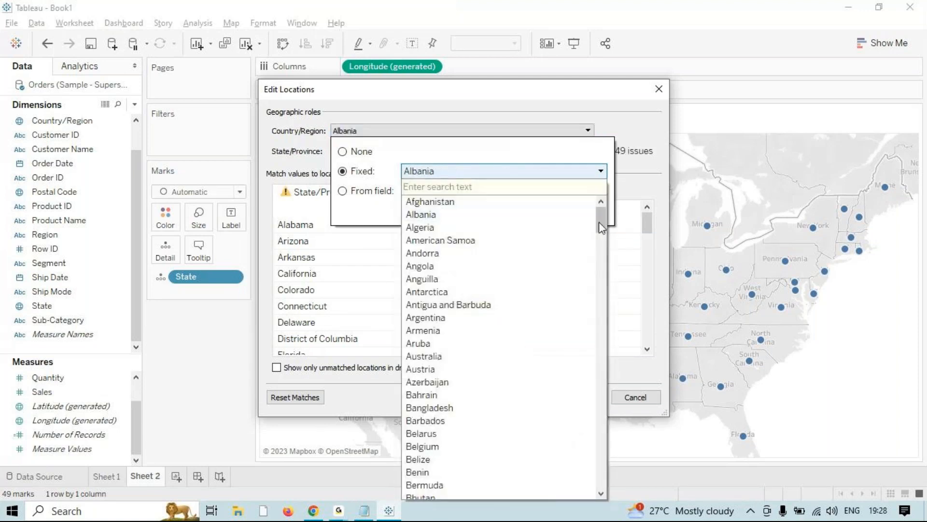
drag(599, 221, 574, 497)
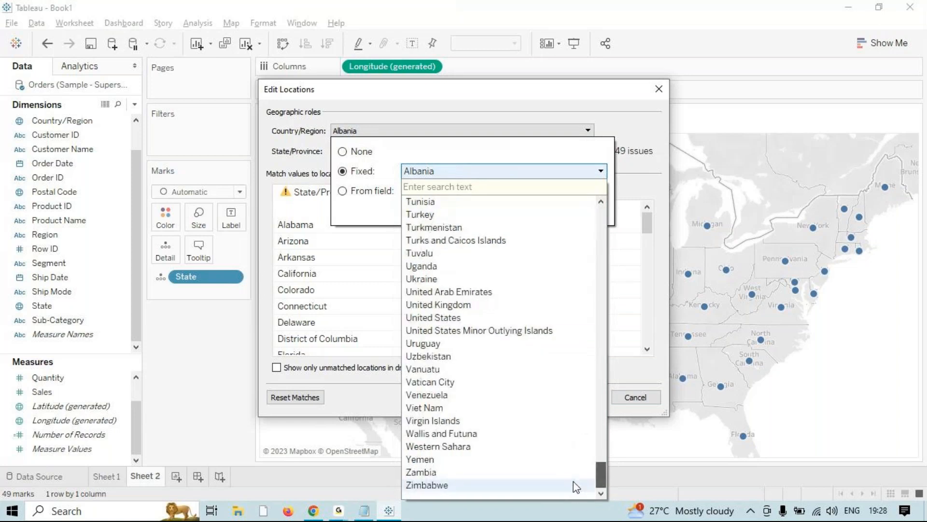
click(641, 286)
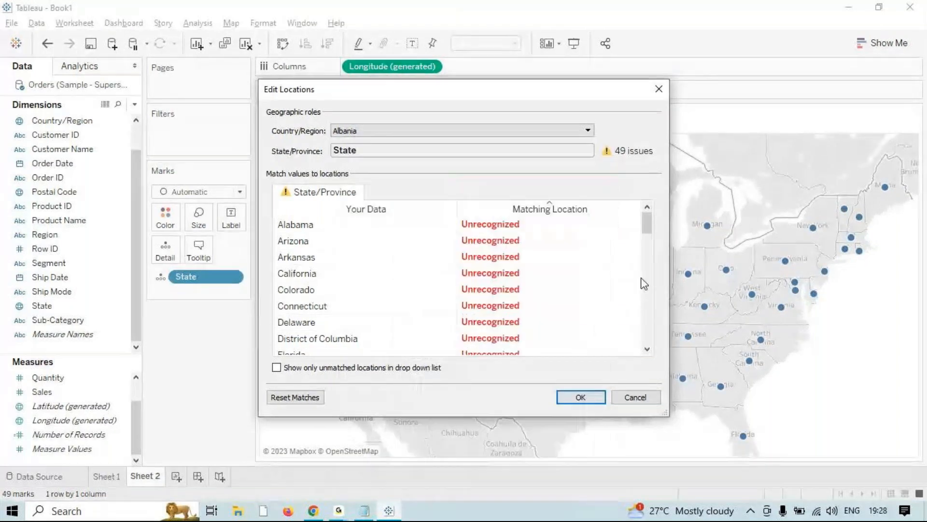
click(571, 225)
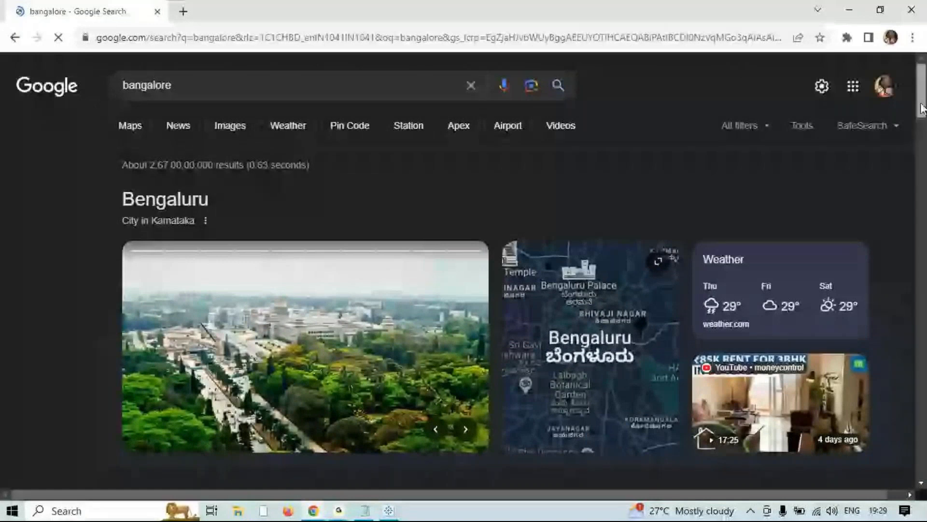
- Look up Bangalore's latitude and longitude with a Google search in the browser
drag(921, 107, 923, 184)
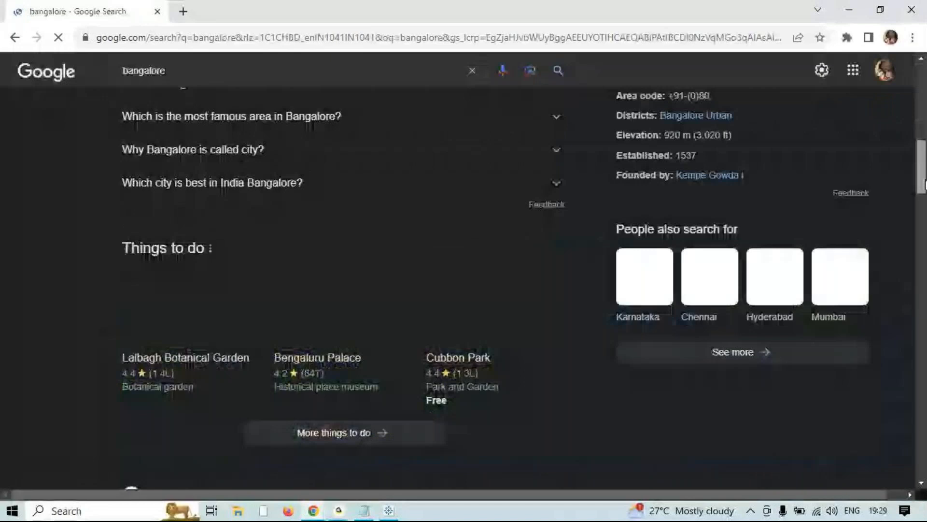
drag(924, 184, 886, 302)
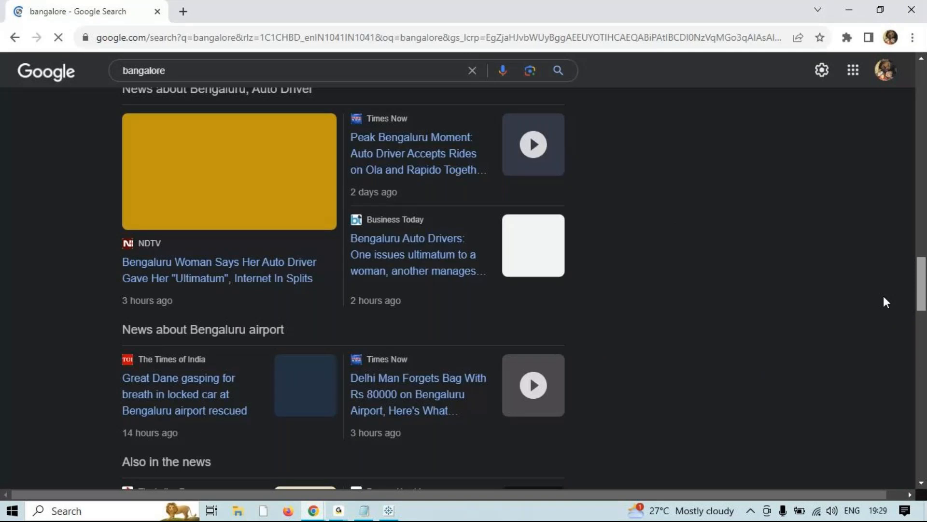
click(259, 73)
text(lati)
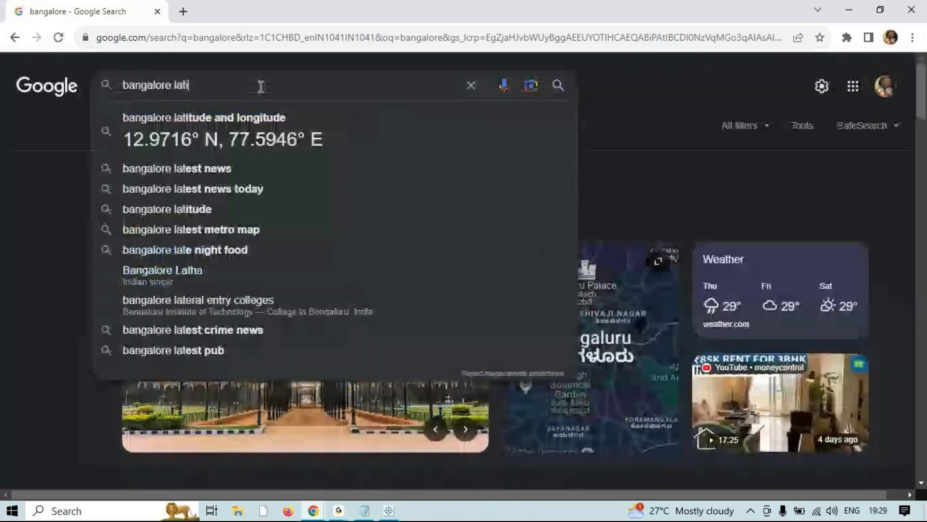
click(146, 143)
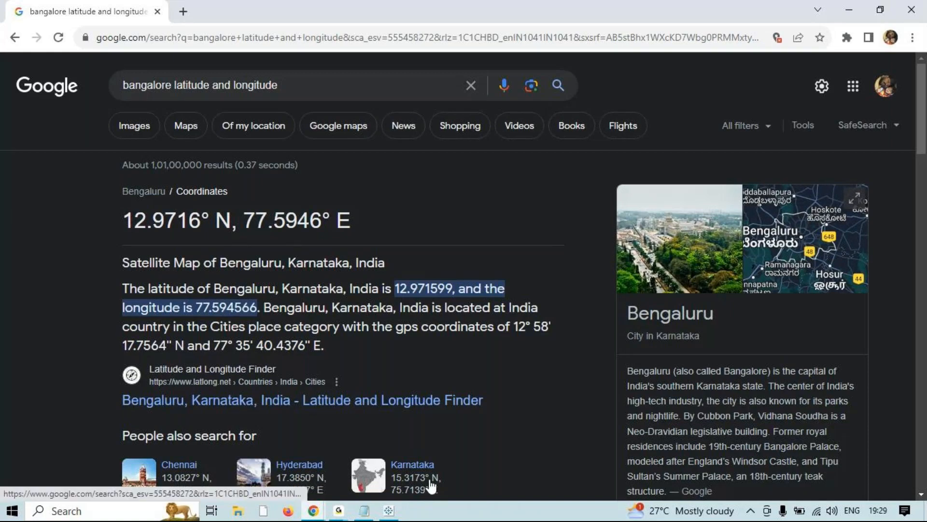
- Switch back to Tableau and examine the latitude and longitude entry form for Alabama's matching location
click(399, 506)
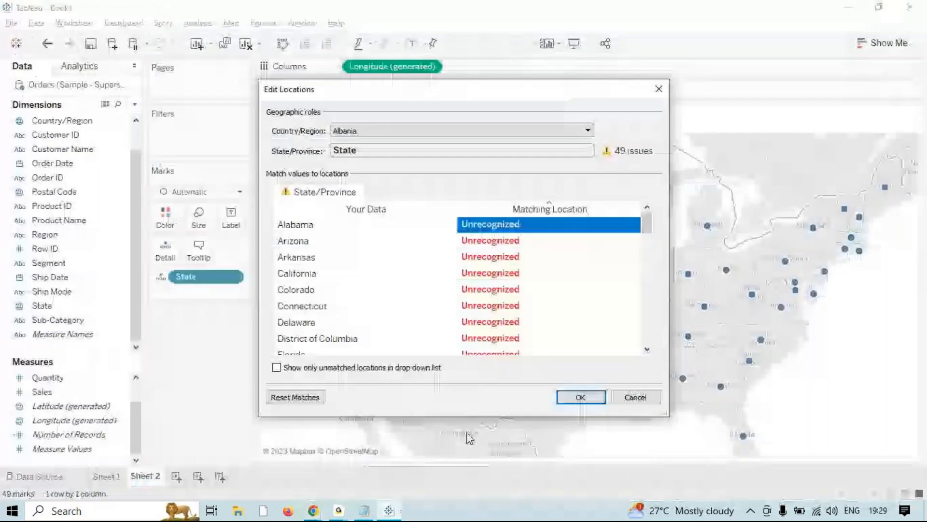
click(631, 226)
click(633, 225)
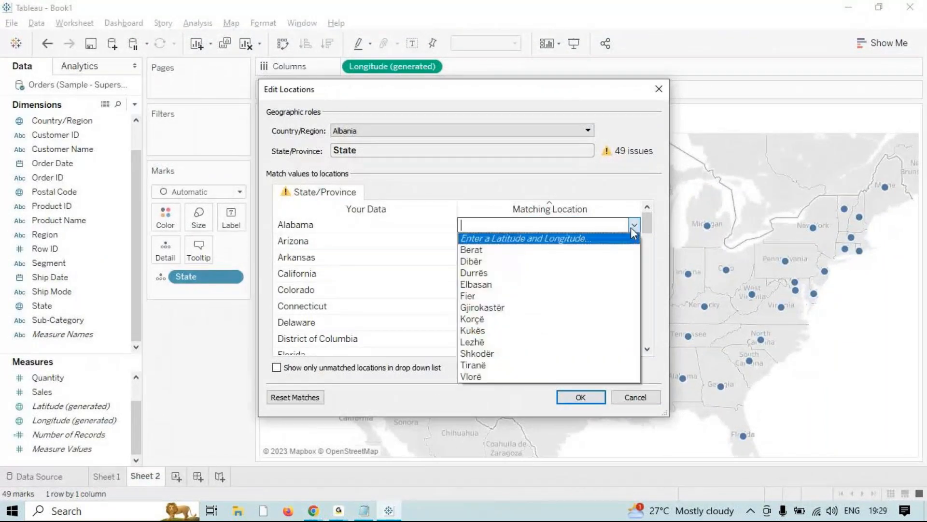
click(592, 239)
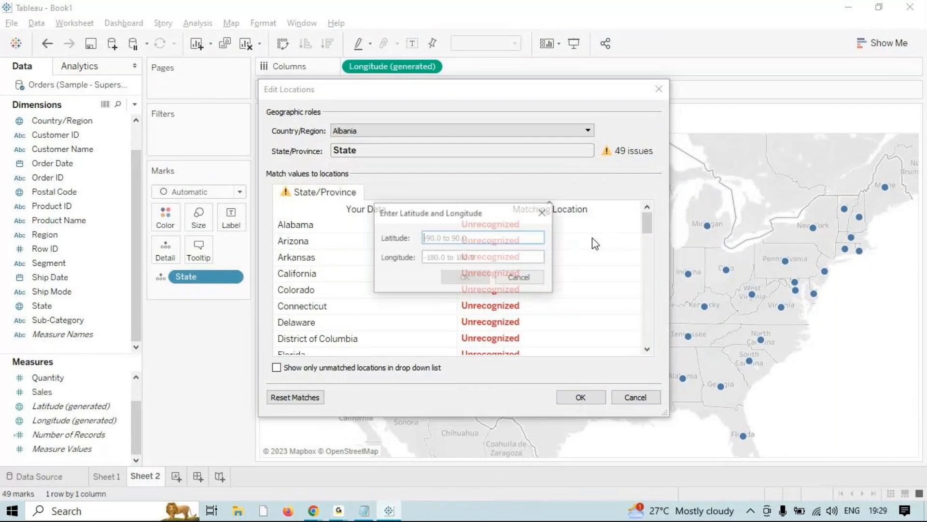
click(450, 258)
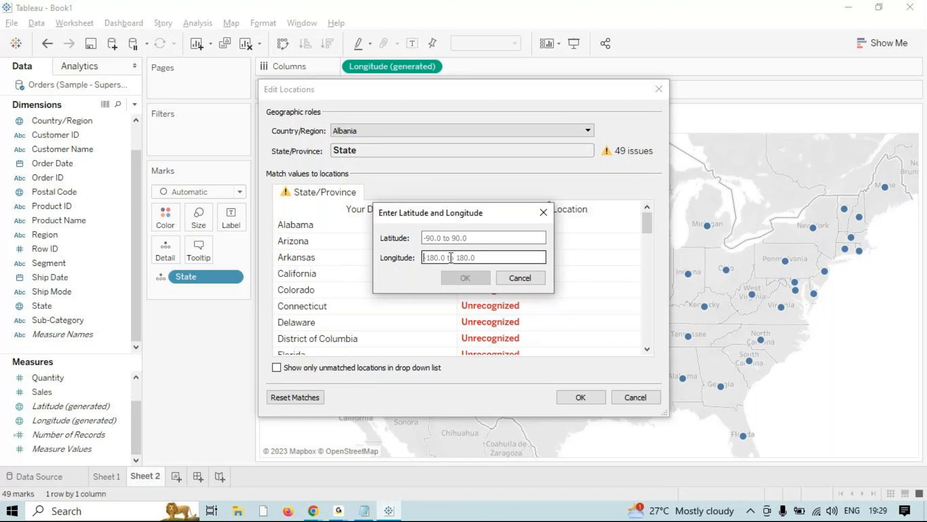
click(451, 257)
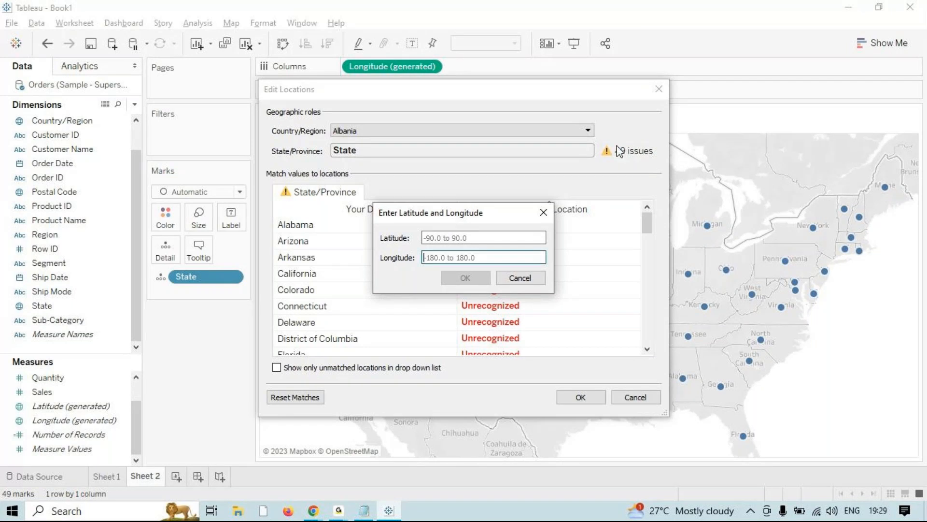
click(549, 219)
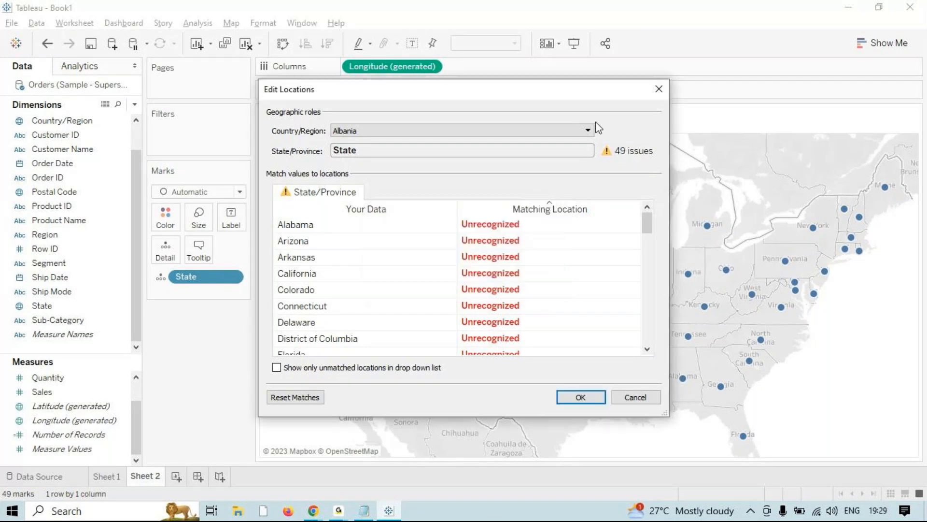
- Set the fixed country for the State locations to India
click(589, 130)
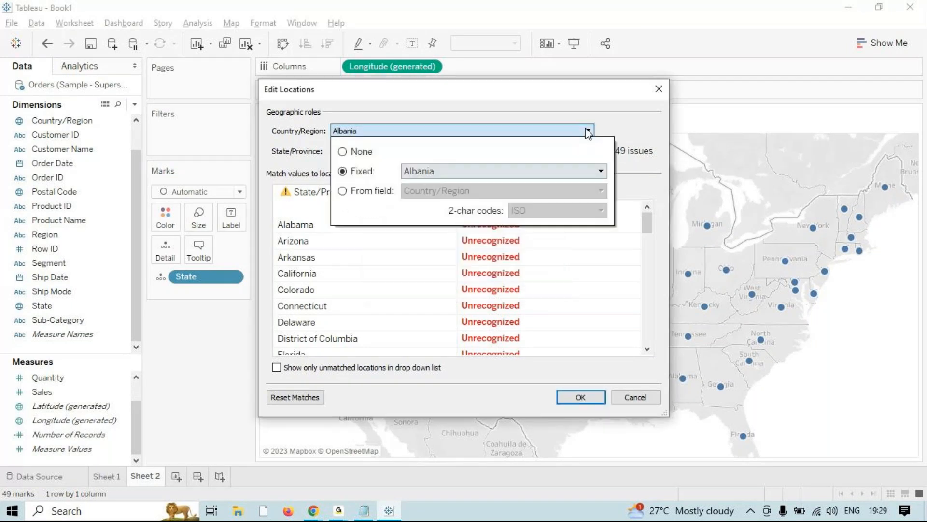
click(534, 173)
text(indi)
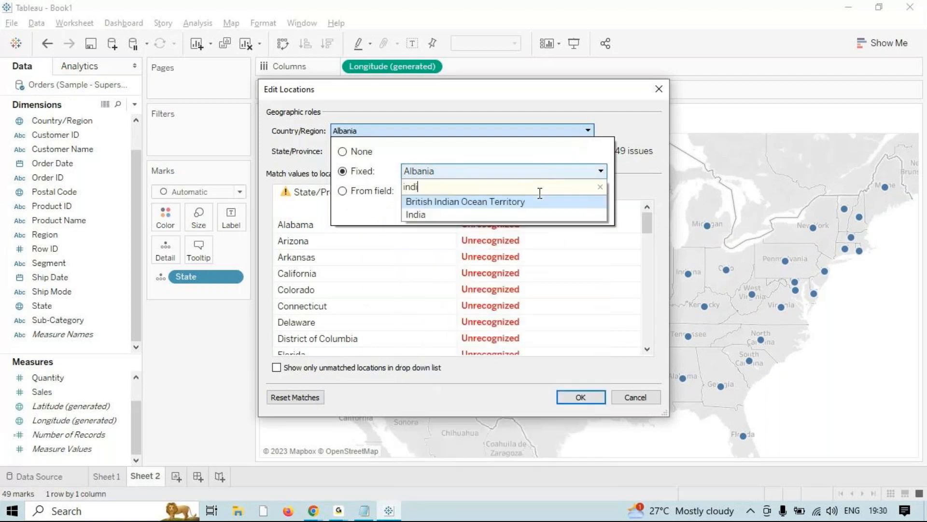
click(500, 216)
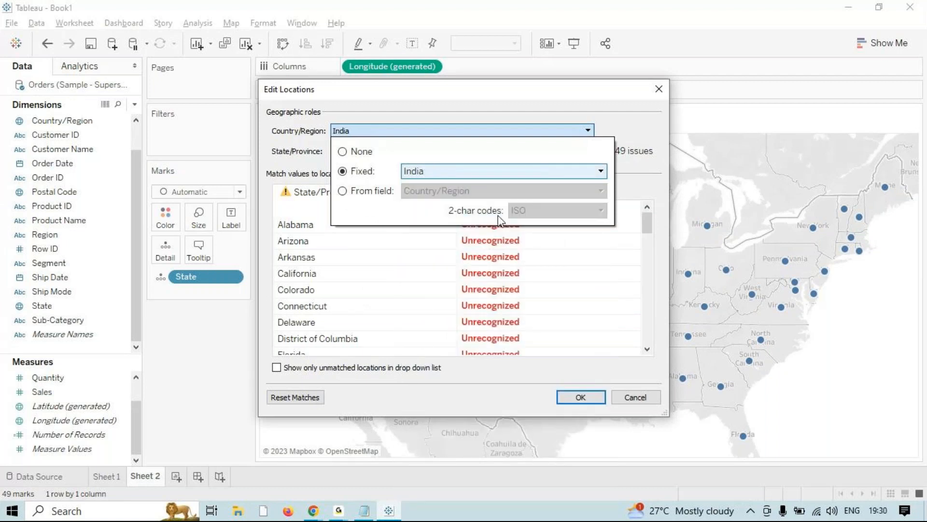
click(583, 398)
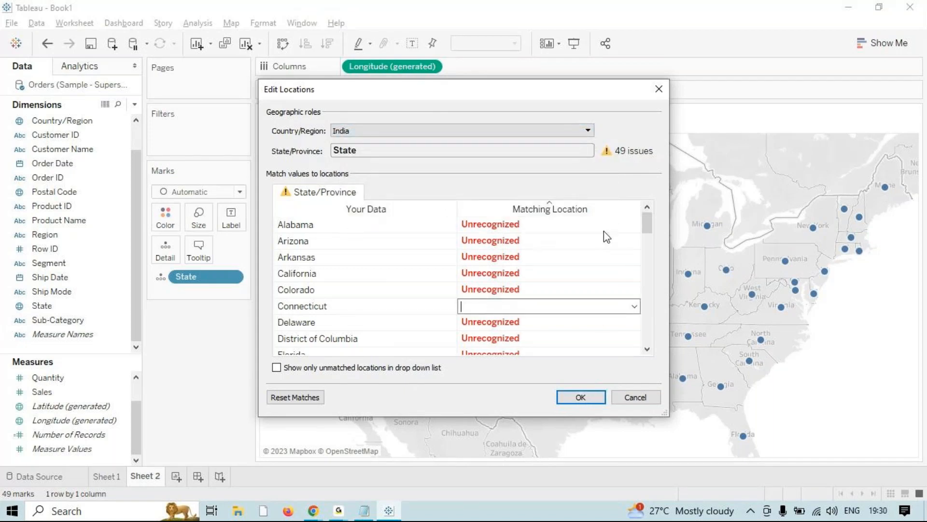
- Set the fixed country for the State locations to United States
click(514, 133)
click(515, 135)
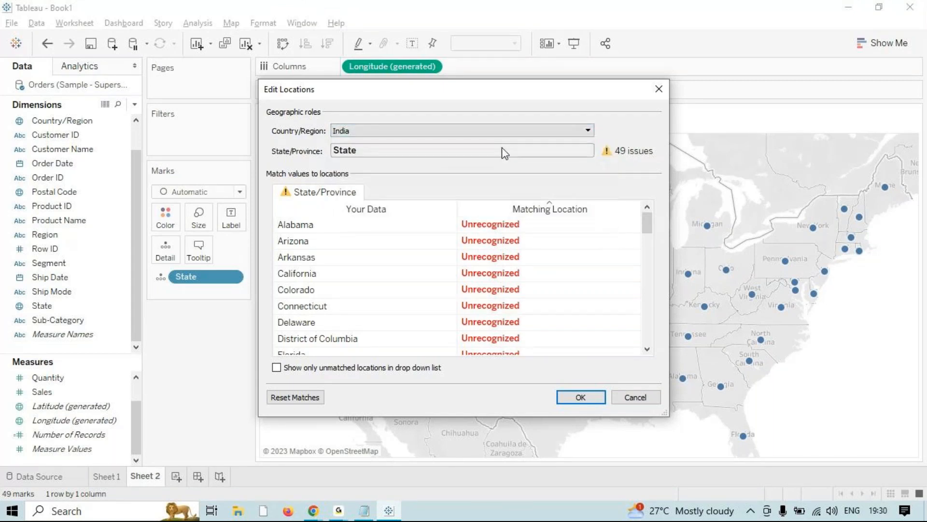
click(516, 136)
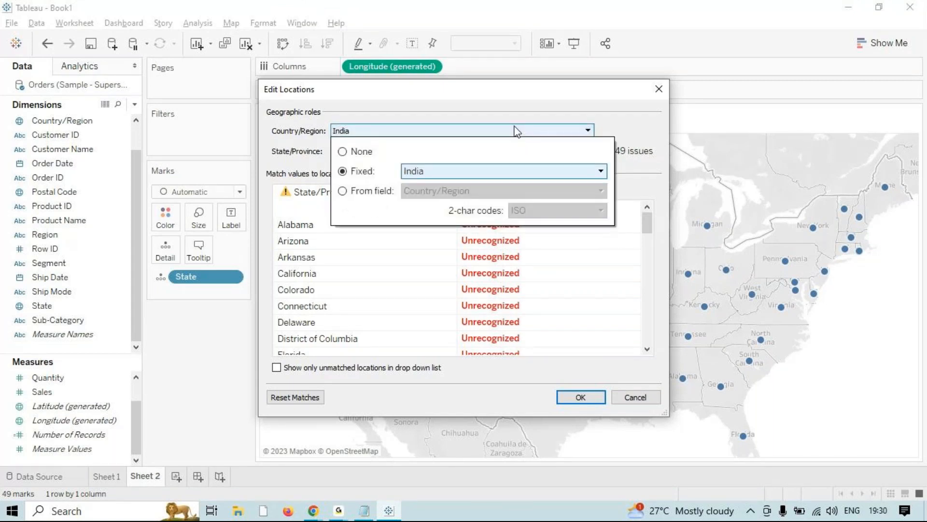
click(503, 172)
text(in)
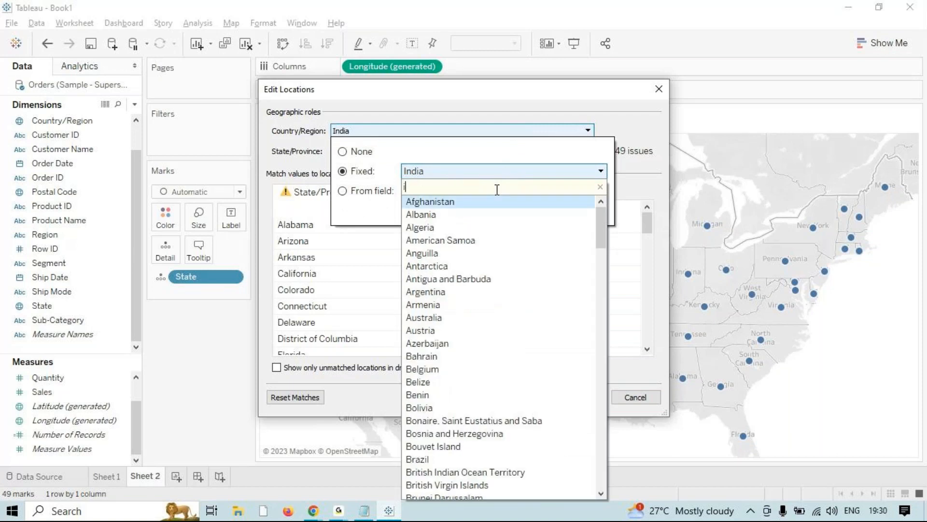
key(BackSpace)
key(BackSpace)
text(uni)
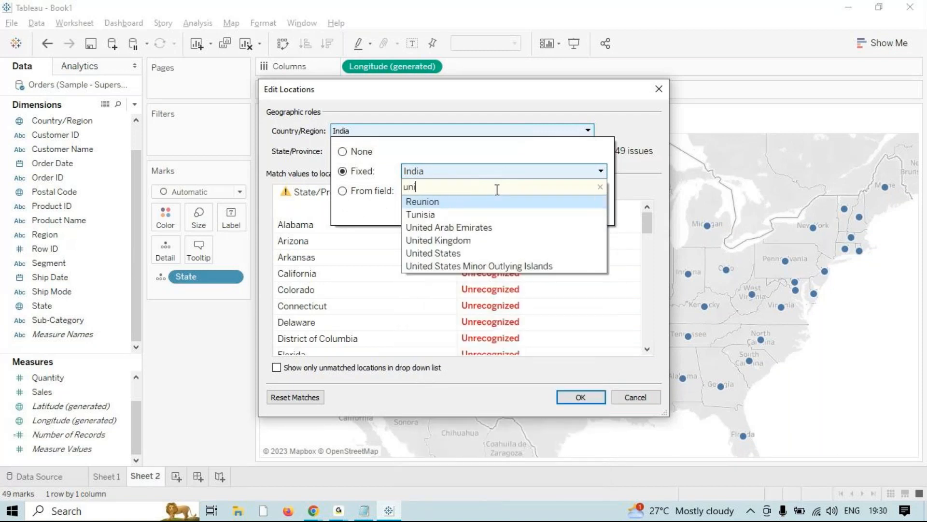
click(480, 253)
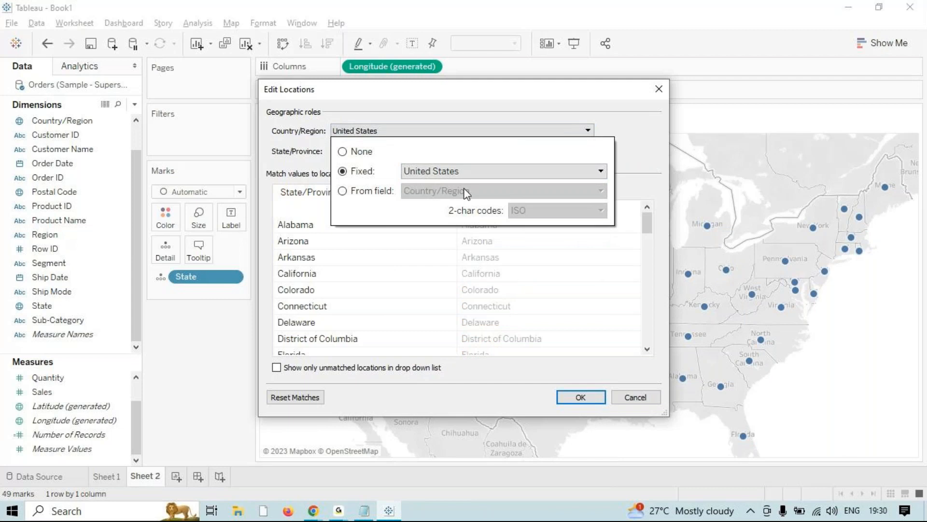
click(513, 176)
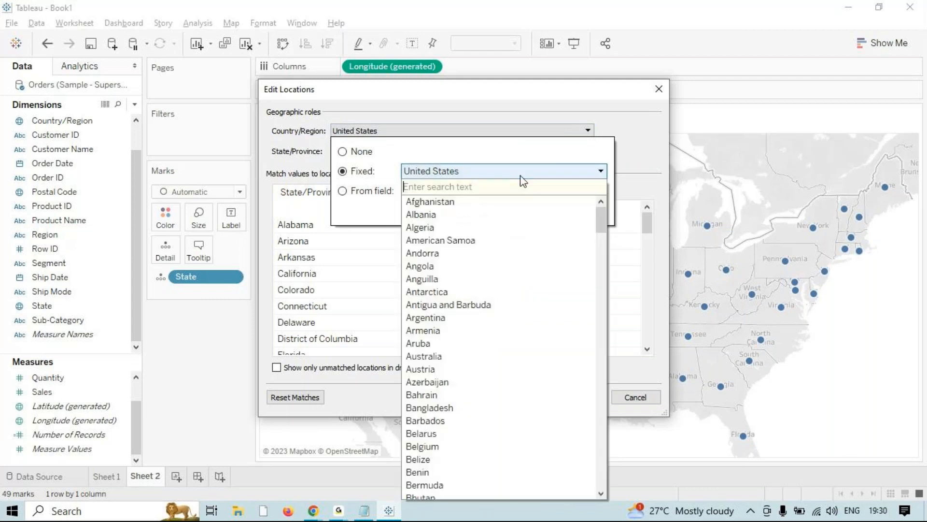
click(667, 348)
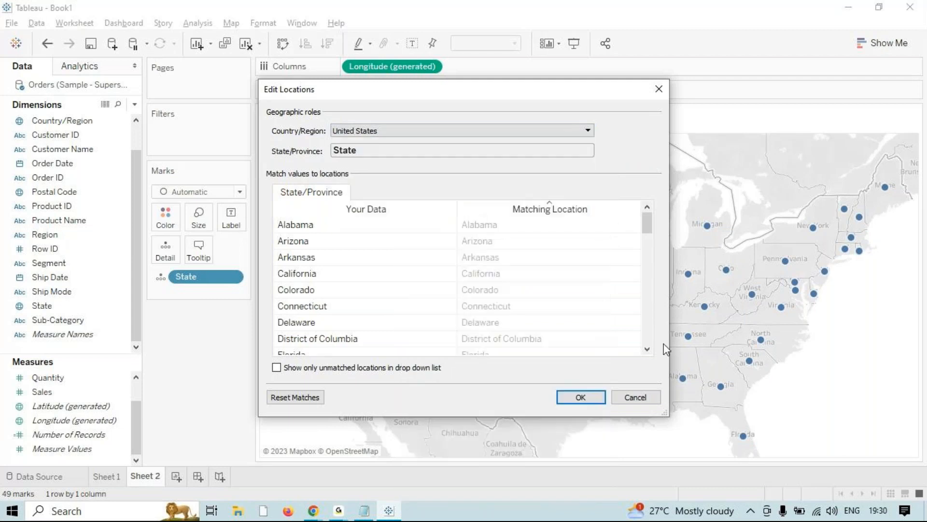
- Examine Arizona's matching-location choices and review the matches listed for the other states
click(361, 242)
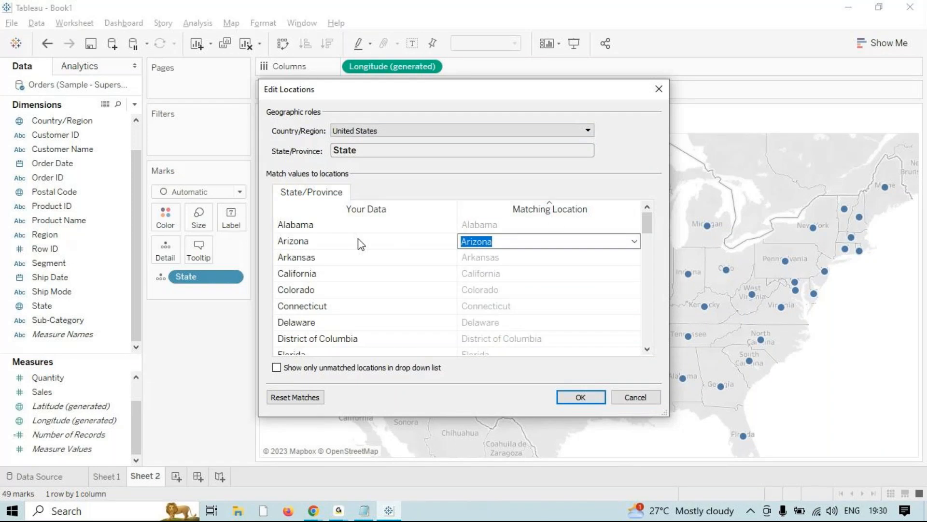
click(634, 241)
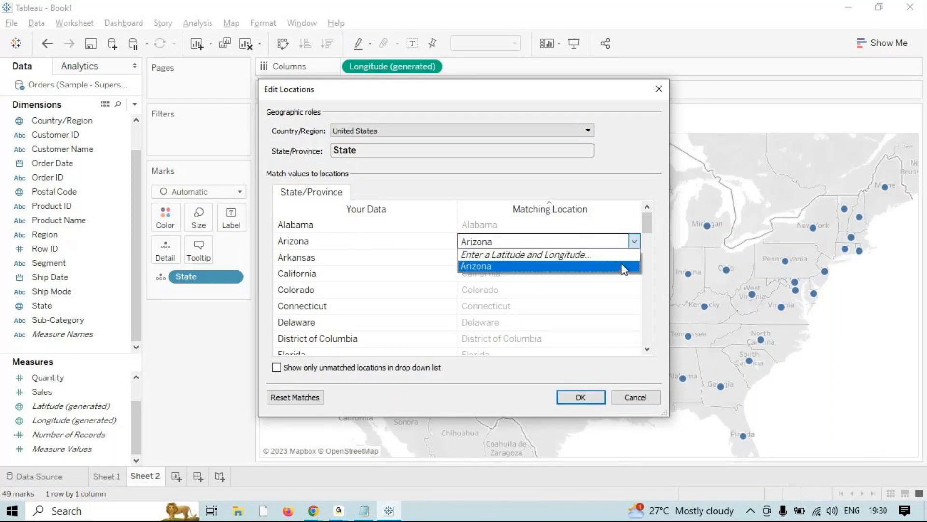
click(661, 283)
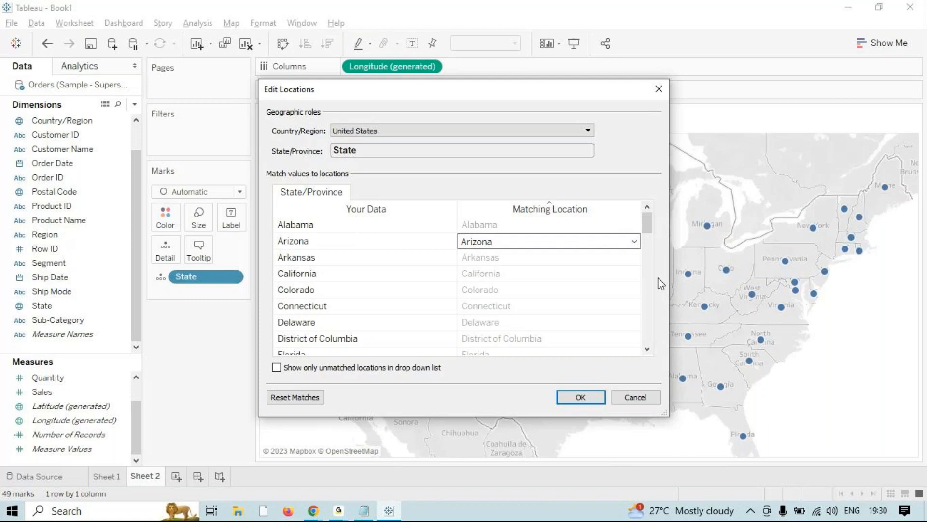
click(649, 258)
drag(649, 249, 617, 164)
drag(604, 246, 543, 74)
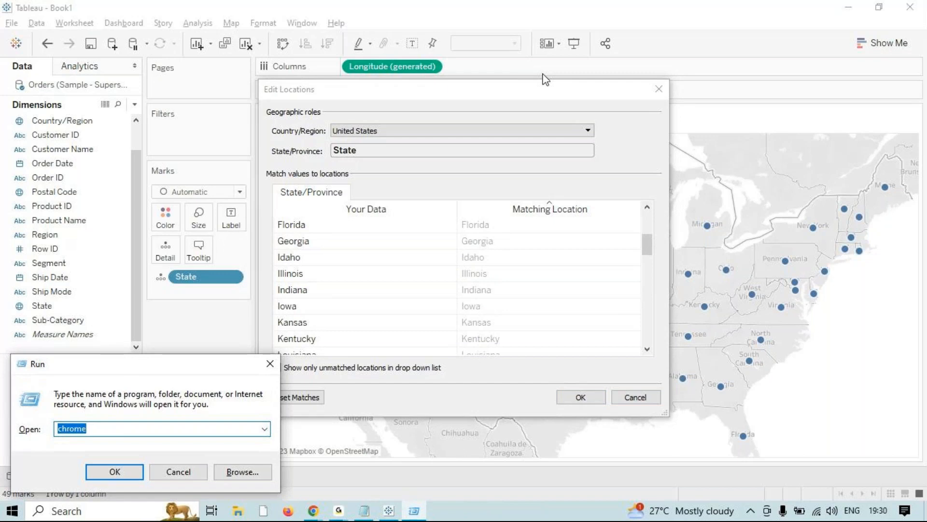
- Open the global_superstore_2016 workbook in Excel and examine the State and Country columns of the Orders sheet
key(super+e)
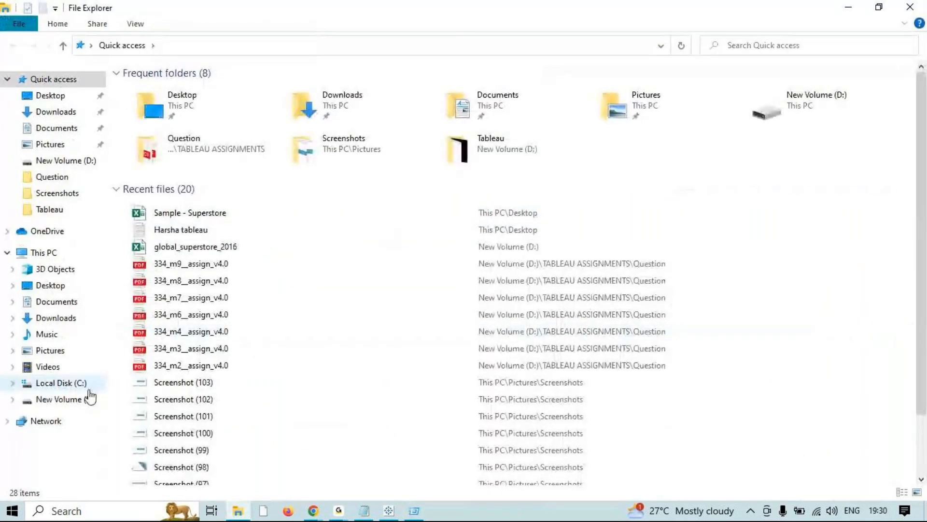
double_click(231, 246)
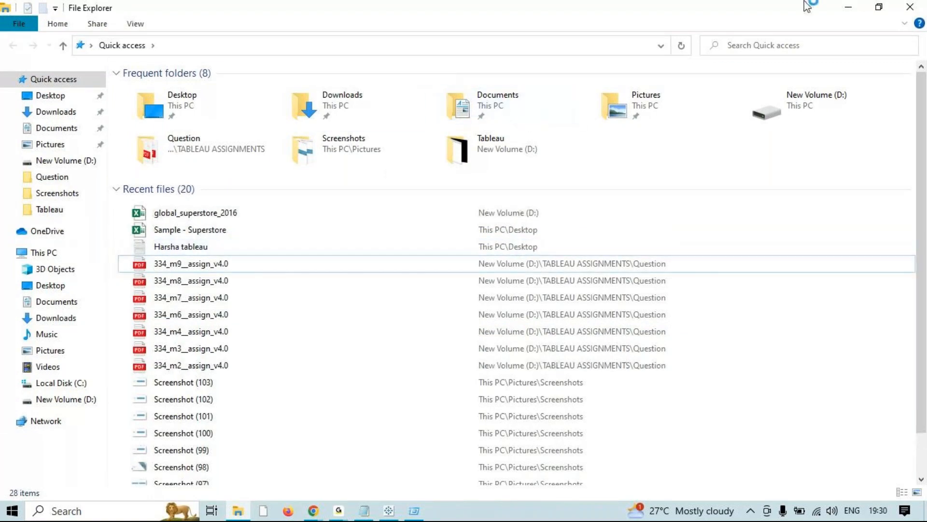
click(849, 7)
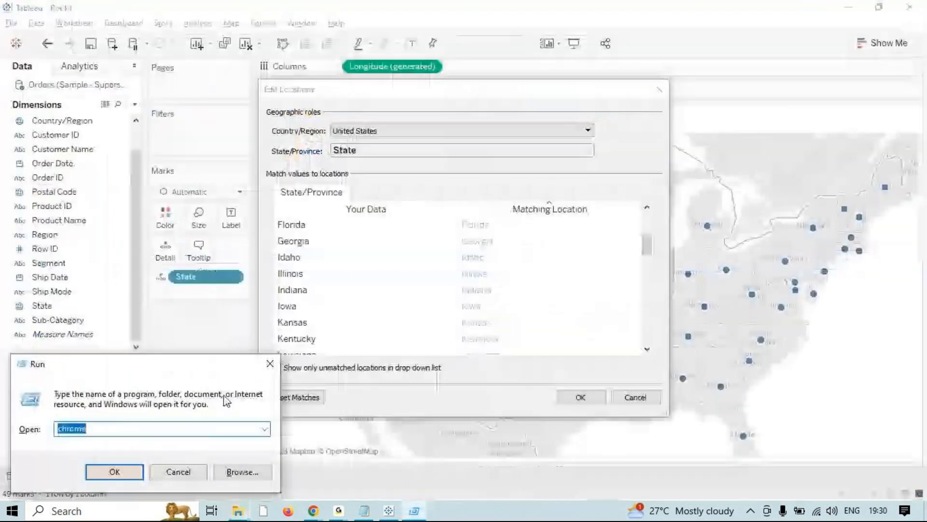
click(270, 365)
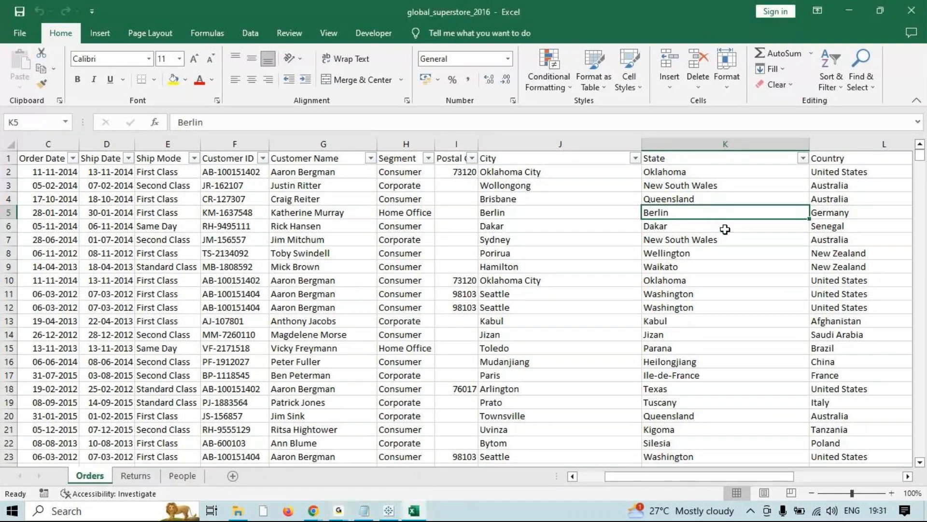
key(Right)
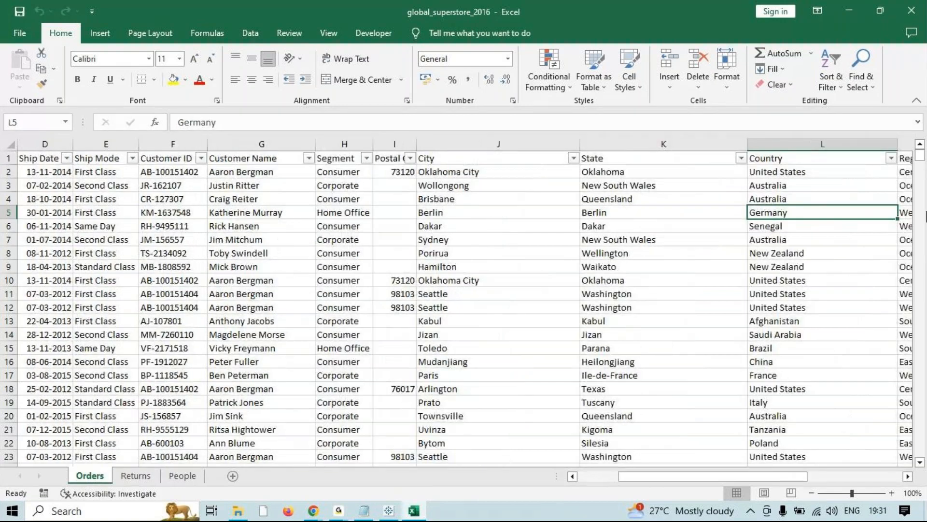
drag(920, 156, 922, 207)
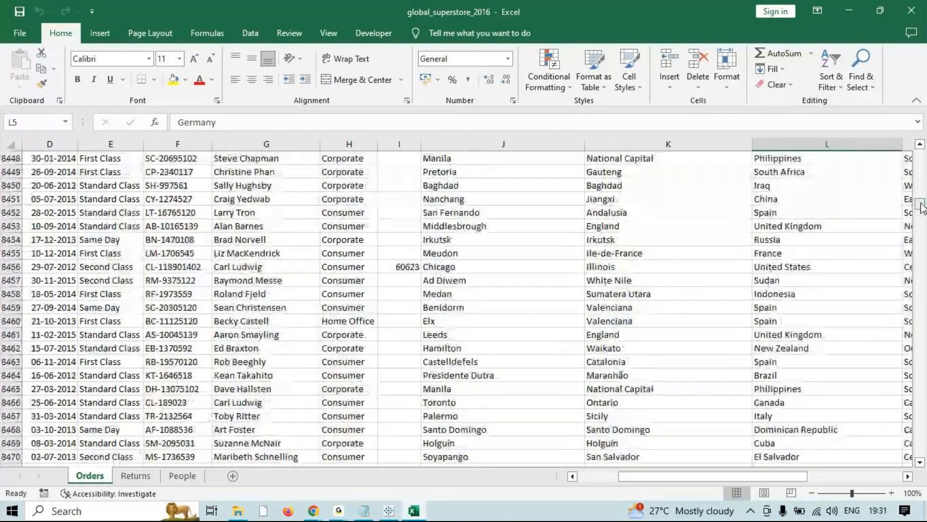
click(917, 14)
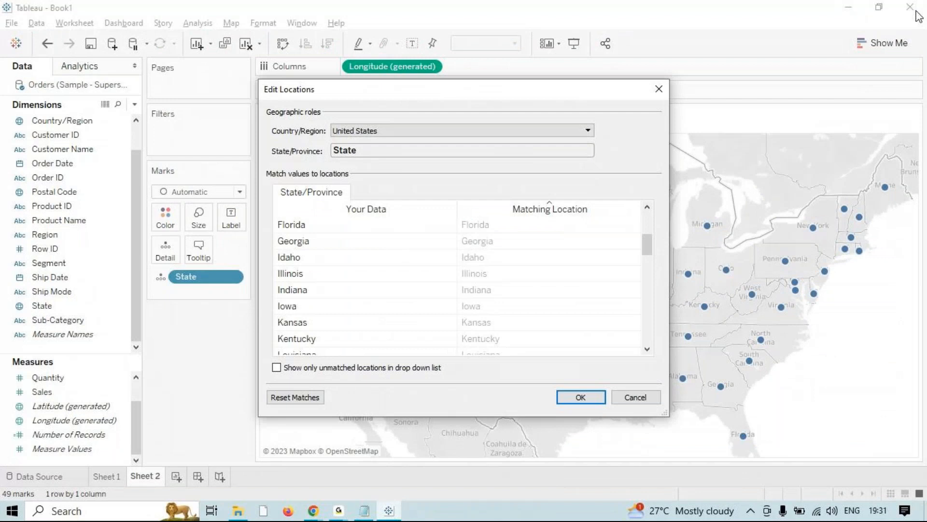
- Dismiss the location settings and close Tableau, clearing the browser and Notepad windows to reach the desktop
click(659, 88)
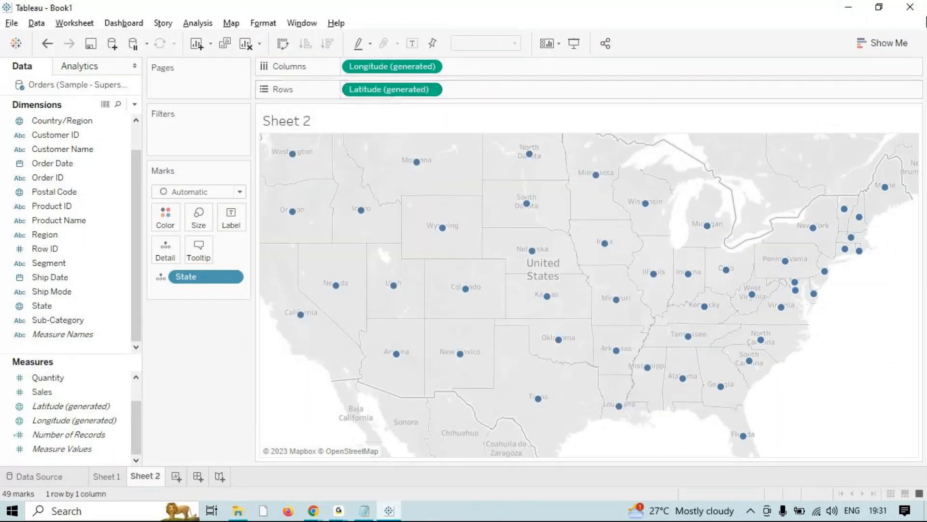
click(909, 6)
click(492, 277)
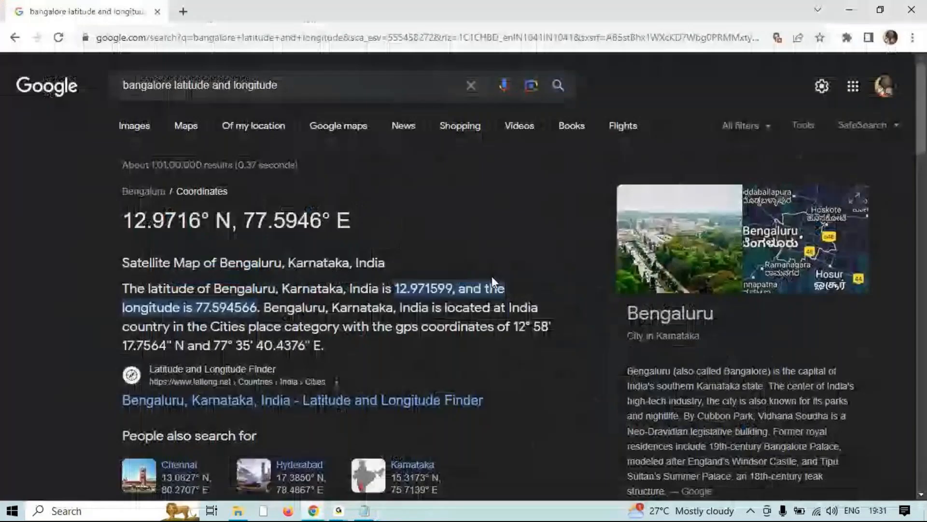
click(862, 12)
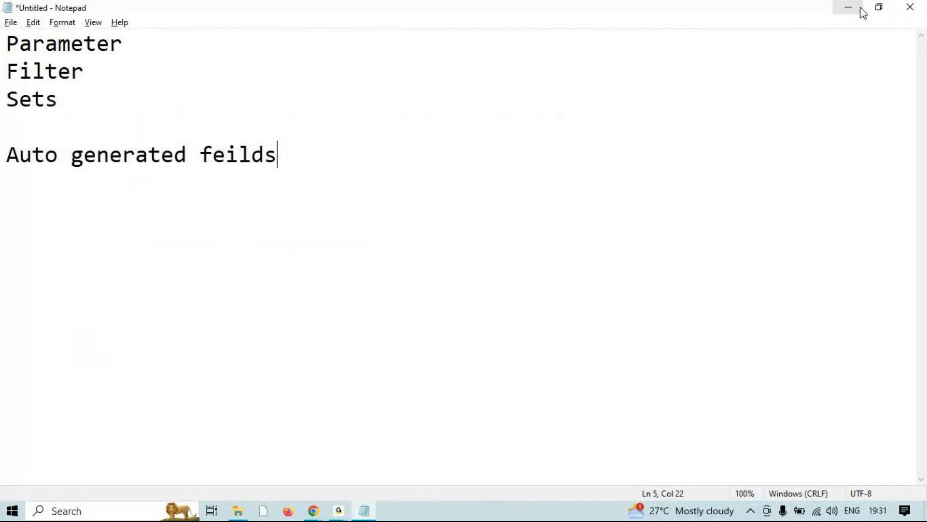
click(861, 11)
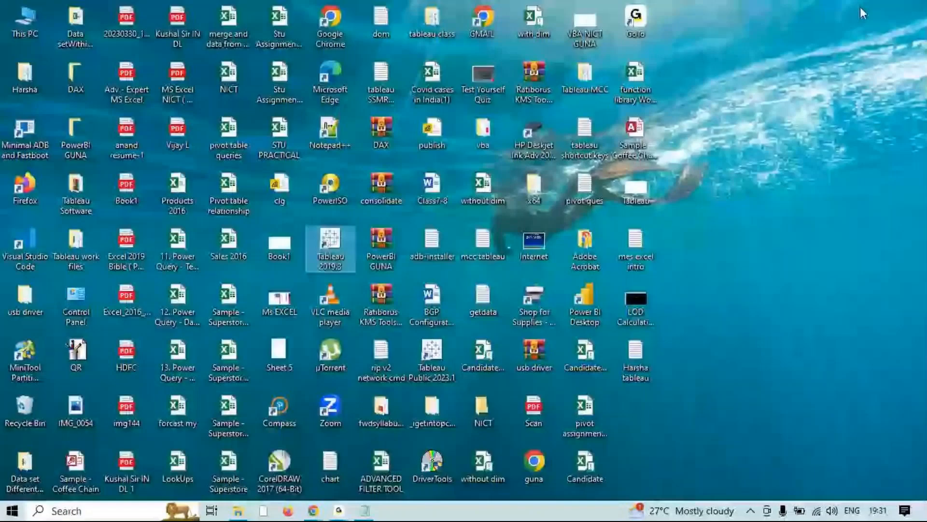
- Start Tableau 2019.3 from the desktop
key(super+r)
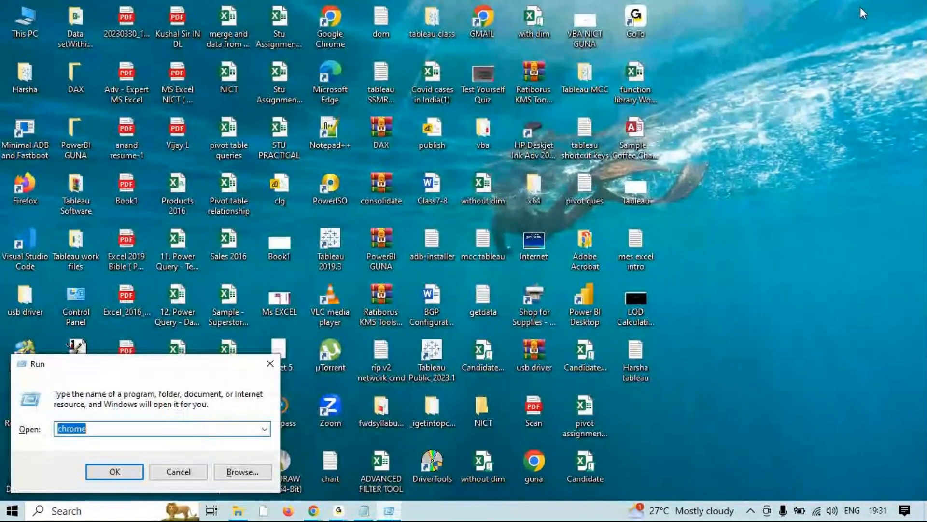
click(813, 161)
double_click(333, 239)
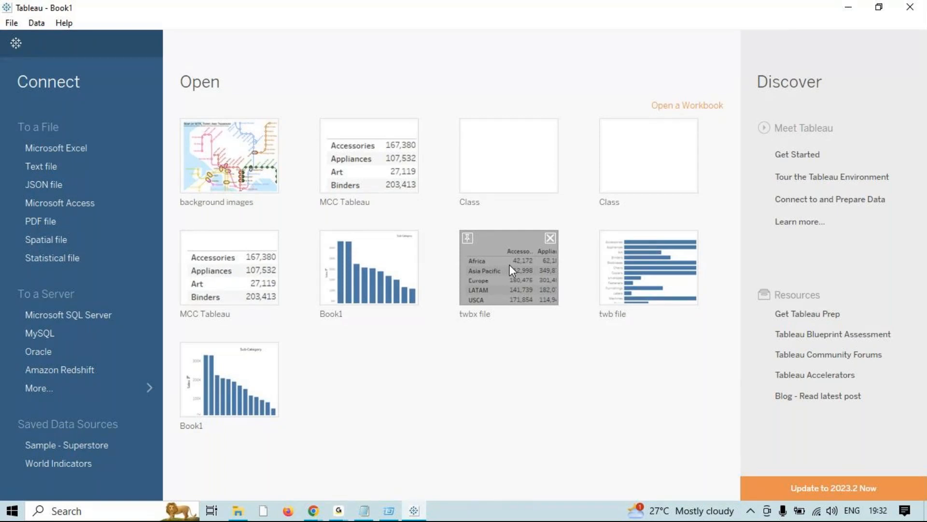
- Connect to the Microsoft Excel workbook global_superstore_2016 stored on New Volume (D:)
click(102, 153)
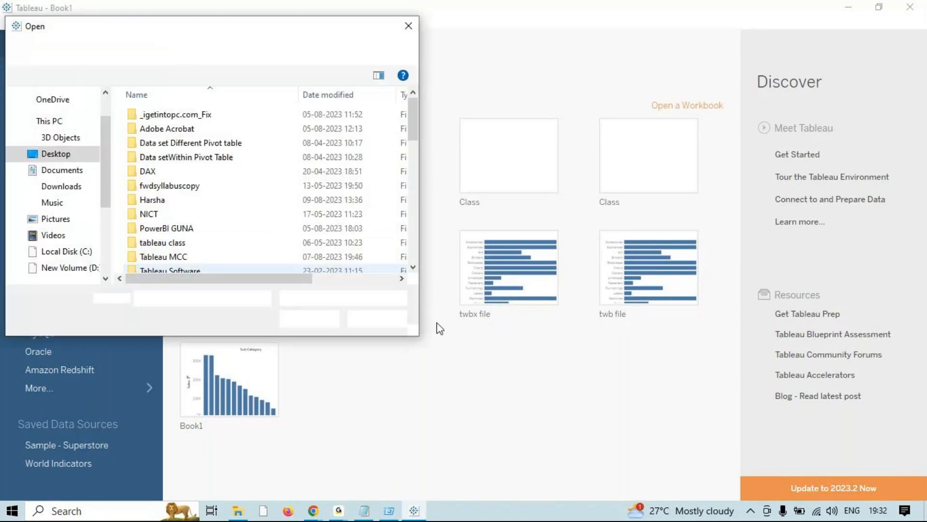
click(209, 175)
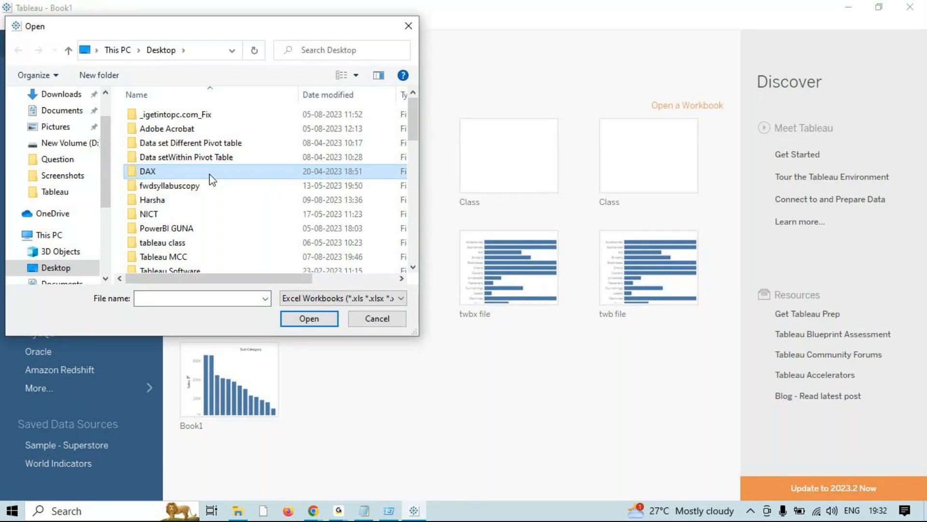
drag(414, 128, 415, 173)
scroll(261, 181, up, 1)
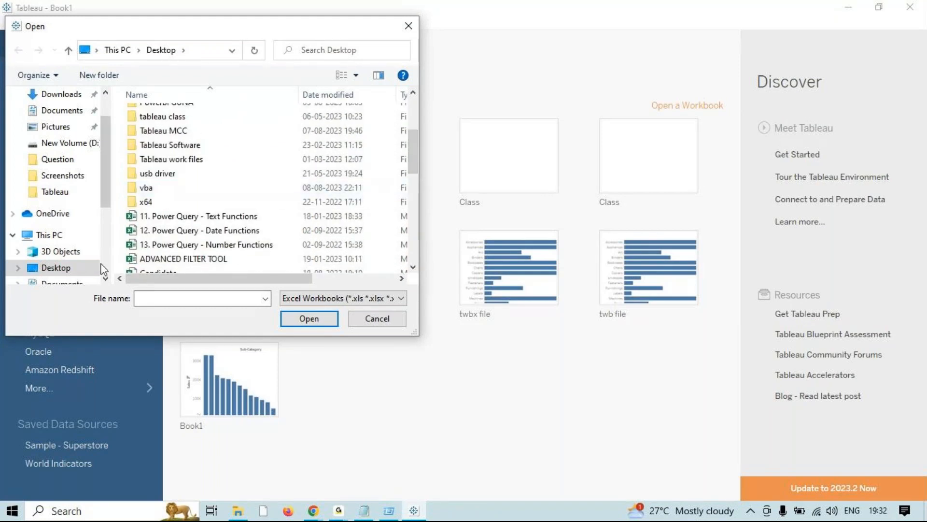
scroll(94, 267, down, 3)
click(80, 247)
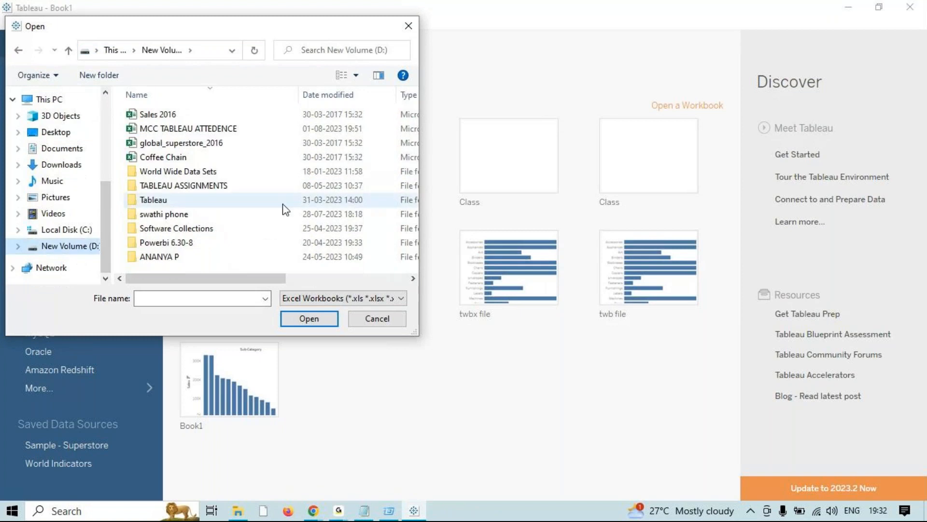
click(204, 145)
click(314, 318)
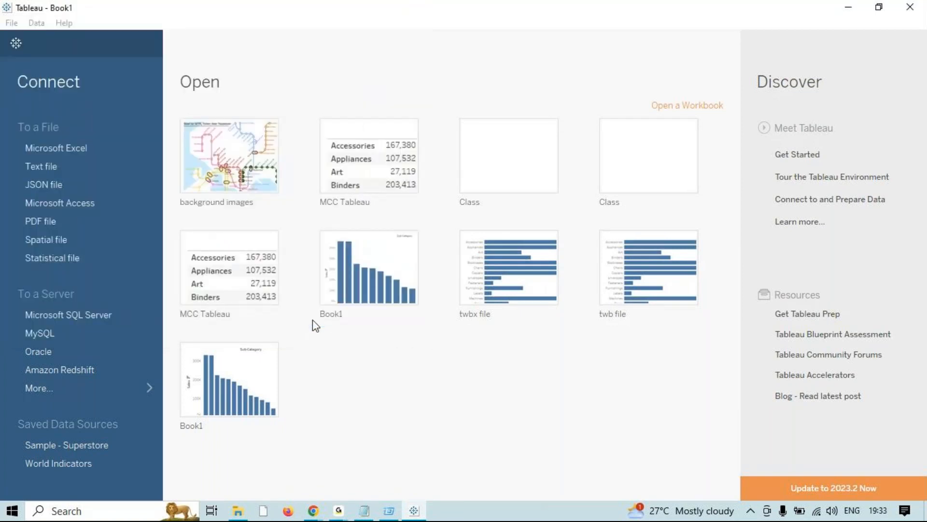
key(alt+Tab)
key(alt+Tab)
key(alt+Tab)
key(alt+Tab)
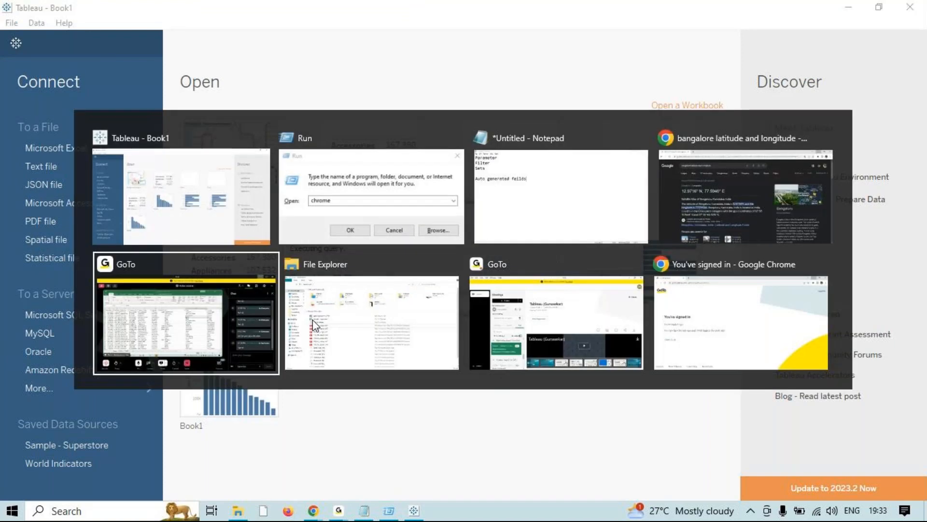
key(alt+Tab)
key(alt+Tab)
key(alt+Tab)
key(alt+Tab)
key(alt+Tab)
key(alt+Tab)
key(alt+Tab)
key(alt+Tab)
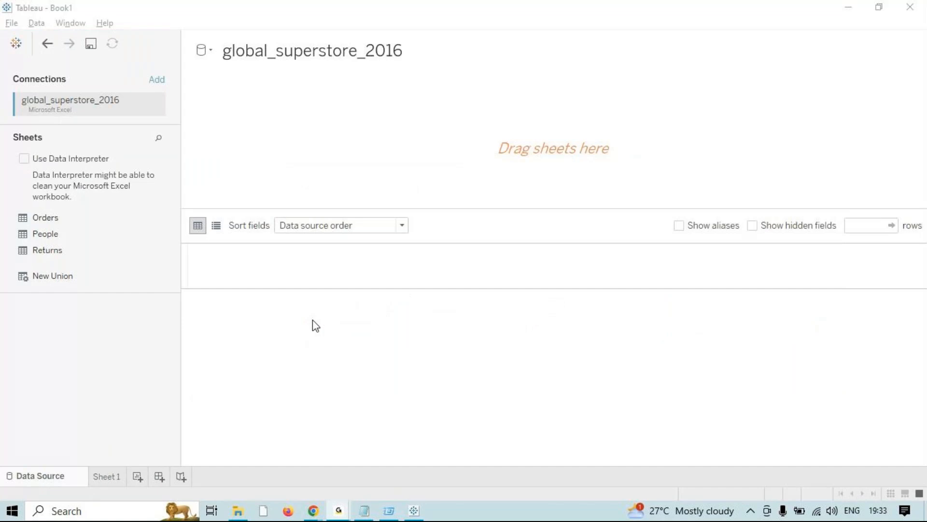
key(alt+Tab)
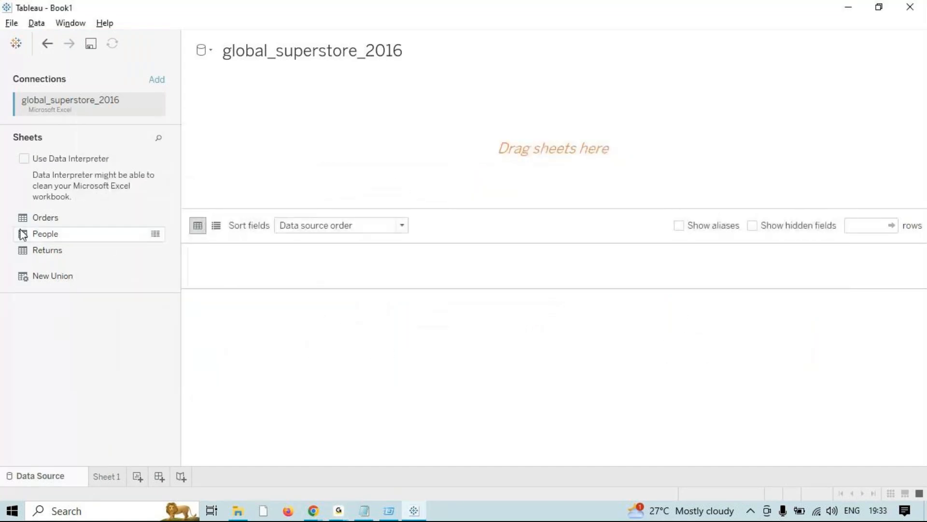
- Add the Orders sheet to the data source and plot the State dimension on a map in Sheet 1
double_click(42, 219)
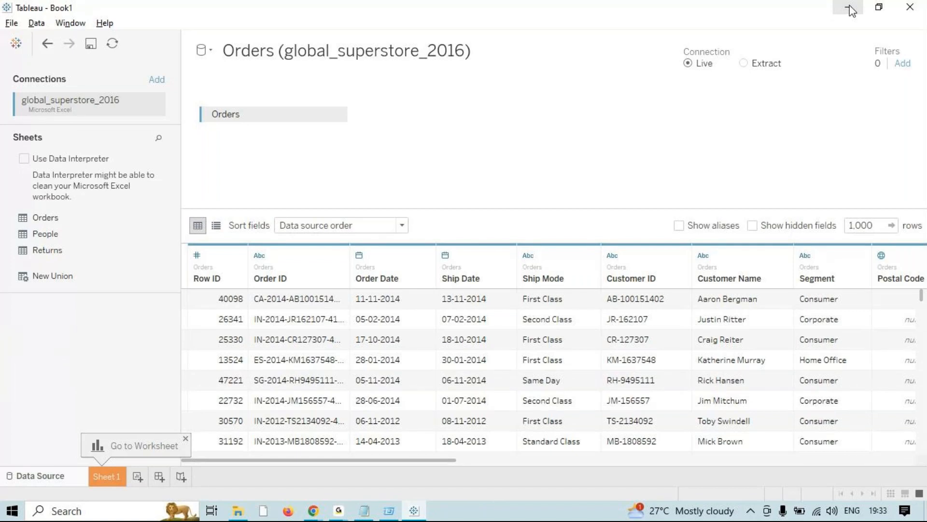
click(105, 476)
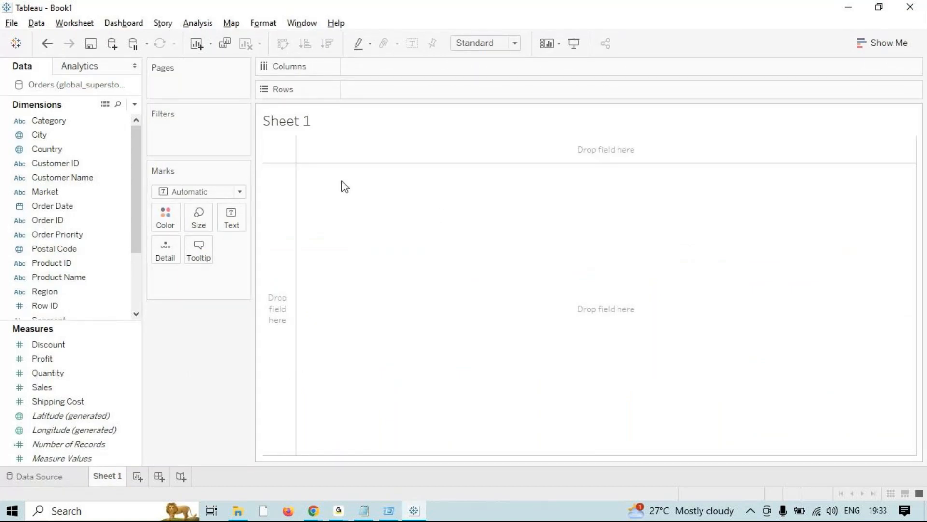
click(136, 287)
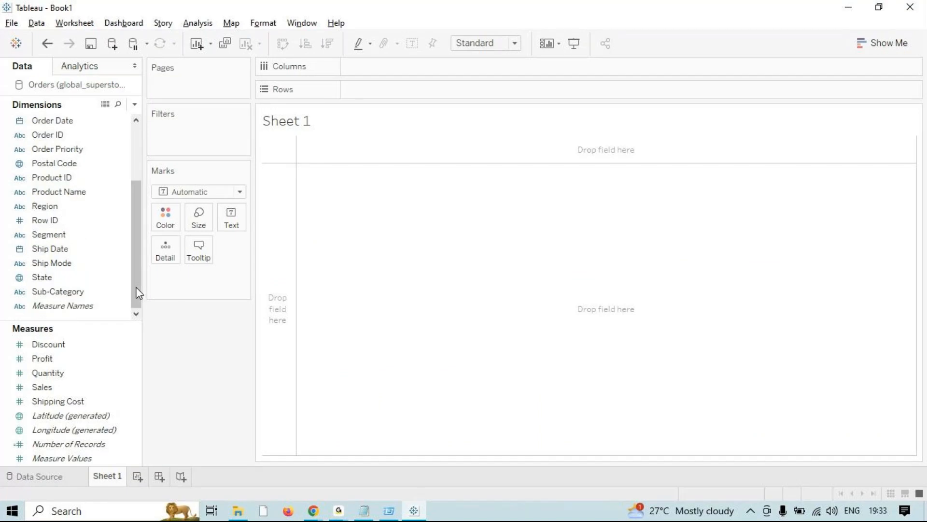
click(74, 278)
click(70, 280)
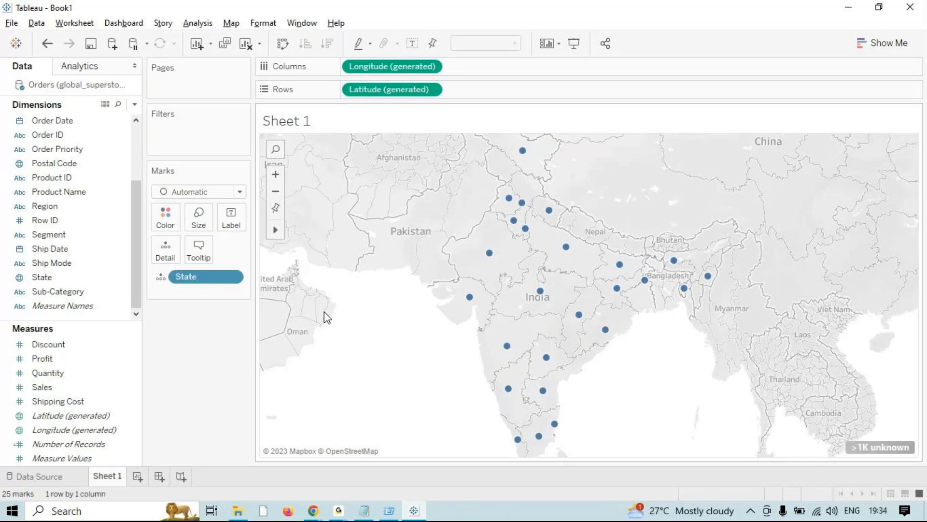
- Open the map's location settings and examine which State values match locations in India
click(232, 26)
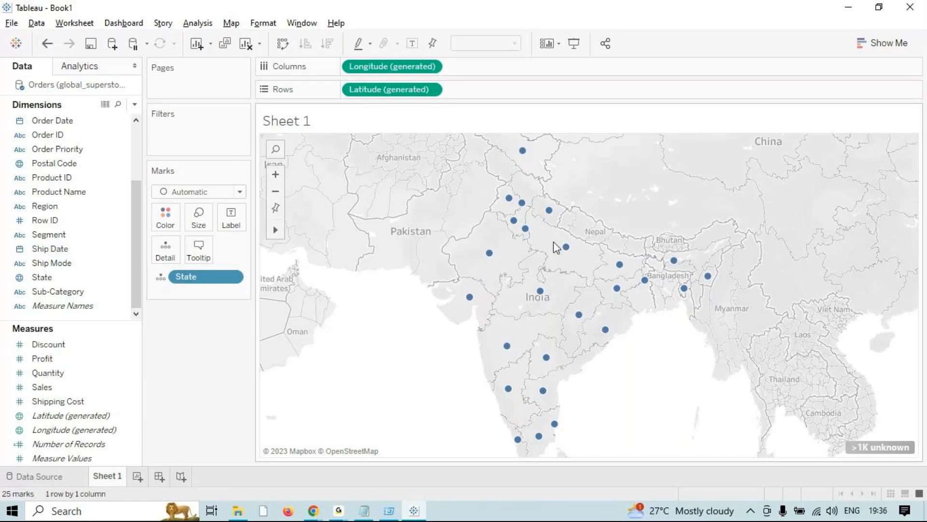
click(235, 24)
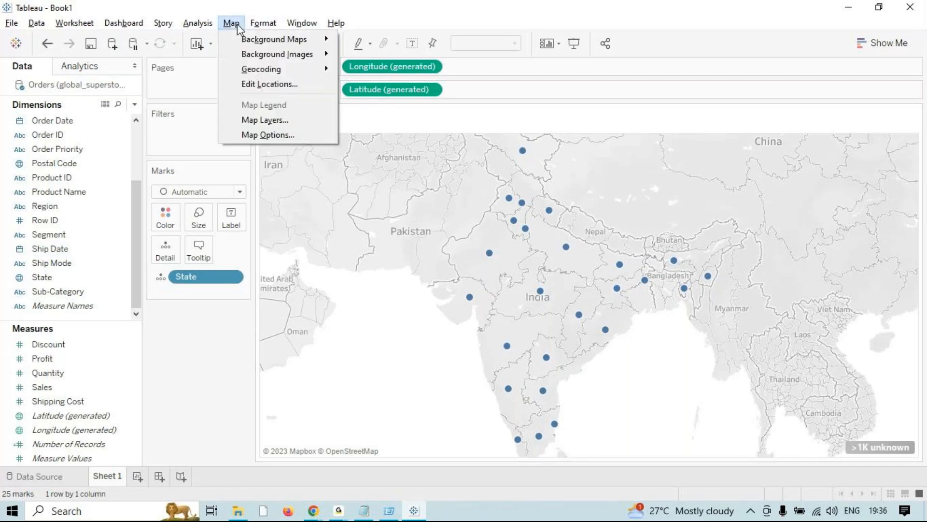
click(253, 84)
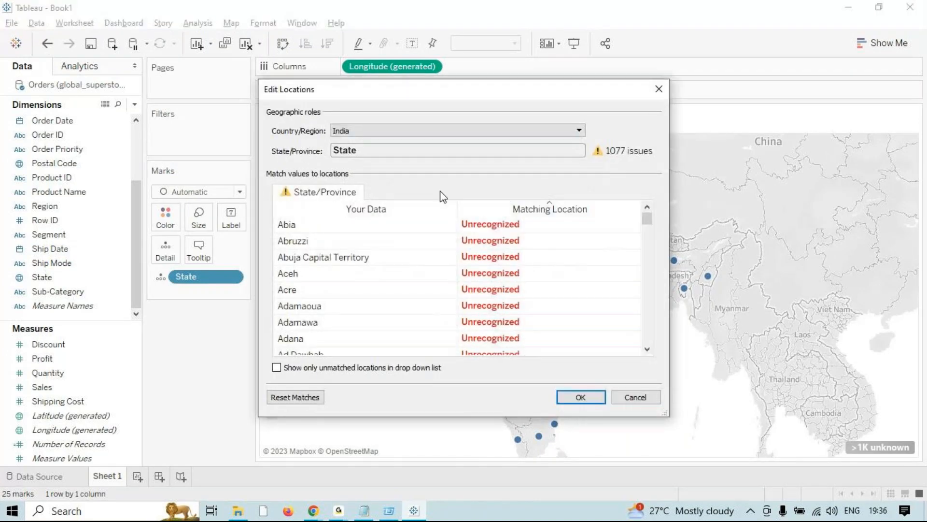
drag(646, 219, 592, 342)
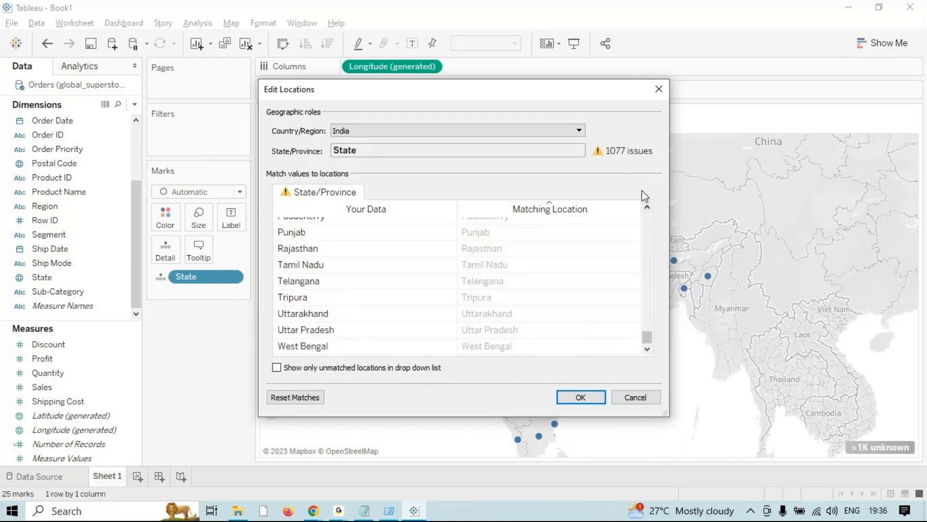
click(647, 207)
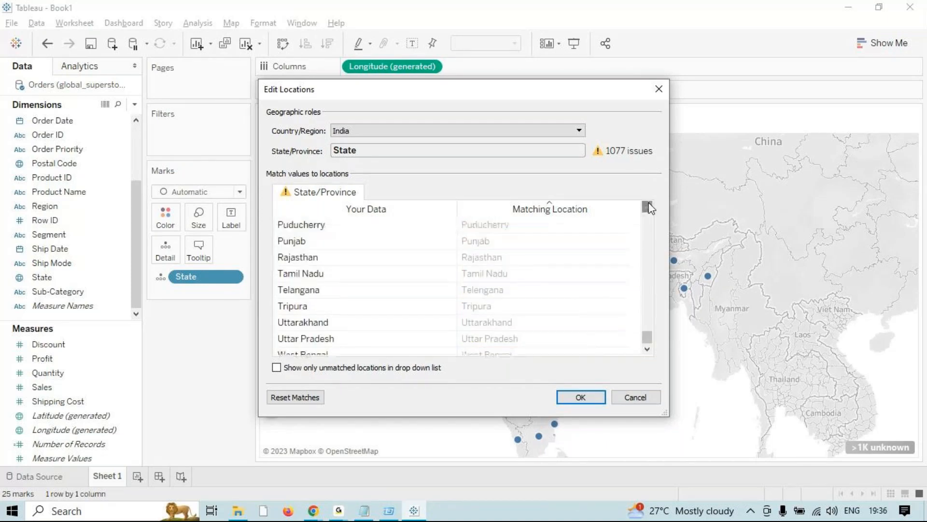
click(648, 207)
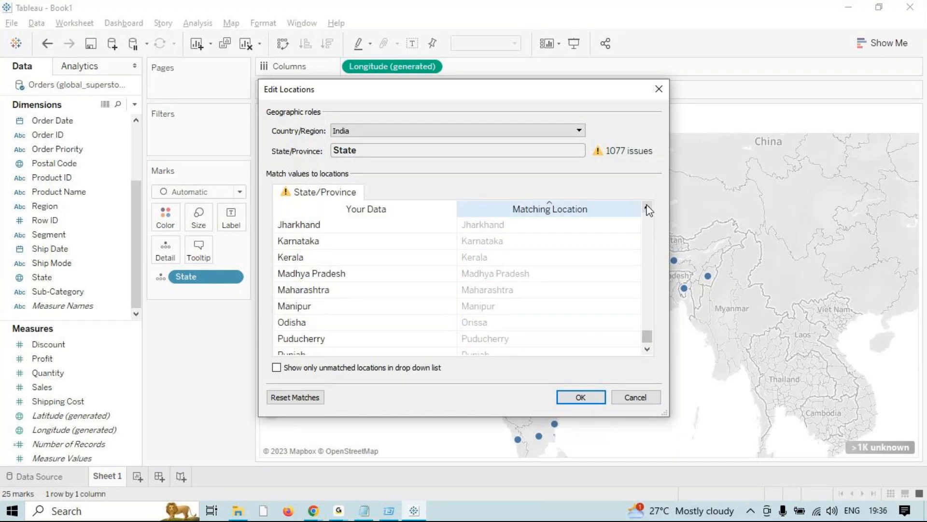
- Set the matching location for Odisha to Orissa
click(341, 323)
click(520, 322)
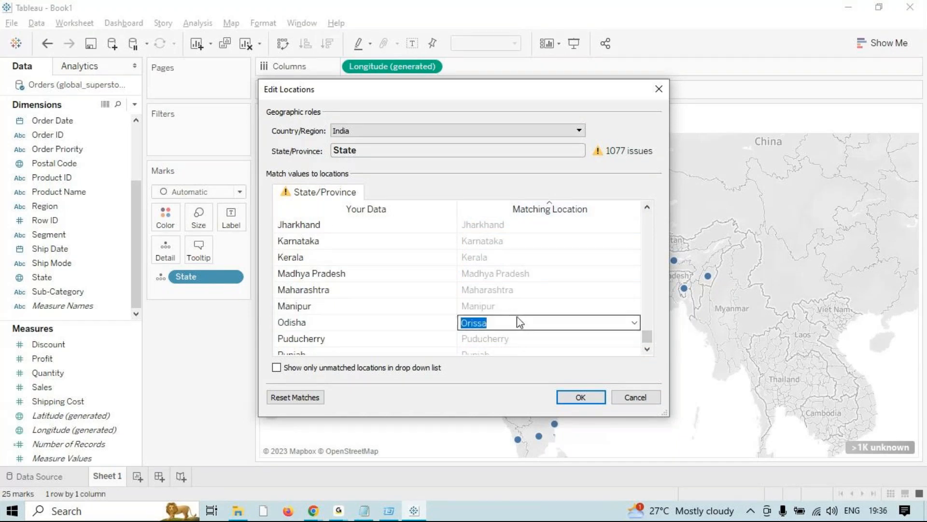
click(634, 322)
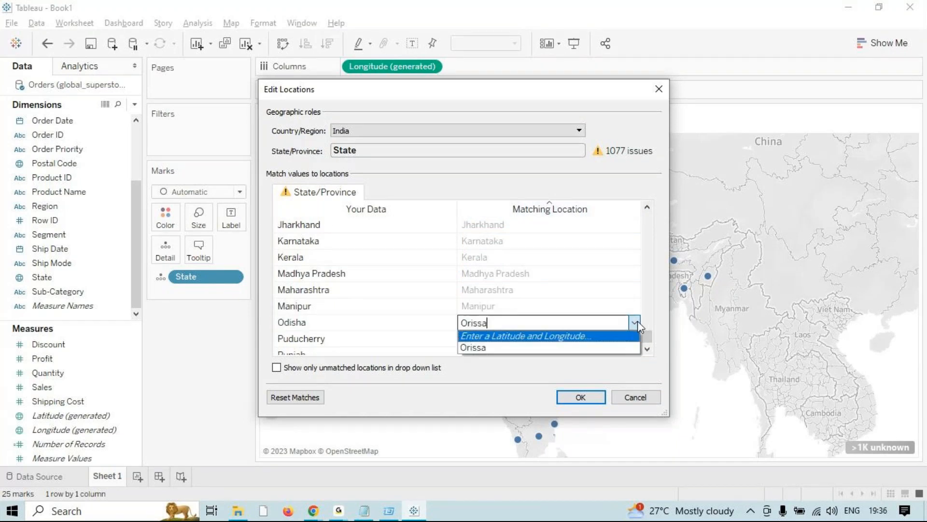
click(619, 346)
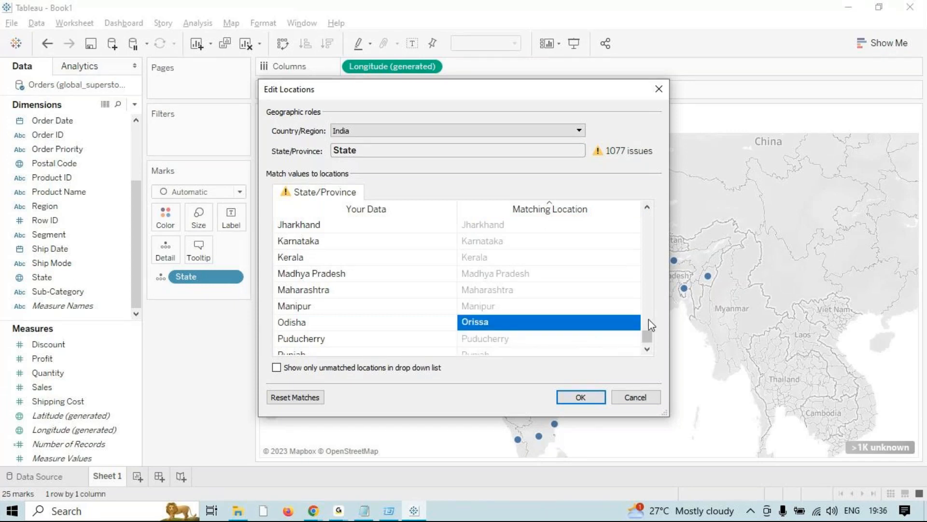
- Review the other State matches and open the matching location of the unrecognized state Astana for editing
click(647, 207)
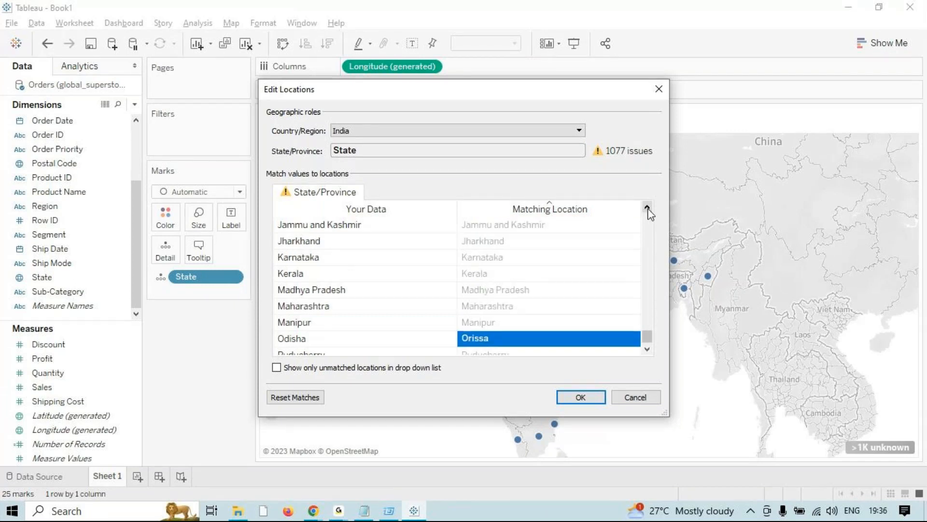
drag(647, 332, 647, 336)
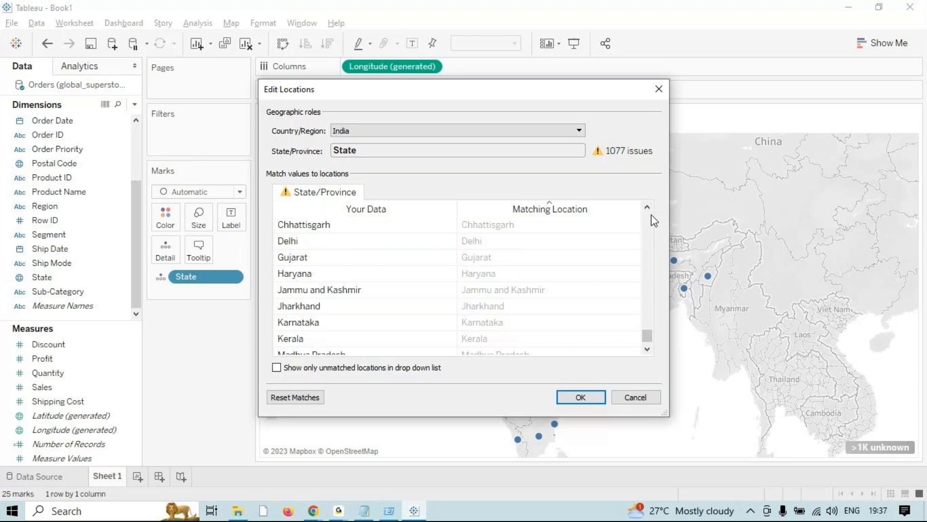
drag(649, 209, 649, 209)
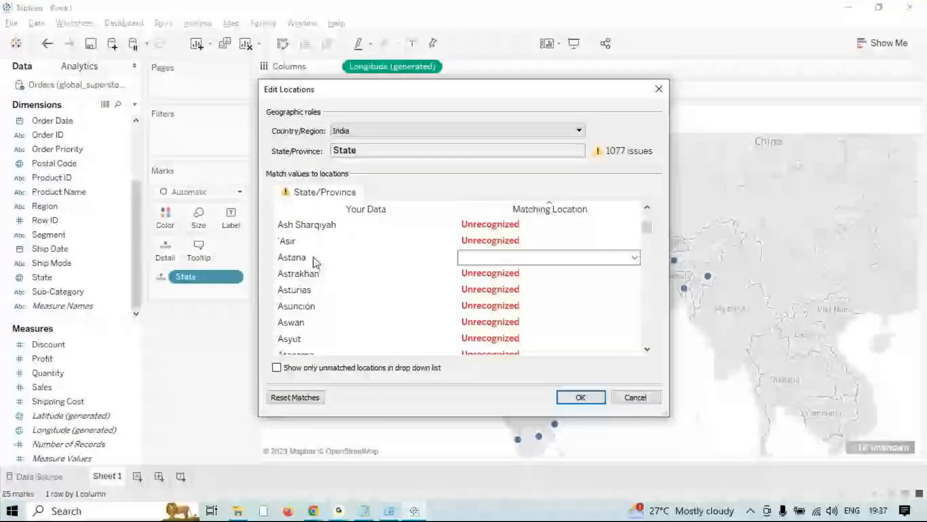
- Switch to Chrome, search Google for "astana latitude and longitude" and select the decimal latitude in the result
key(alt+Tab)
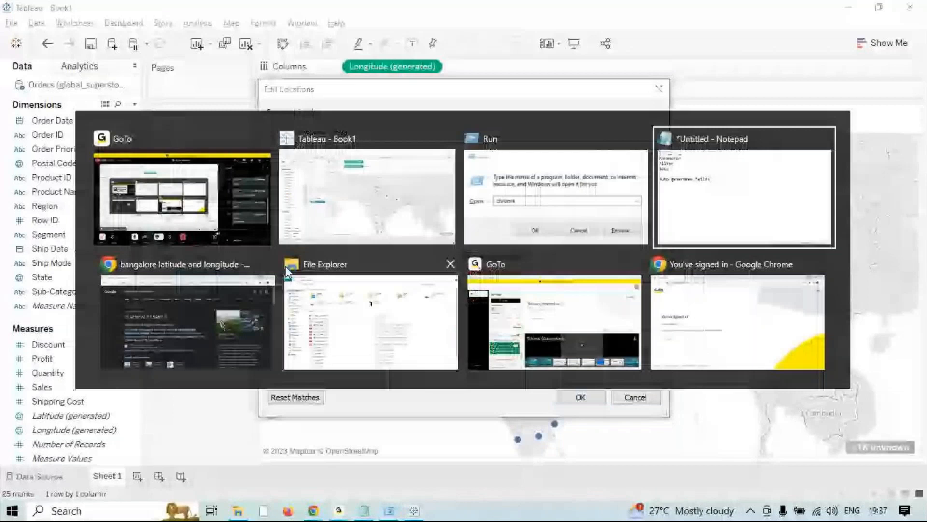
key(alt+Tab)
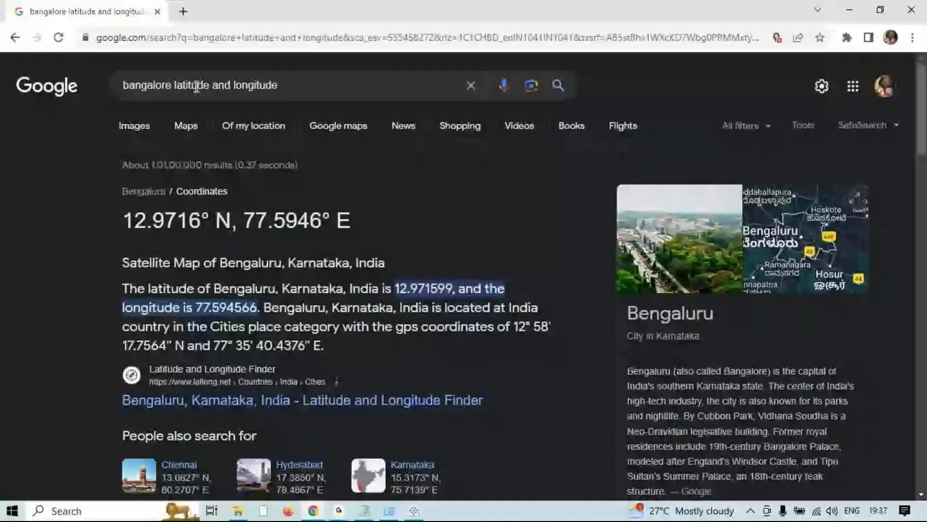
drag(173, 86, 117, 88)
text(astana)
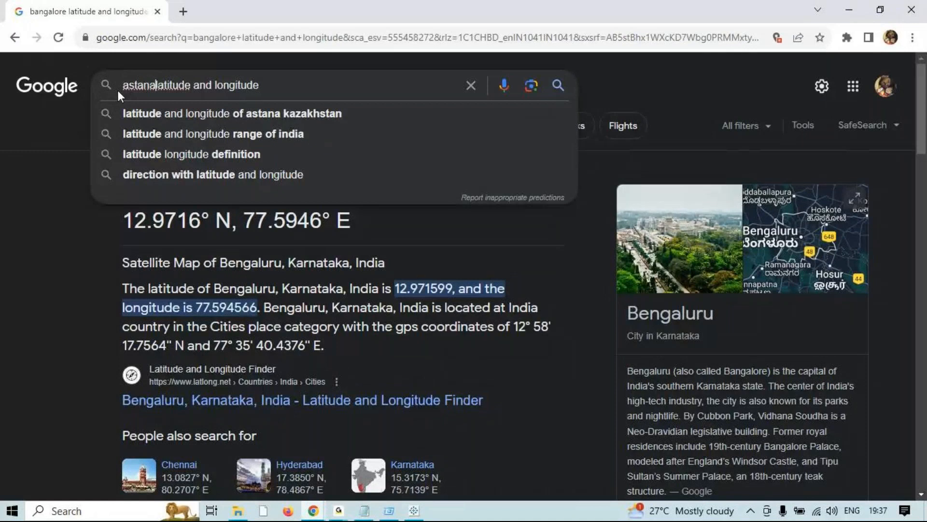
key(Return)
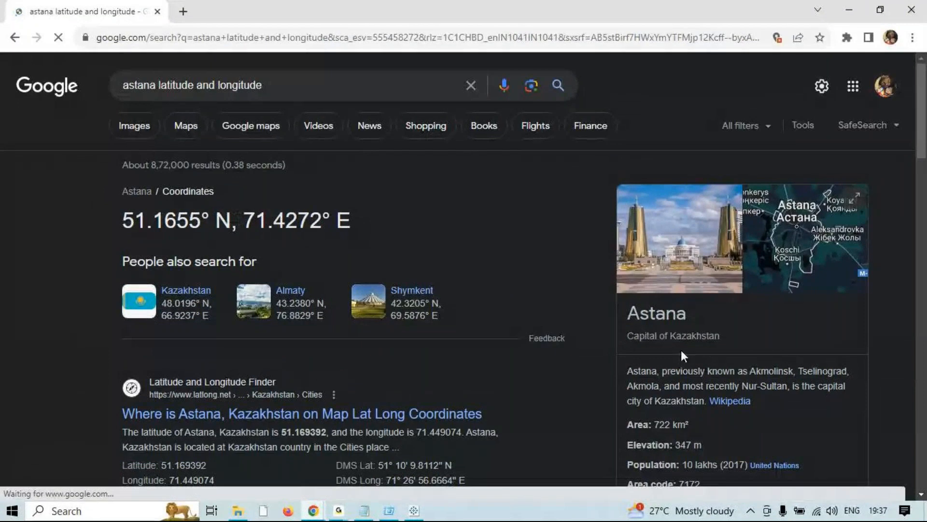
drag(122, 220, 203, 223)
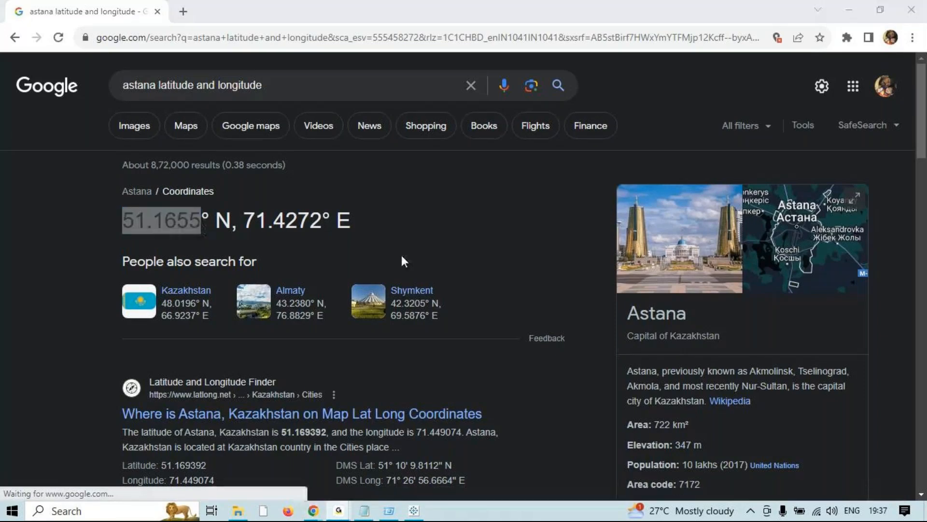
- Switch to Tableau and enter 51.1655 as the latitude for Astana's matching location
key(alt+Tab)
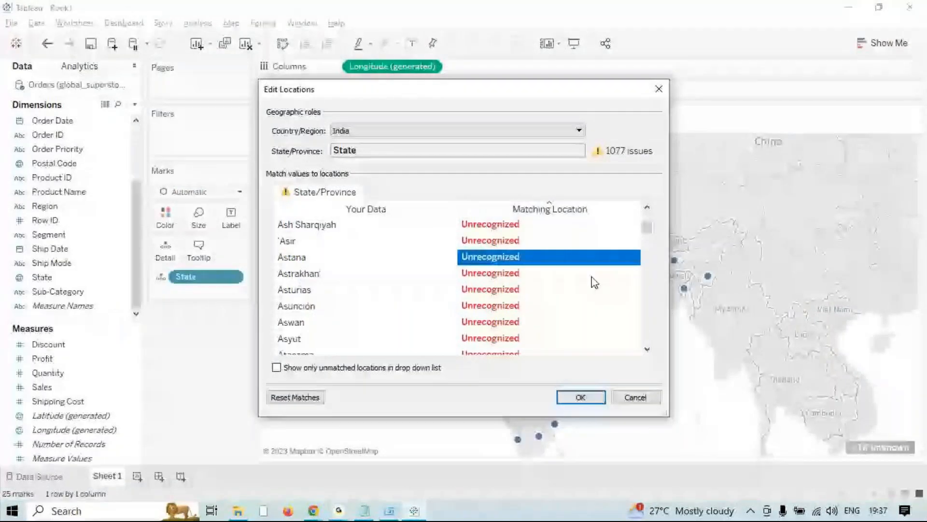
click(635, 261)
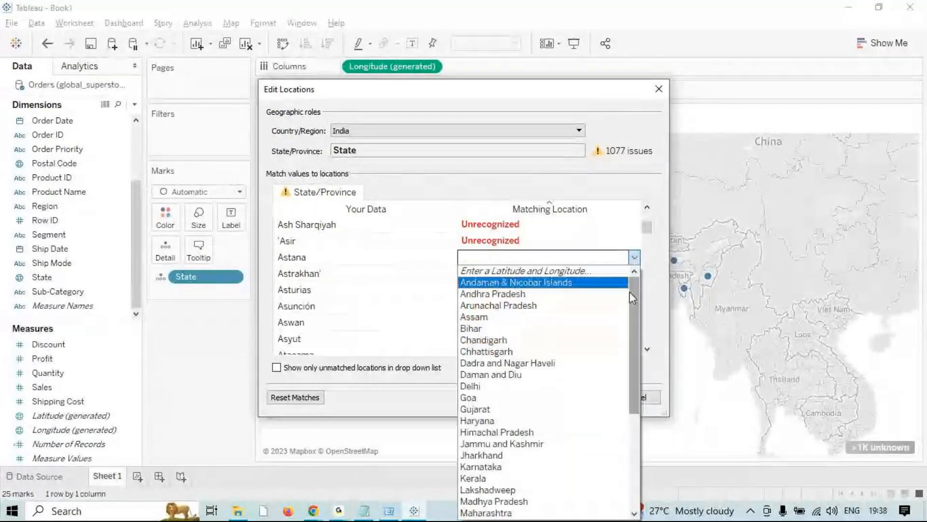
mouse_move(632, 291)
mouse_down()
mouse_move(630, 382)
mouse_move(633, 299)
mouse_up()
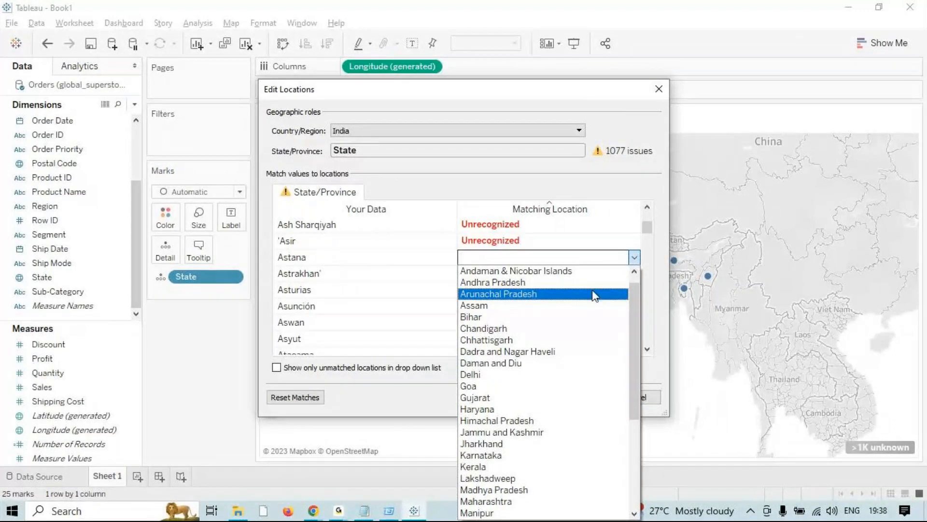
scroll(595, 295, up, 1)
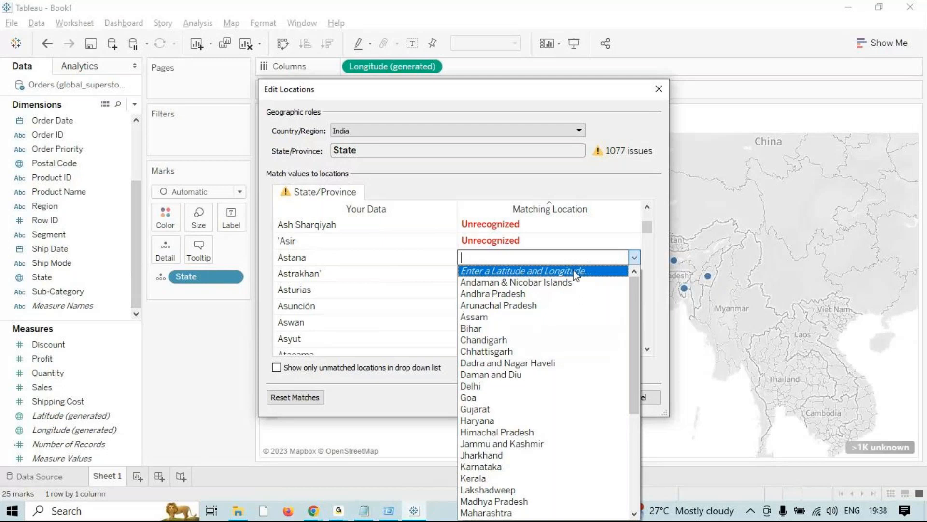
click(587, 264)
text(51.1655)
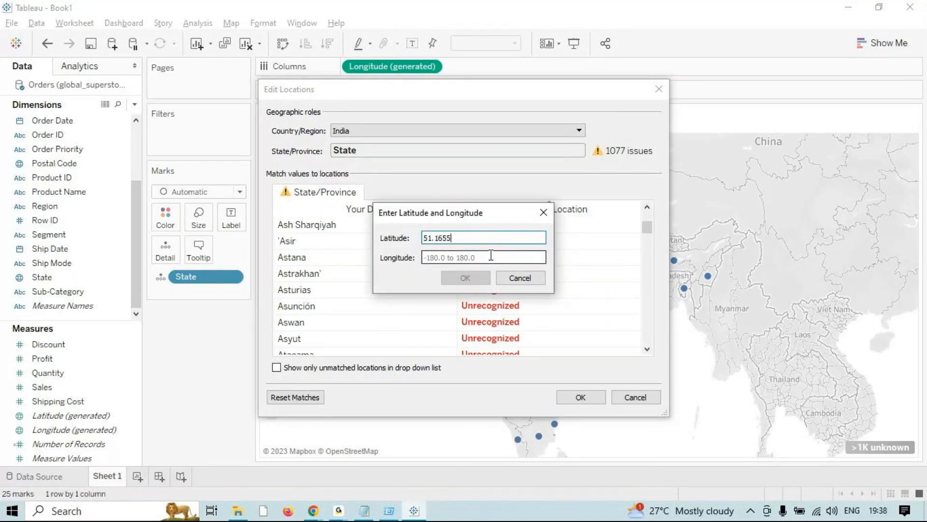
click(489, 256)
- Switch to Chrome and copy Astana's decimal longitude 71.4272 from the Google result
key(alt+Tab)
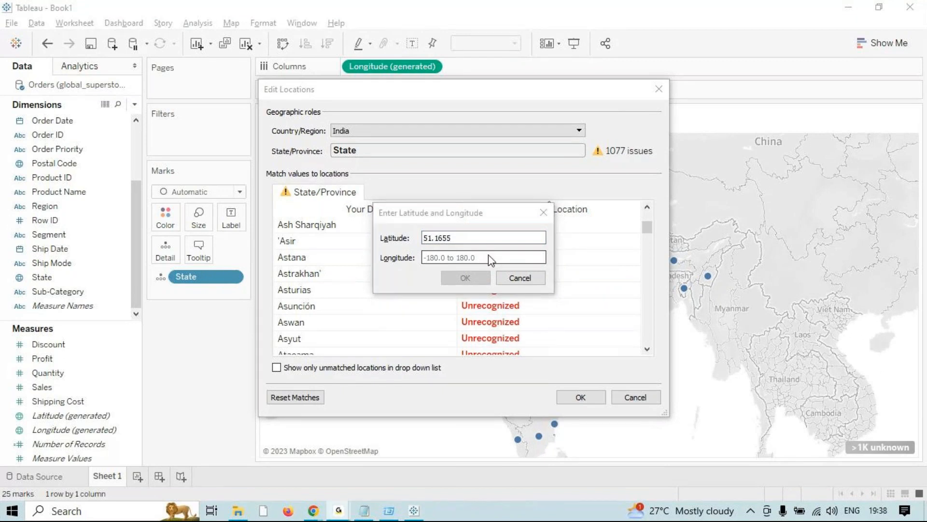
key(alt+Tab)
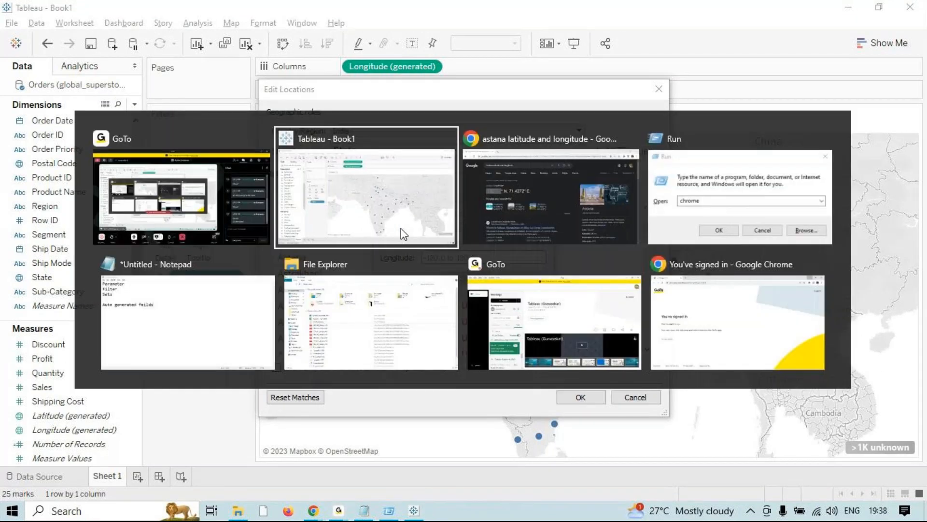
drag(244, 221, 319, 221)
key(ctrl+c)
key(alt+Tab)
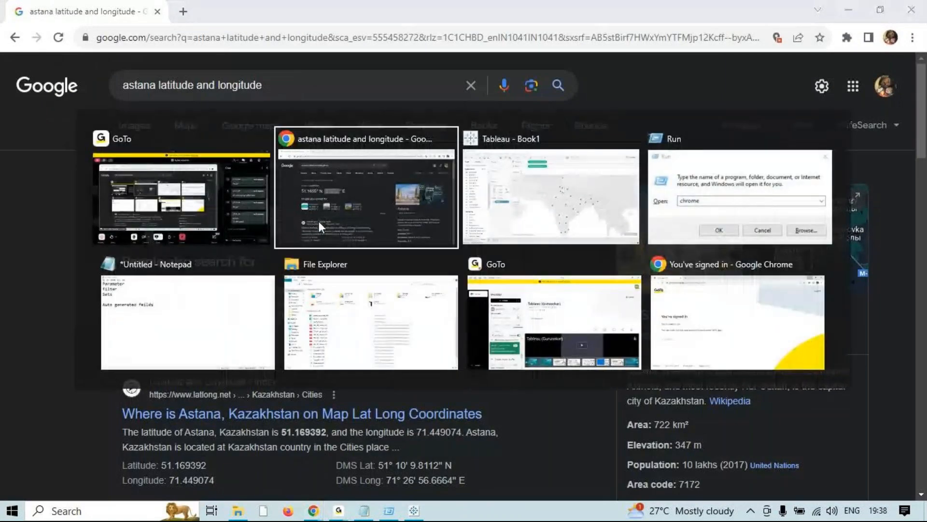
key(Tab)
key(Tab)
key(Tab)
key(Tab)
key(Tab)
key(Tab)
key(Tab)
key(Tab)
key(alt+Tab)
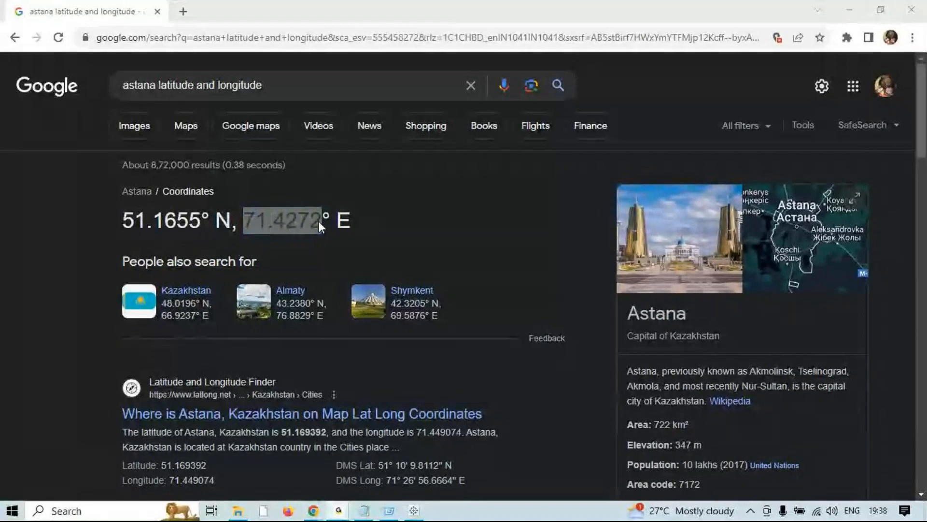
- Switch to Tableau, enter 71.4272 as Astana's longitude and apply the edited locations to the map
key(alt+Tab)
key(ctrl+v)
click(477, 277)
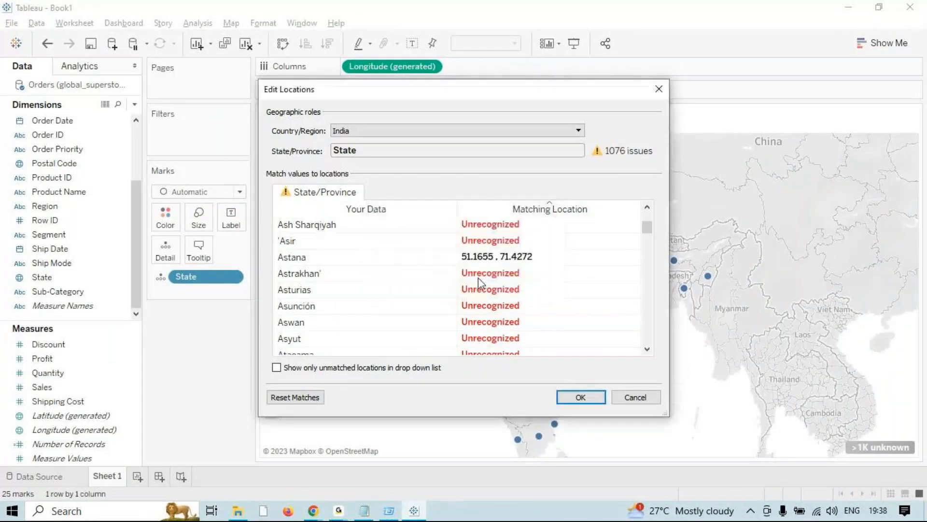
click(584, 397)
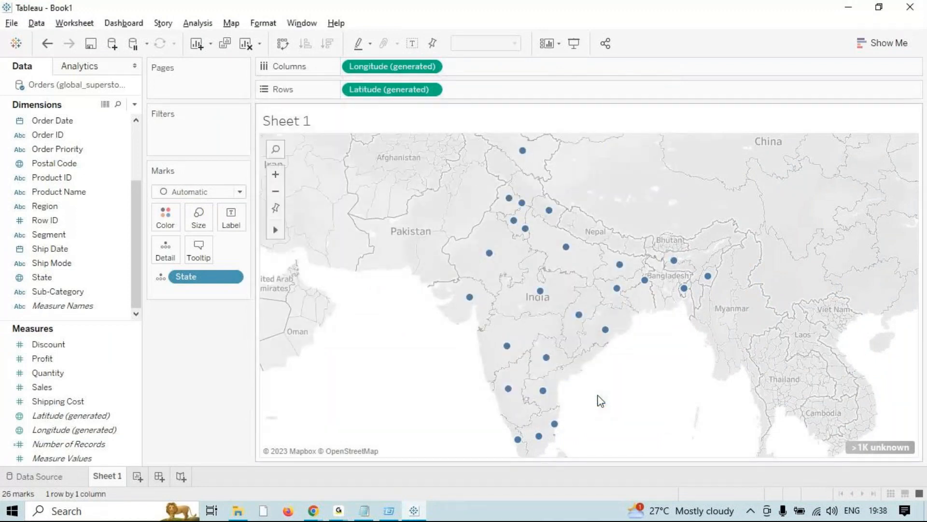
- Compare the Astana mark's position on the map with the country given for Astana in Chrome's Google result
mouse_move(523, 154)
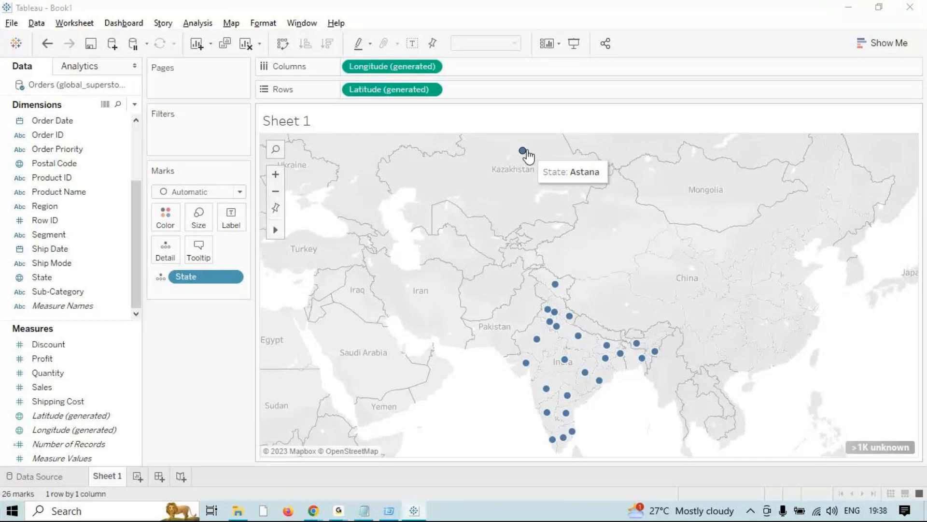
key(alt+Tab)
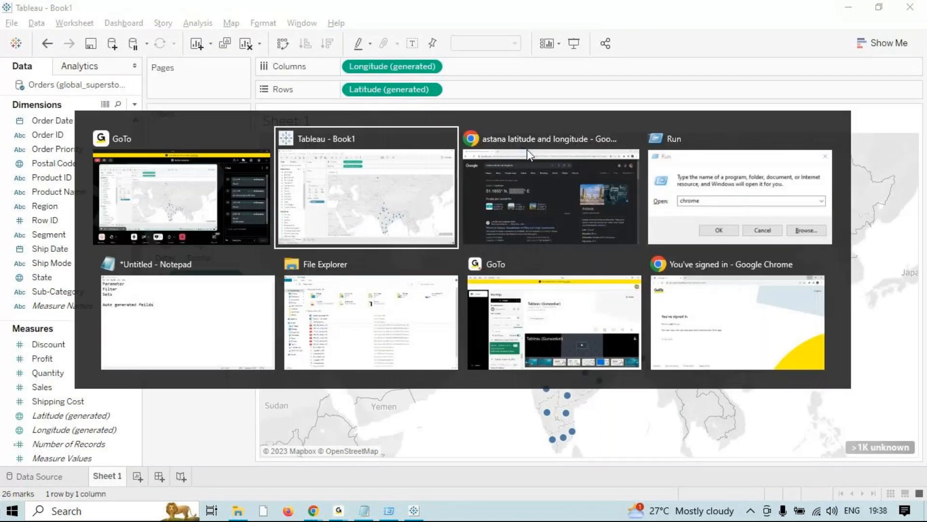
click(526, 149)
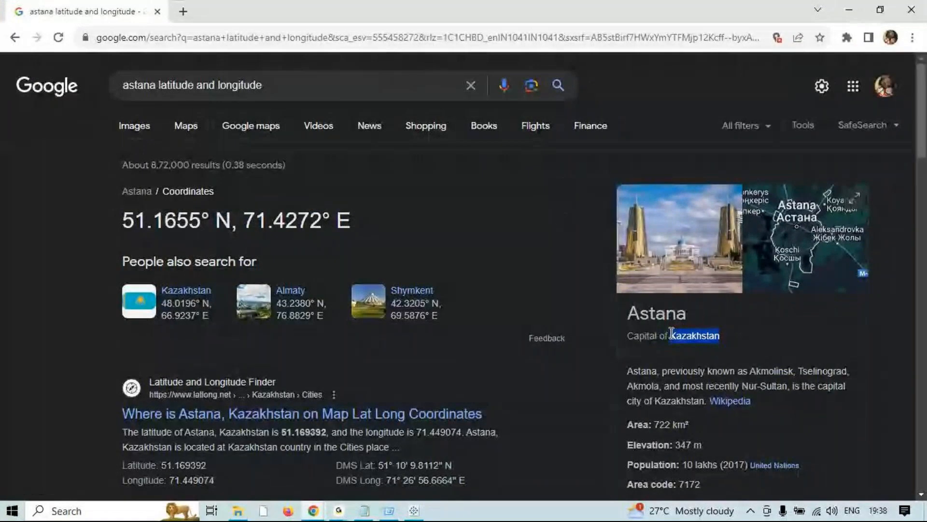
drag(685, 318, 622, 318)
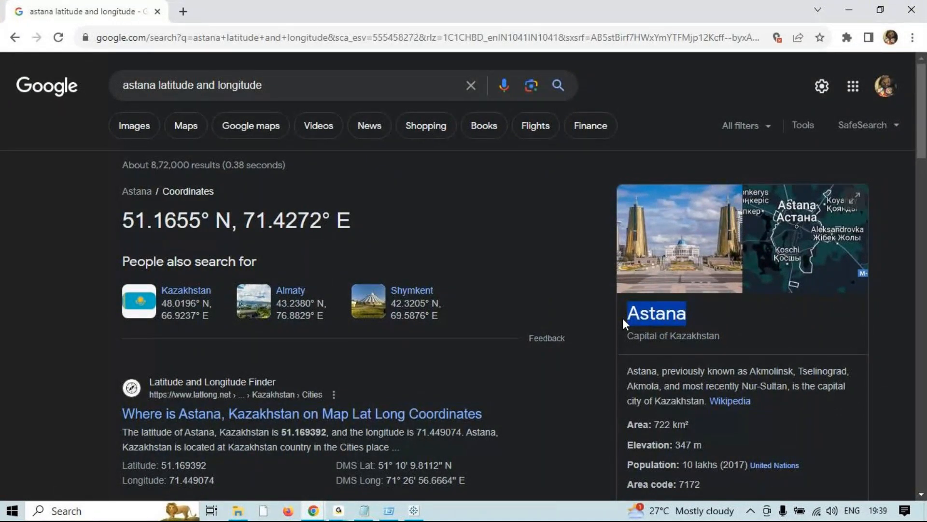
key(alt+Tab)
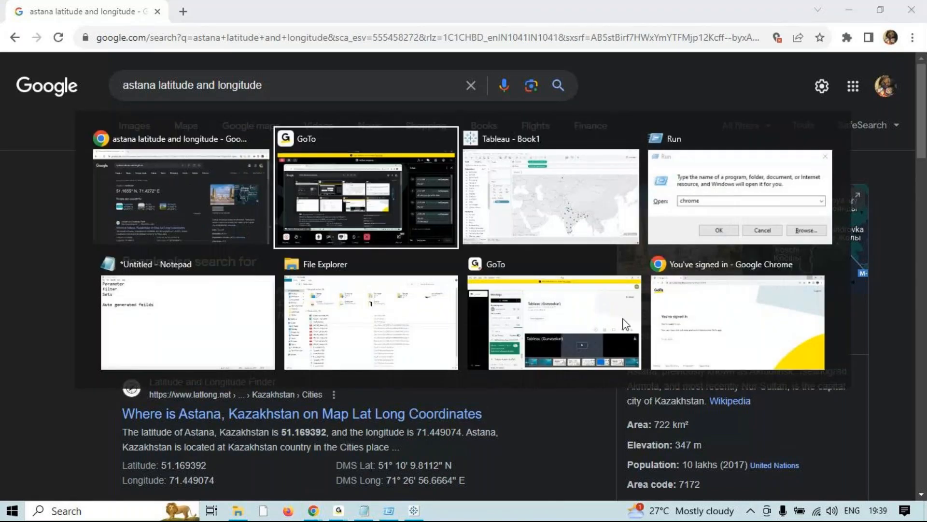
key(alt+Tab)
key(Tab)
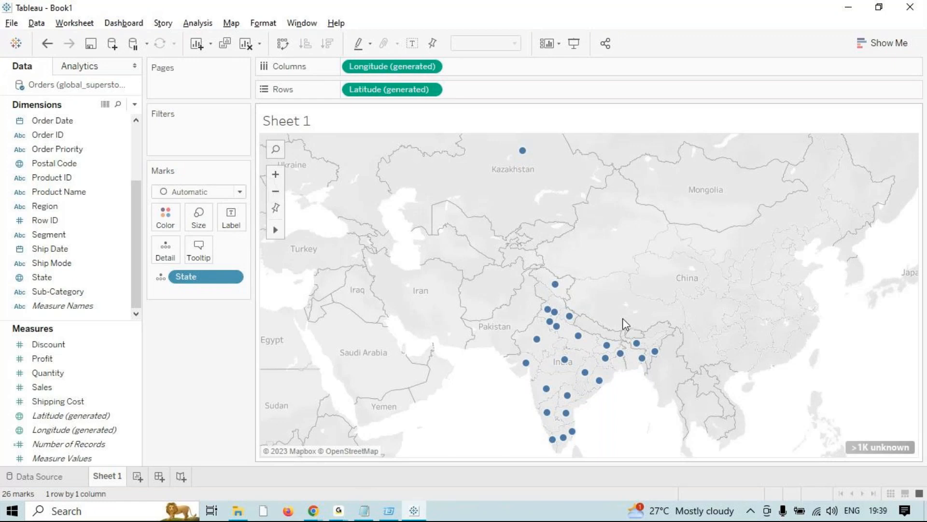
key(alt+Tab)
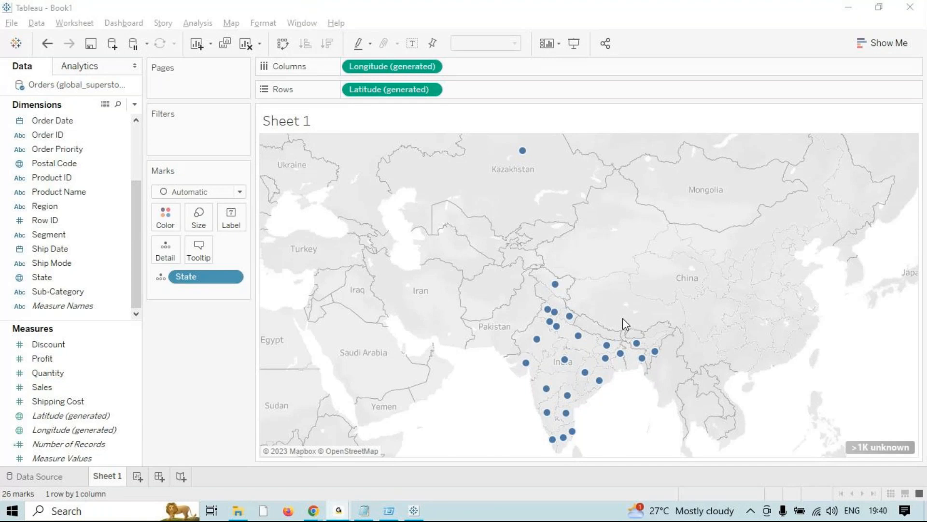
key(alt+Tab)
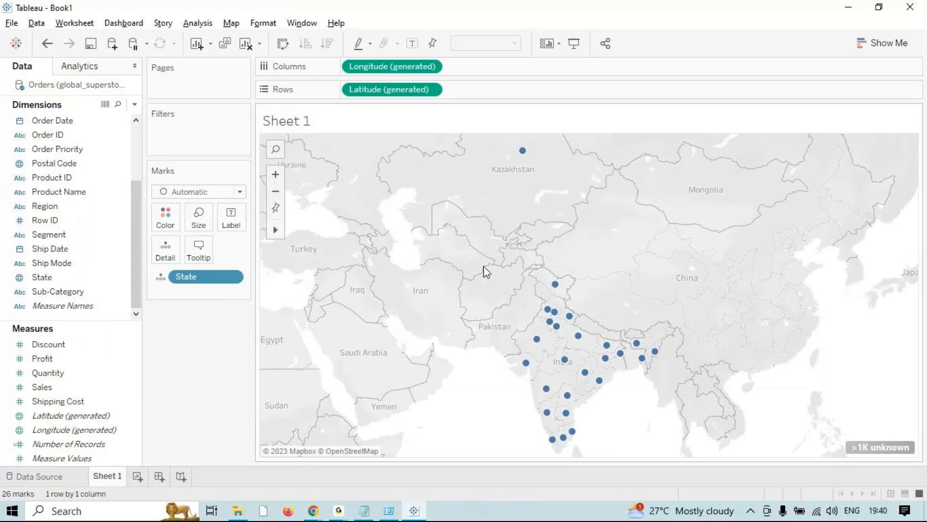
mouse_move(523, 153)
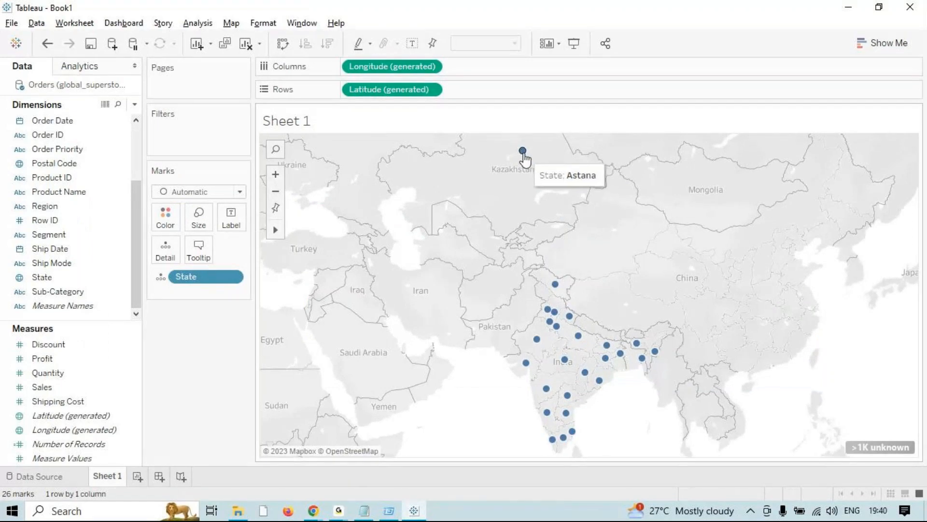
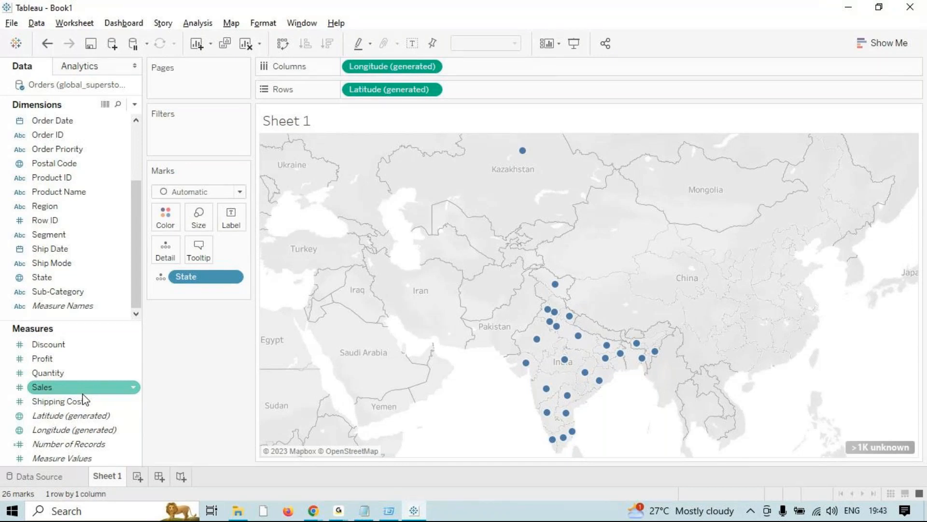
- Clear the map from the sheet, add Number of Records to the rows and undo that addition
click(247, 44)
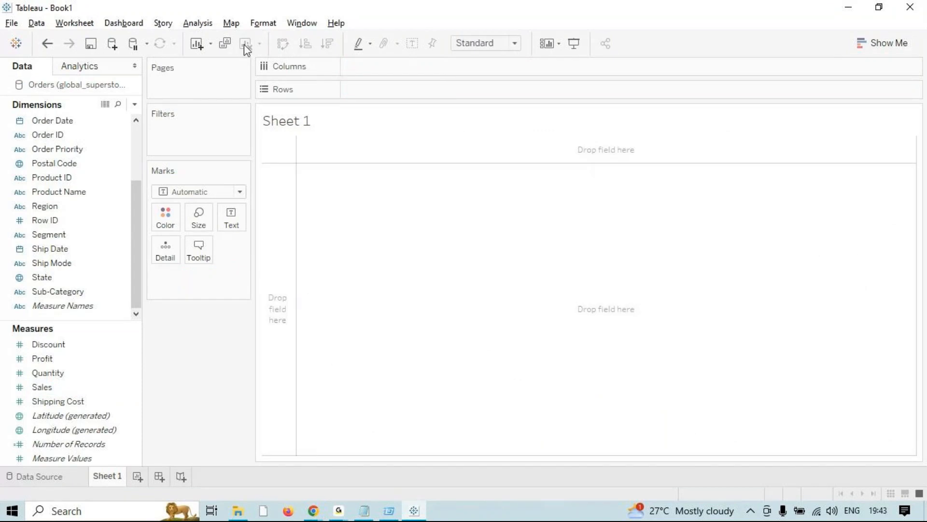
double_click(76, 446)
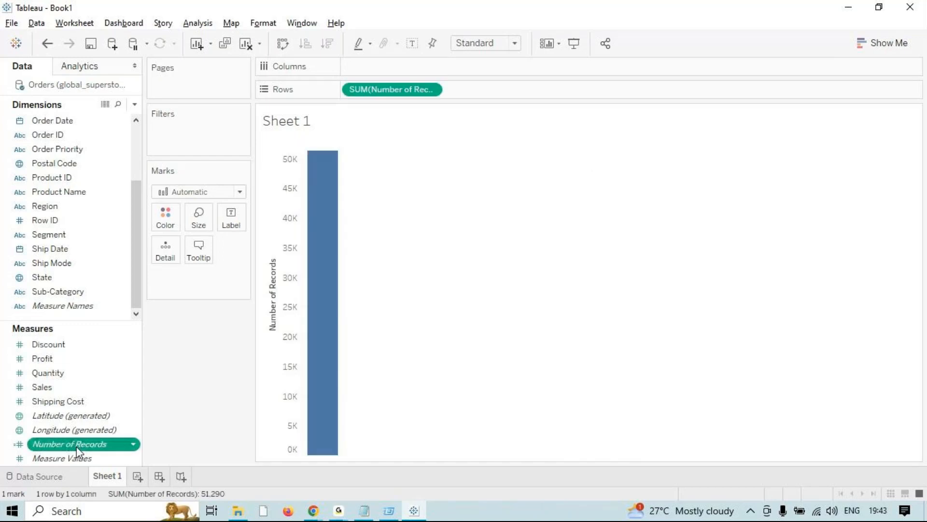
key(ctrl+z)
- Show Number of Records as a text value on the empty sheet and inspect the resulting mark
mouse_move(72, 444)
mouse_down()
mouse_move(184, 255)
mouse_move(56, 442)
mouse_move(65, 444)
mouse_up()
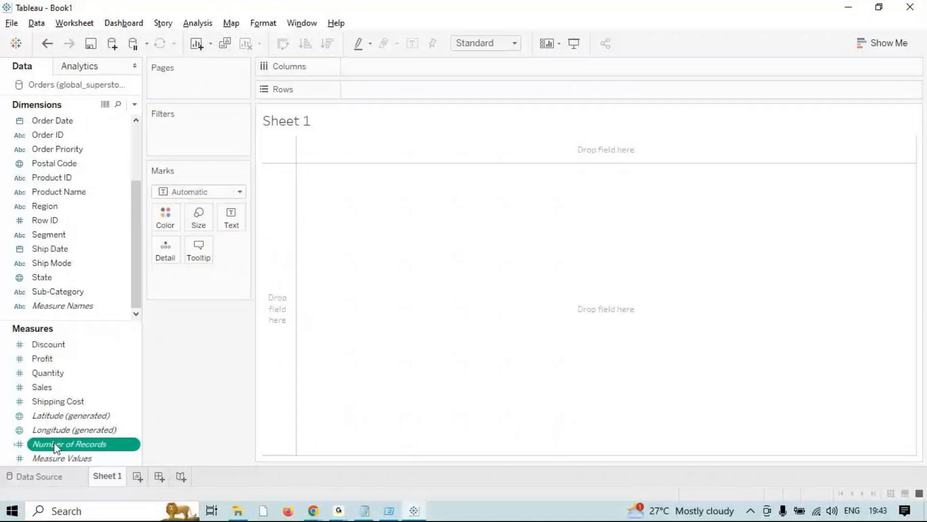
right_click(68, 445)
click(233, 464)
ctrl+click(121, 433)
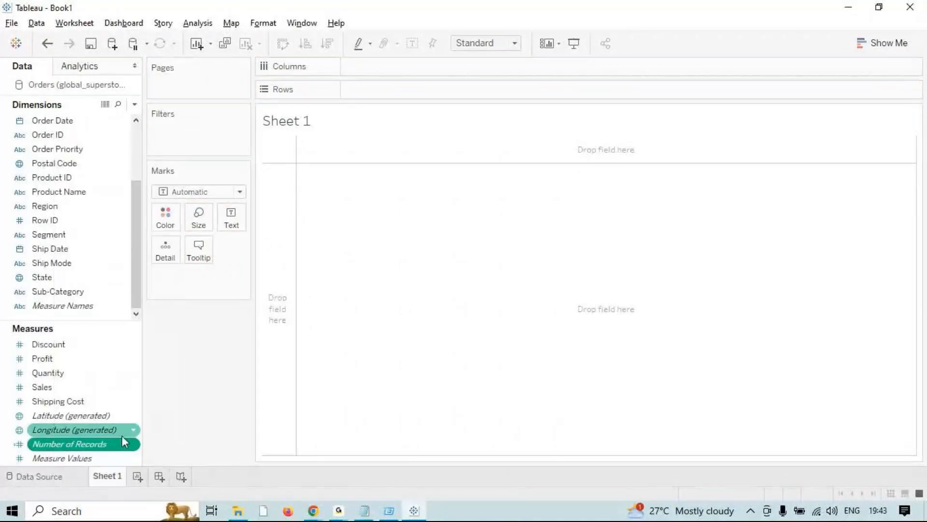
right_click(97, 445)
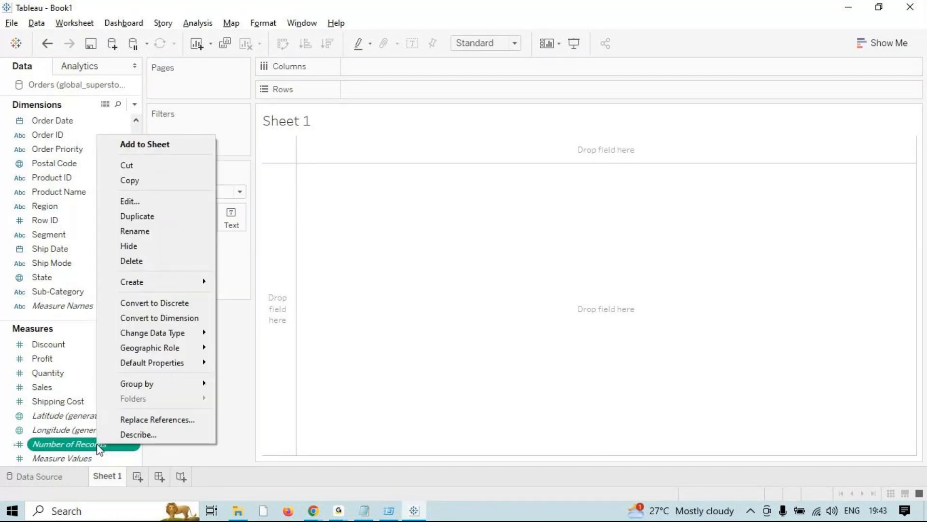
click(230, 460)
drag(92, 448, 230, 225)
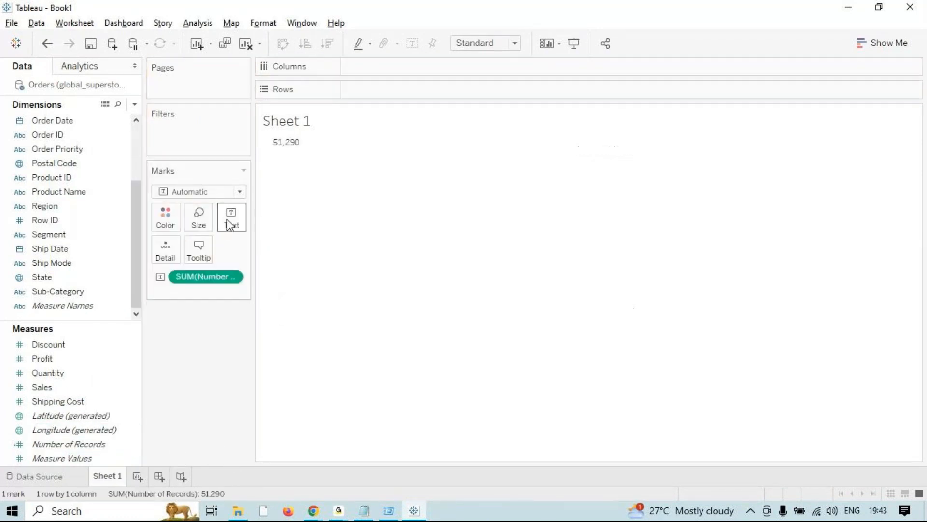
click(302, 151)
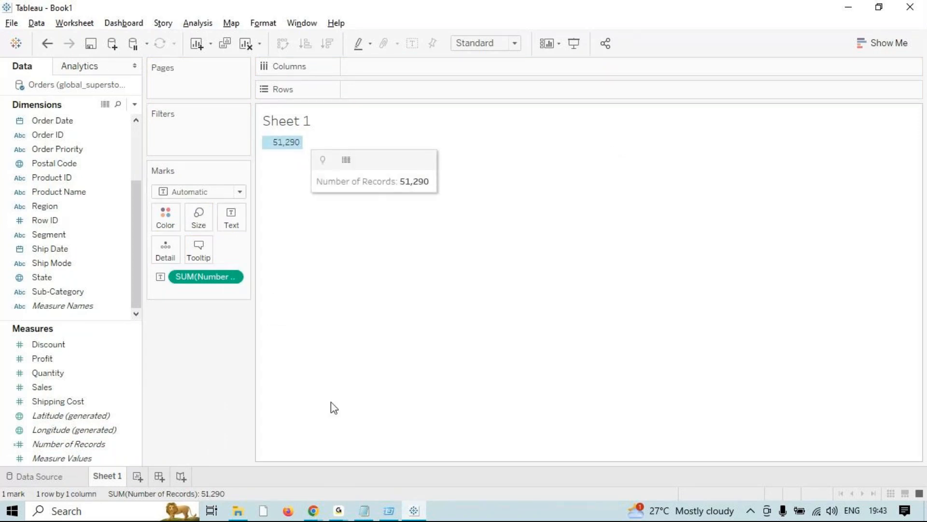
- Switch to the GoTo meeting to check the chat and return to Tableau
click(344, 512)
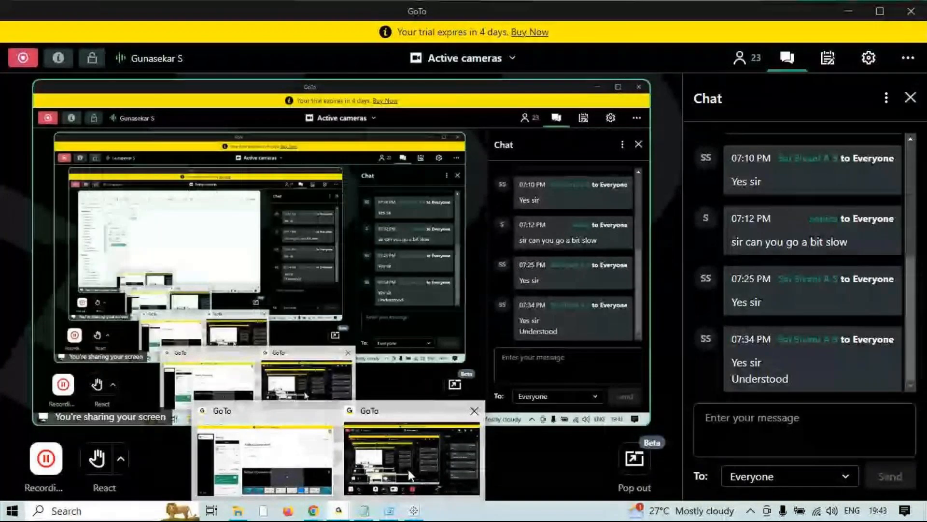
click(408, 470)
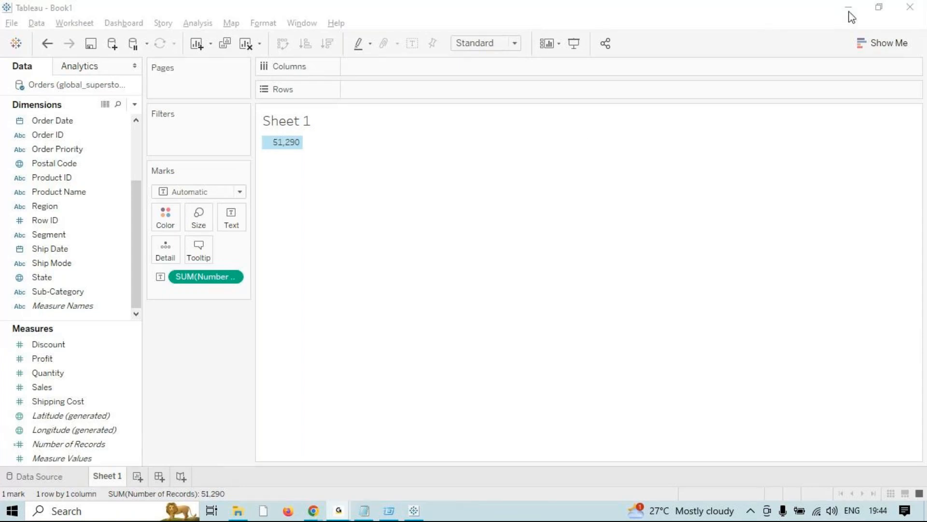
click(137, 417)
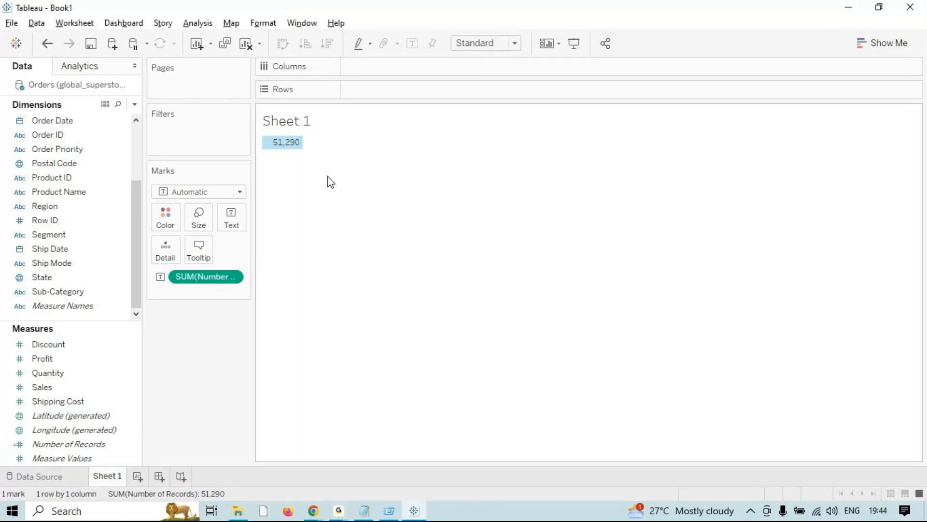
- Clear the sheet, add Measure Names to list all measures with their values, and swap the columns into rows
click(294, 146)
click(246, 44)
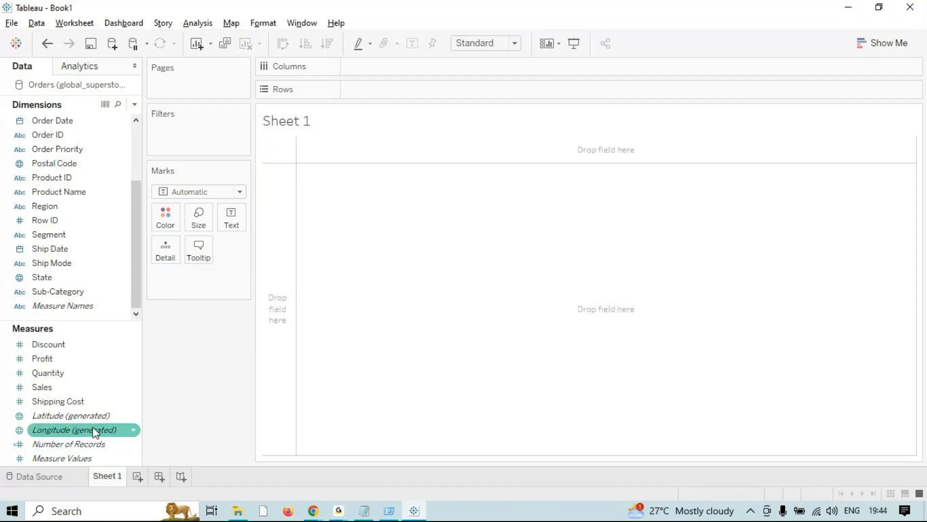
double_click(100, 308)
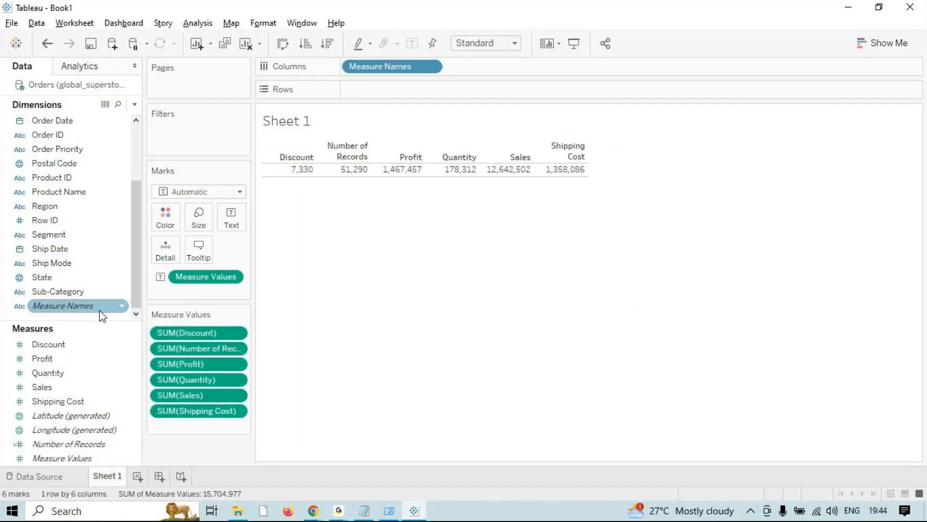
key(ctrl+w)
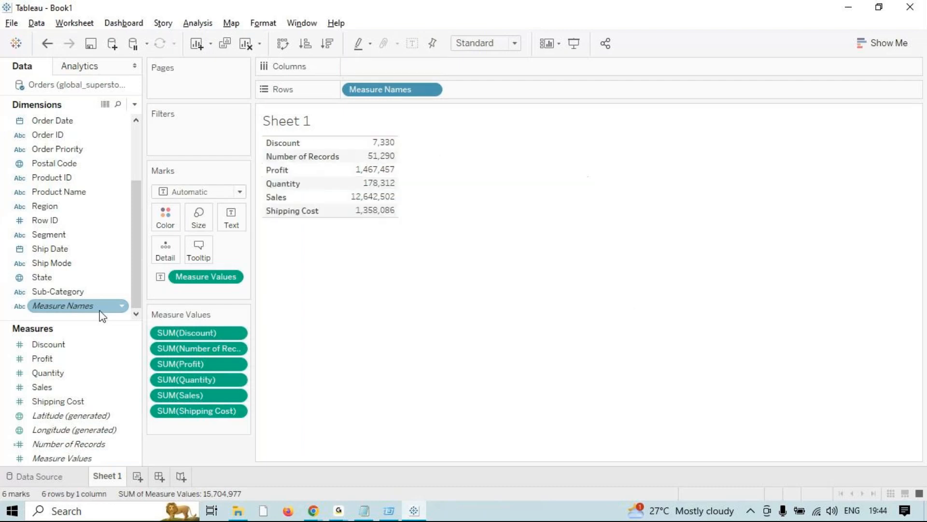
mouse_move(364, 174)
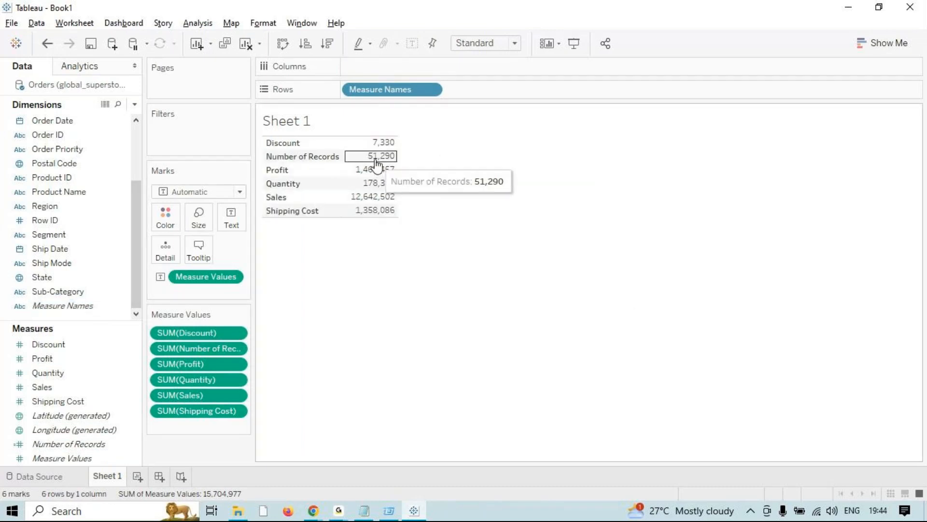
- Inspect the Number of Records value in the measures list and clear the sheet
click(375, 157)
click(384, 293)
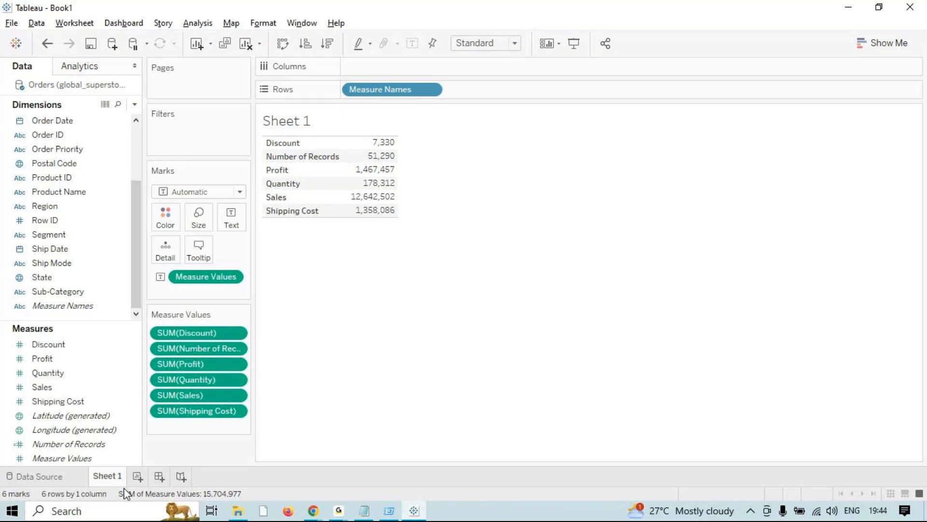
click(246, 44)
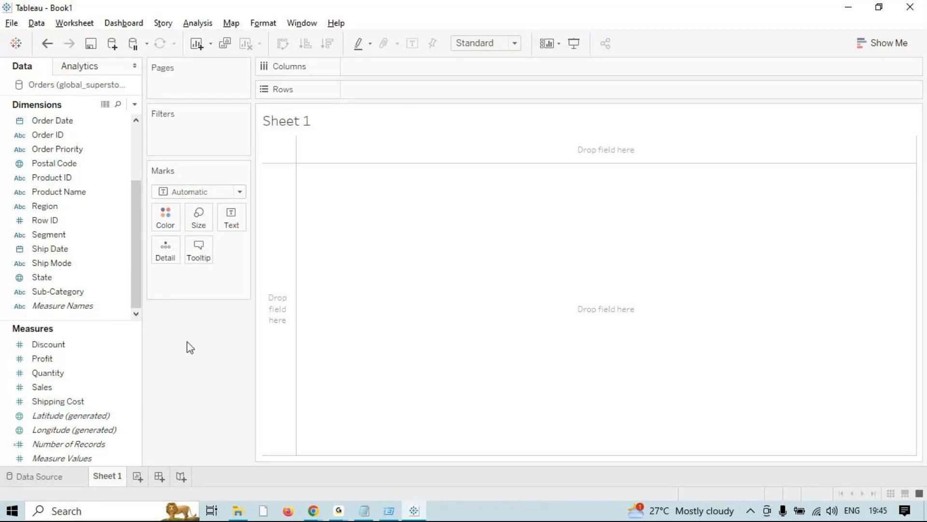
drag(141, 297, 140, 255)
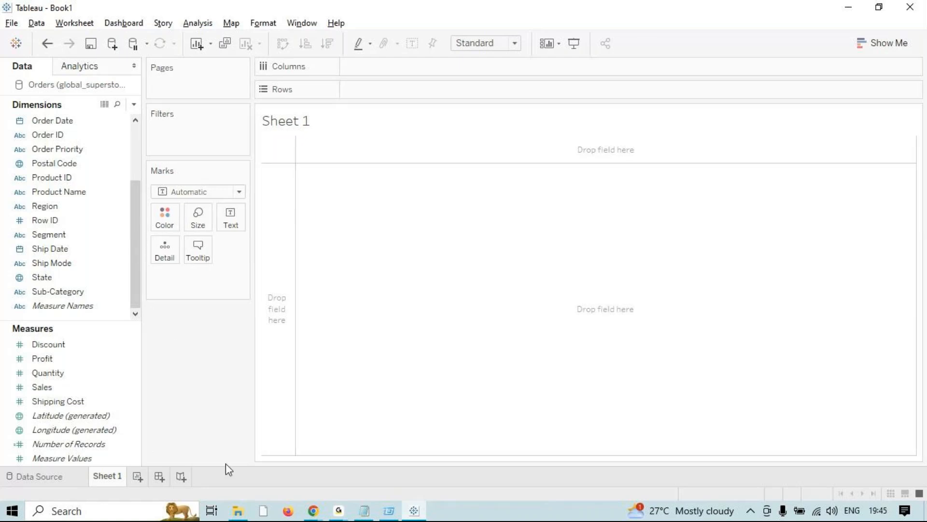
- Switch to Notepad, replace all the notes with the heading "Drill Down" and return to Tableau
click(388, 510)
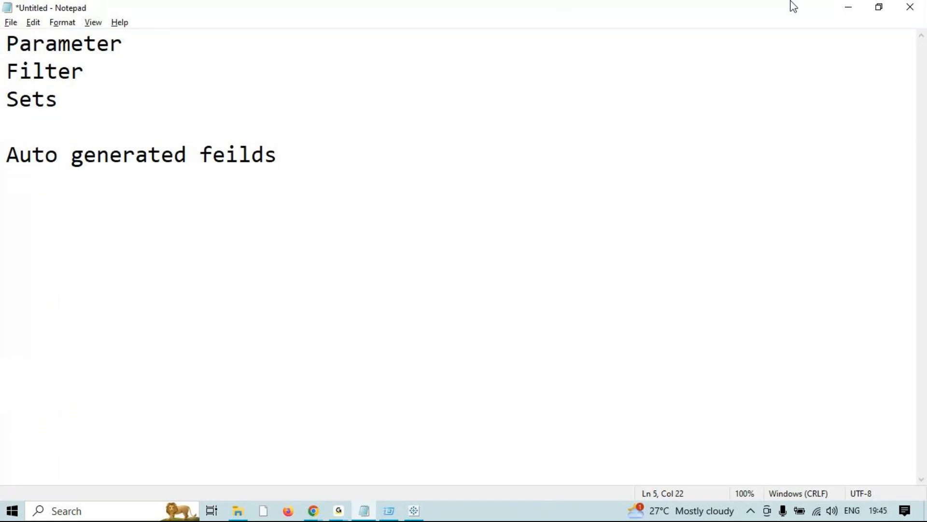
drag(565, 126, 35, 5)
click(282, 154)
key(ctrl+a)
key(BackSpace)
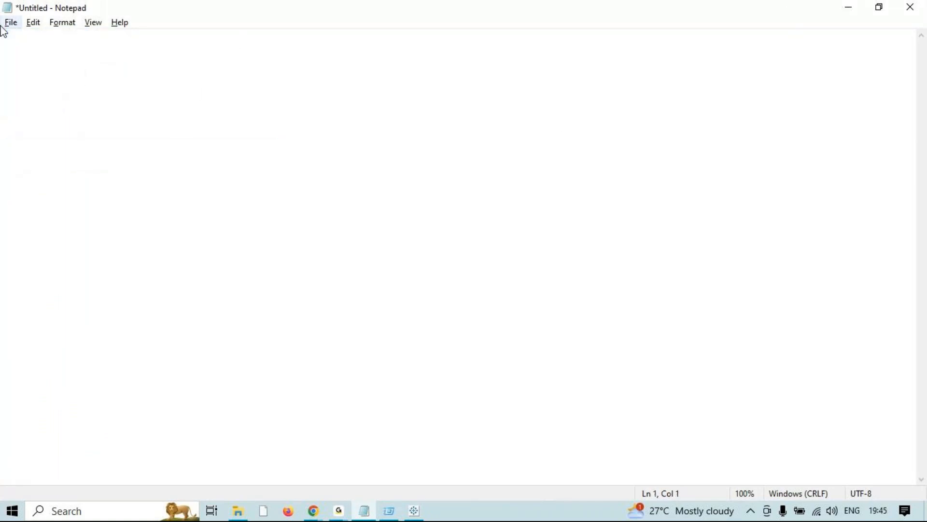
text(Drill Down)
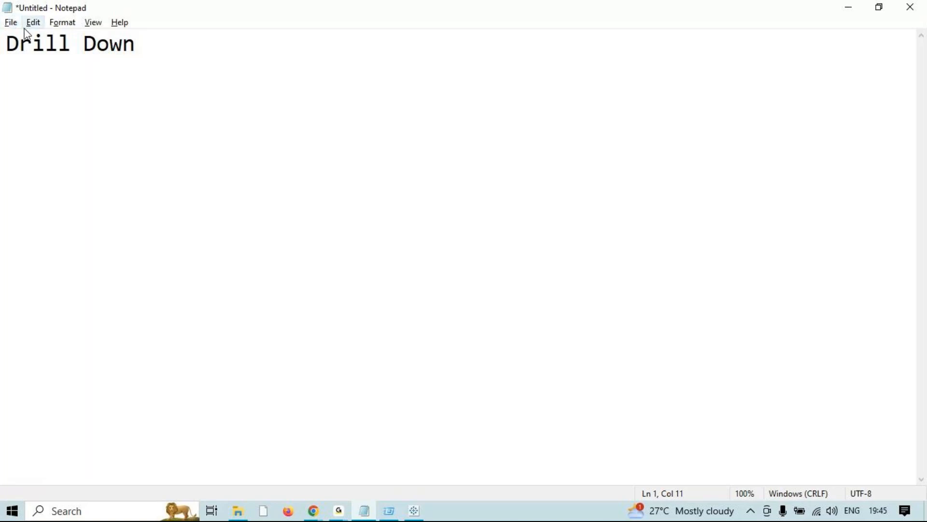
click(861, 6)
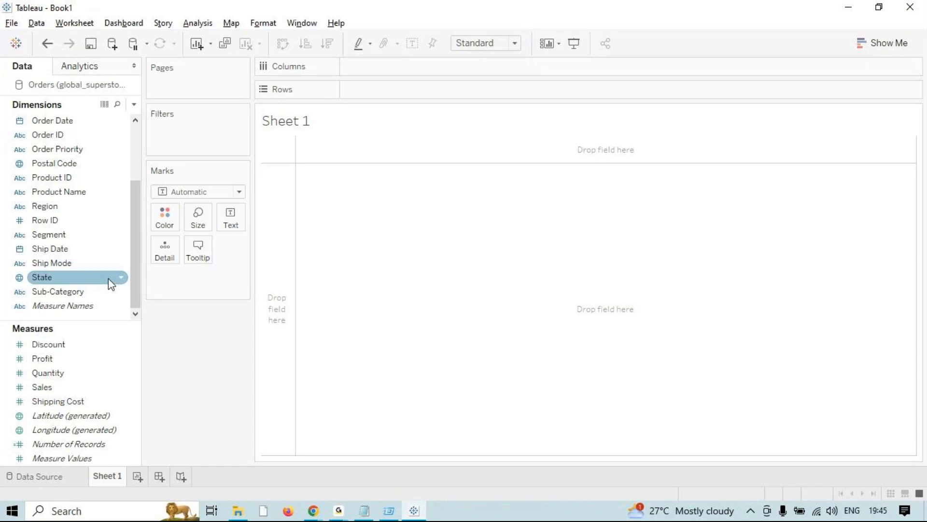
- Build a text table of Sales by Sub-Category on the empty sheet
click(85, 292)
double_click(86, 295)
click(46, 388)
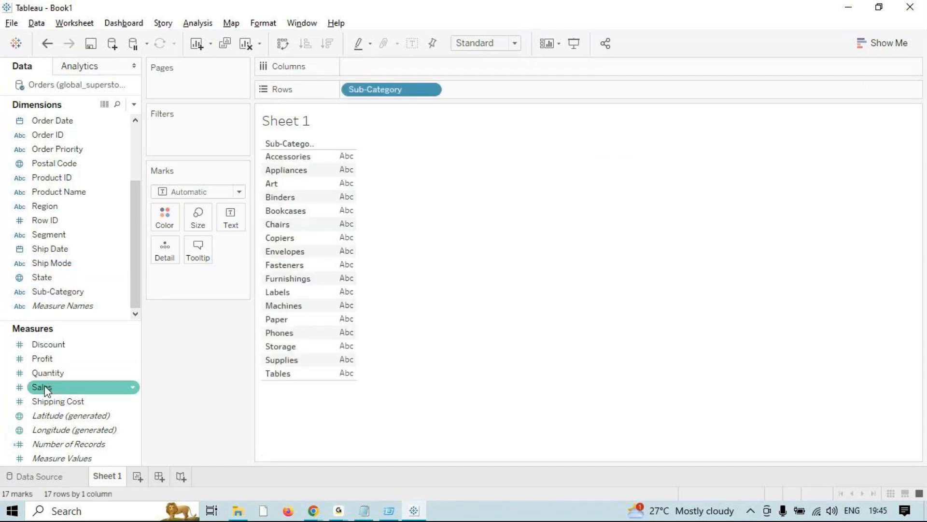
double_click(45, 388)
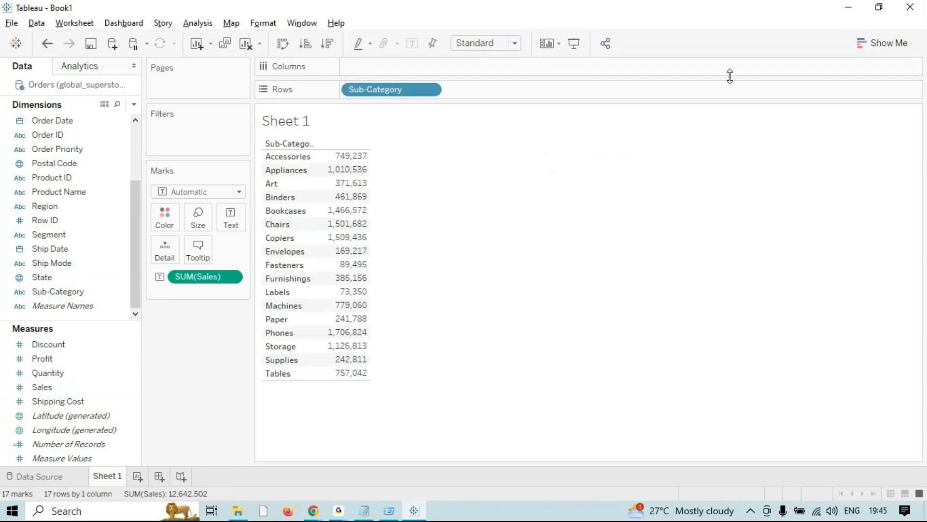
- Convert the Sub-Category sales table into horizontal bars and inspect the Accessories bar
click(912, 48)
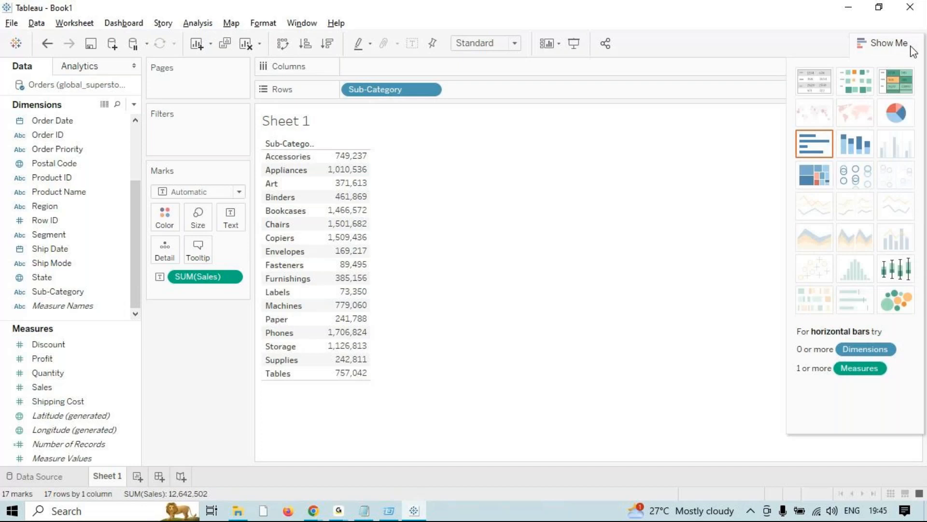
click(815, 145)
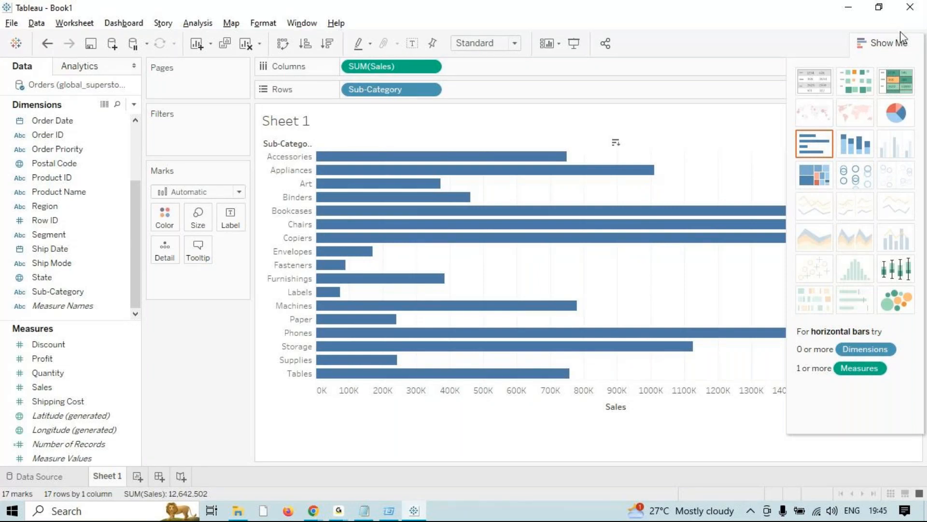
click(895, 44)
click(894, 44)
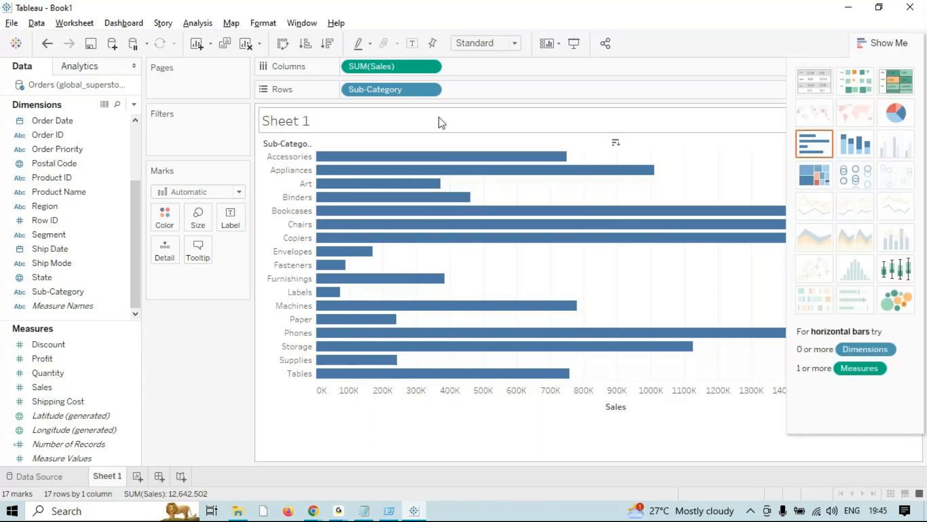
click(899, 47)
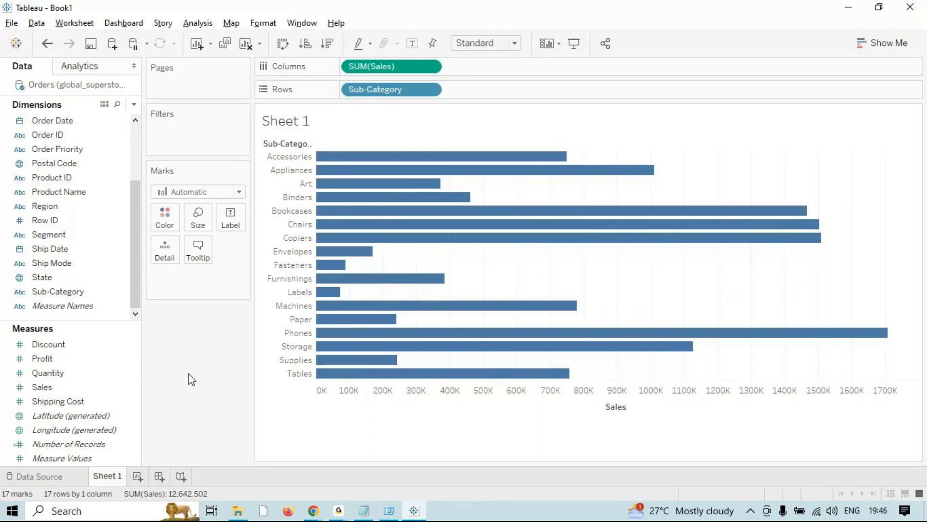
mouse_move(408, 194)
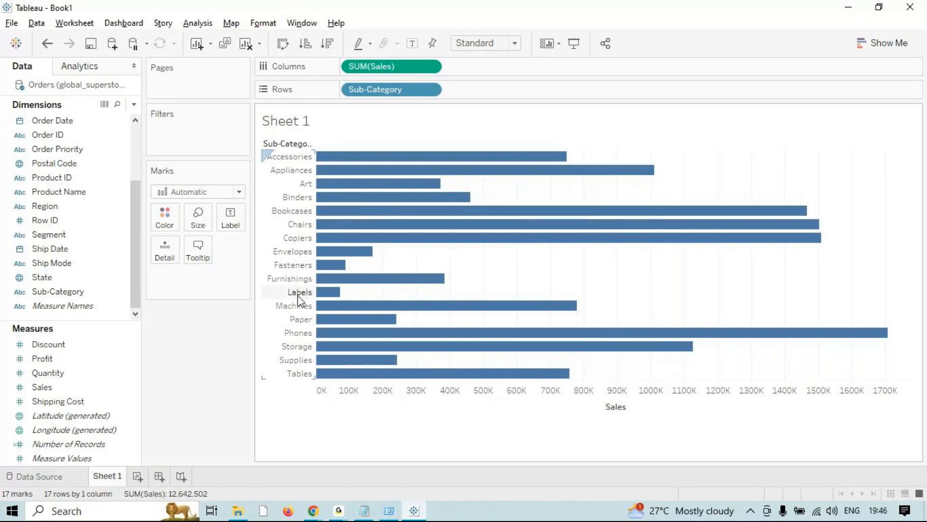
mouse_move(385, 163)
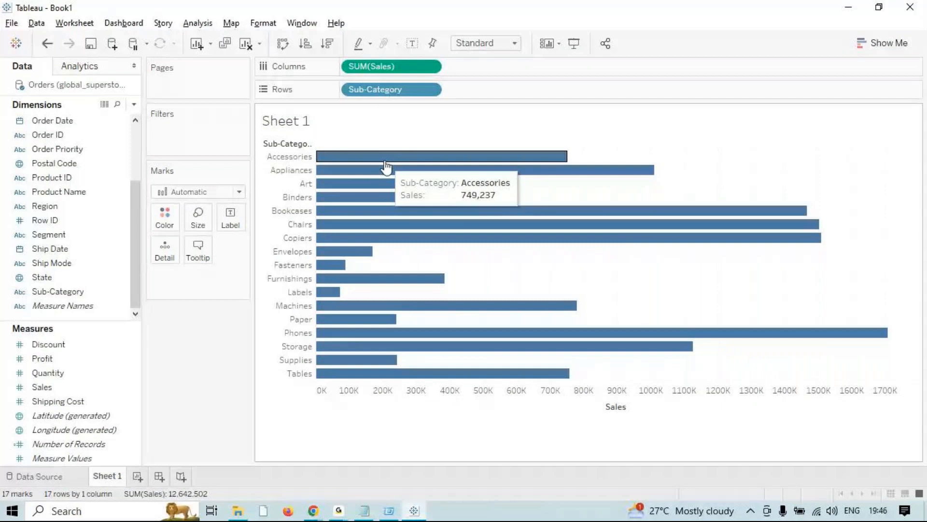
- Add Category ahead of Sub-Category in the rows
drag(137, 274, 133, 207)
click(85, 151)
drag(47, 120, 651, 92)
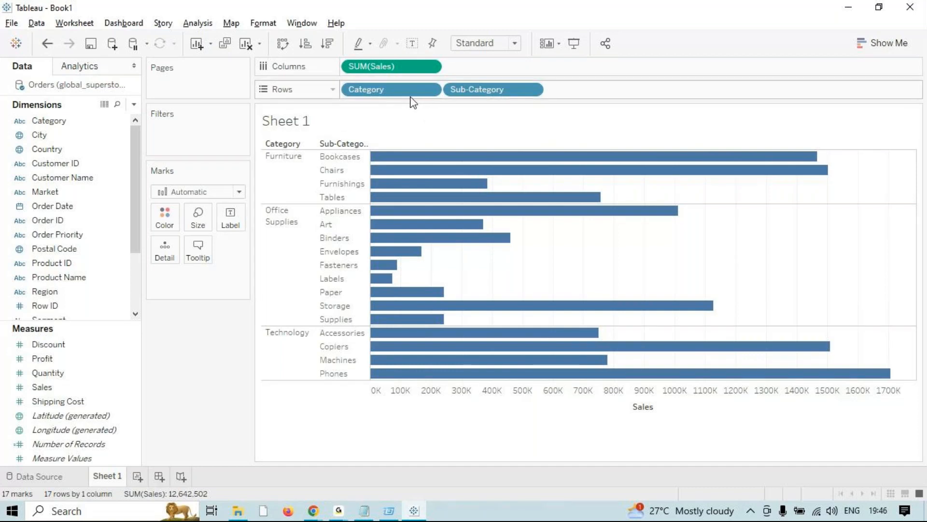
- Take Category and Sub-Category out of the rows and put only Sub-Category back
drag(412, 102, 204, 379)
drag(393, 97, 213, 377)
scroll(137, 305, down, 3)
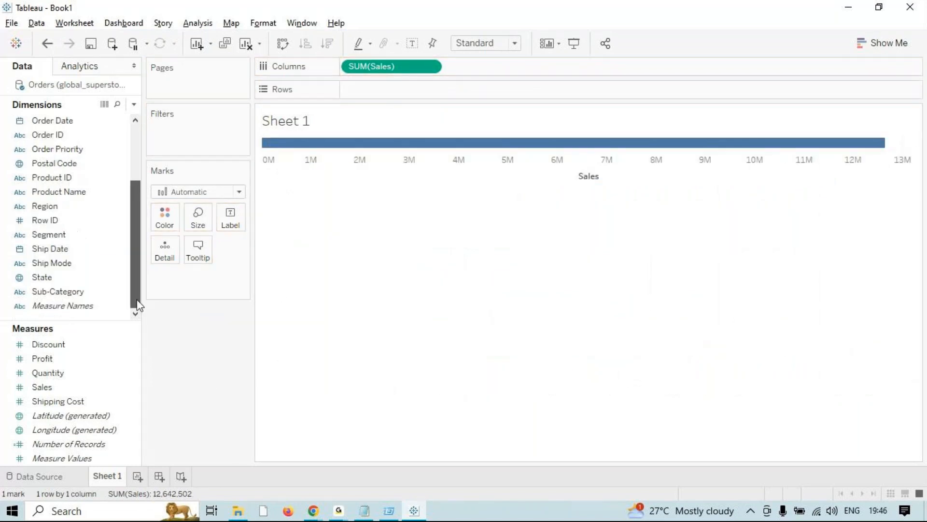
mouse_move(65, 296)
mouse_down()
mouse_move(216, 202)
mouse_move(533, 97)
mouse_up()
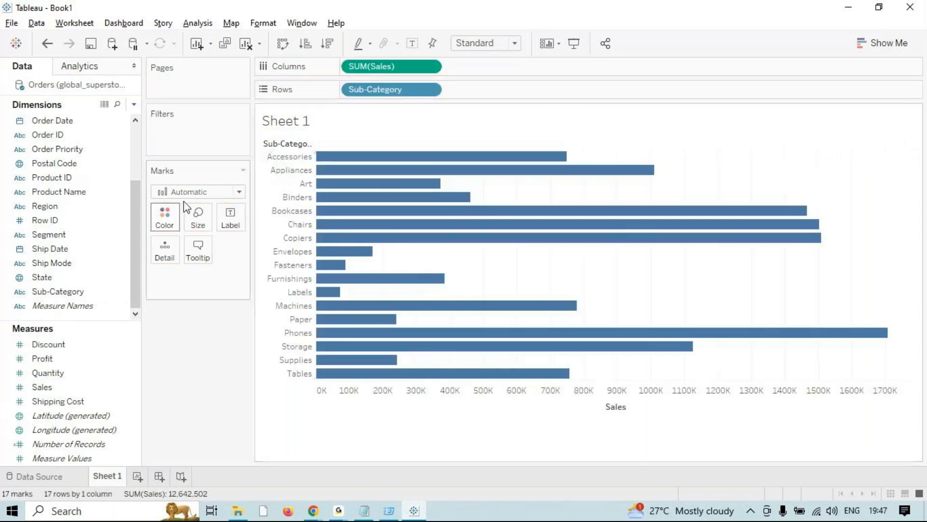
- Remove Sub-Category from the rows and combine Category and Sub-Category into a hierarchy named Products
scroll(133, 215, up, 3)
drag(408, 100, 205, 405)
drag(142, 247, 58, 123)
scroll(114, 280, down, 1)
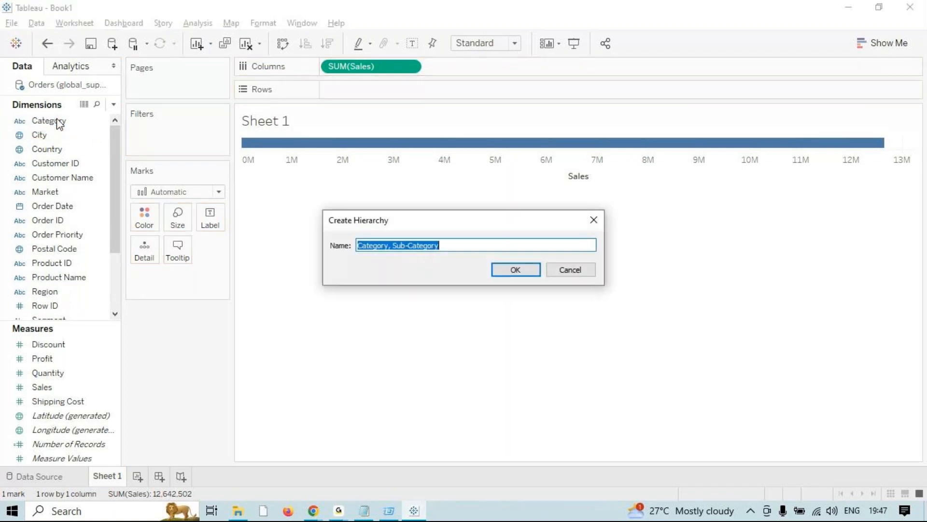
key(BackSpace)
text(P)
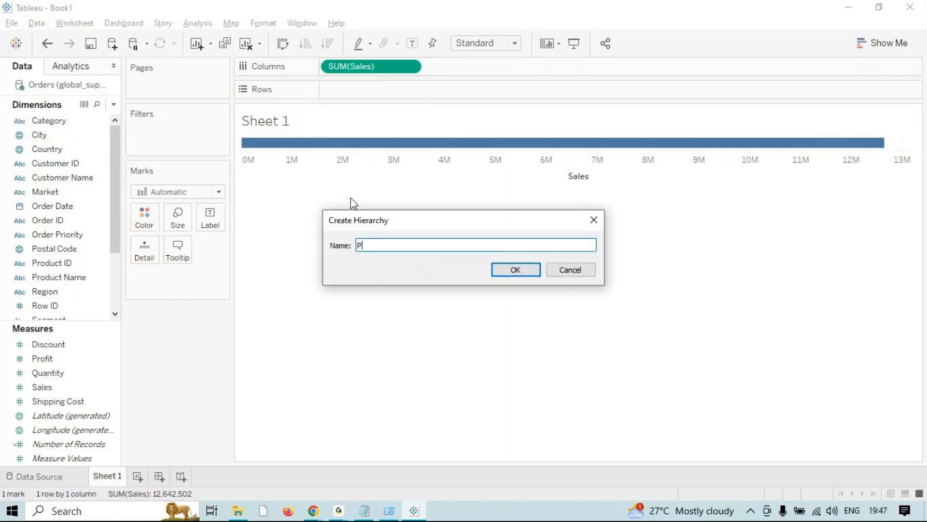
text(roduct)
key(Return)
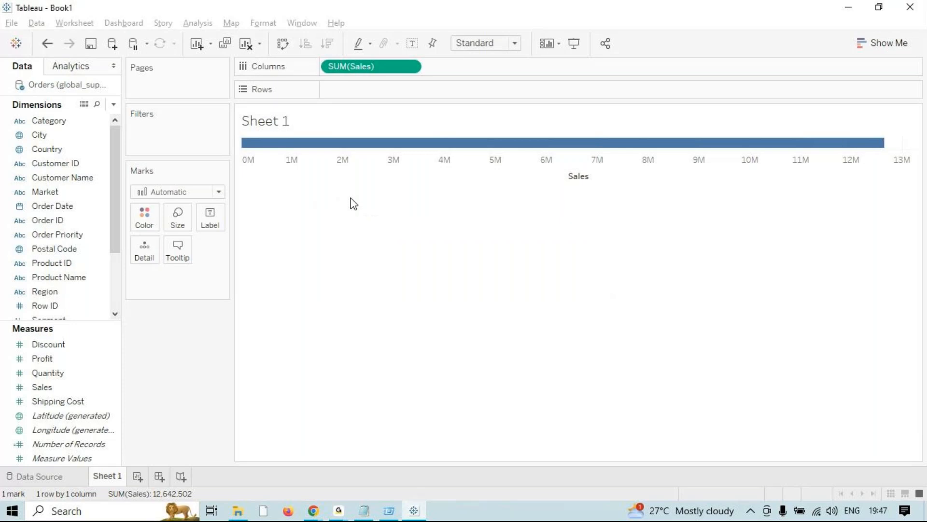
- Place the Products hierarchy on the rows, drill down to Sub-Category and roll back up to Category
drag(43, 177, 395, 94)
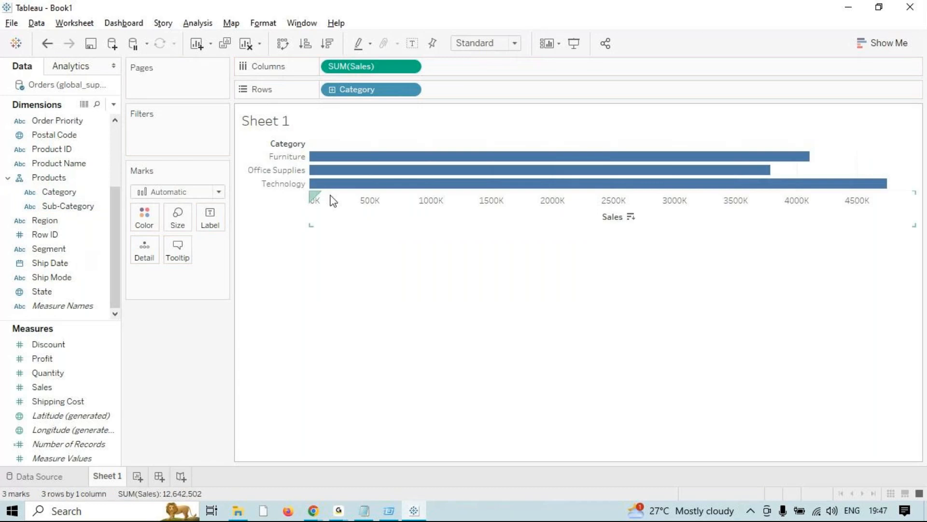
click(333, 90)
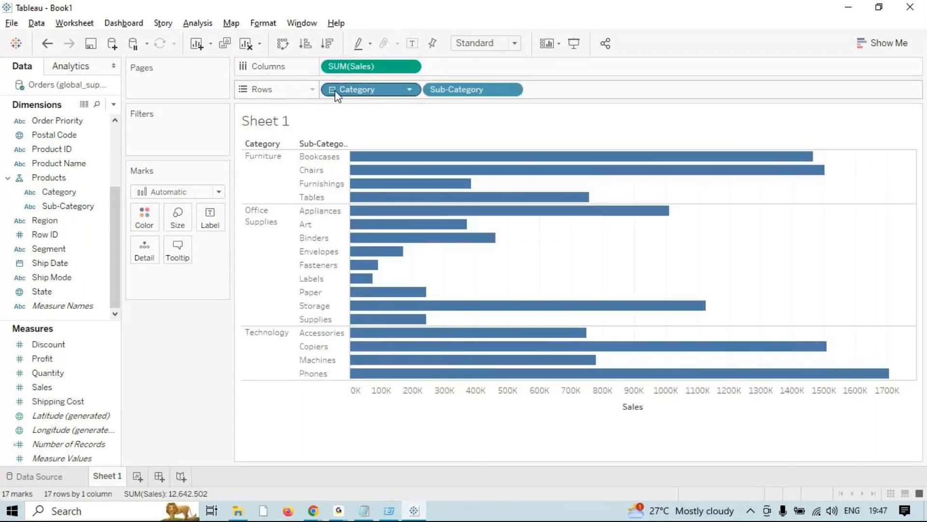
click(333, 90)
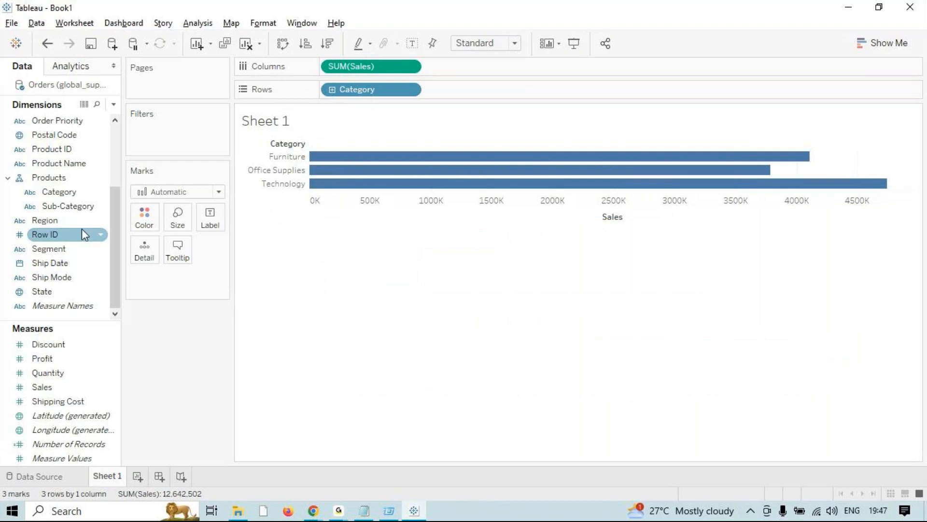
- Add Region to the Products hierarchy below Sub-Category and drill the bar chart down to Region
drag(46, 221, 48, 210)
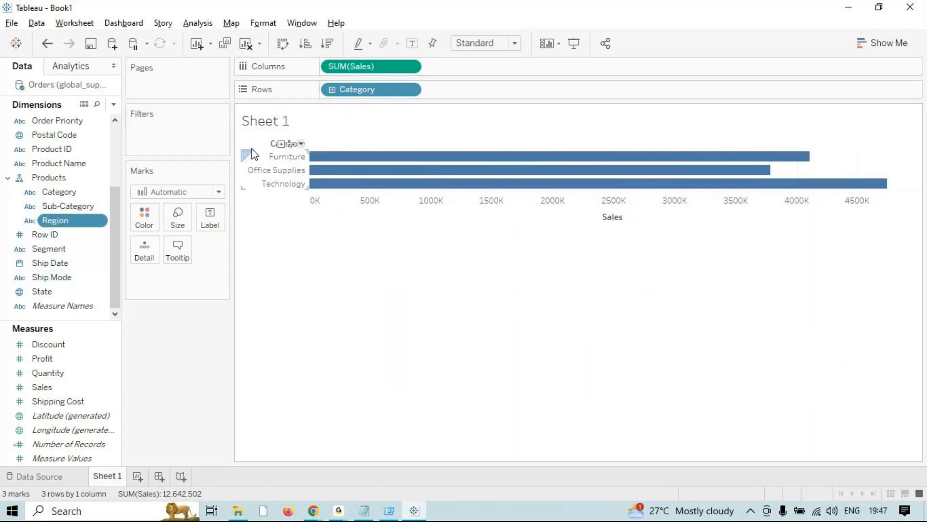
click(332, 90)
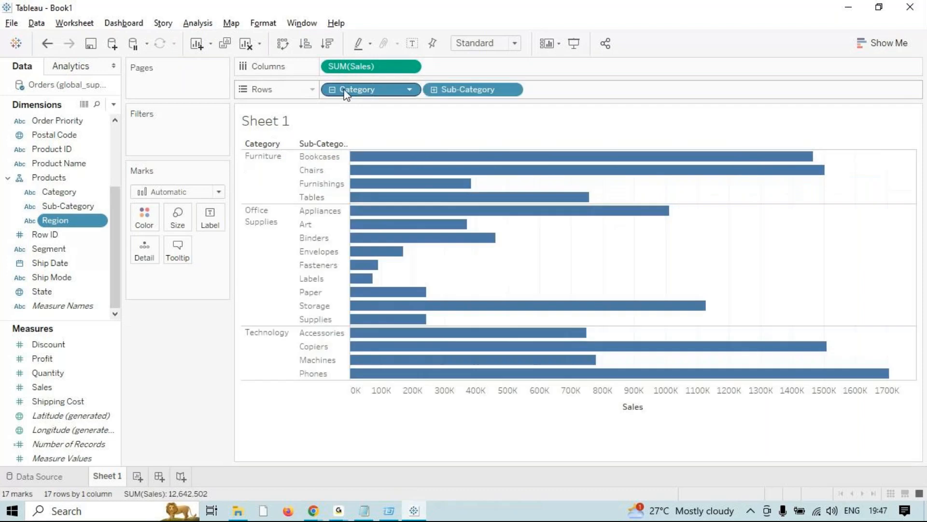
click(434, 90)
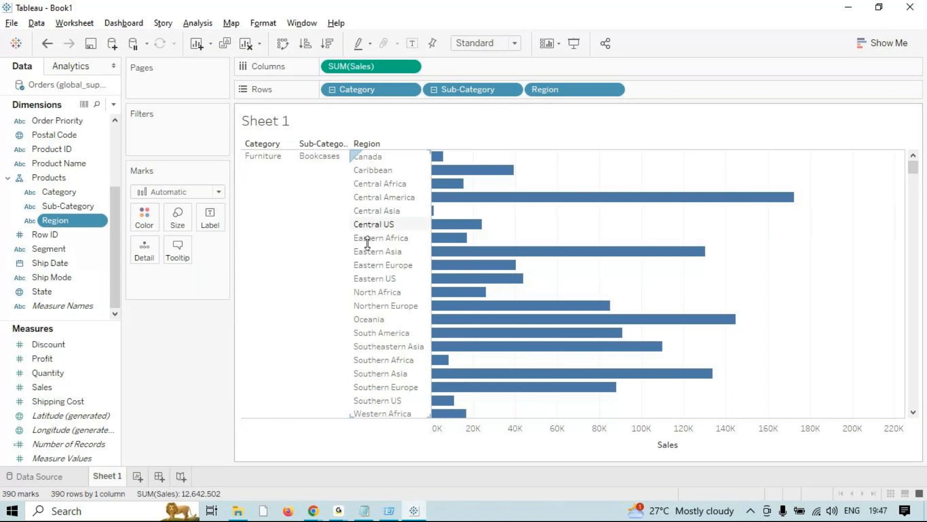
drag(913, 166, 902, 49)
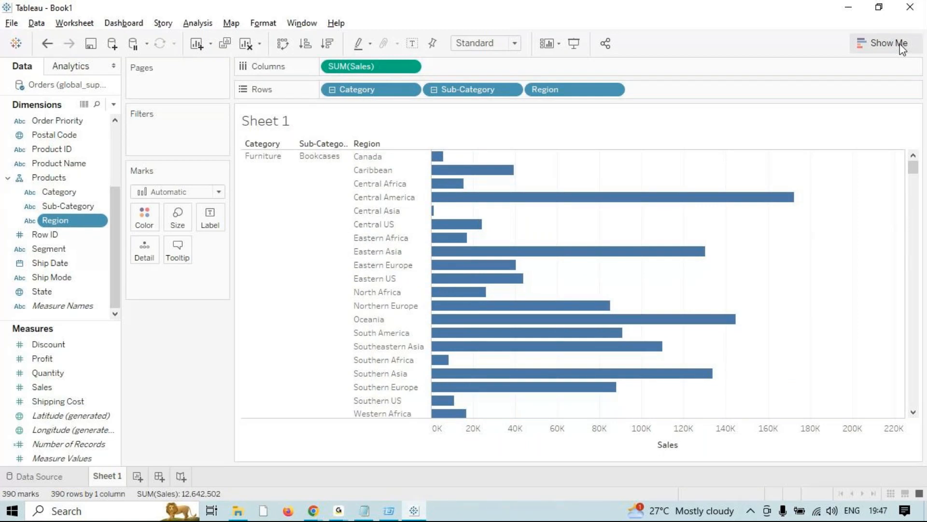
- Clear the sheet and remove the Products hierarchy from the dimensions
click(251, 47)
click(43, 177)
right_click(43, 178)
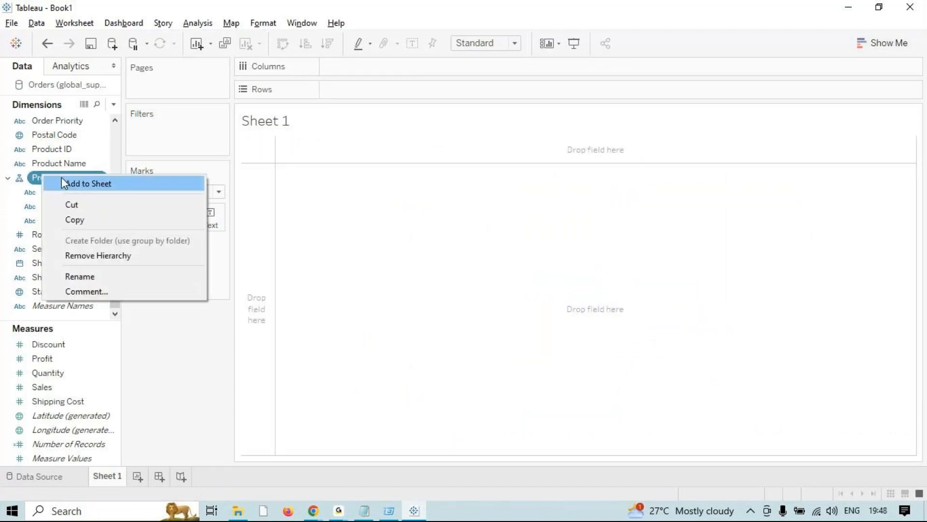
click(97, 253)
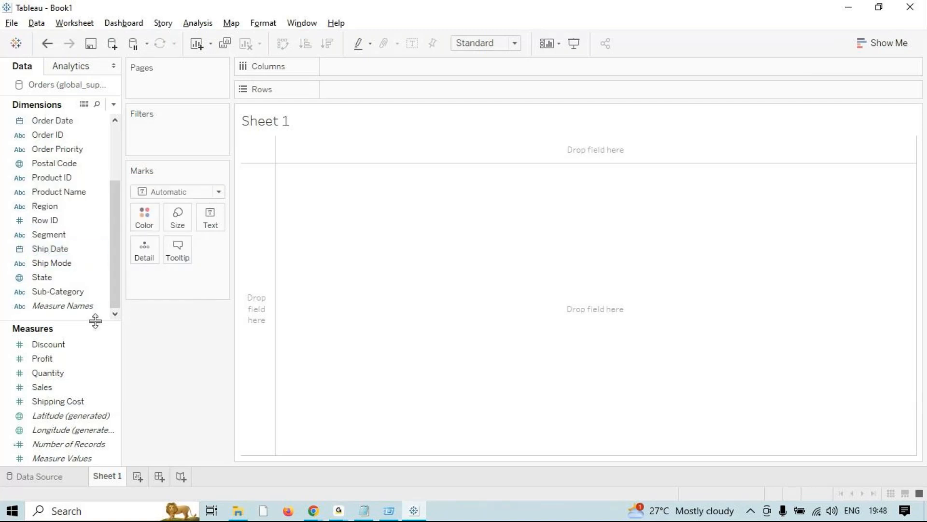
- Plot Sales in rows against Order Date in columns and drill the date down to quarter and month
drag(115, 283, 115, 228)
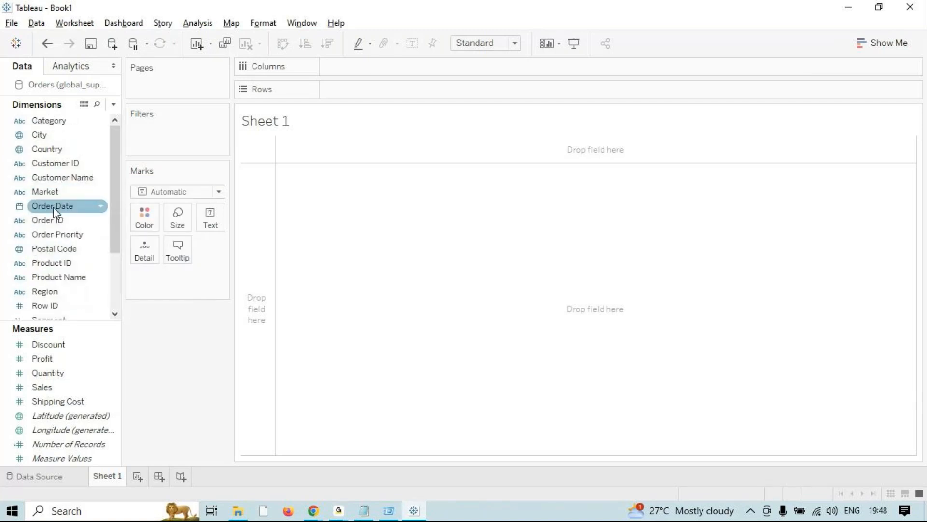
drag(53, 207, 396, 67)
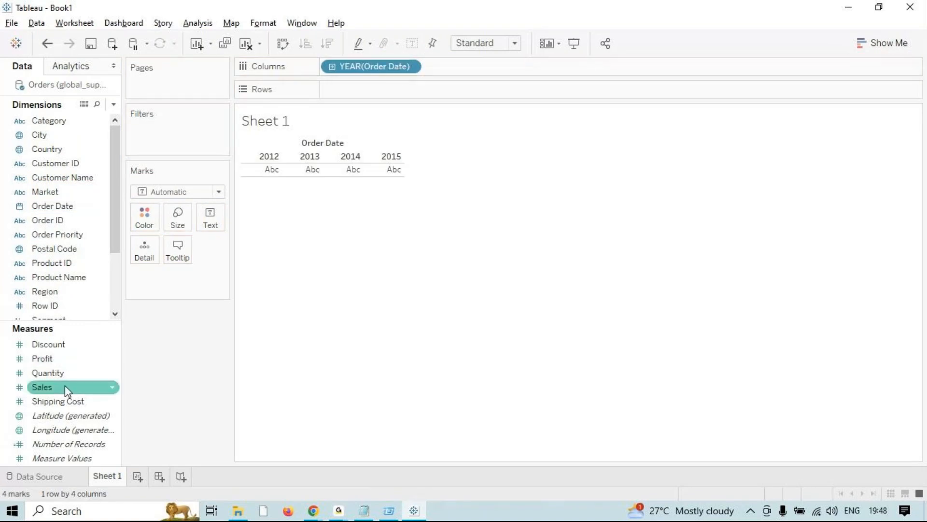
drag(65, 386, 435, 82)
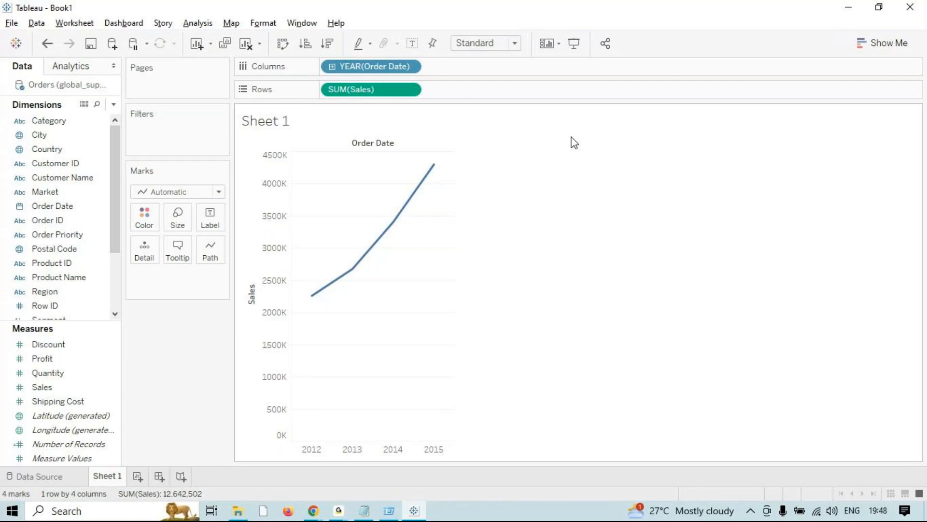
click(333, 67)
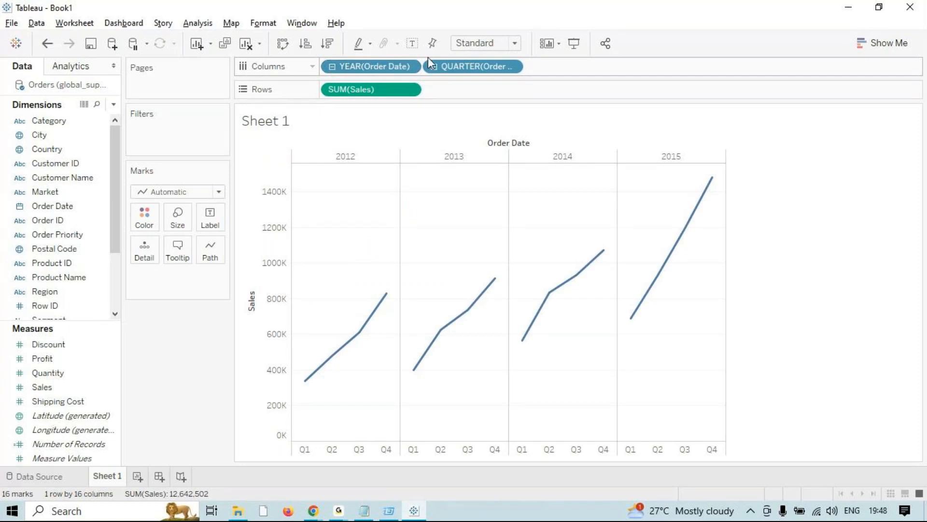
click(433, 66)
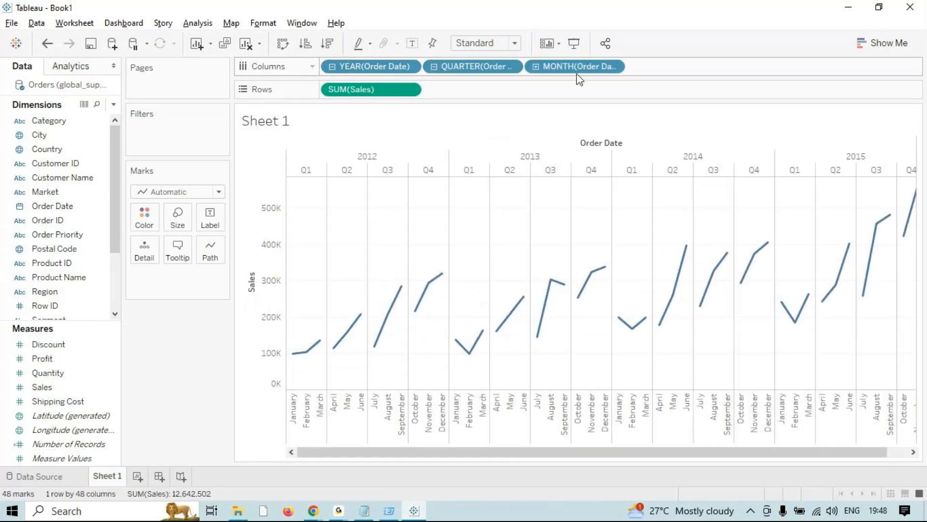
- Drill Order Date down from month to day, and roll the hierarchy back up to year
click(536, 67)
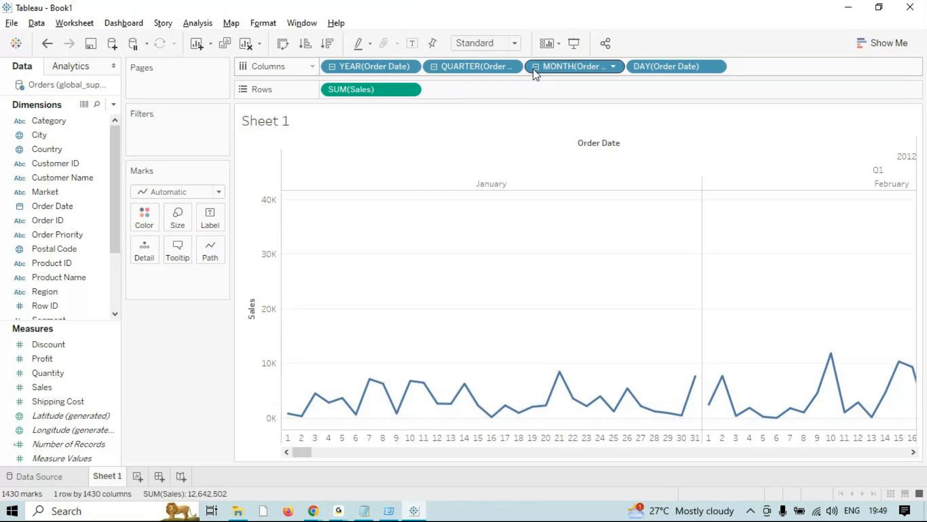
click(535, 67)
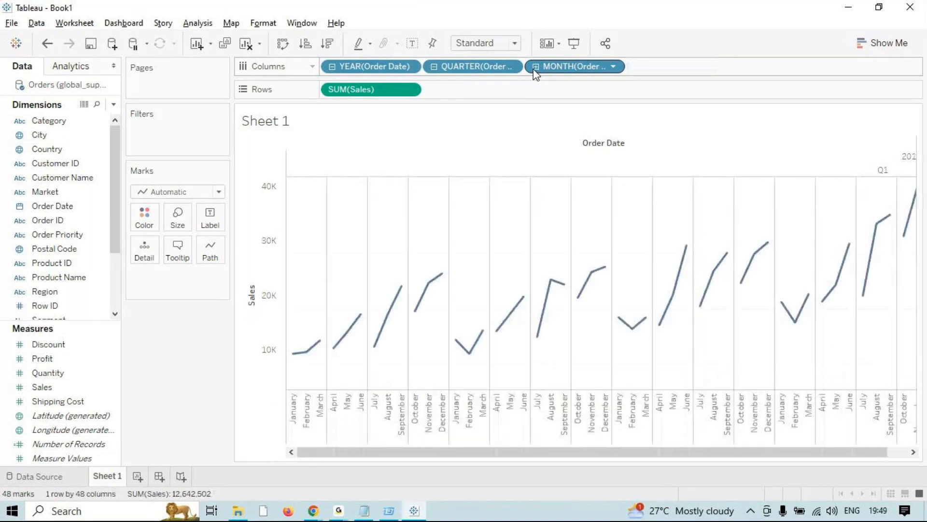
click(433, 67)
click(337, 67)
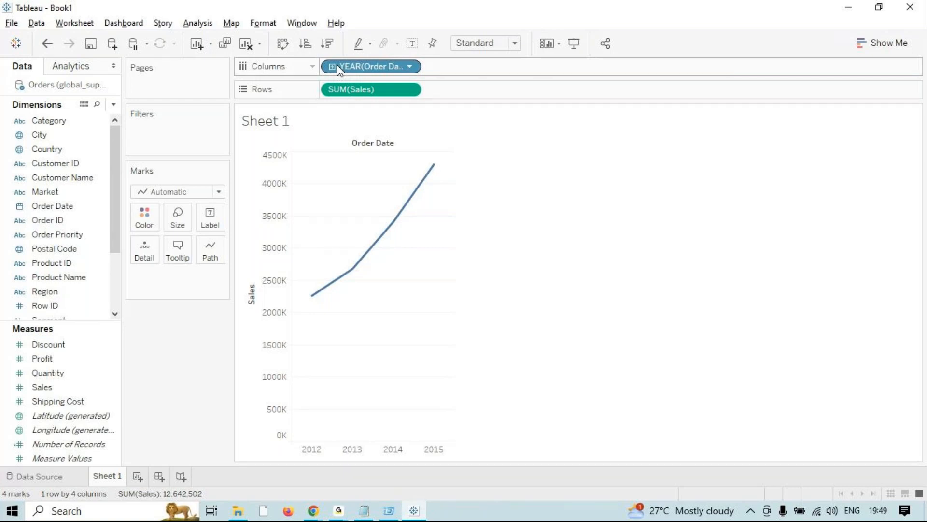
- Change Order Date on the columns to the continuous Day level
right_click(339, 70)
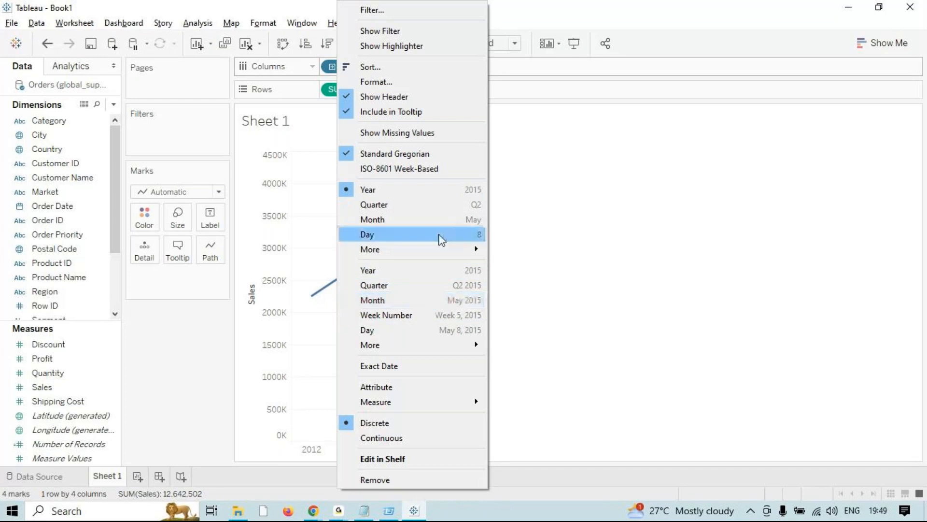
click(426, 218)
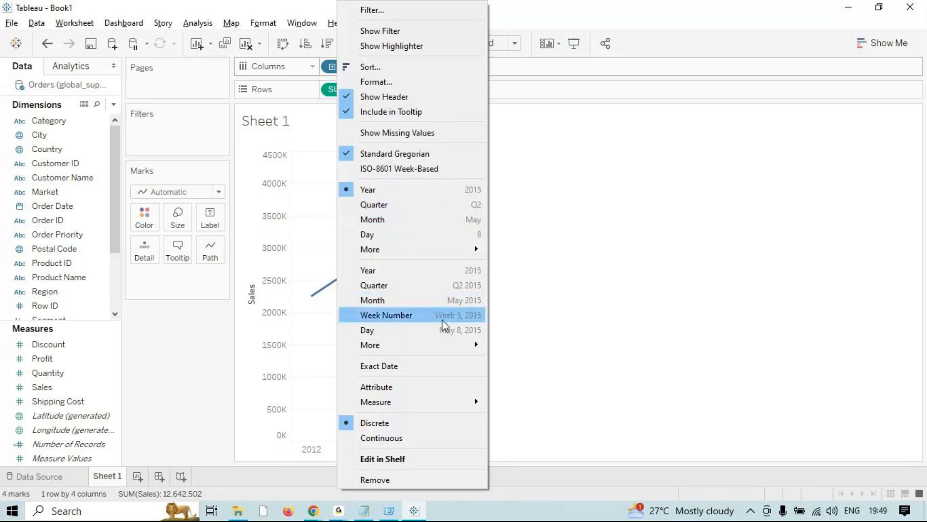
click(425, 332)
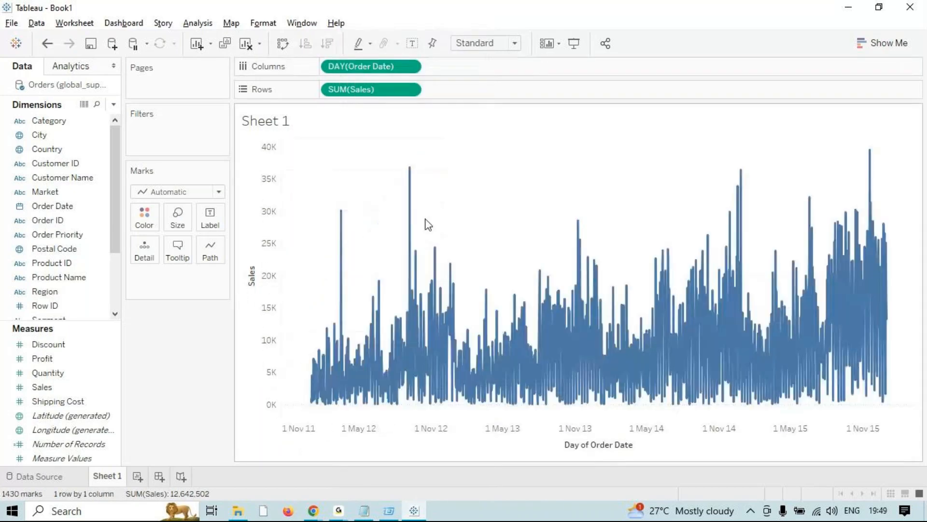
- Set Order Date to the continuous Year level and drill down through quarter, month and week to day
click(409, 70)
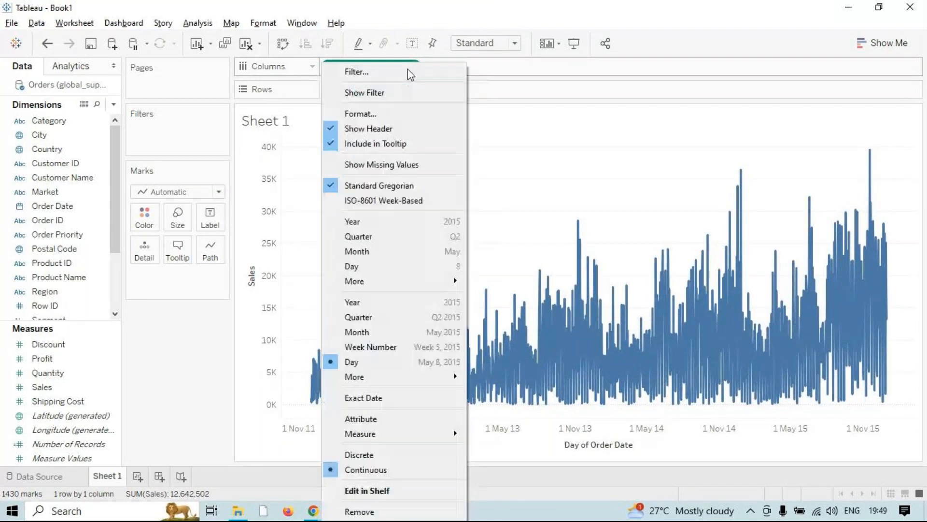
click(383, 306)
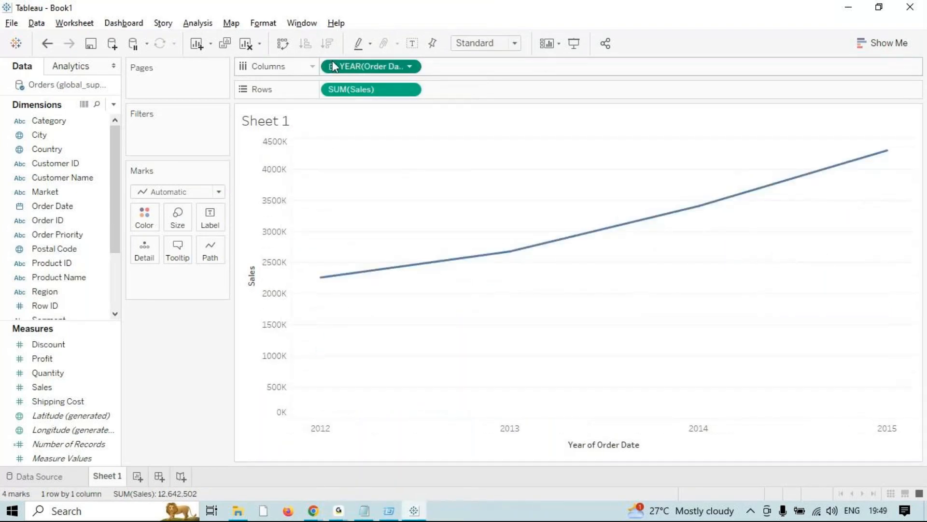
click(332, 66)
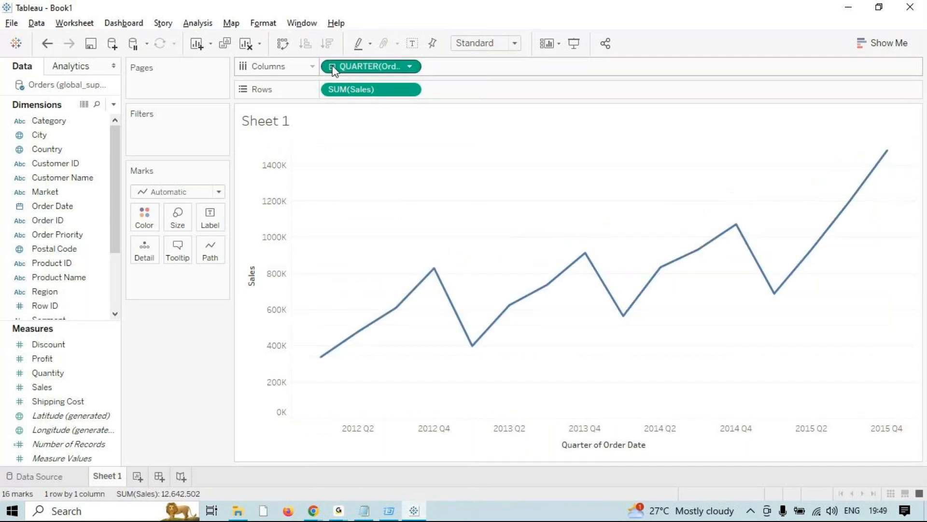
click(333, 66)
click(332, 67)
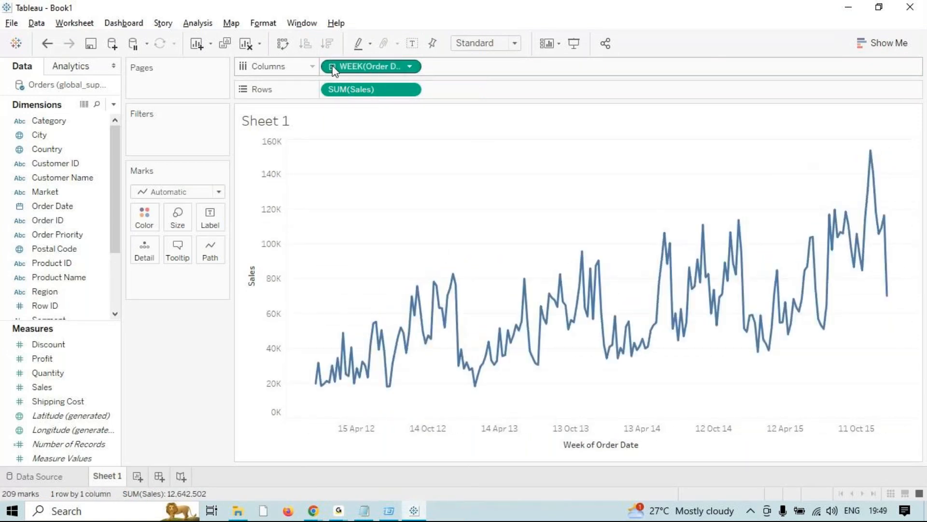
click(332, 67)
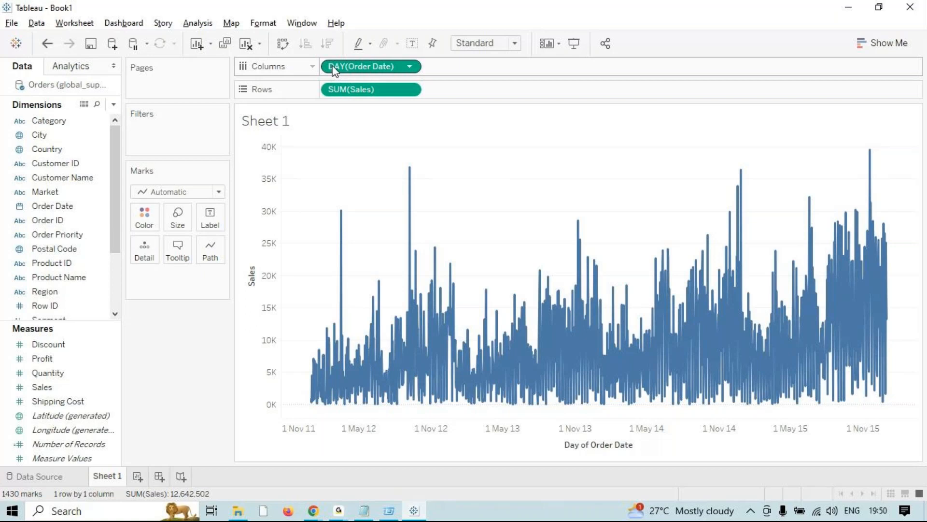
- Clear the sheet and place Sales and Profit on the rows
click(246, 44)
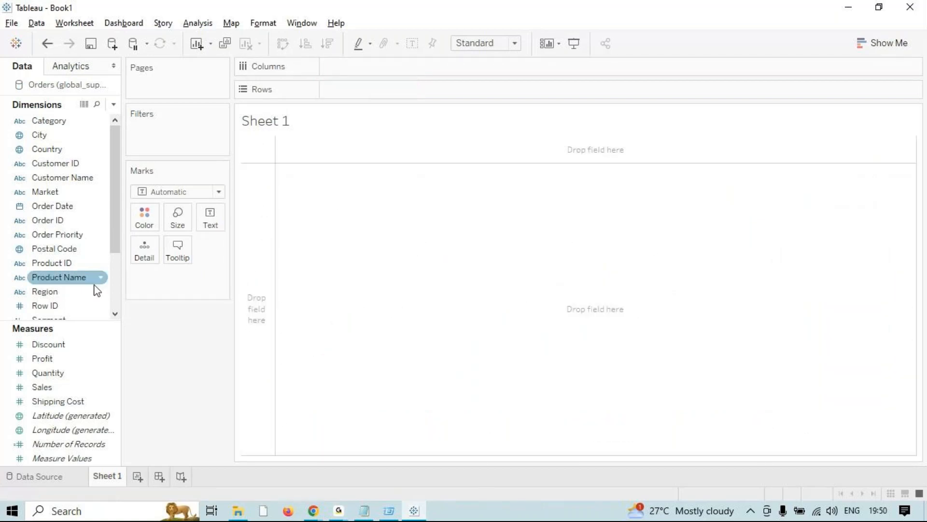
scroll(113, 273, down, 3)
click(60, 376)
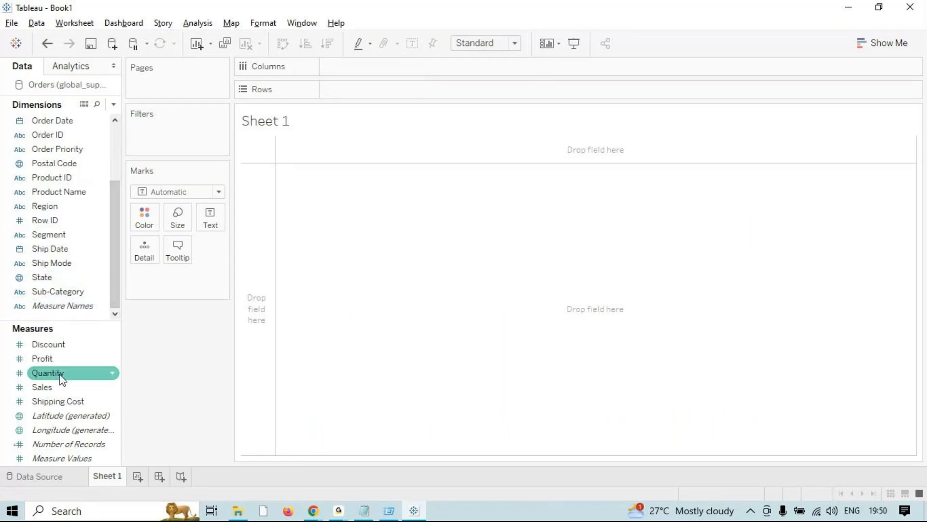
drag(55, 387, 409, 91)
click(42, 363)
drag(42, 365, 496, 93)
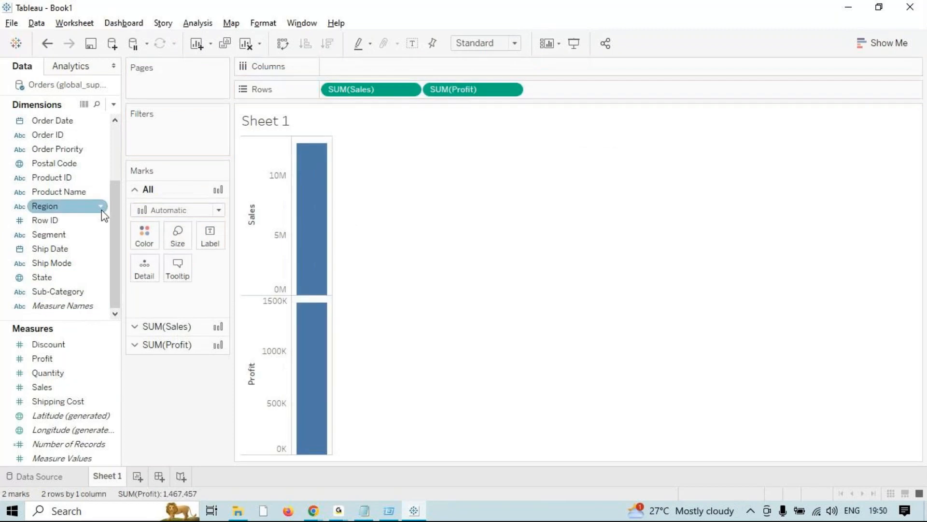
- Place Order Date on the columns, drill down to quarter and roll back up to year
drag(114, 252, 397, 72)
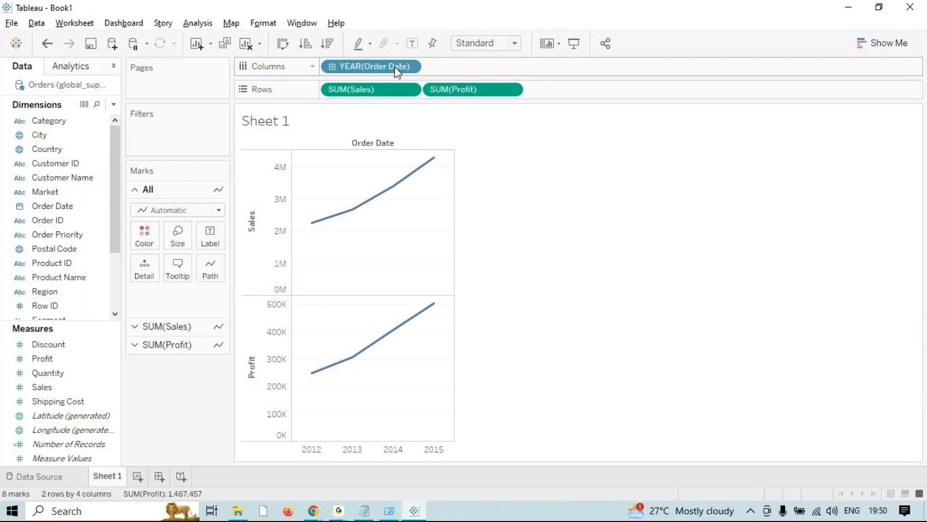
click(332, 67)
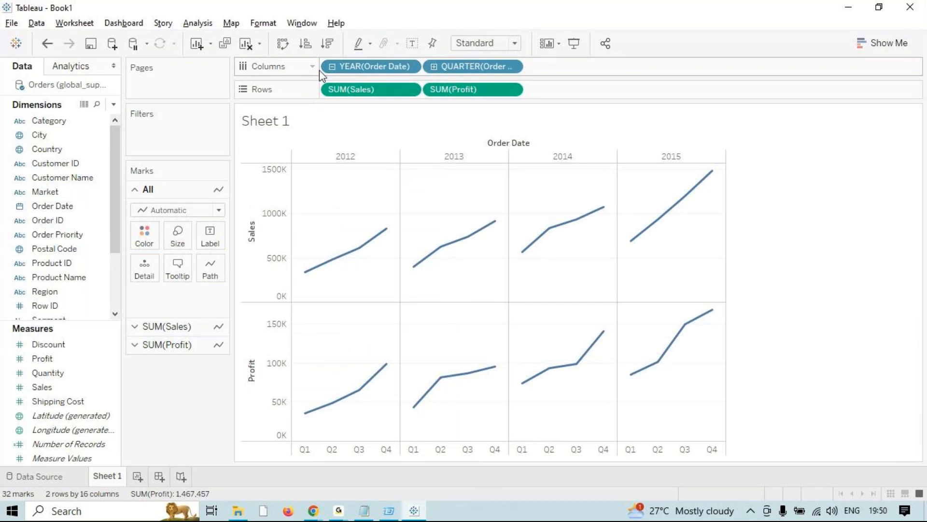
click(332, 67)
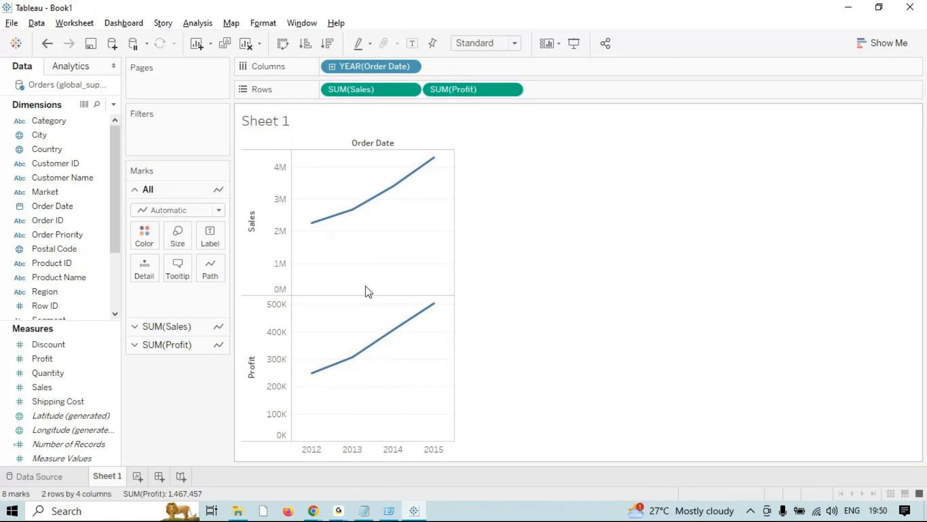
- Try the dual lines chart type for Sales and Profit by year, undoing it each time
click(885, 52)
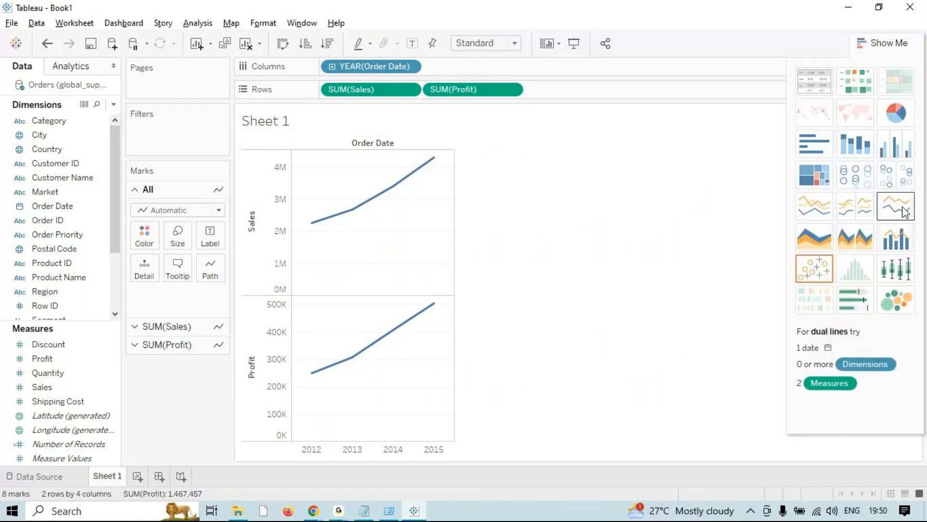
click(890, 207)
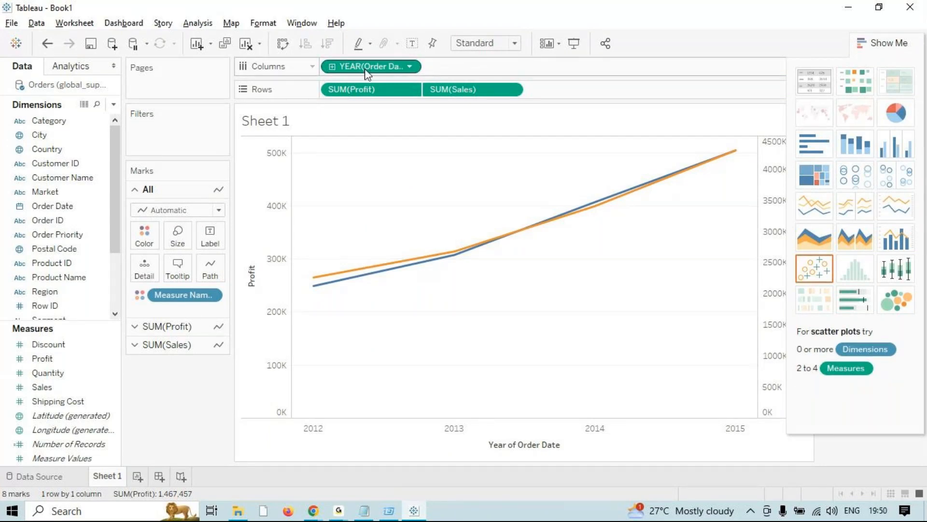
key(ctrl+z)
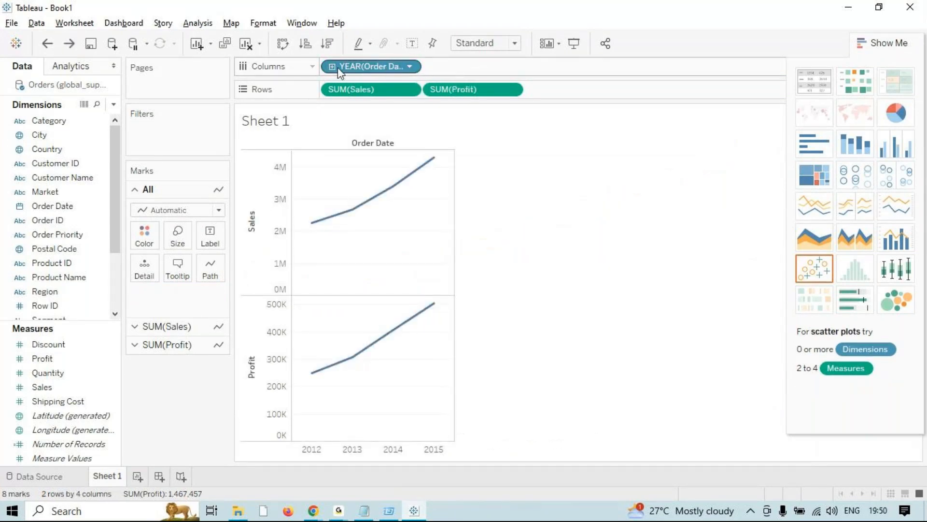
click(907, 213)
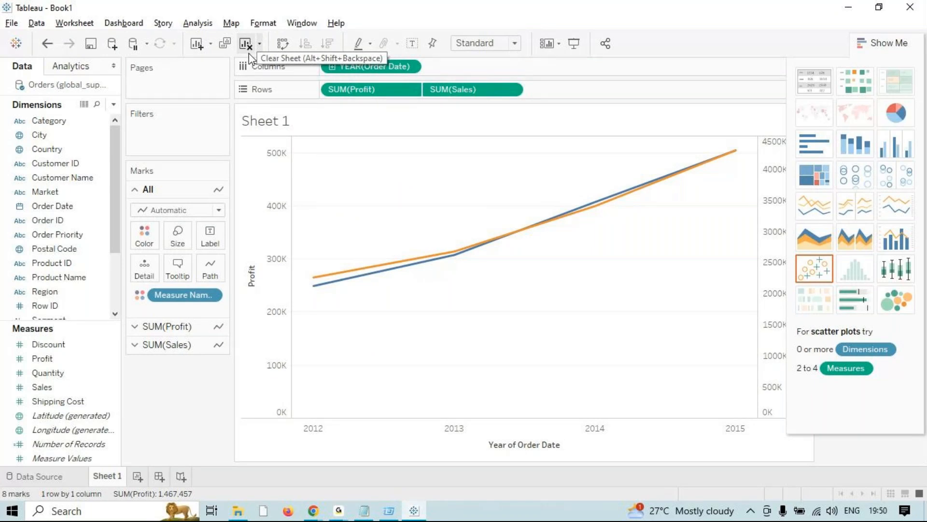
key(ctrl+z)
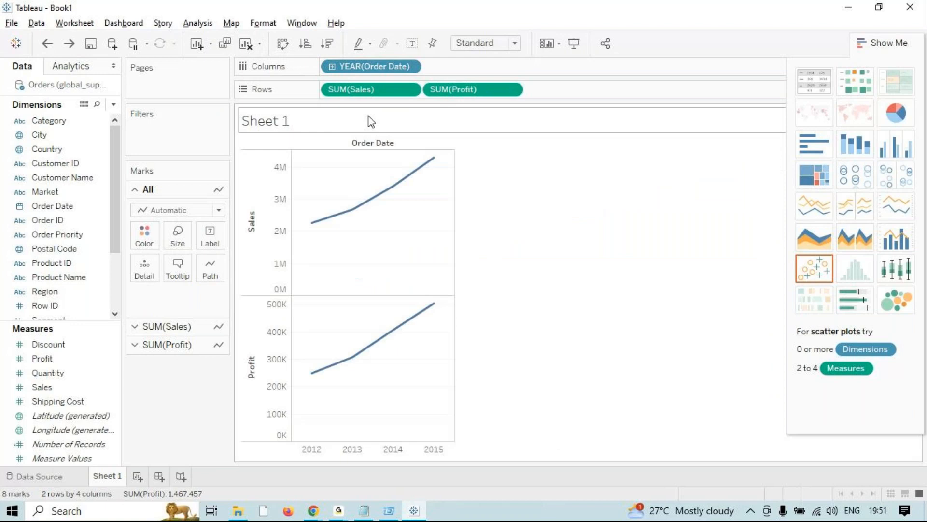
- Try converting Order Date to continuous, undo it, and try the dual lines chart type again
click(409, 67)
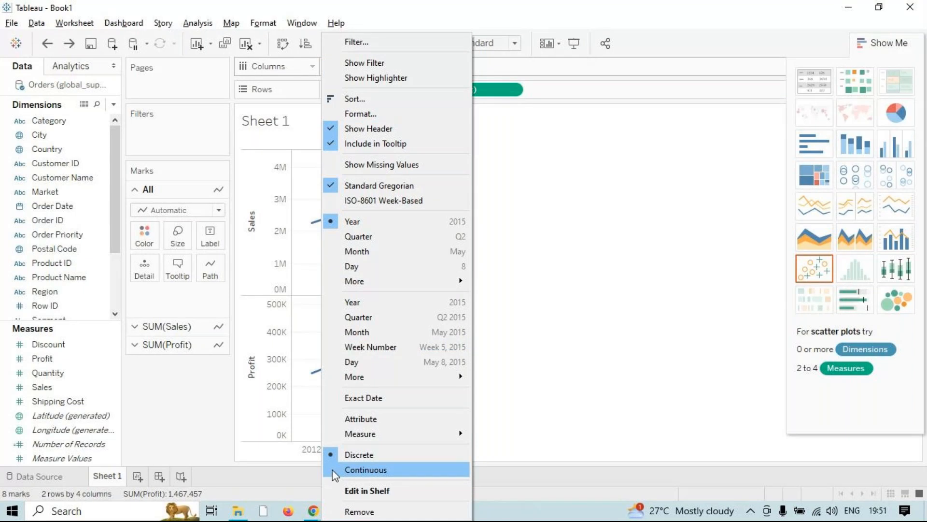
click(602, 407)
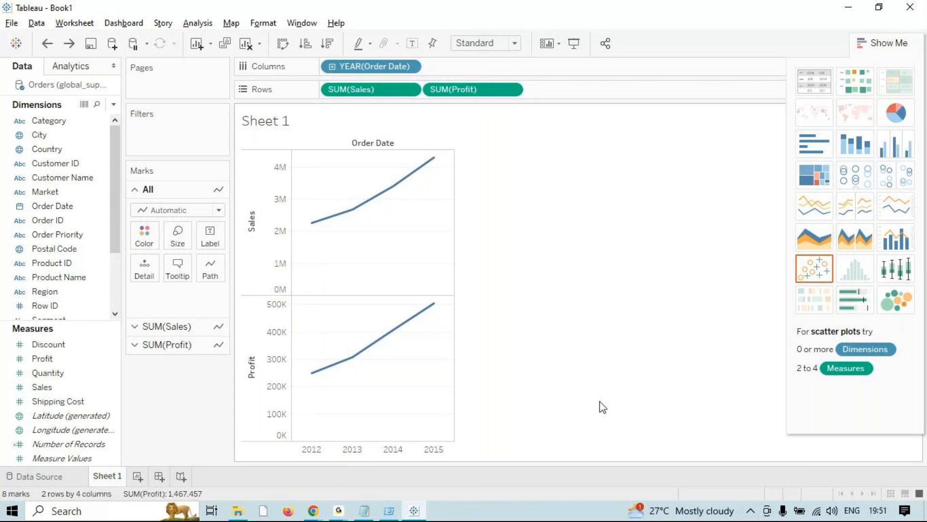
click(411, 66)
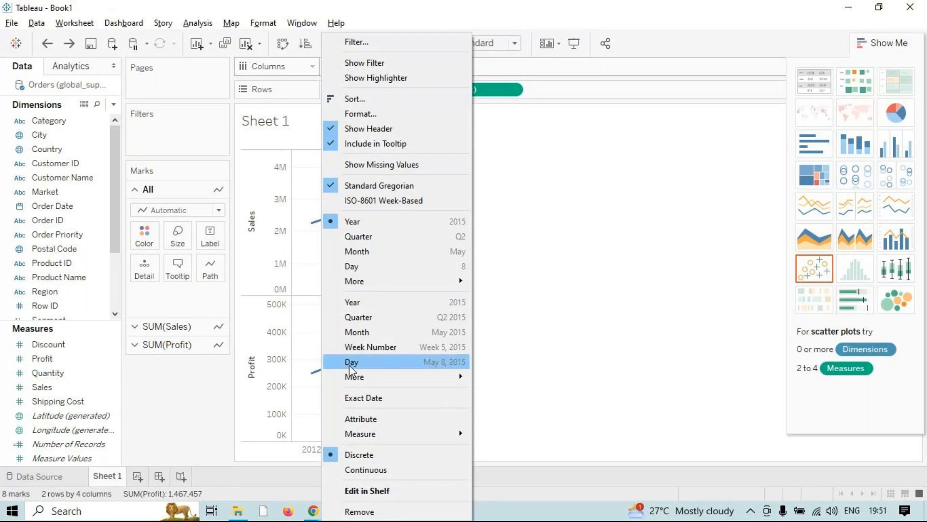
click(362, 469)
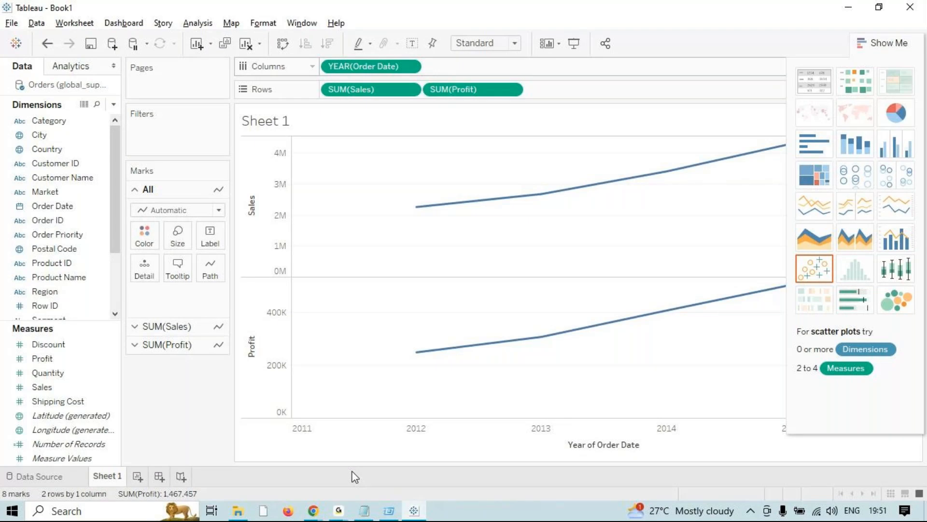
right_click(355, 477)
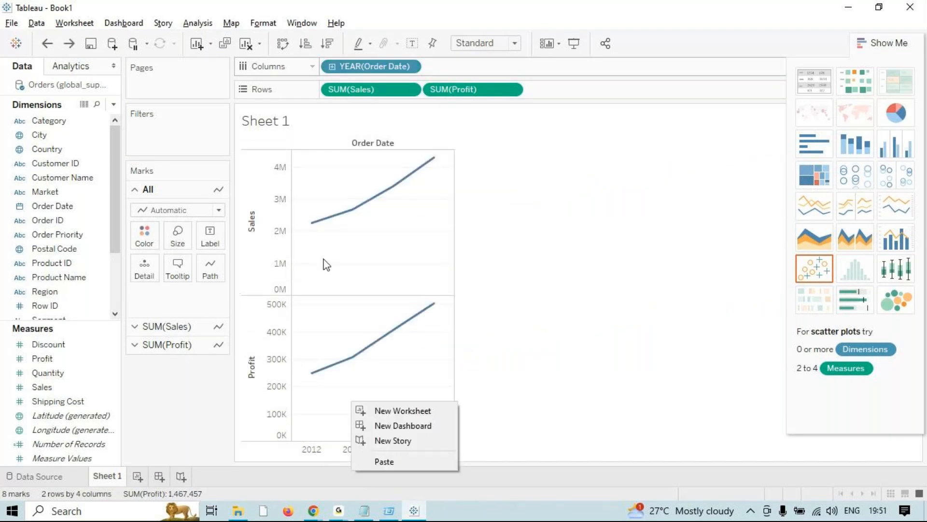
click(899, 217)
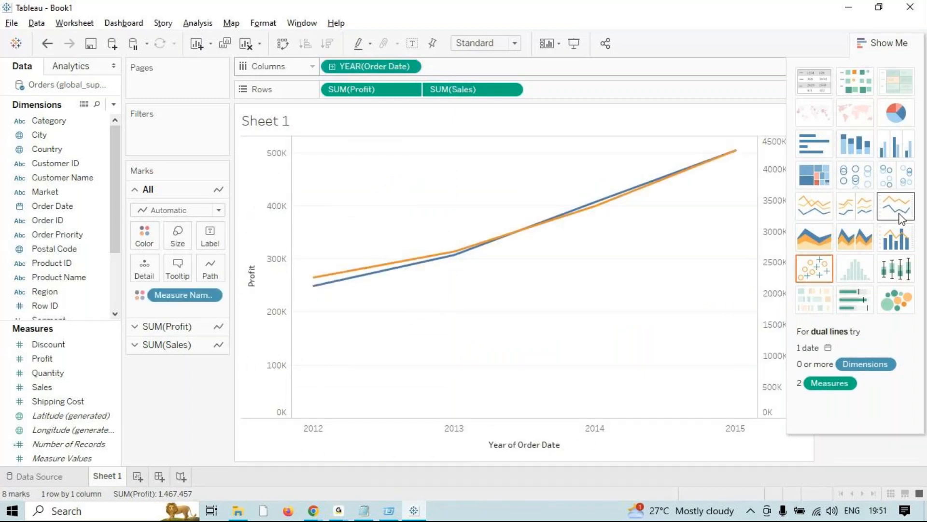
click(901, 217)
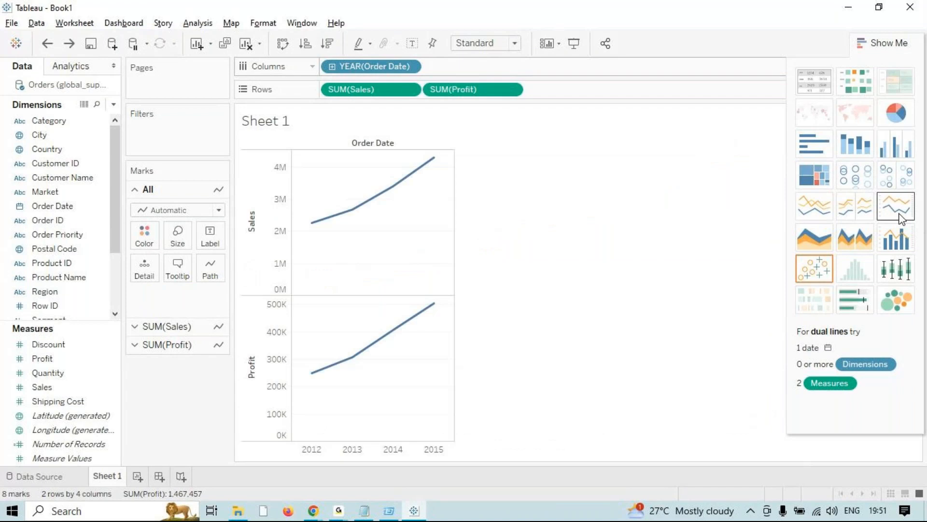
- Convert Order Date on the columns to continuous and combine Profit with Sales as a dual-axis line chart
click(409, 67)
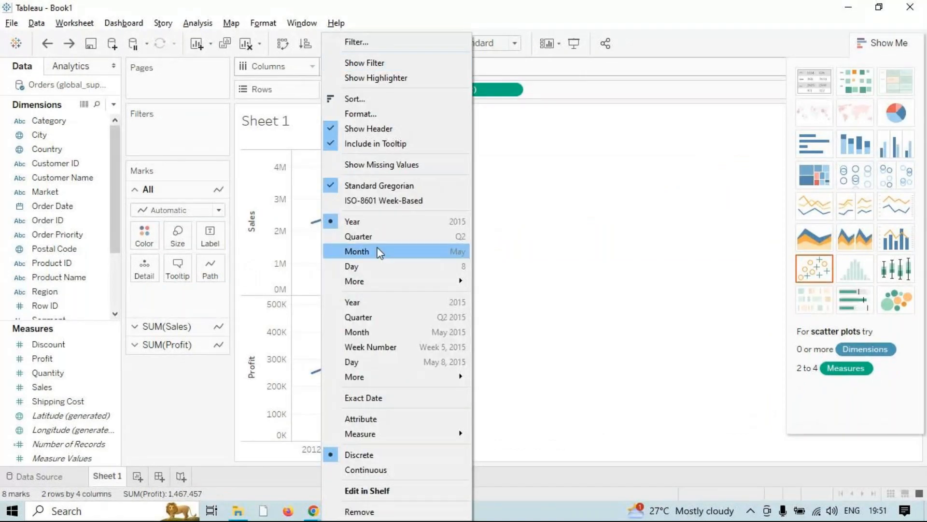
click(386, 469)
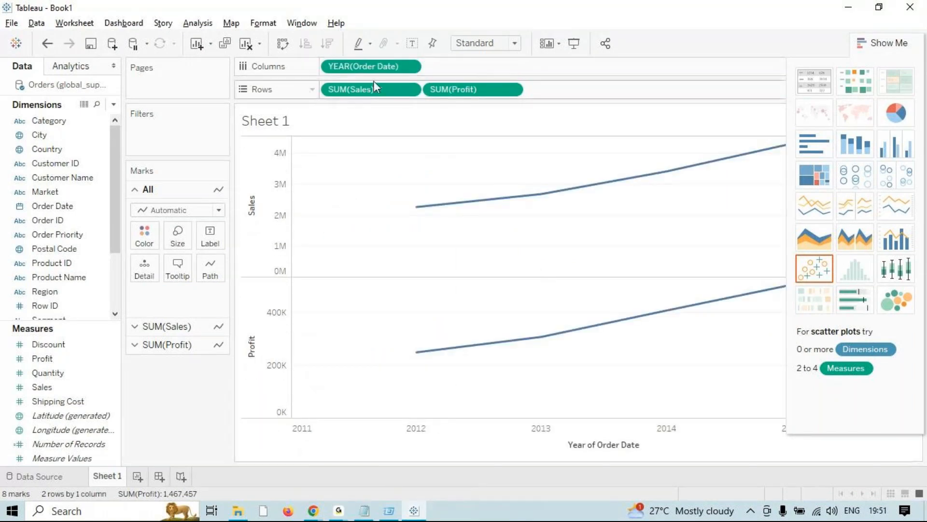
click(370, 93)
click(441, 89)
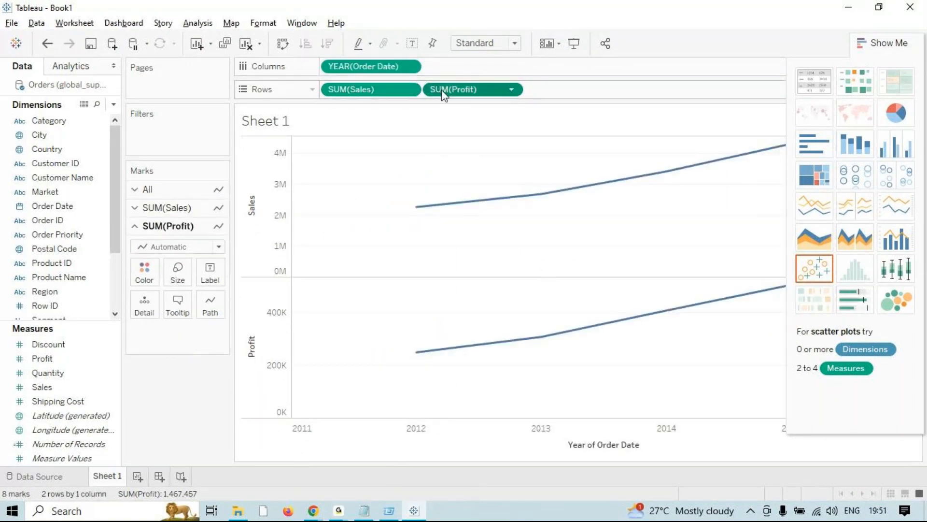
click(511, 90)
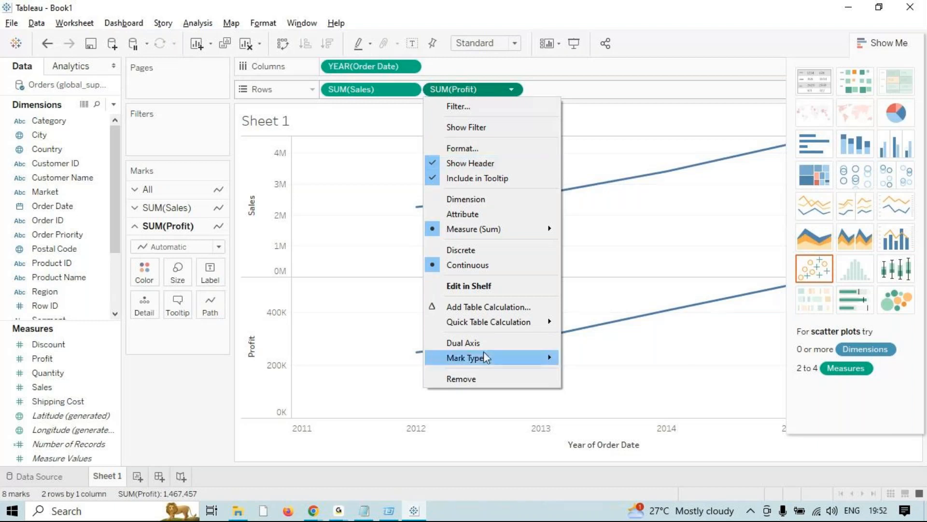
mouse_move(483, 353)
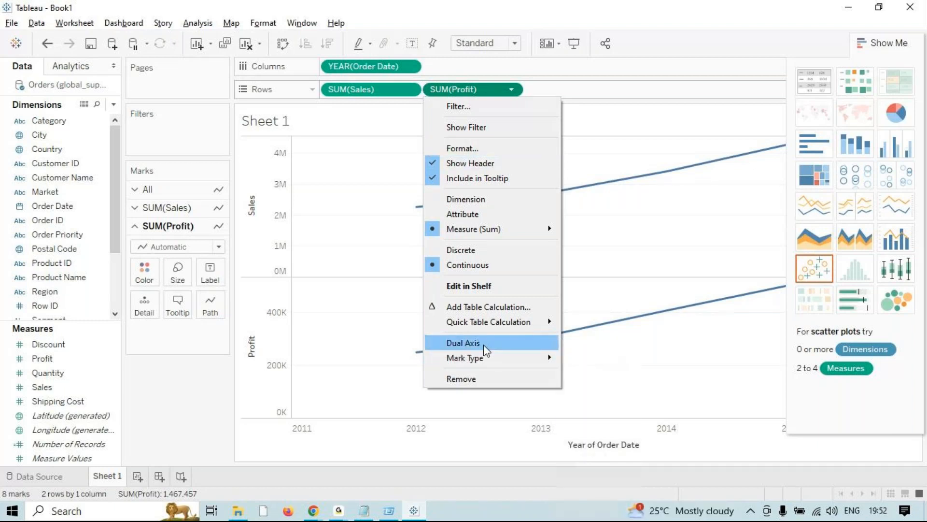
click(483, 344)
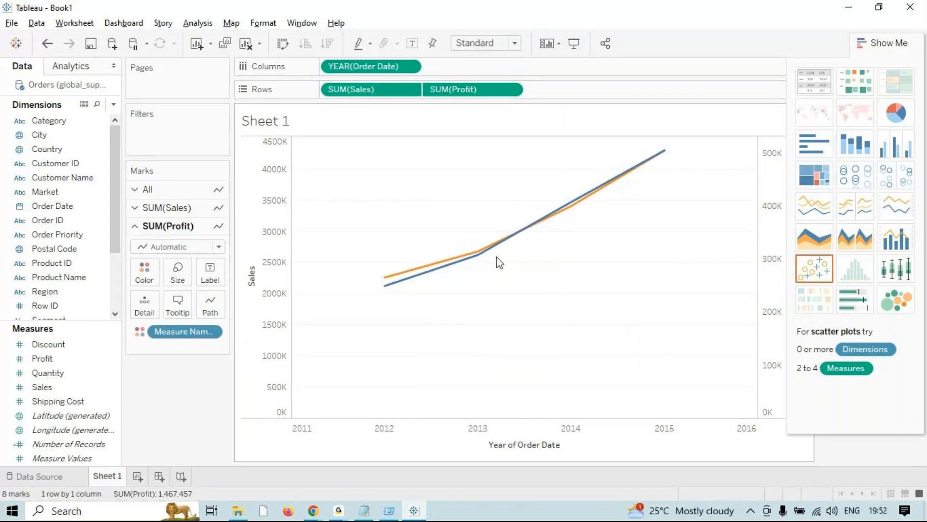
mouse_move(578, 208)
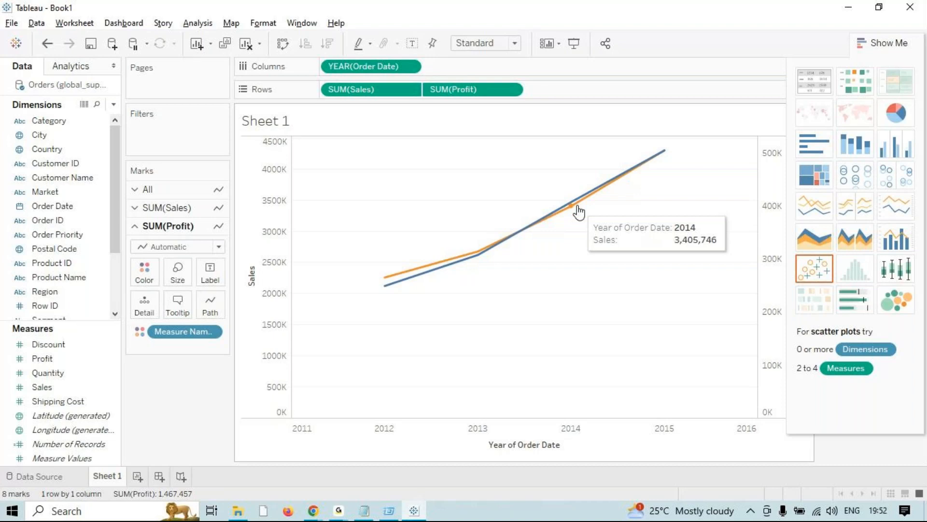
key(alt+Tab)
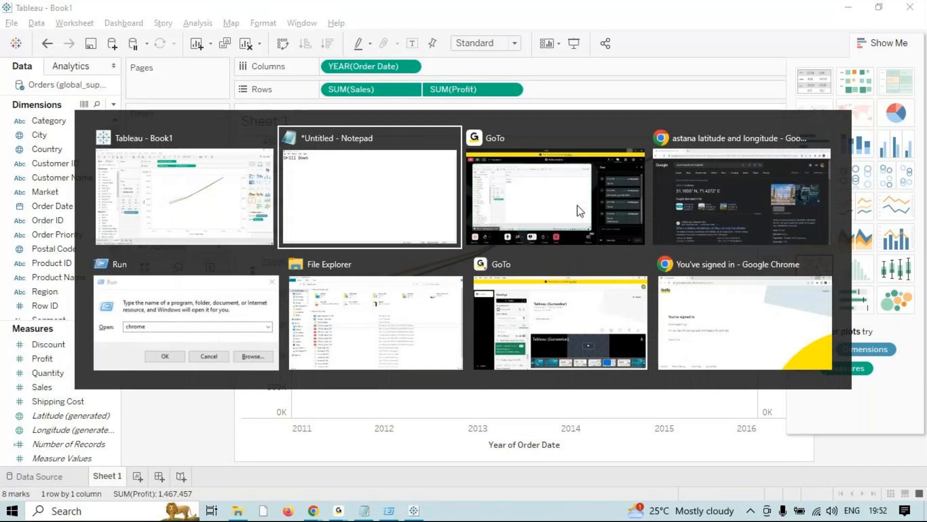
key(Escape)
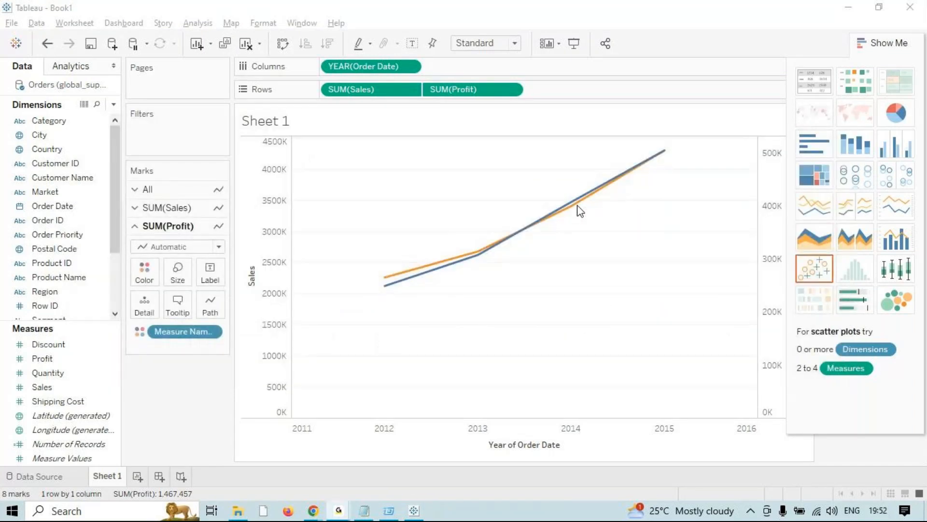